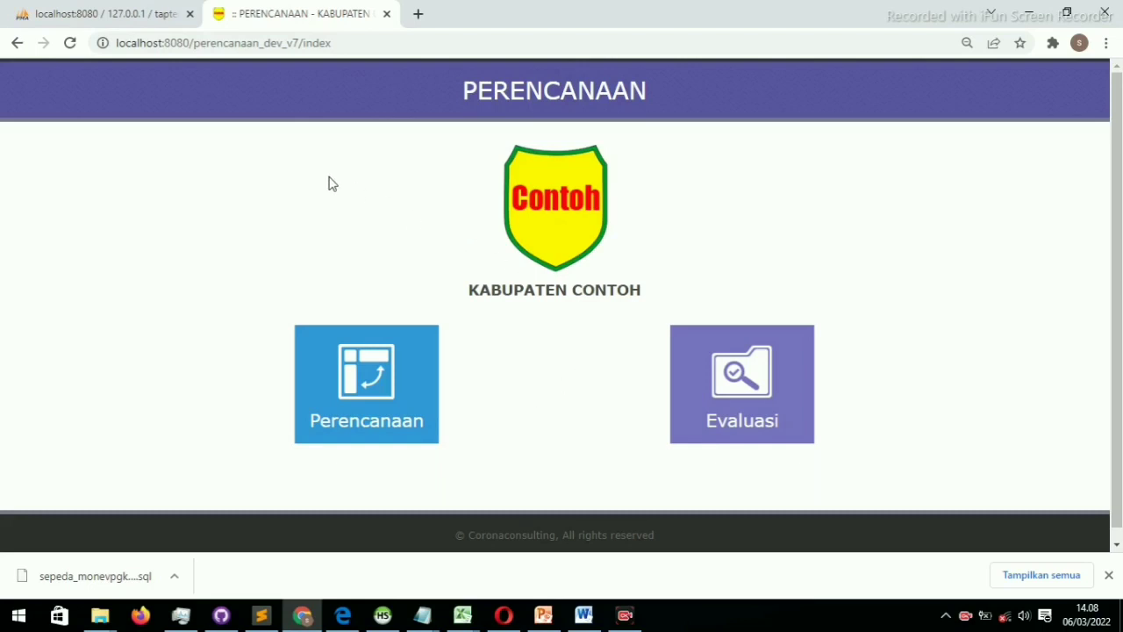
Open the Perencanaan module and log in with the username and password to reach the Dashboard
left_click(401, 46)
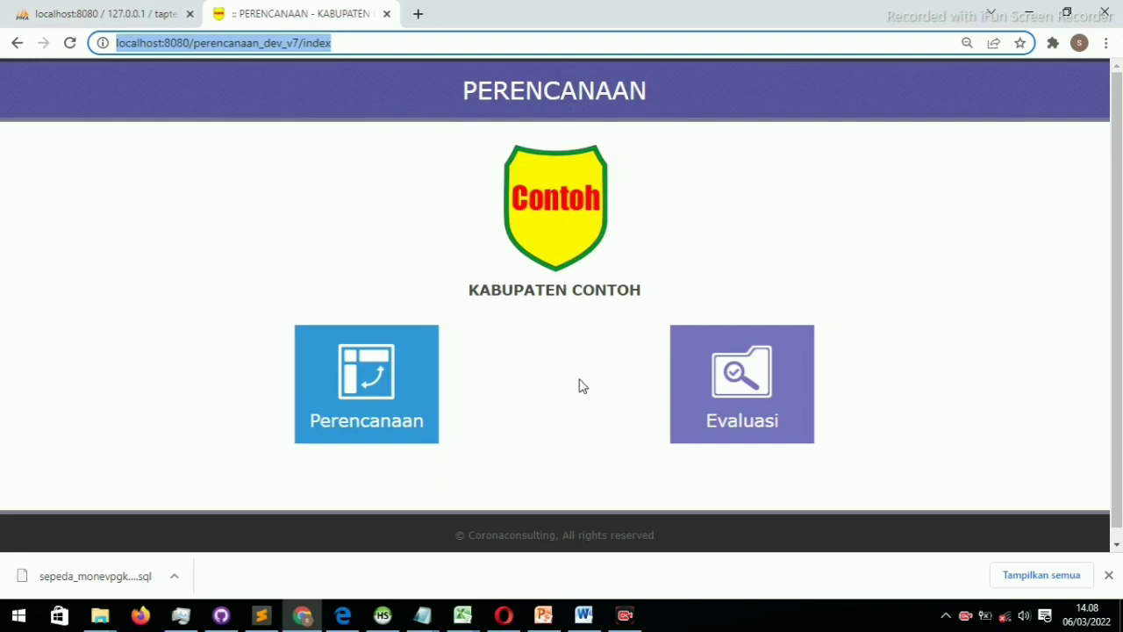
left_click(369, 378)
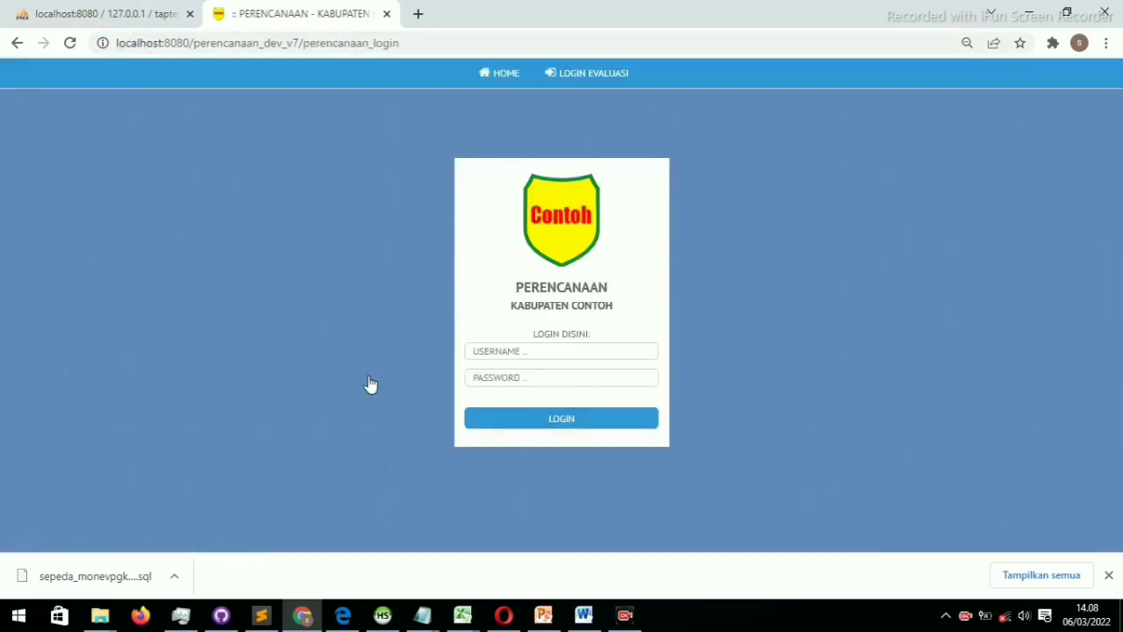
left_click(499, 376)
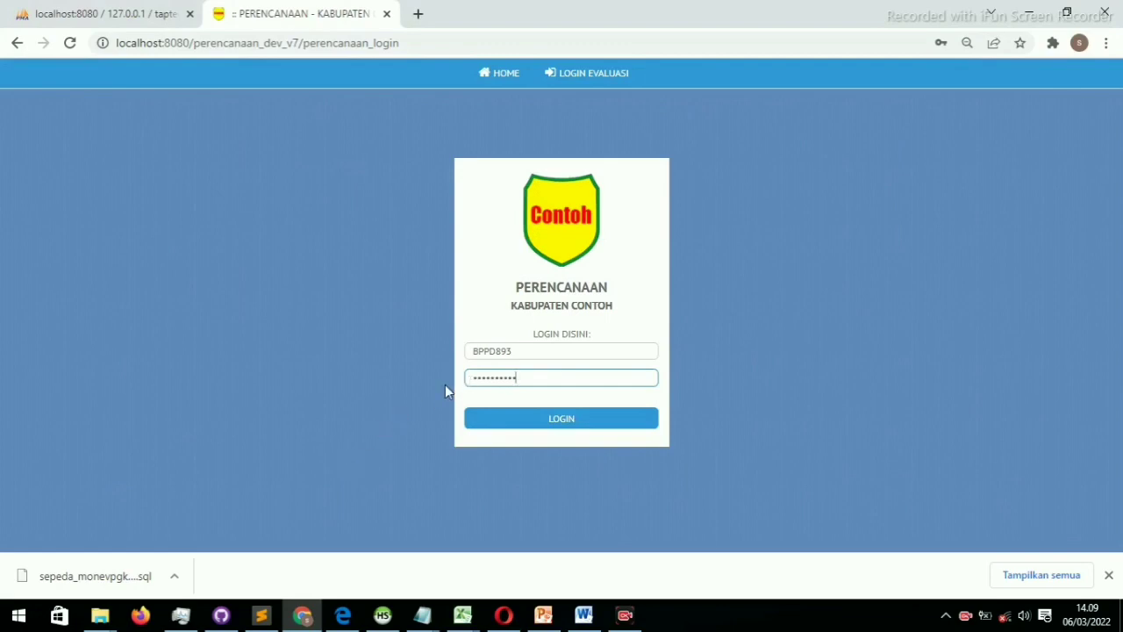
left_click(501, 425)
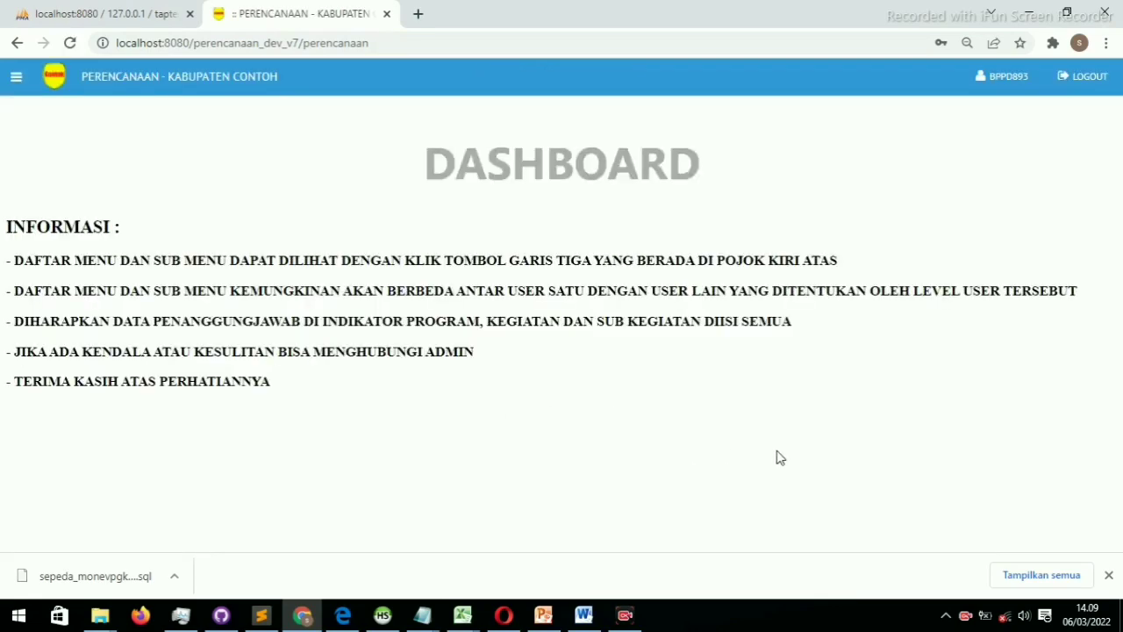
Dismiss the downloads bar and expand RENSTRA in the sidebar to list Entri Tujuan Sasaran and Entri Renstra
left_click(1108, 576)
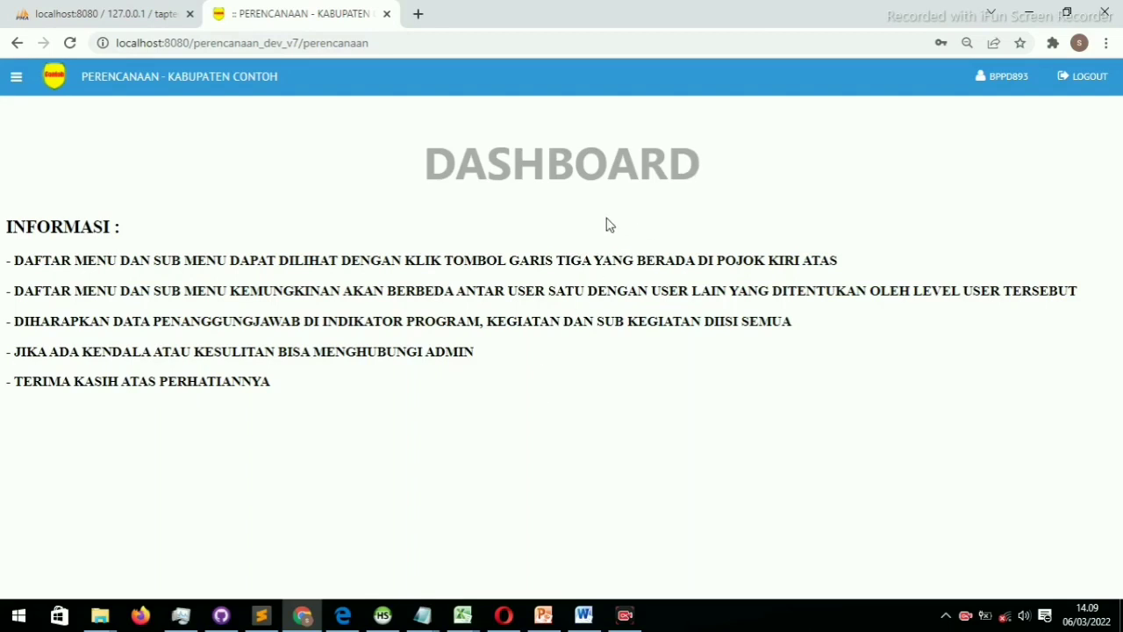
left_click(17, 78)
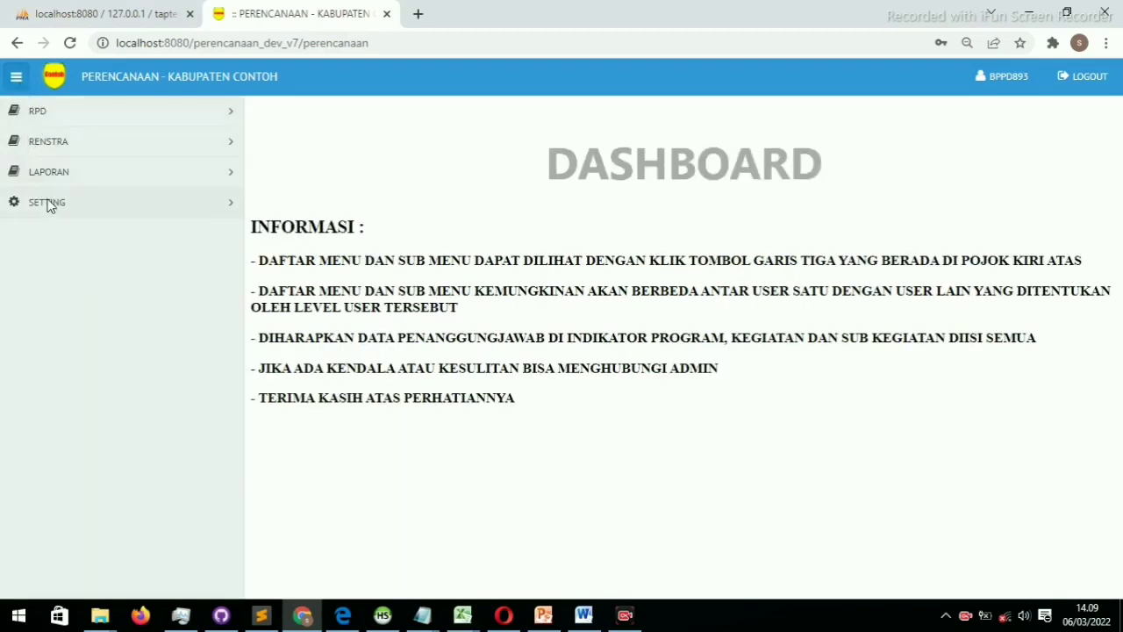
left_click(65, 113)
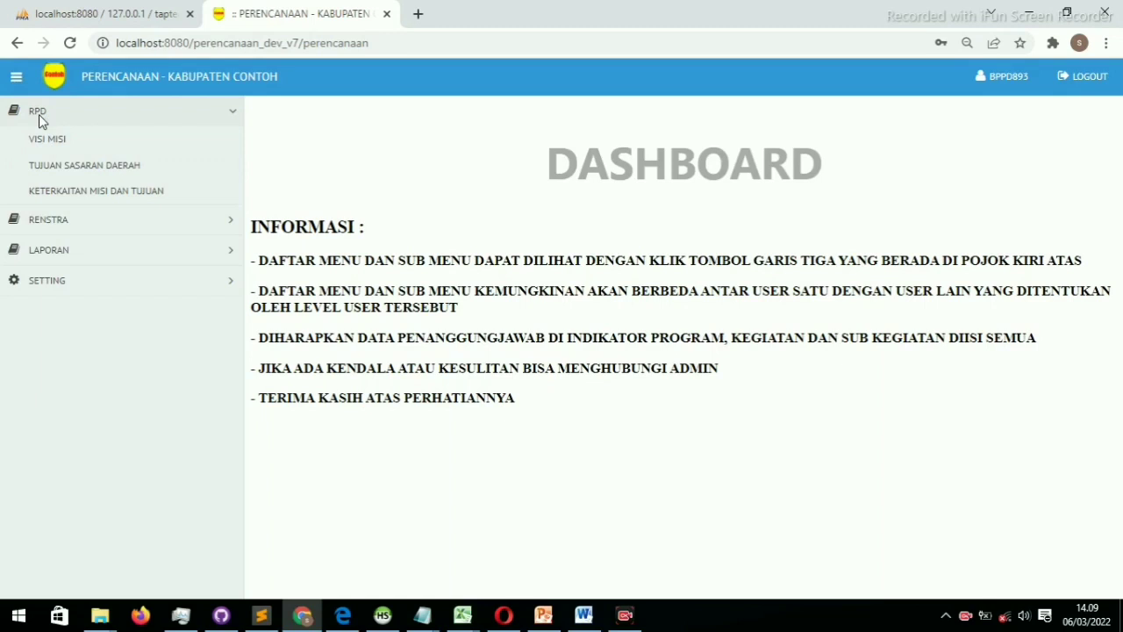
left_click(60, 222)
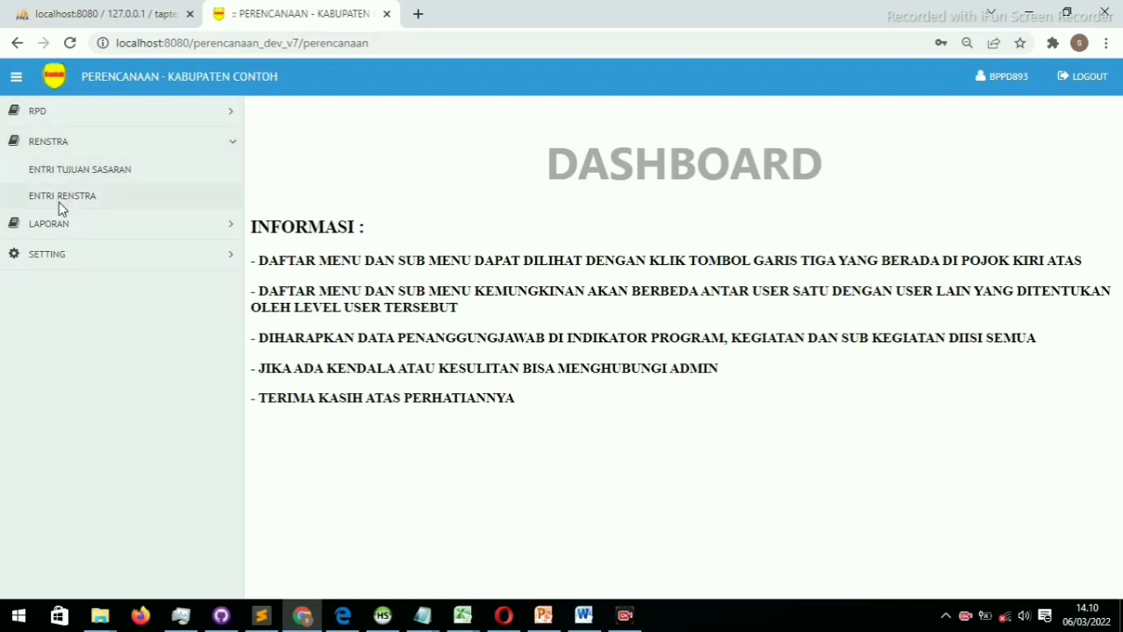
left_click(86, 121)
left_click(84, 119)
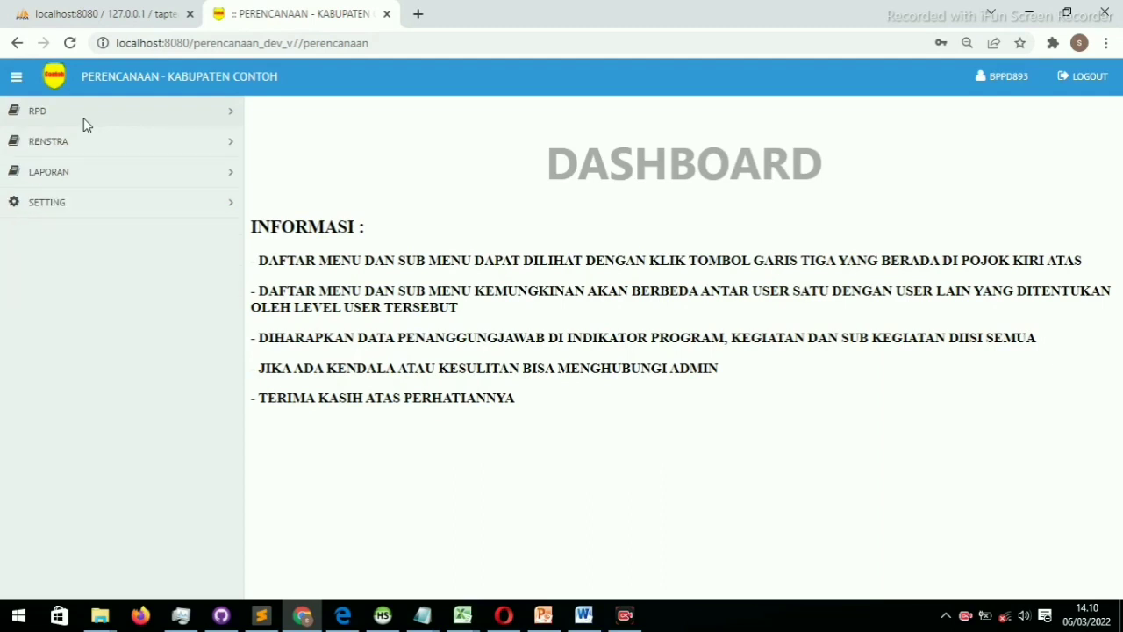
left_click(69, 148)
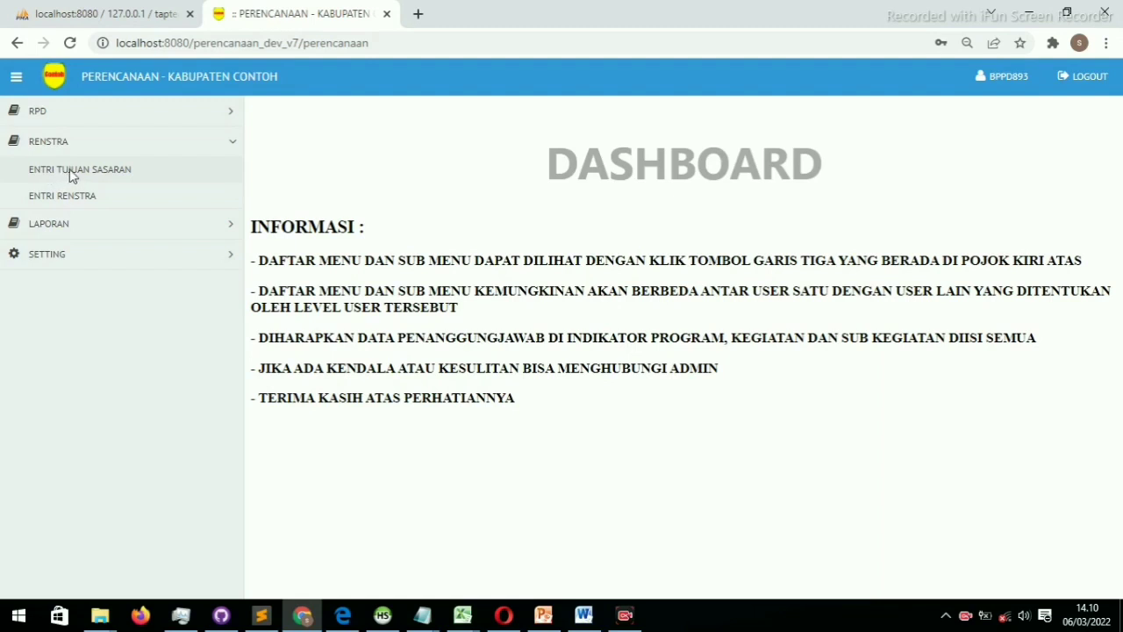
On Entri Tujuan Sasaran, save the goal 'tujuan PD1' and start a new goal indicator for it
left_click(72, 175)
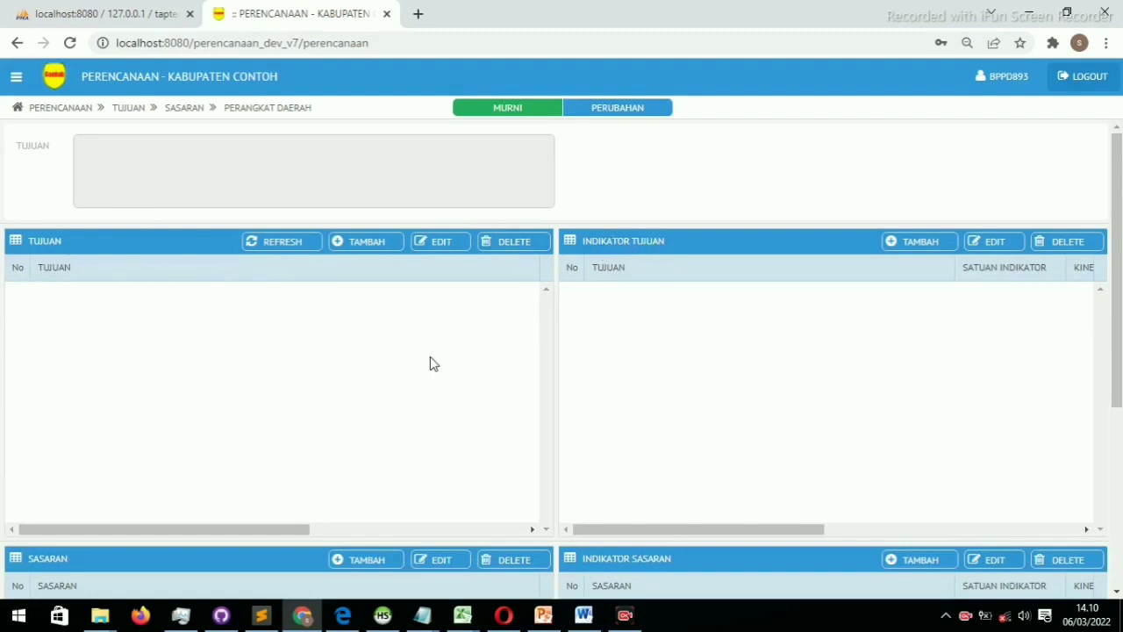
scroll(421, 367, "down", 3)
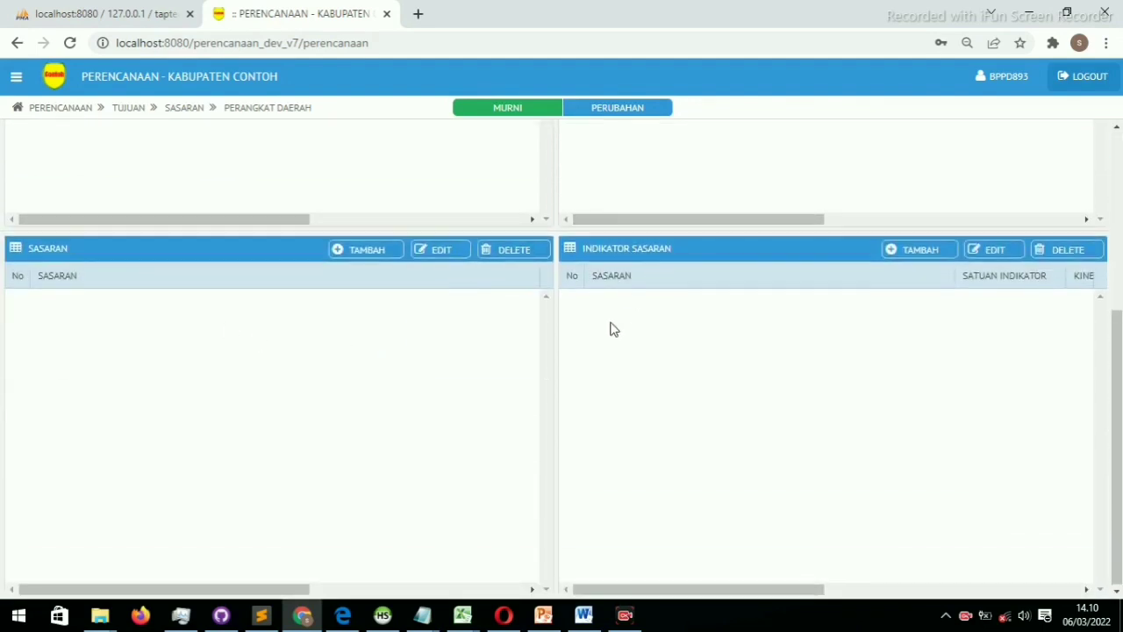
scroll(609, 326, "up", 3)
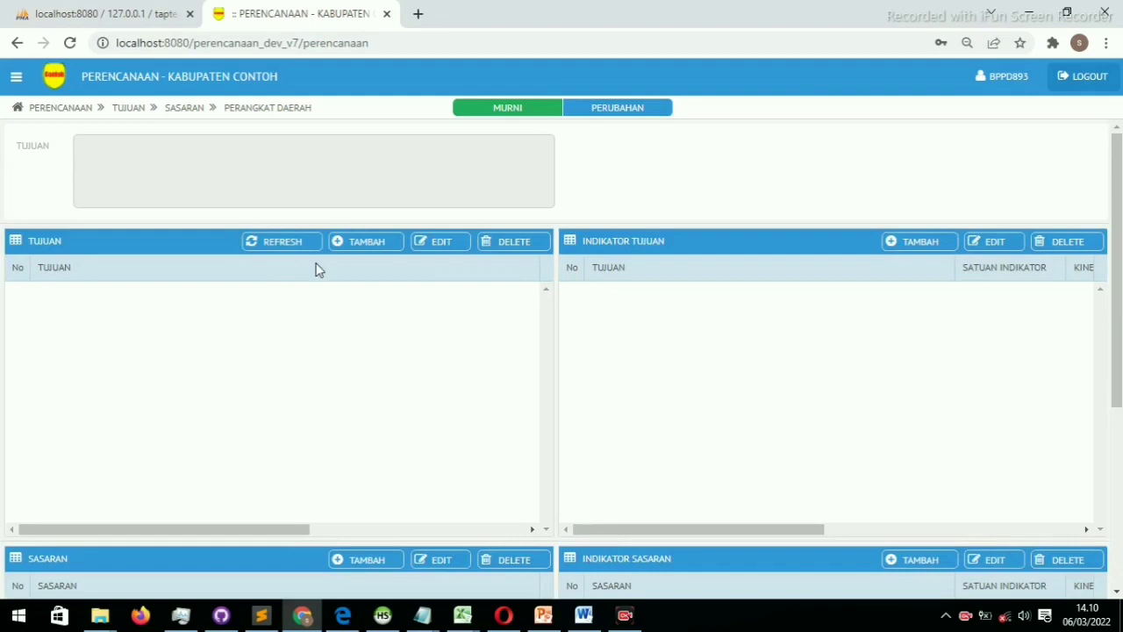
left_click(365, 247)
type("tuj")
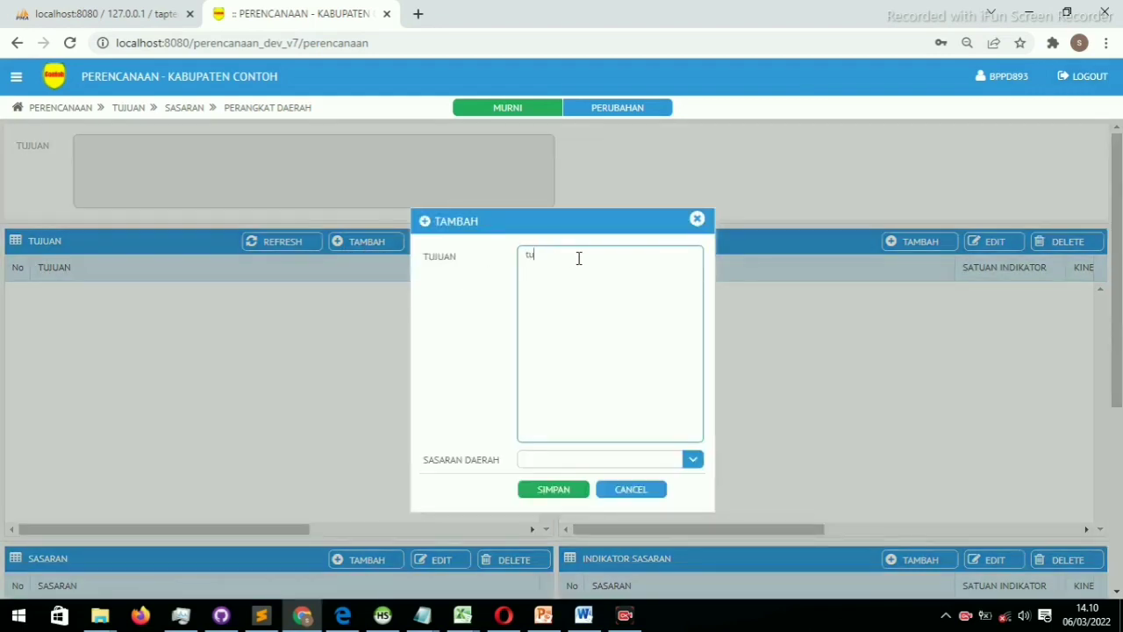
type("uan pr")
key("BackSpace")
key("BackSpace")
type("PD1")
left_click(557, 489)
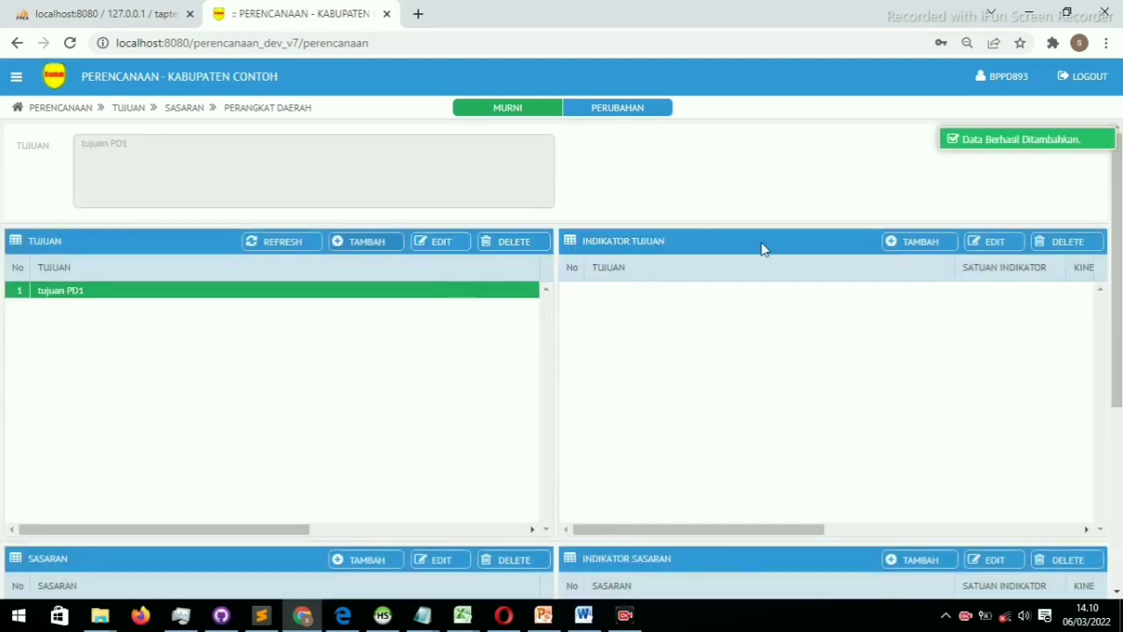
left_click(921, 242)
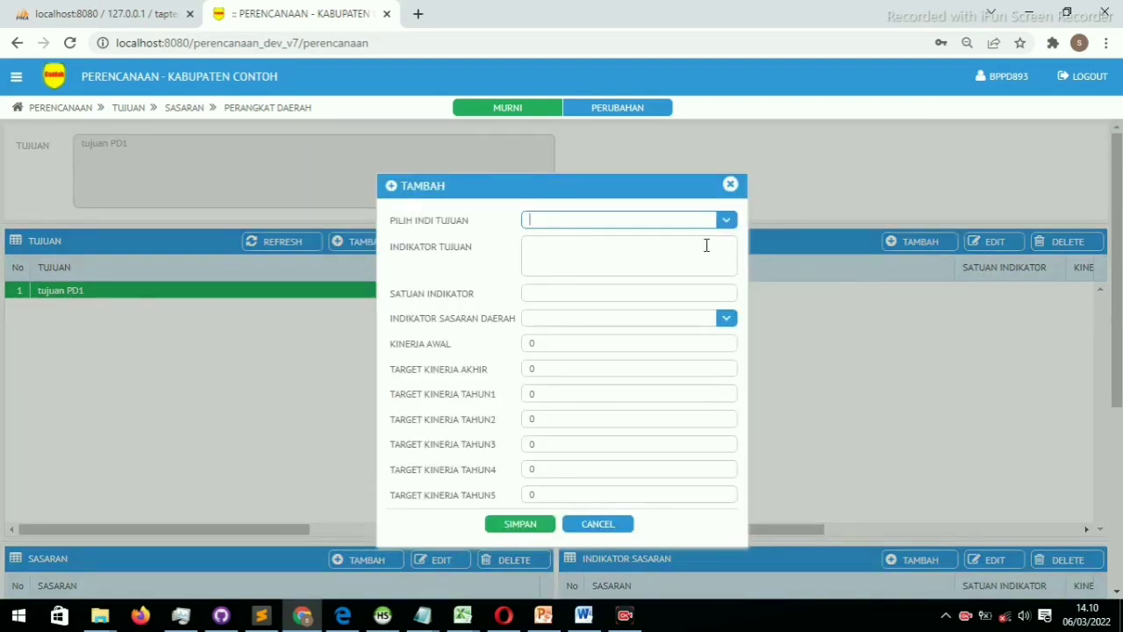
Choose Indeks Perencanaan Pembangunan as the goal indicator and delete the bracketed recommendation note from its text
left_click(630, 244)
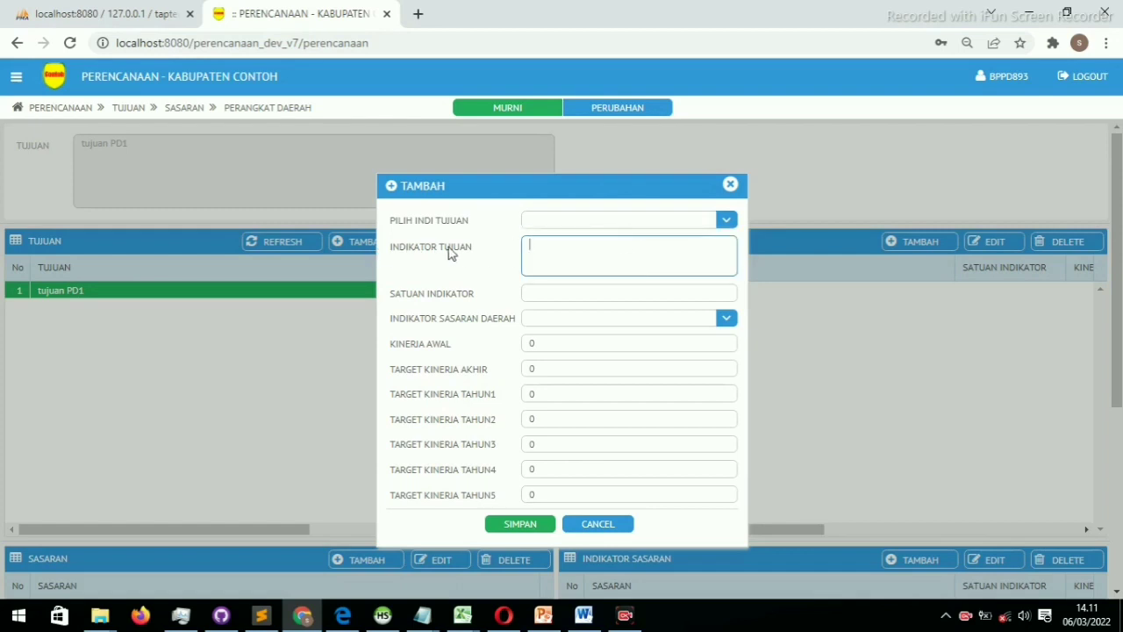
type("0asdffs")
key("BackSpace")
key("BackSpace")
key("BackSpace")
key("BackSpace")
key("BackSpace")
key("BackSpace")
key("BackSpace")
left_click(606, 219)
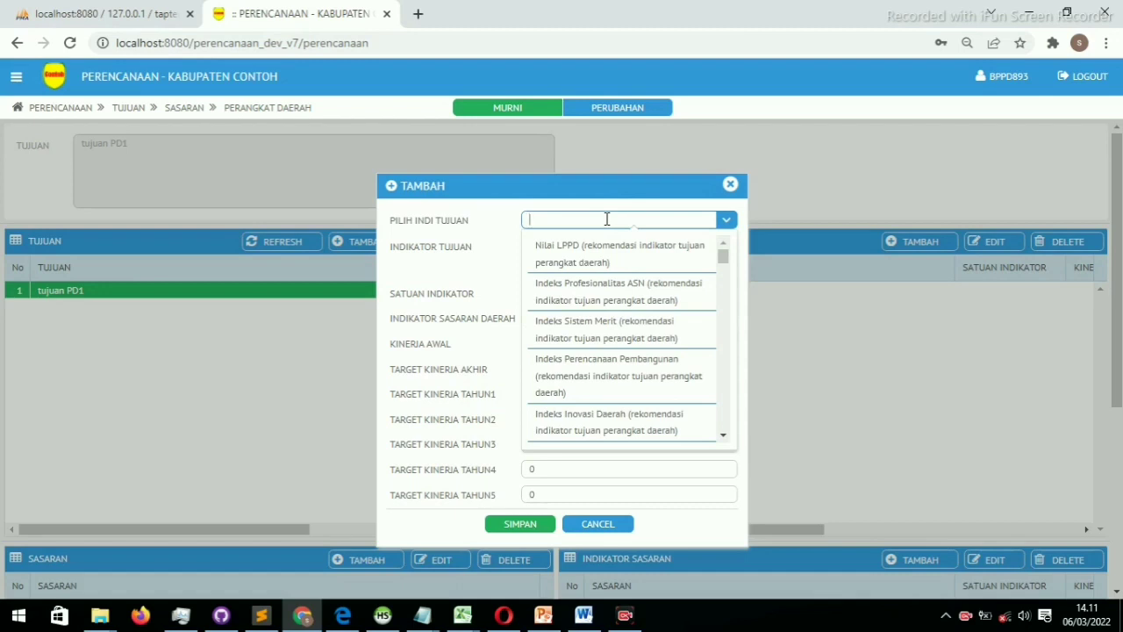
type("indeks pere")
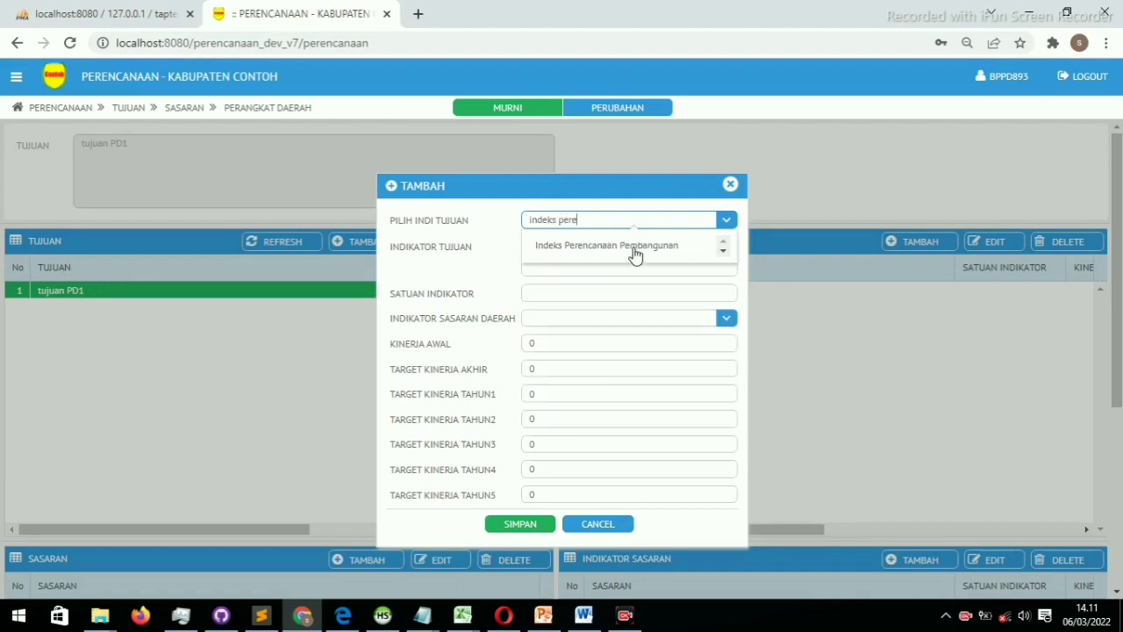
left_click(633, 253)
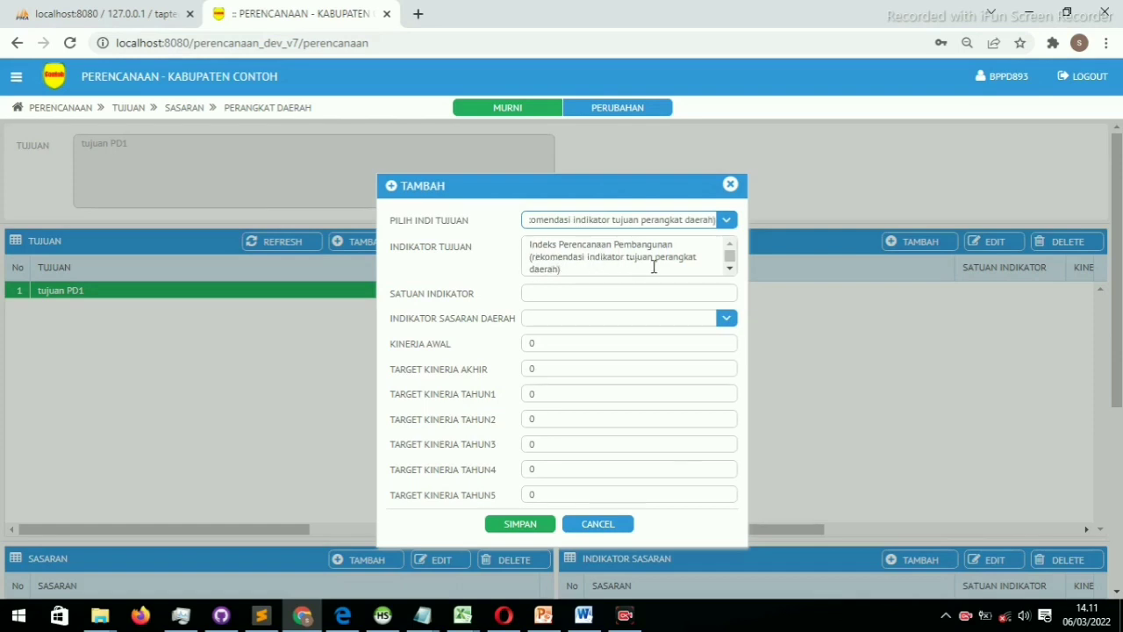
left_click(526, 258)
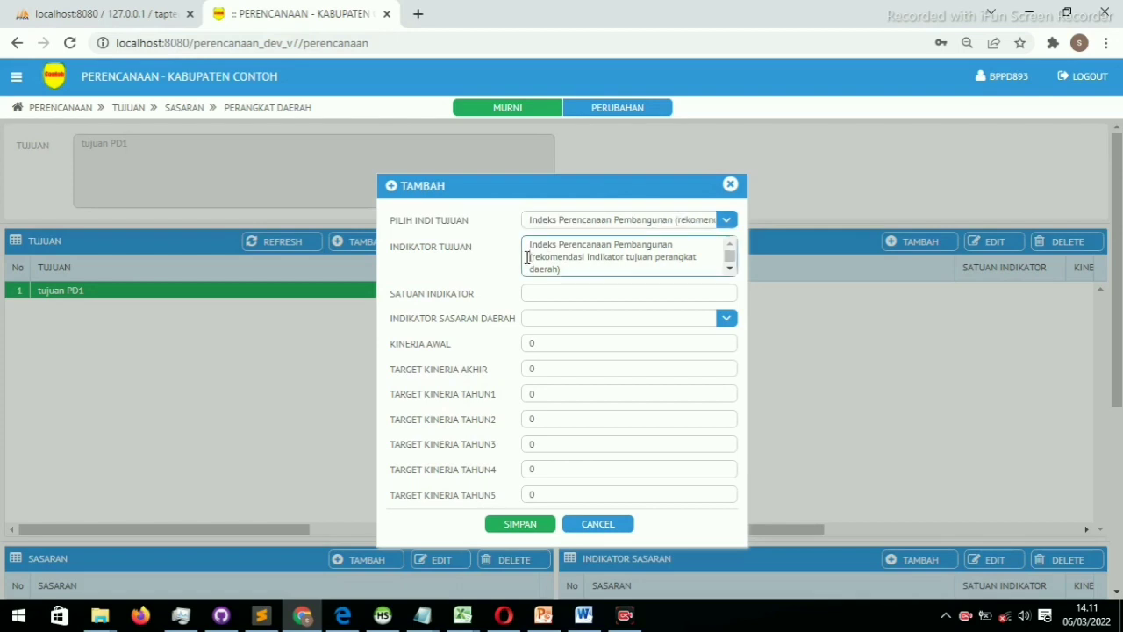
left_click_drag(526, 258, 558, 265)
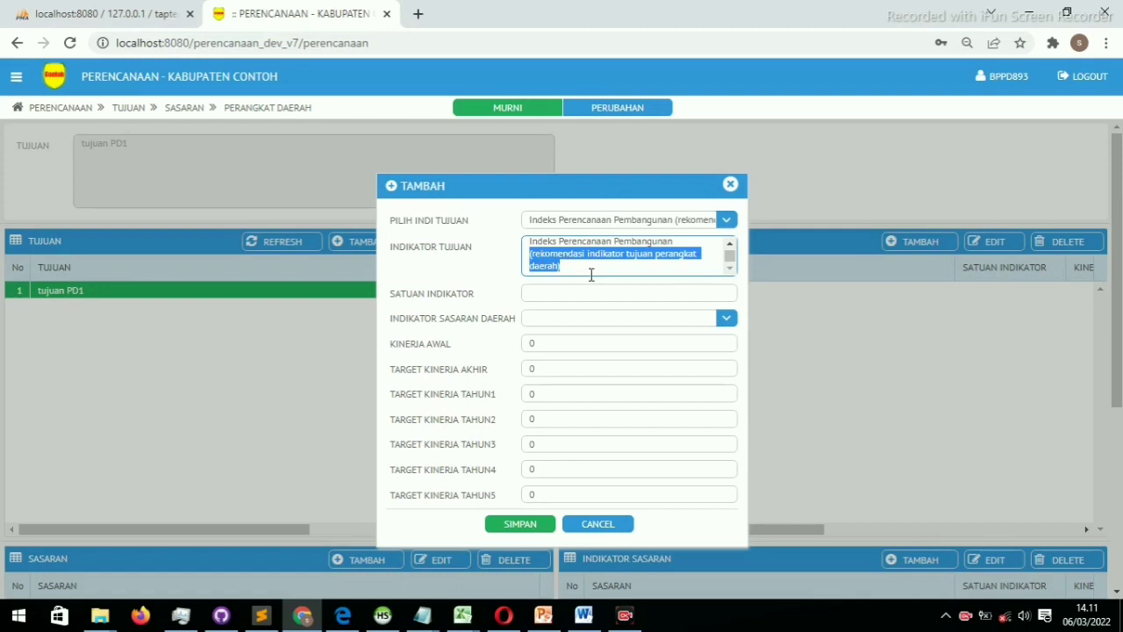
key("BackSpace")
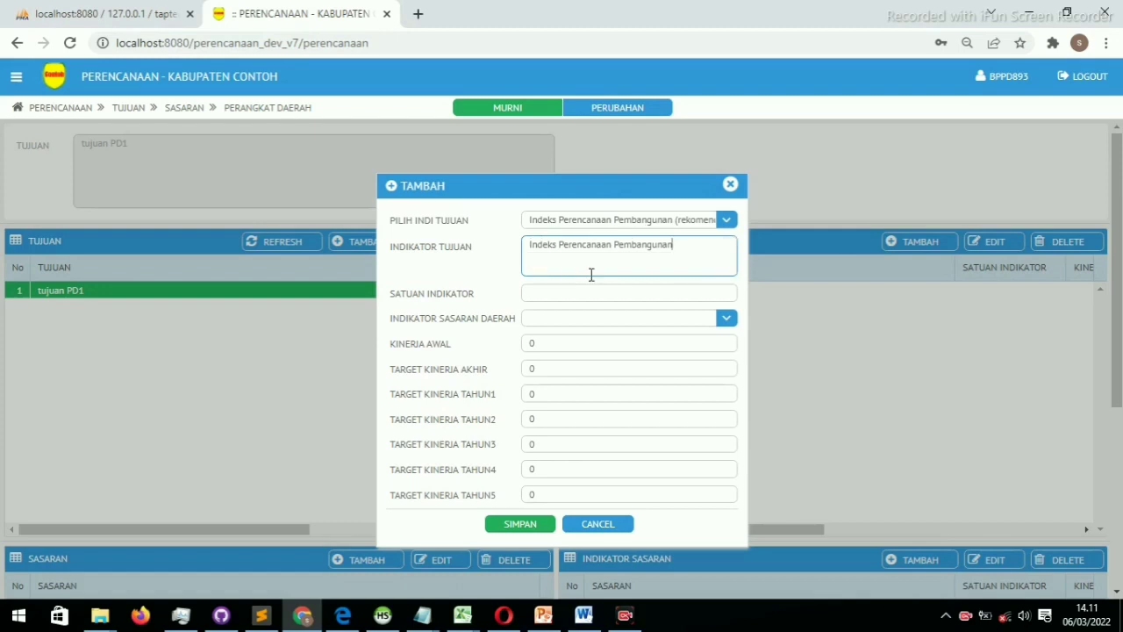
left_click(563, 296)
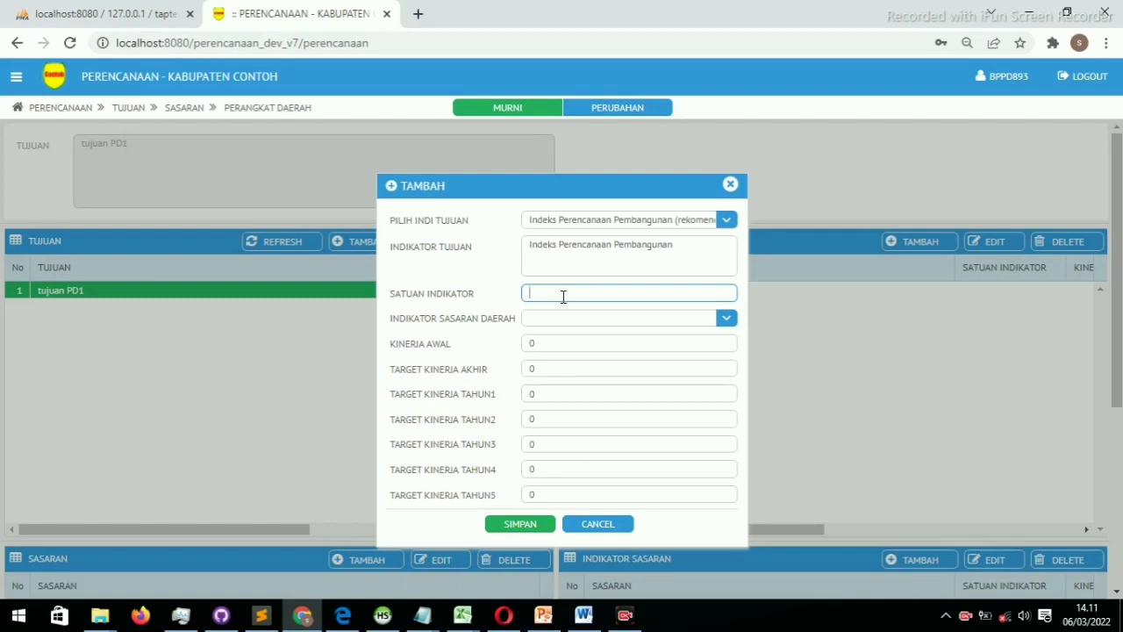
Set the indicator unit to angka, with starting value 2 and final target 5
type("angka")
left_click(559, 346)
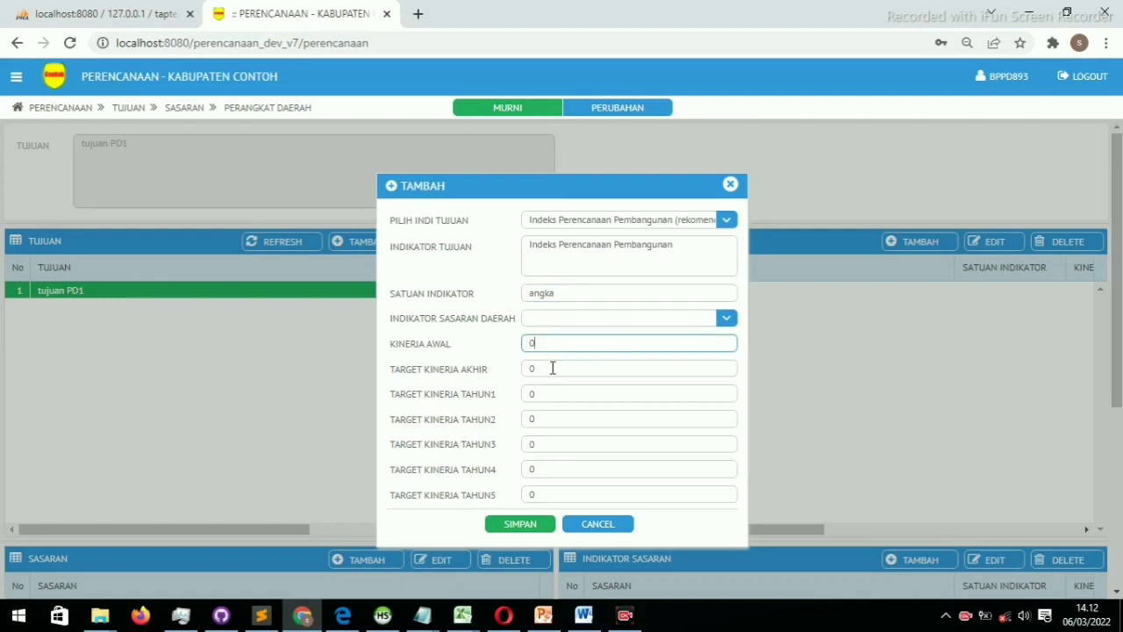
left_click(552, 368)
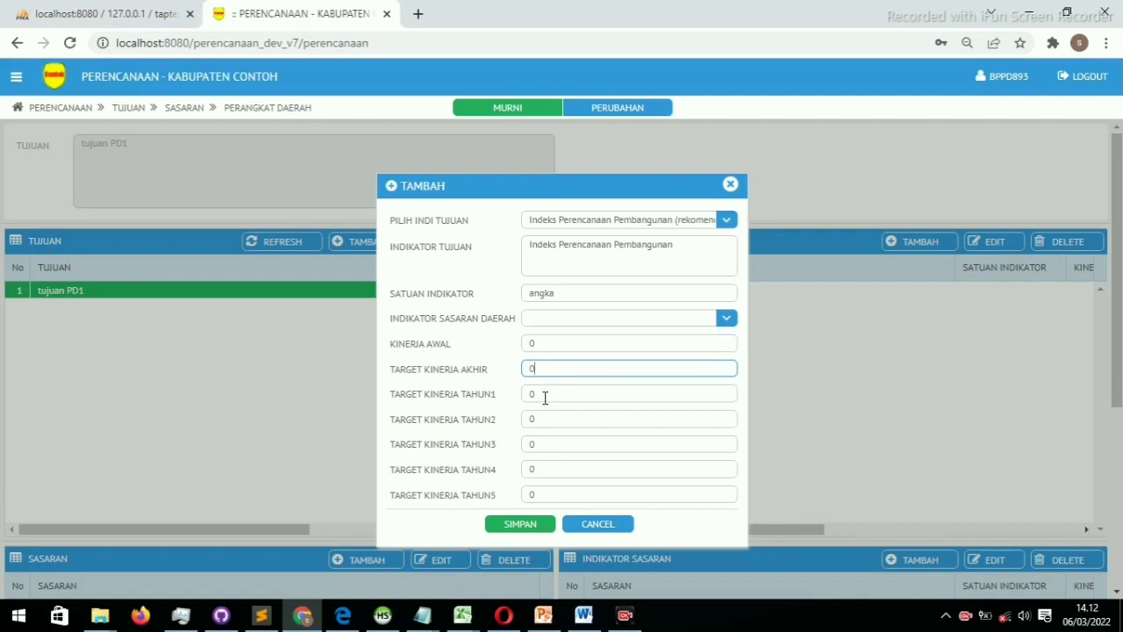
left_click(544, 395)
left_click(532, 342)
double_click(530, 343)
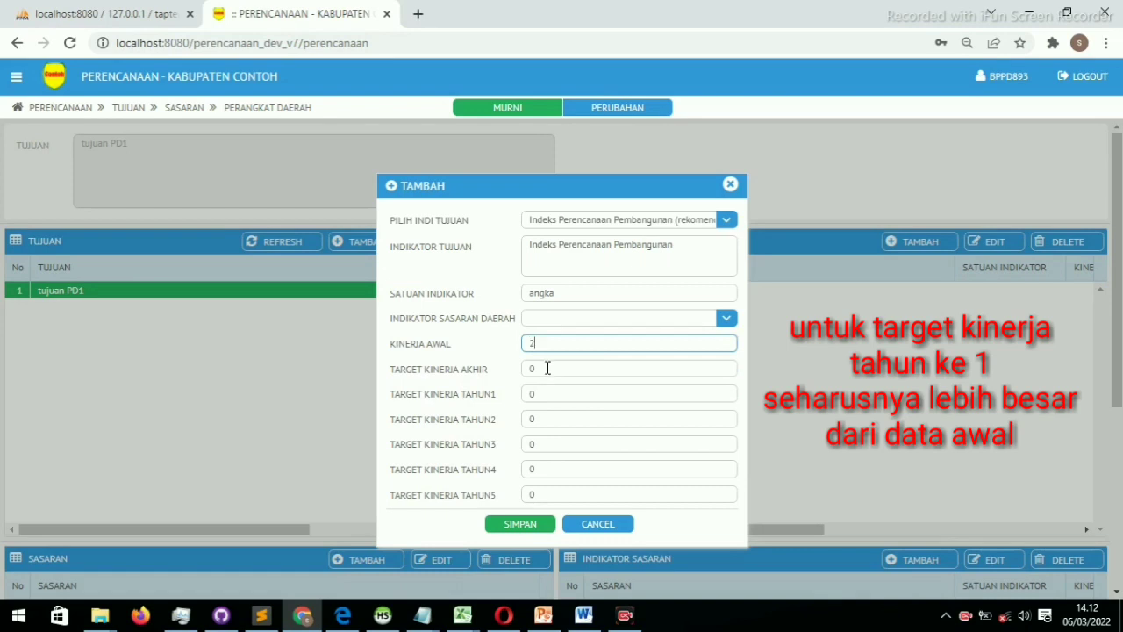
left_click(545, 367)
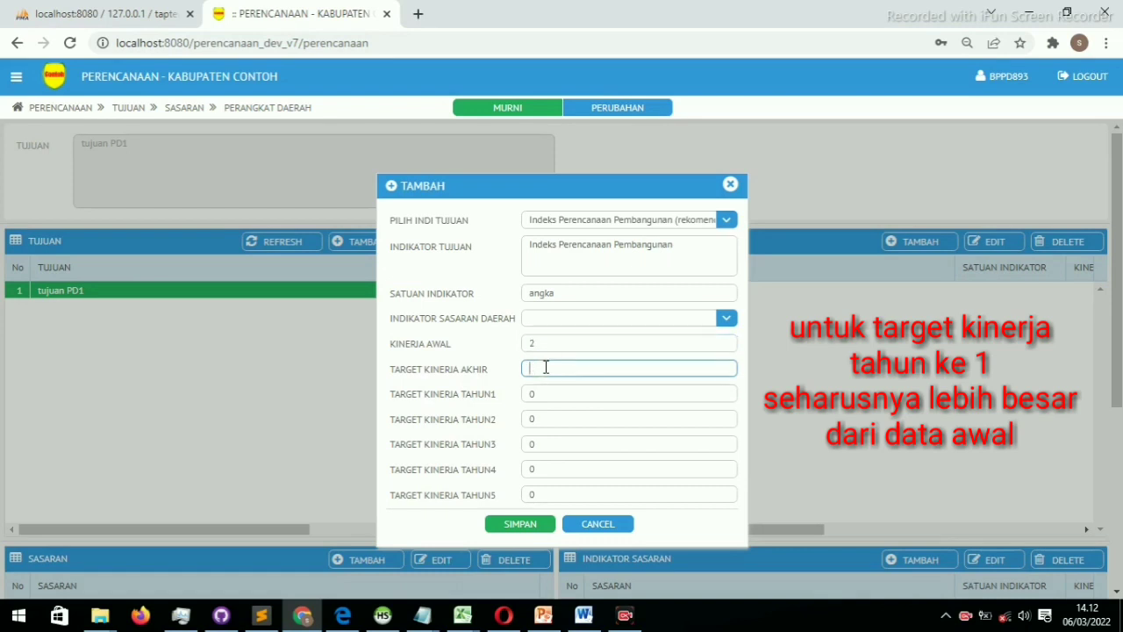
left_click(535, 394)
Enter yearly targets 1, 2 and 3, then save the indicator for tujuan PD1
double_click(527, 394)
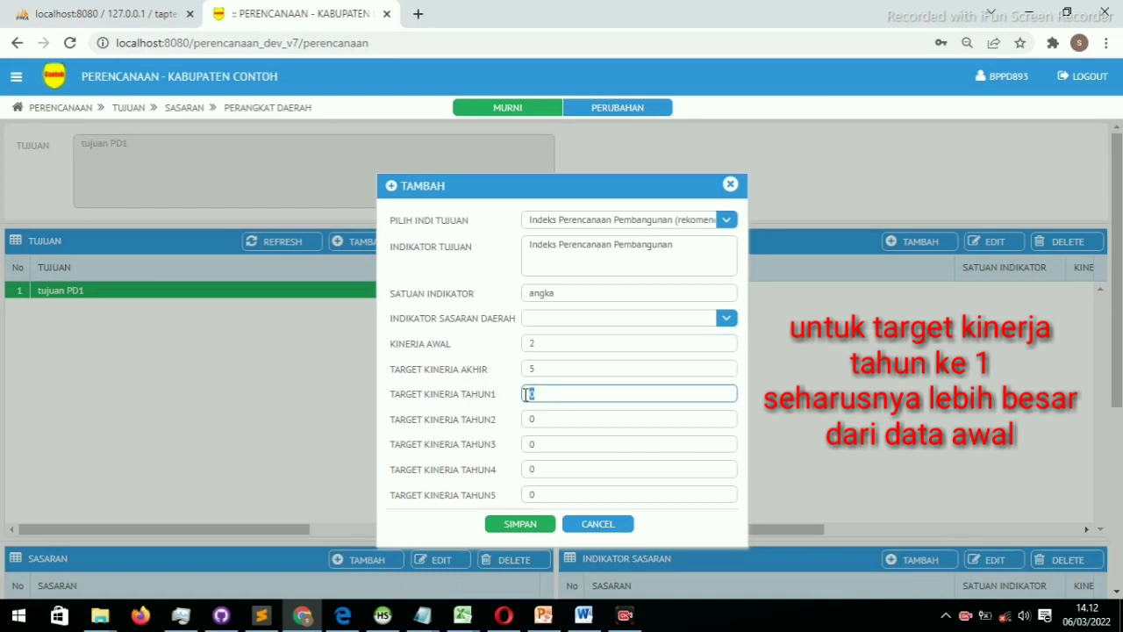
type("1")
double_click(526, 419)
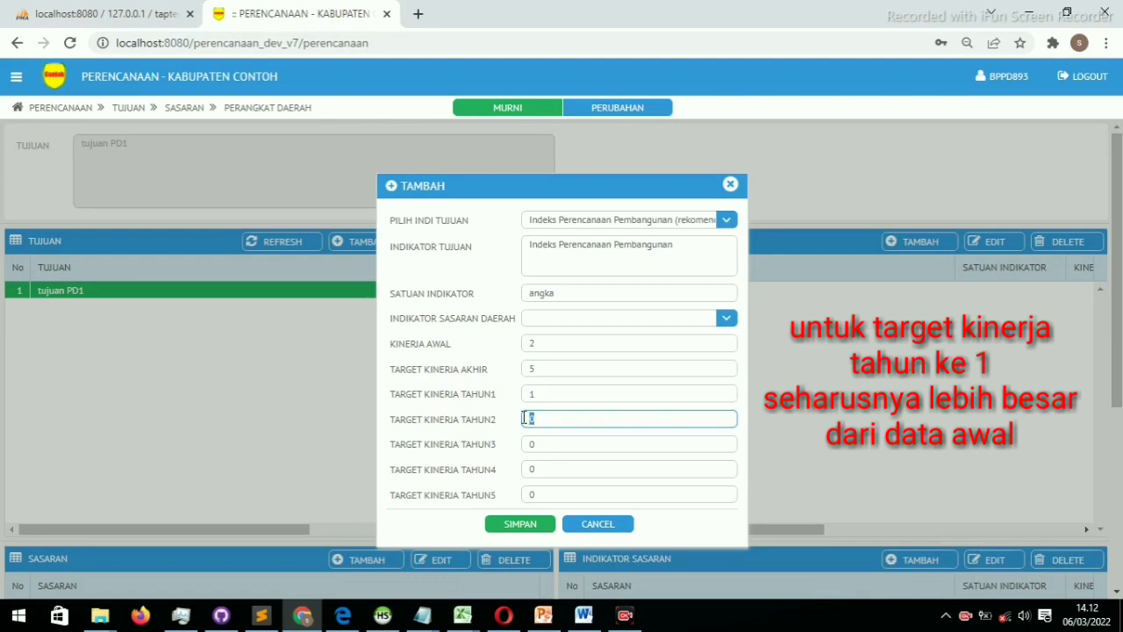
type("2")
left_click(542, 436)
double_click(527, 443)
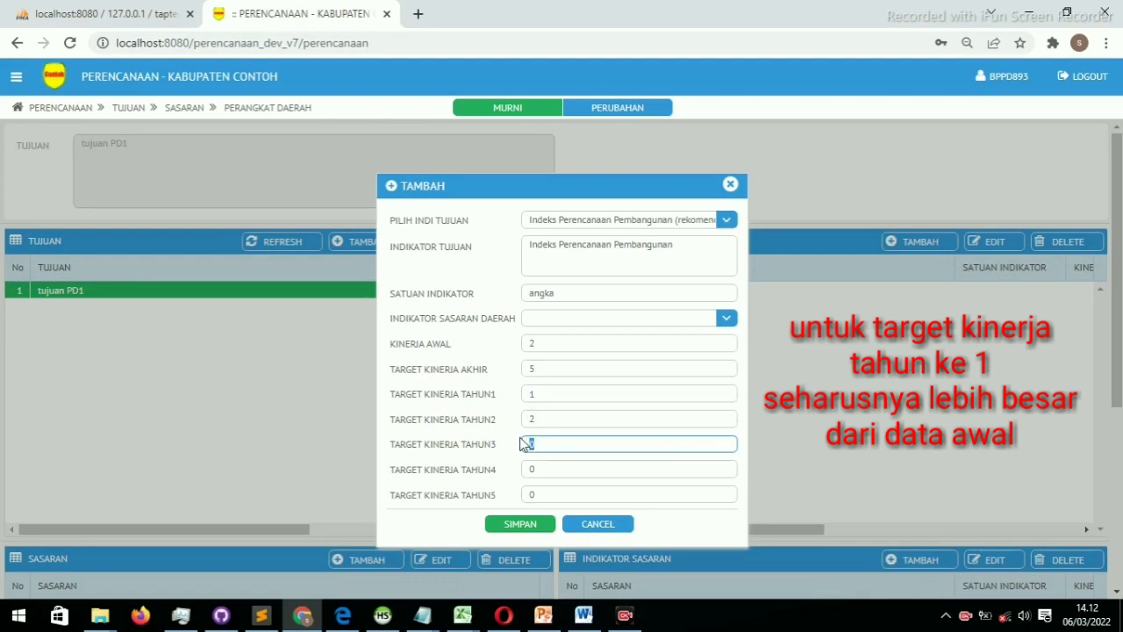
type("3")
left_click(532, 469)
double_click(527, 469)
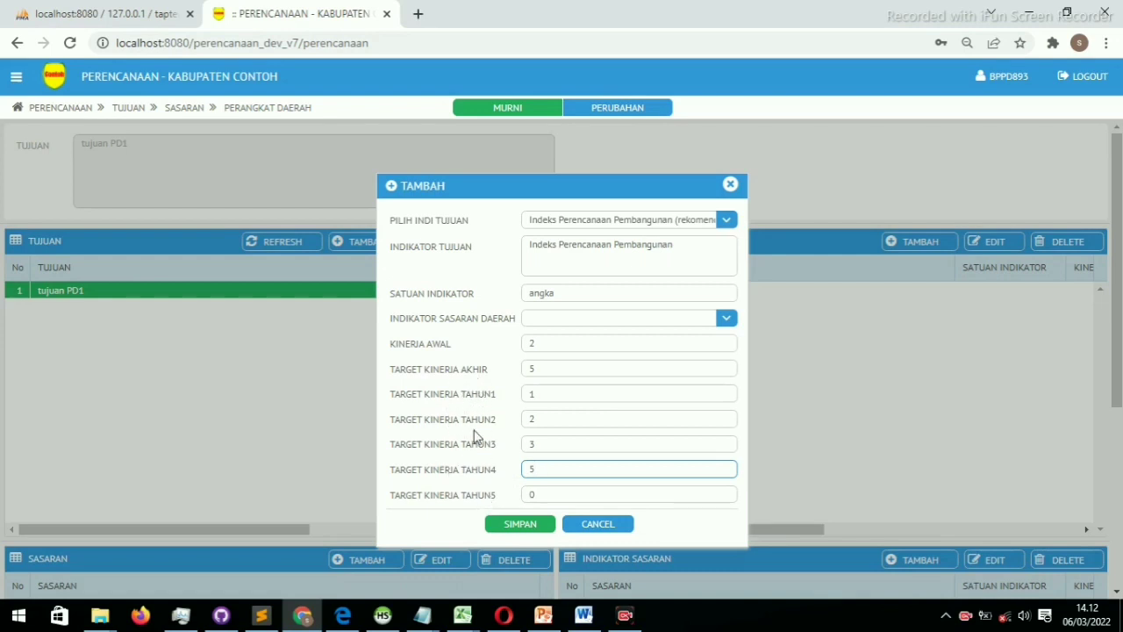
left_click(510, 526)
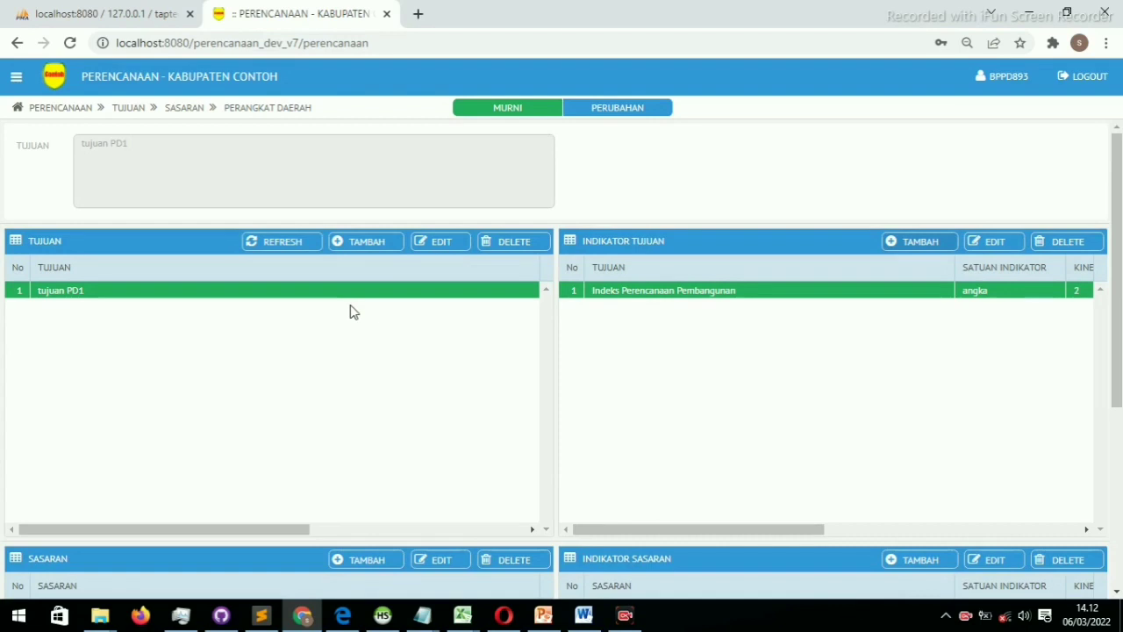
Save goal 'tujuan PD2', select its row, and open a blank indicator form for it
left_click(372, 250)
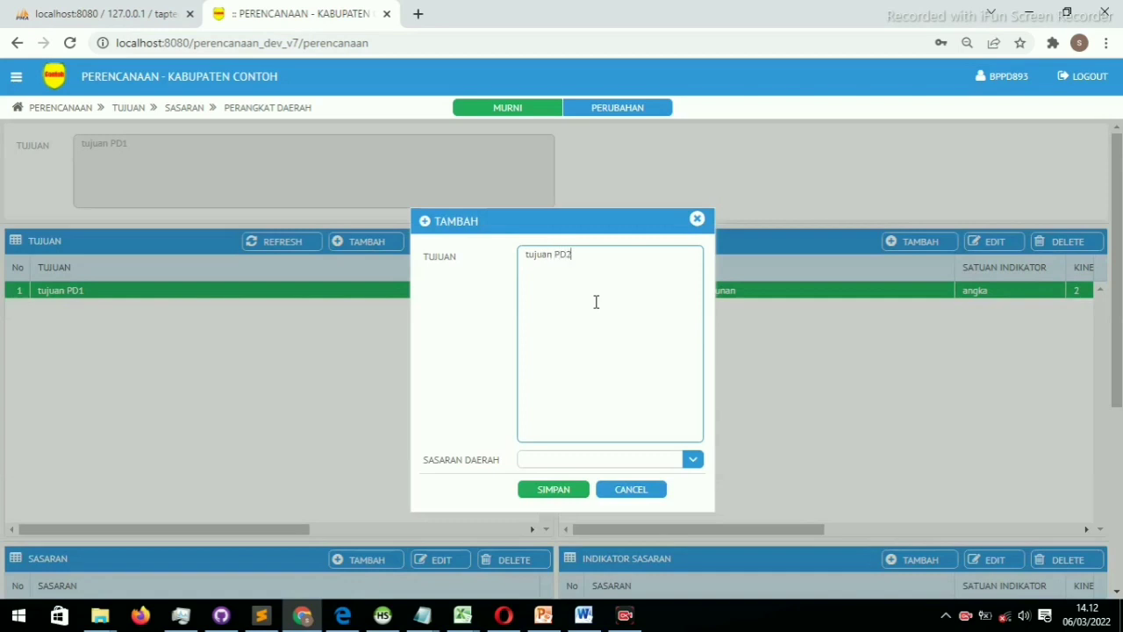
left_click(549, 488)
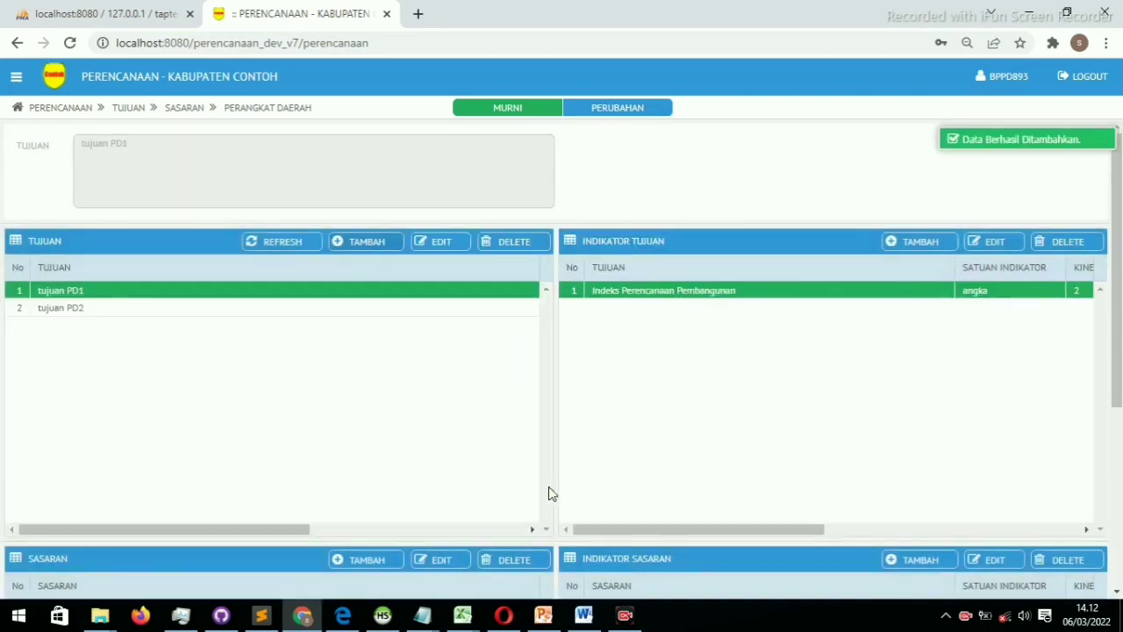
left_click(349, 308)
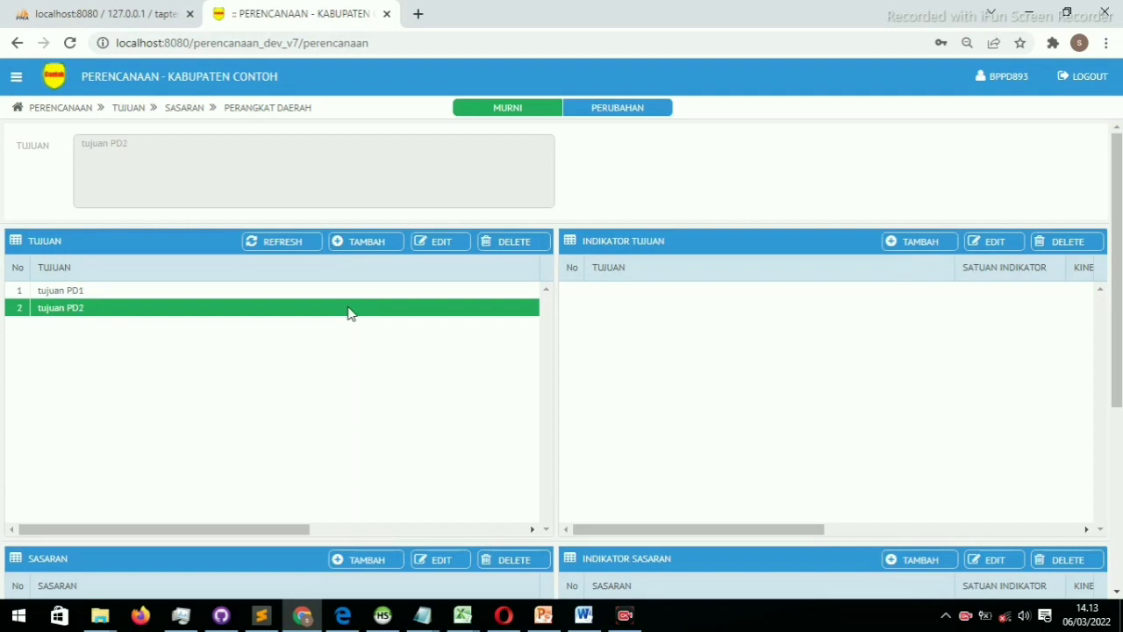
left_click(366, 296)
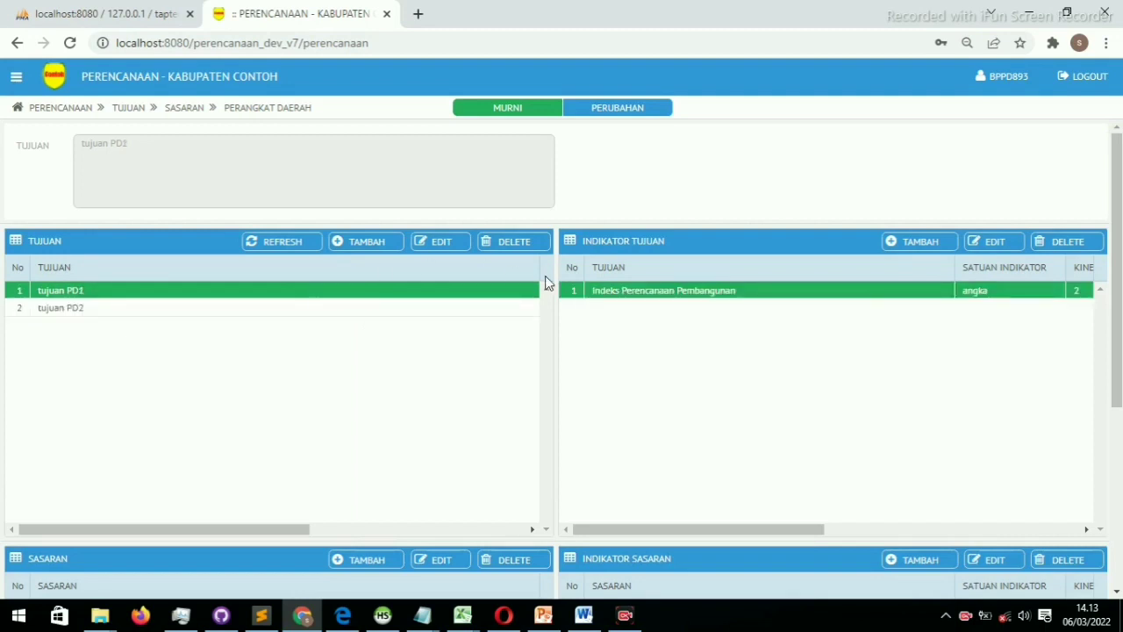
left_click(274, 313)
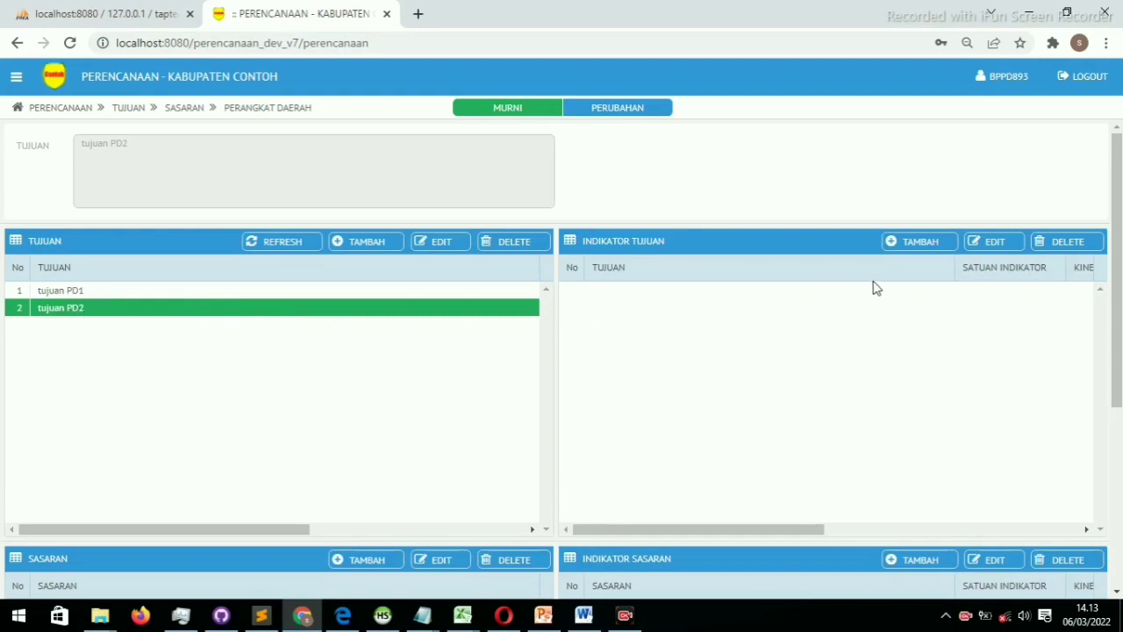
left_click(919, 246)
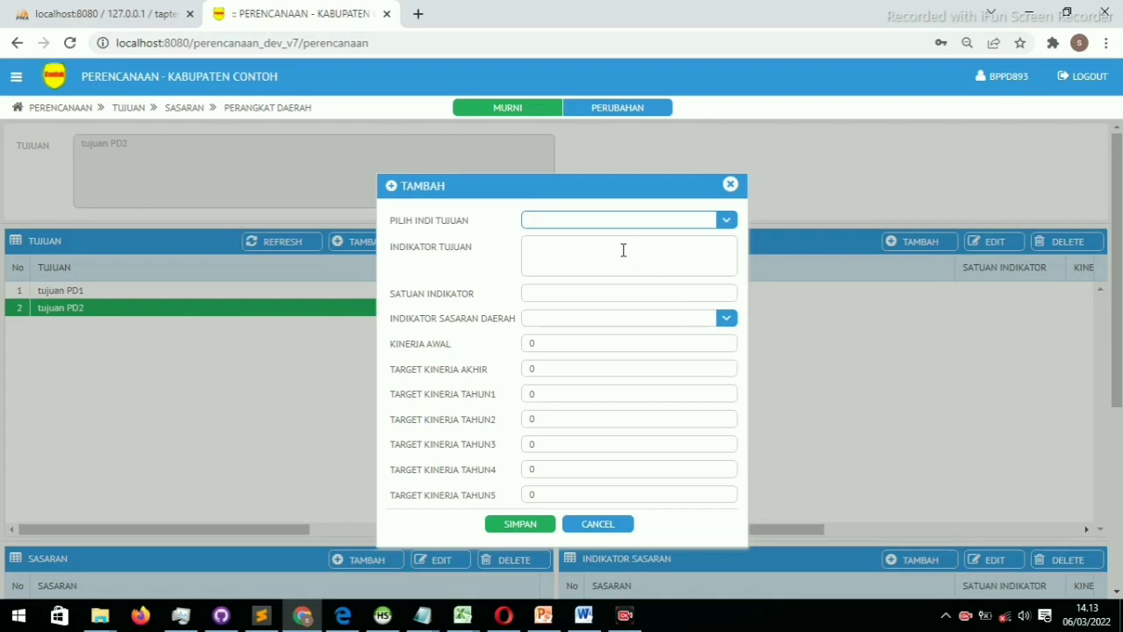
Pick Indeks Inovasi Daerah as the indicator, trim its recommendation note, and set unit angka
type("indek")
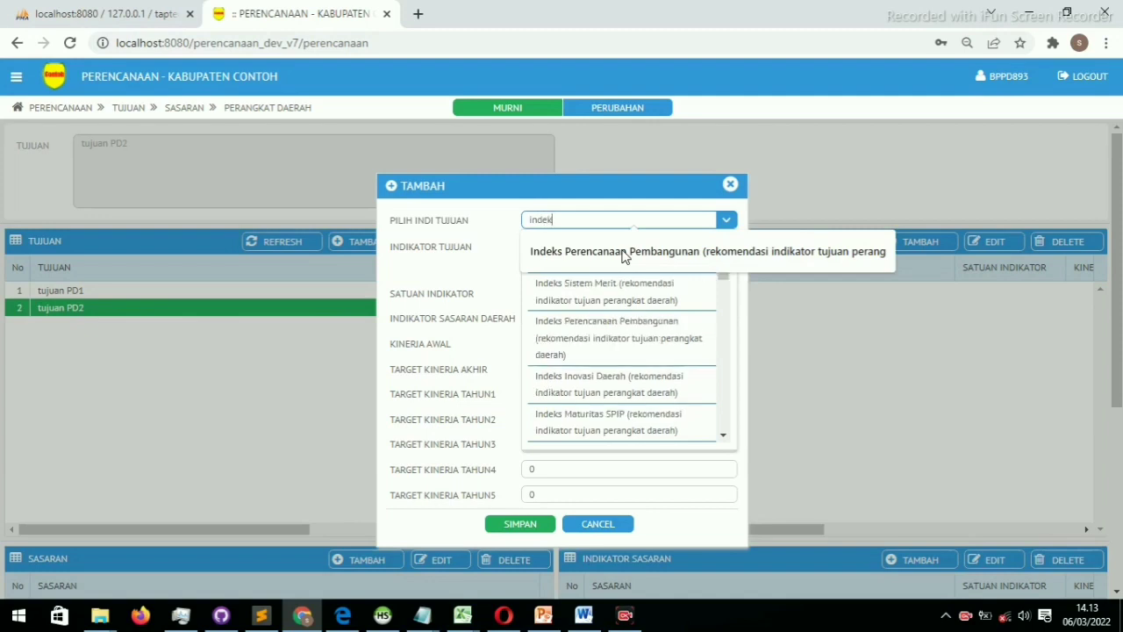
type("s i")
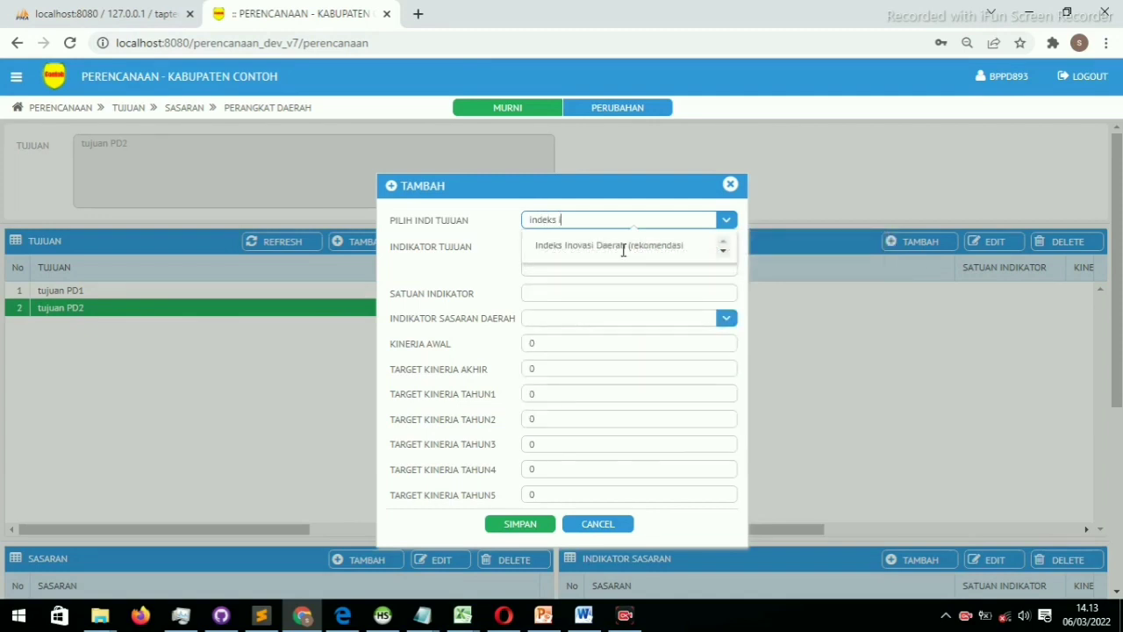
left_click(639, 254)
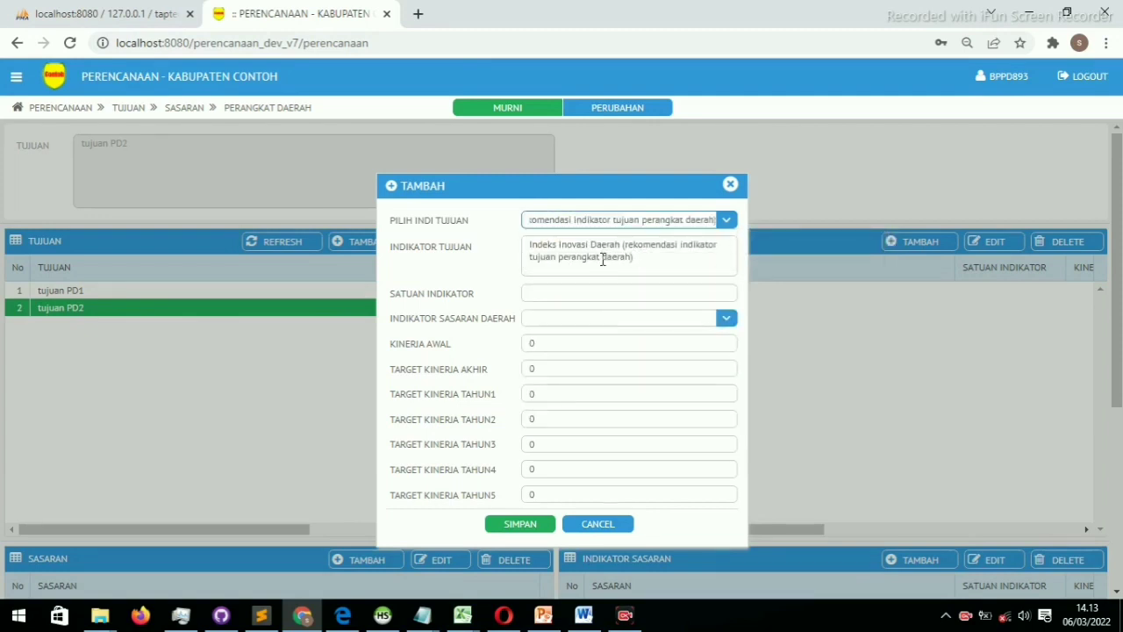
left_click_drag(622, 243, 641, 259)
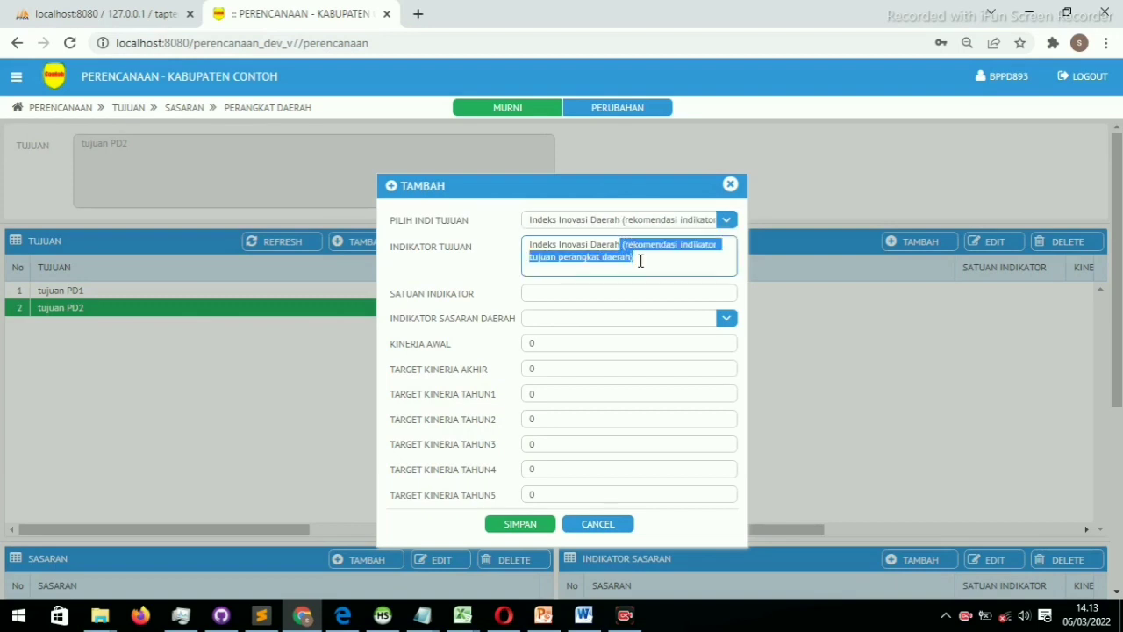
key("BackSpace")
left_click(593, 298)
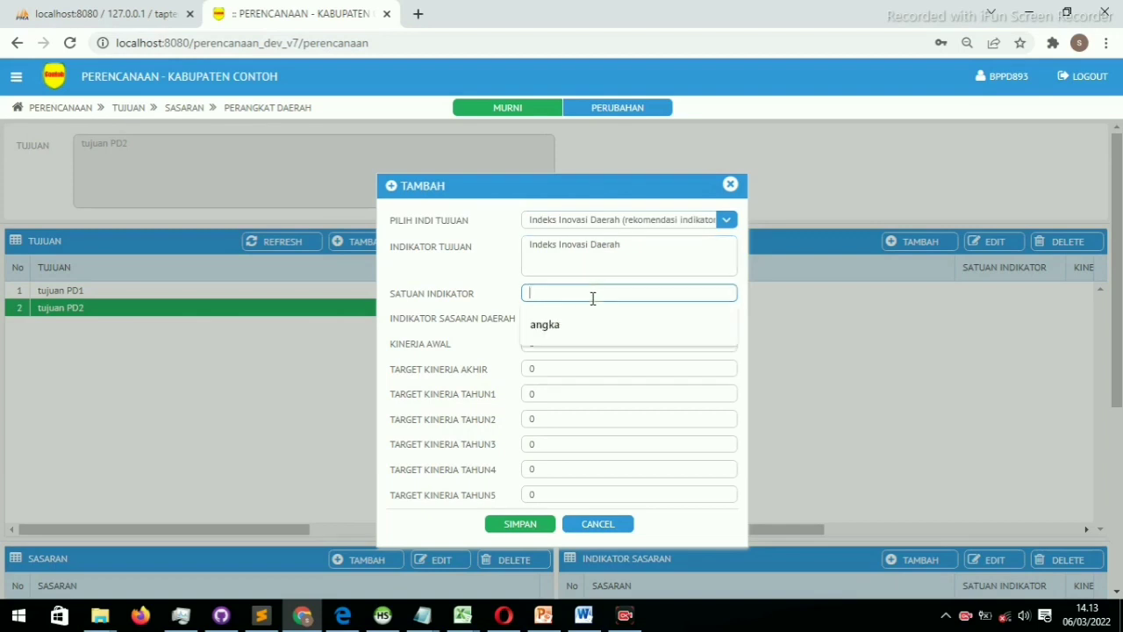
key("Down")
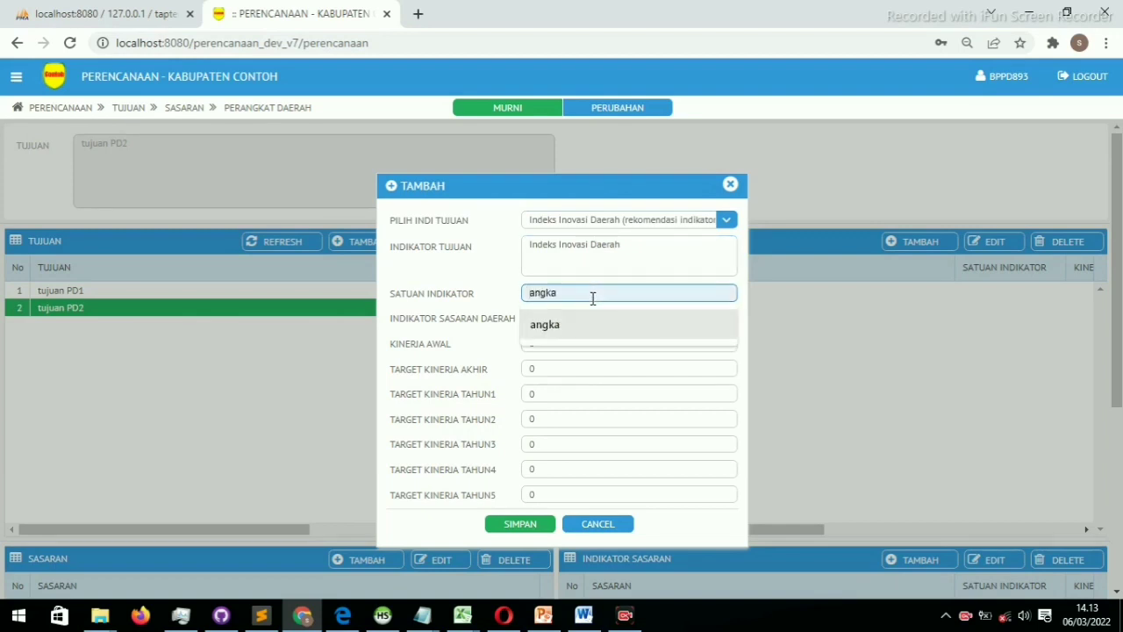
key("Return")
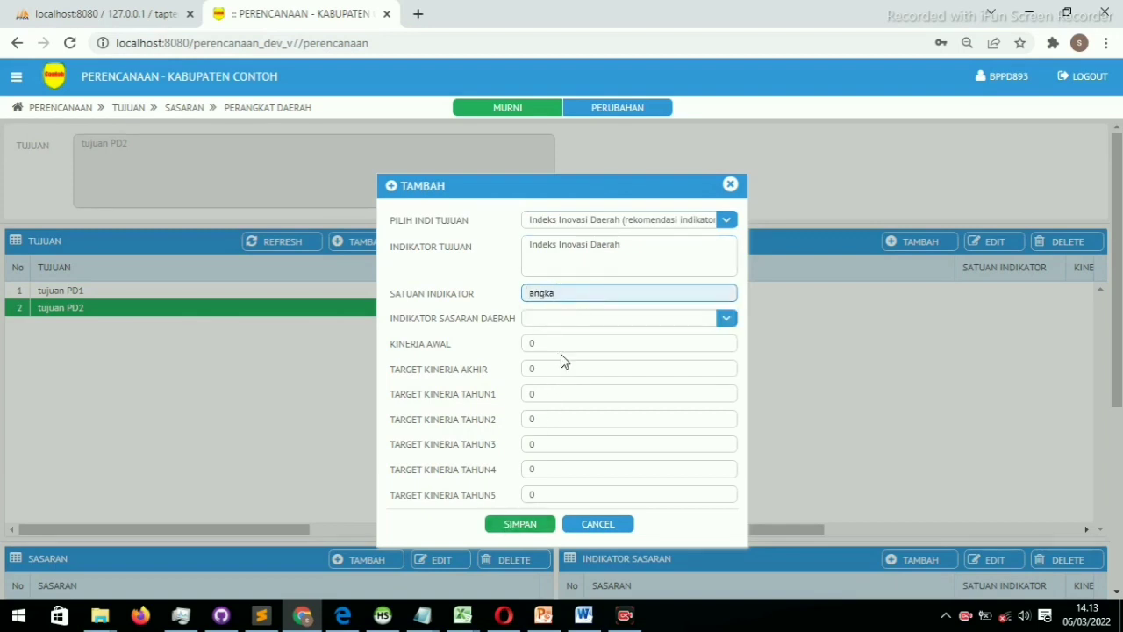
Enter starting value 1, yearly targets 2, 3, 4, final target 5, and save the indicator
left_click(528, 343)
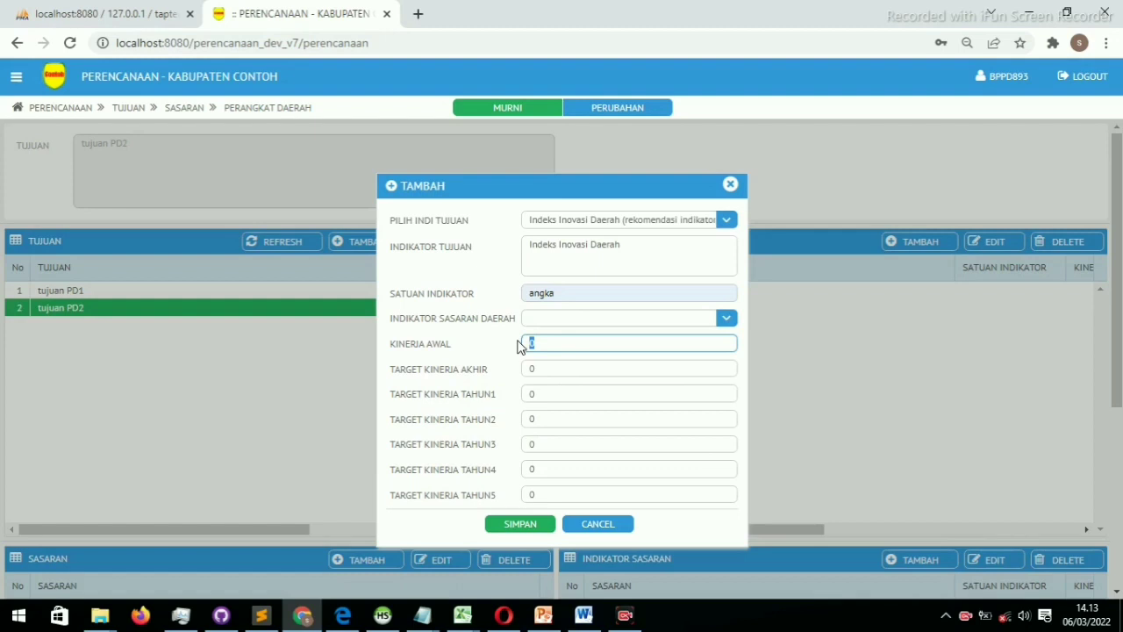
left_click(550, 370)
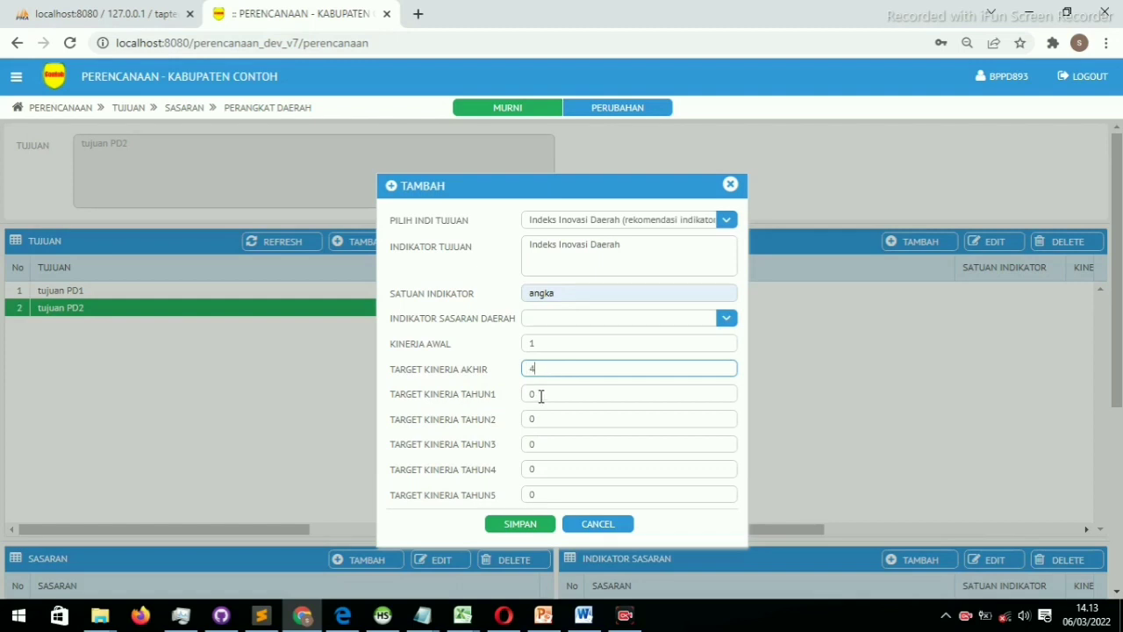
key("Tab")
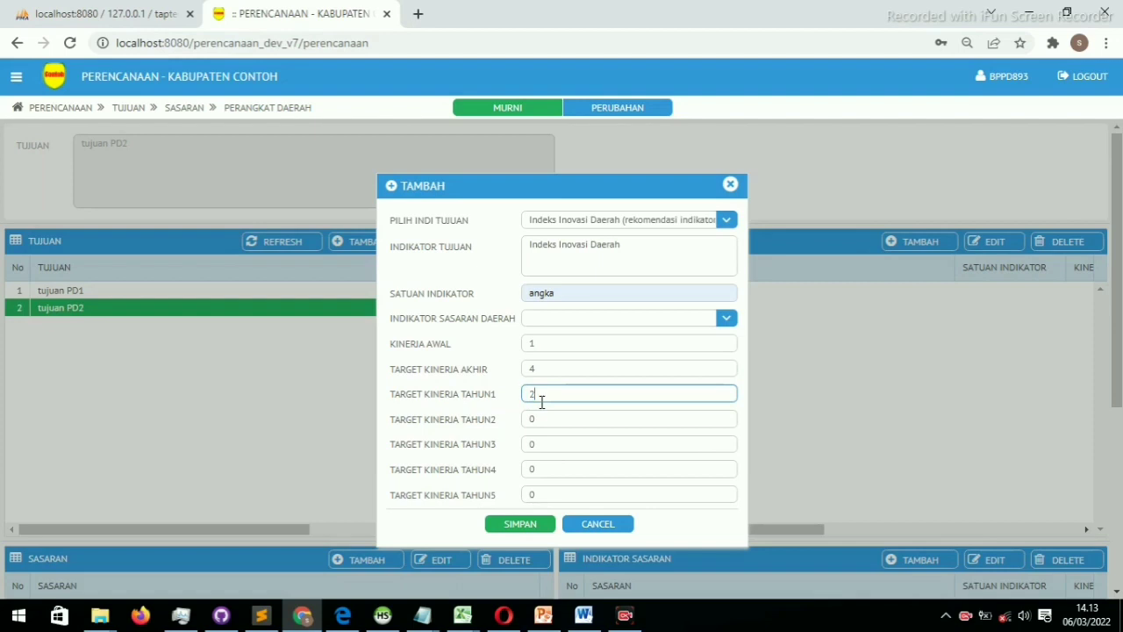
type("2")
left_click(531, 418)
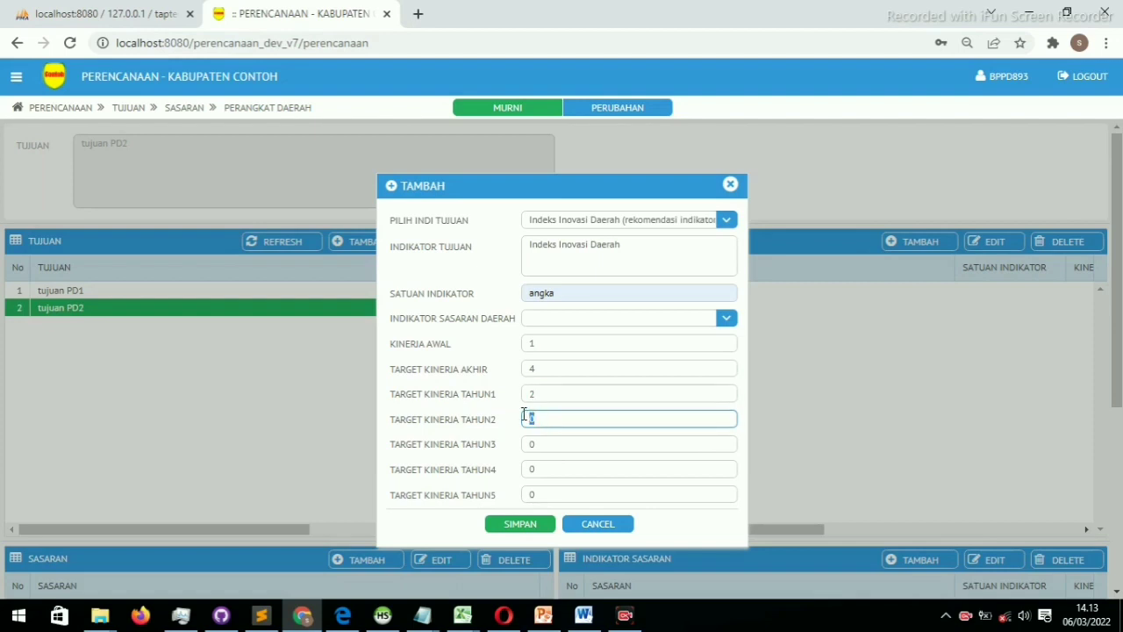
type("3")
left_click(526, 443)
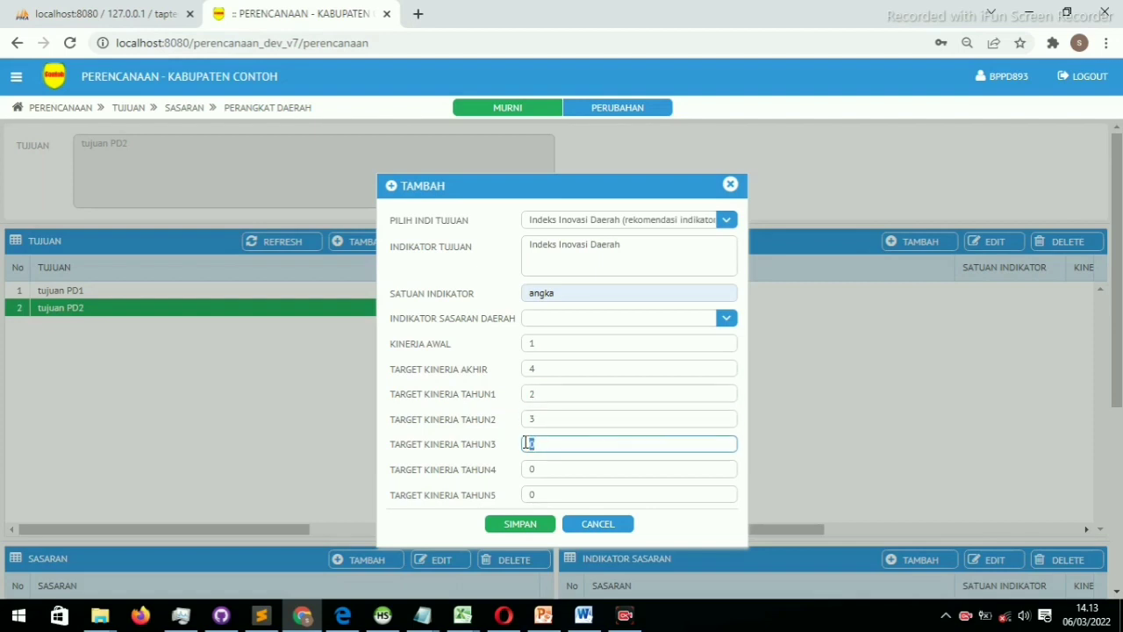
type("4")
left_click(525, 370)
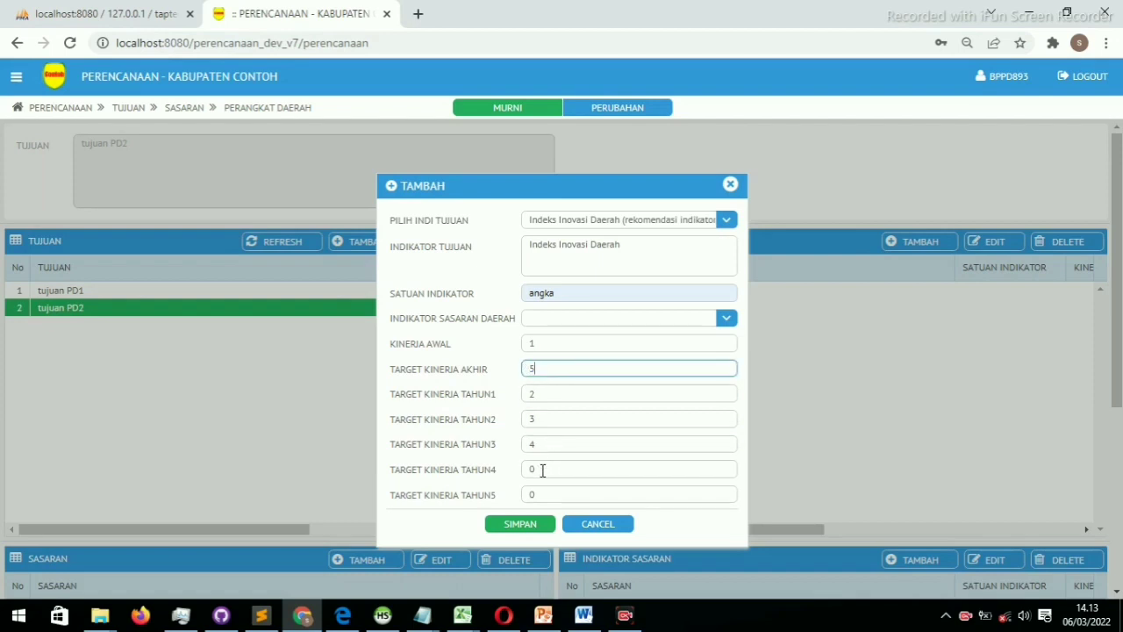
left_click(525, 470)
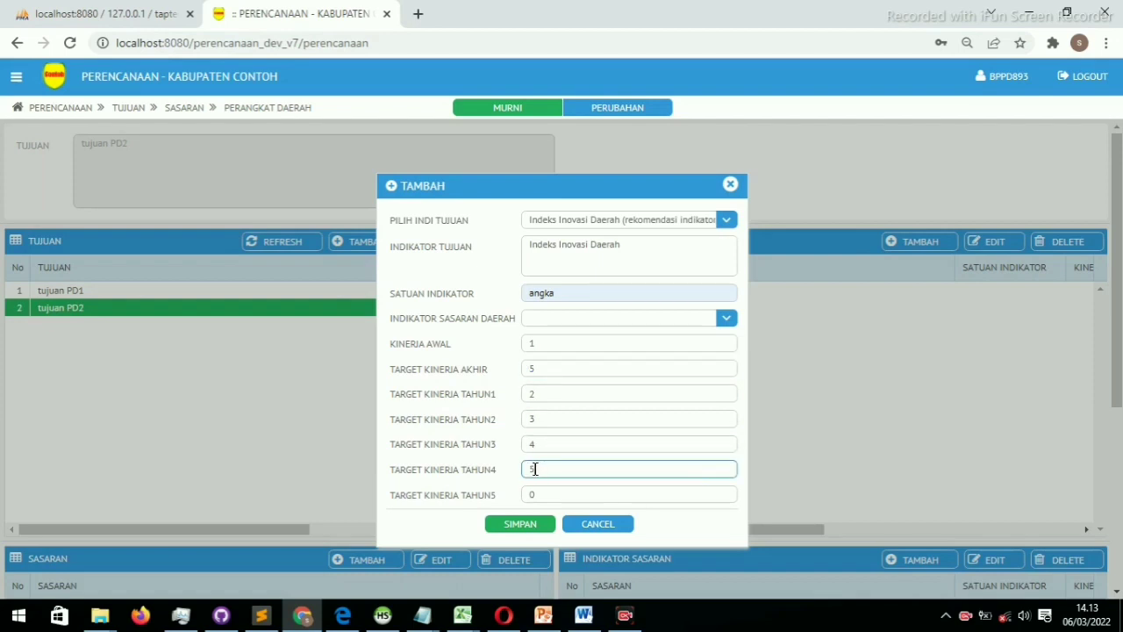
left_click(550, 369)
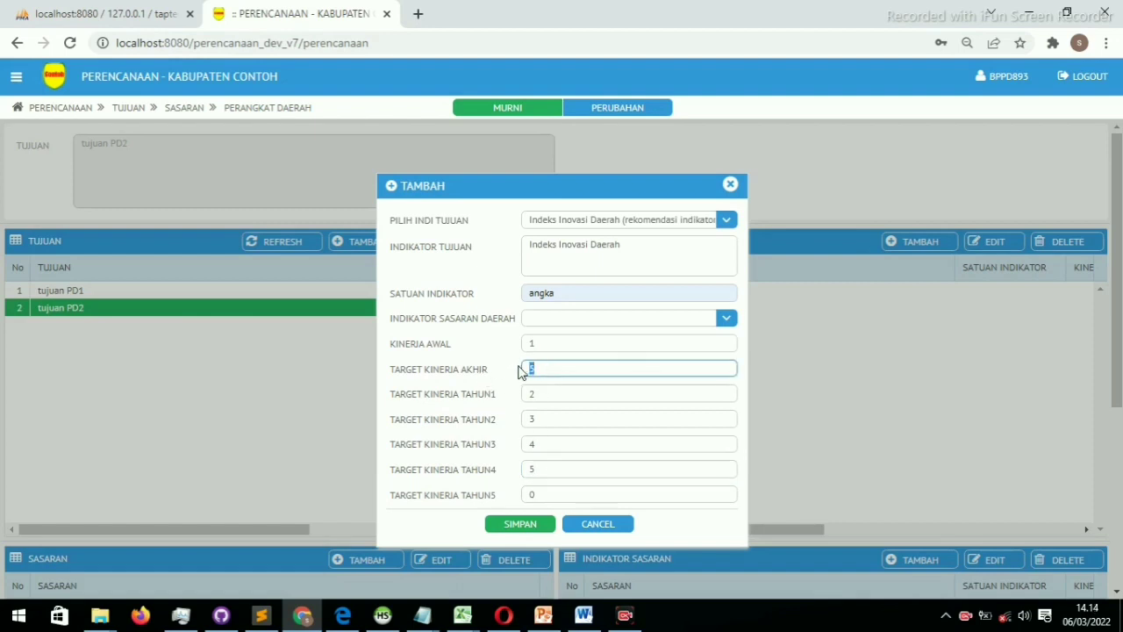
left_click(547, 470)
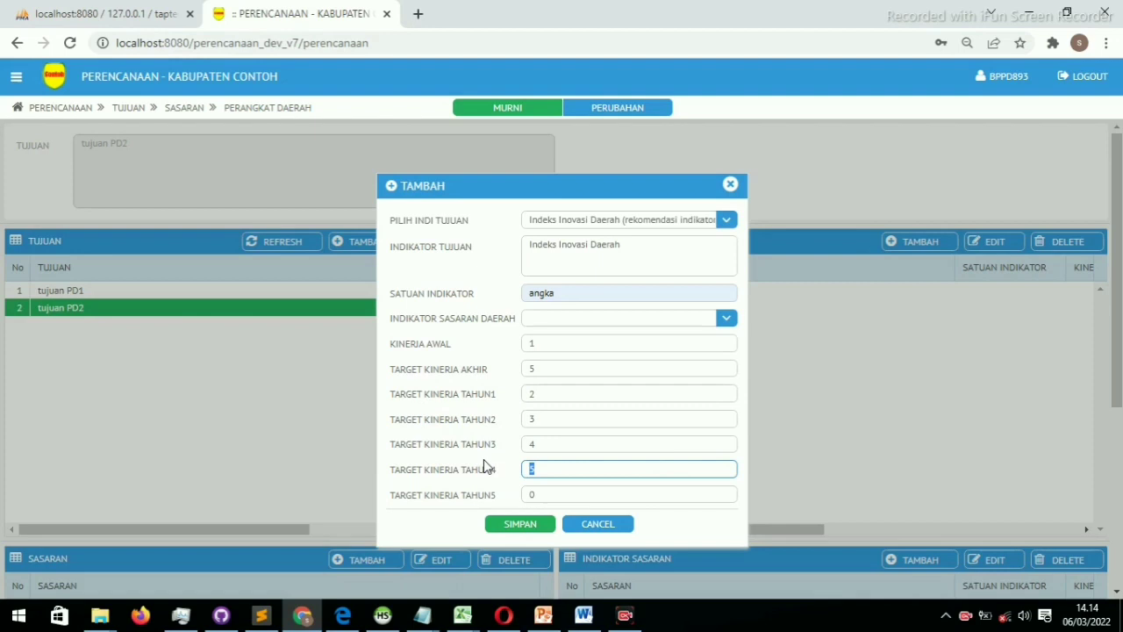
left_click(523, 530)
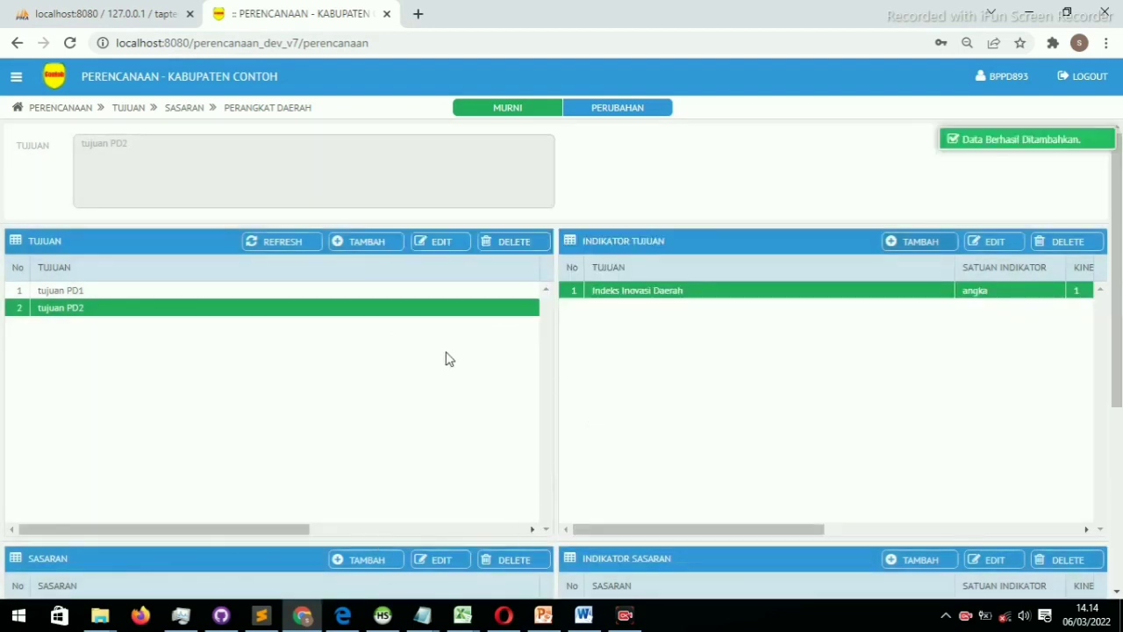
Select tujuan PD1 and open a new goal-indicator form, leaving the recommendation list closed
left_click(372, 295)
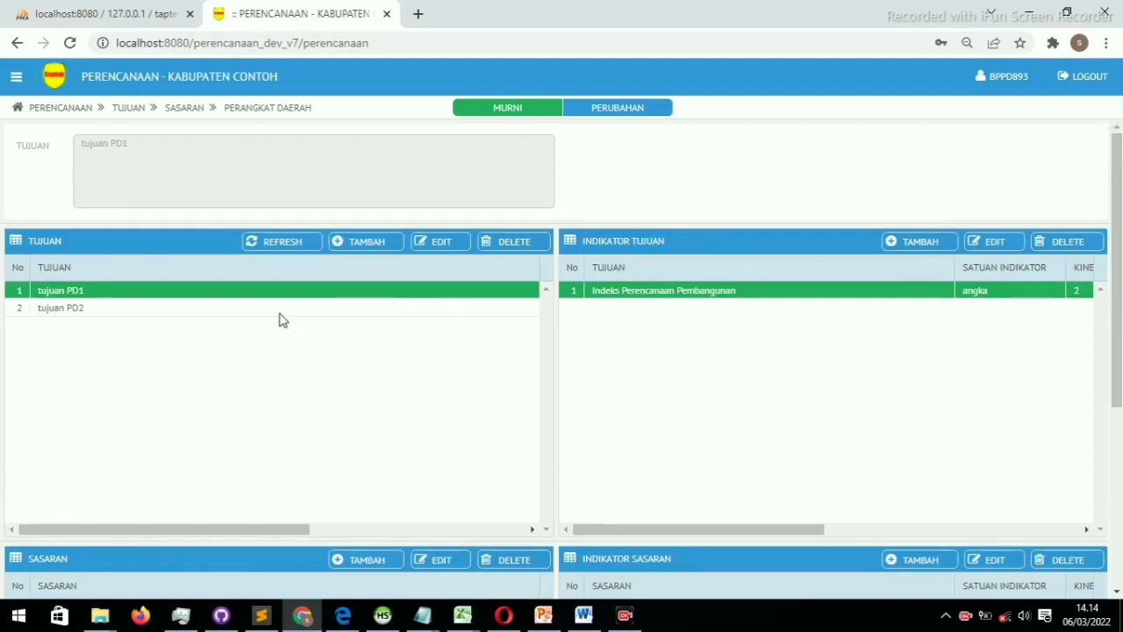
left_click(315, 308)
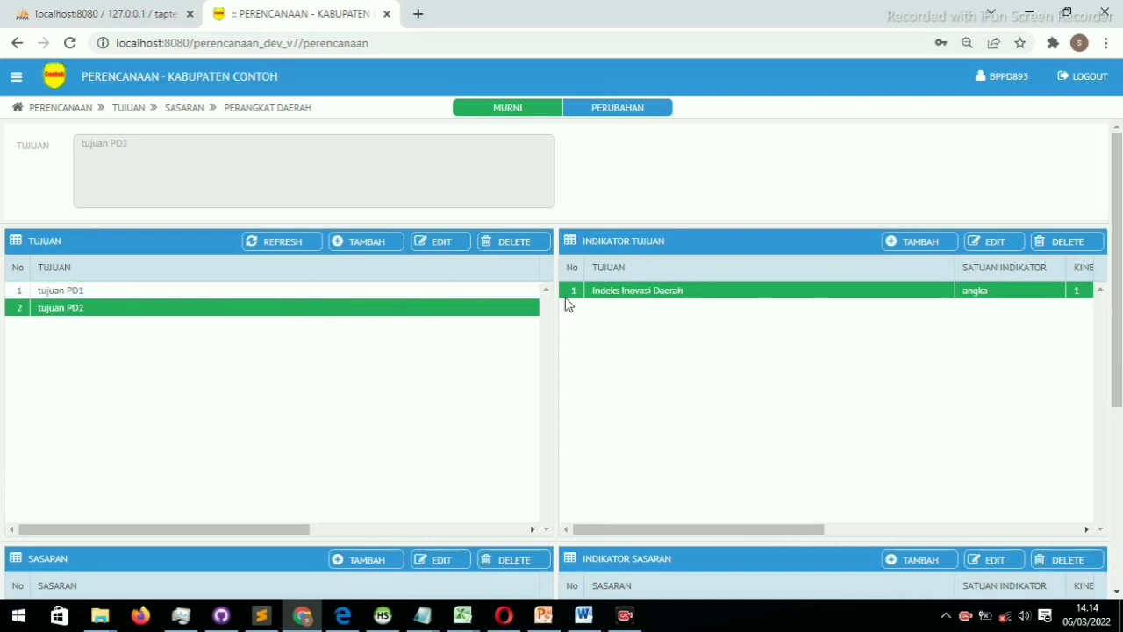
left_click(365, 291)
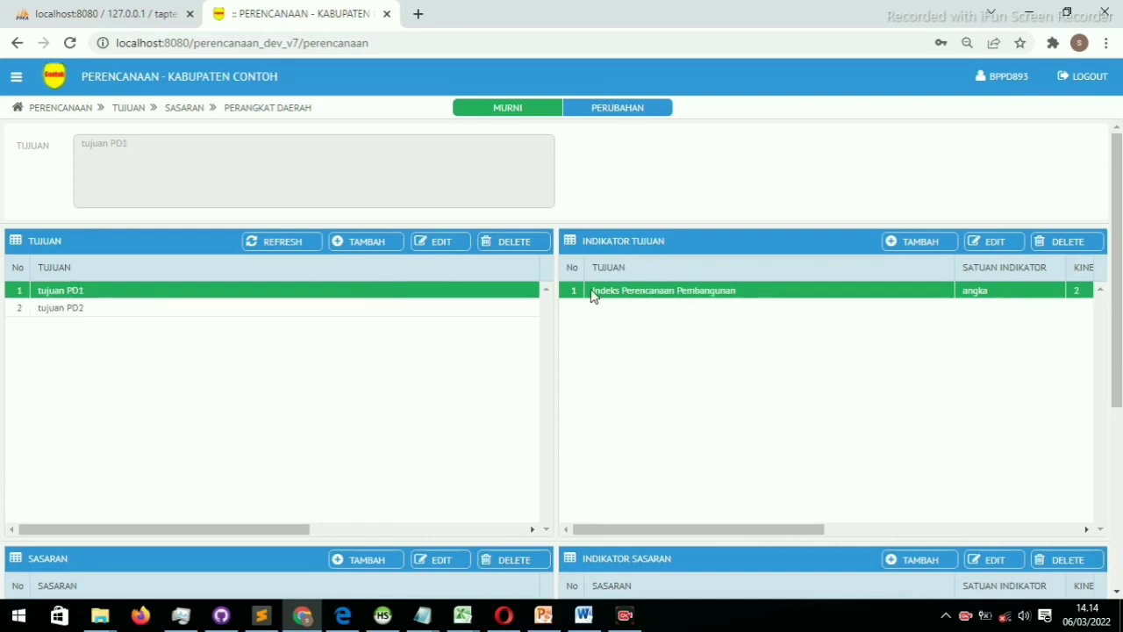
left_click(930, 250)
left_click(656, 220)
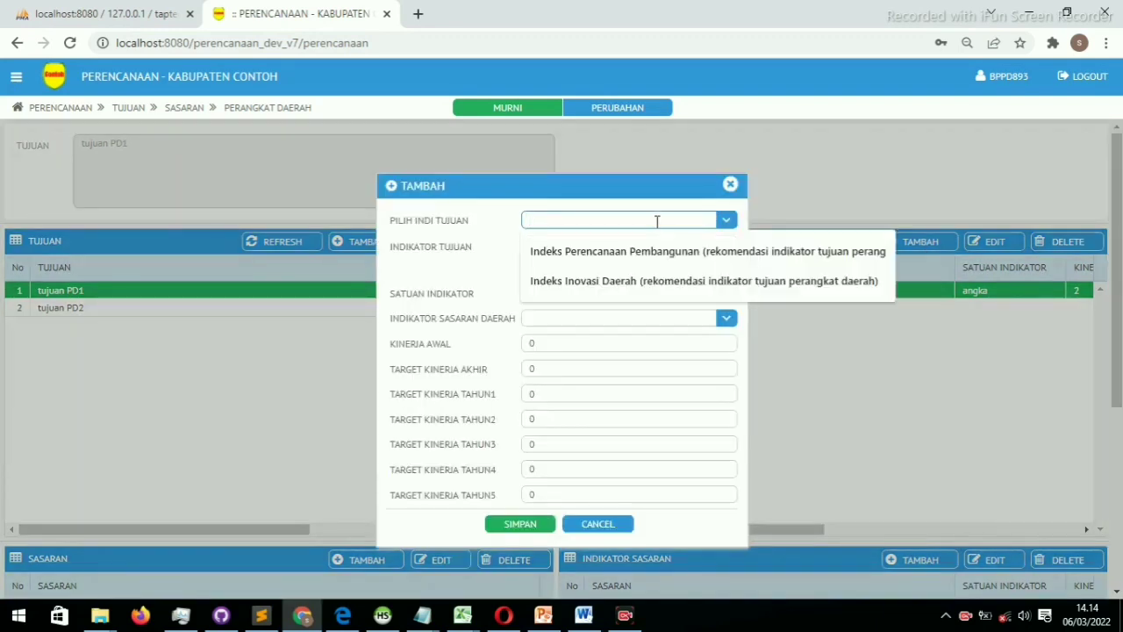
left_click(726, 221)
left_click(726, 220)
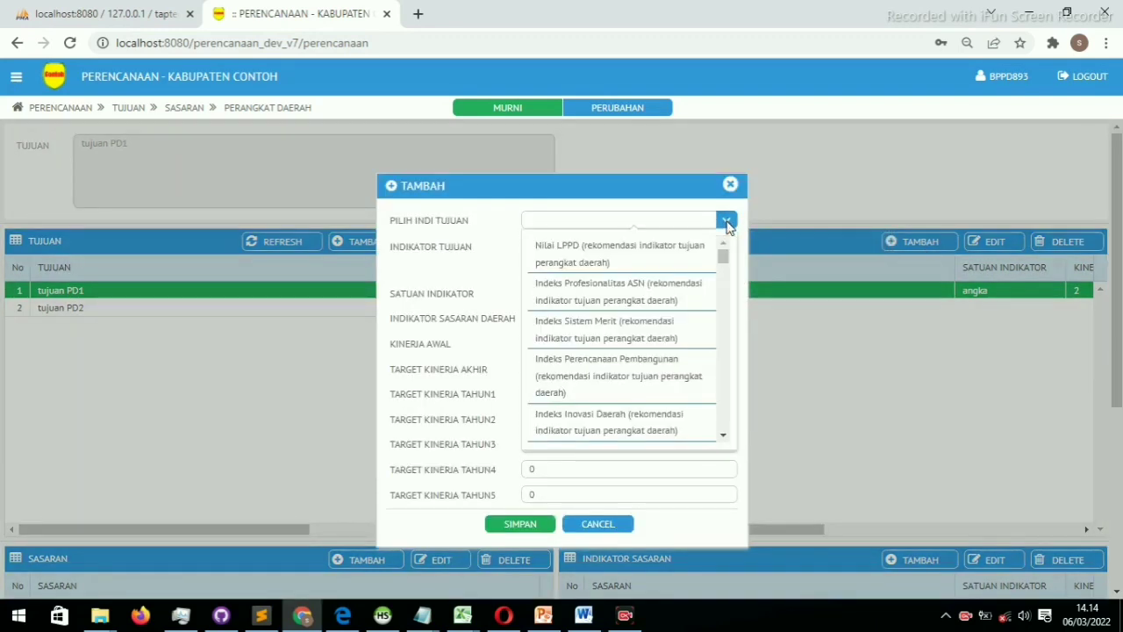
left_click(683, 220)
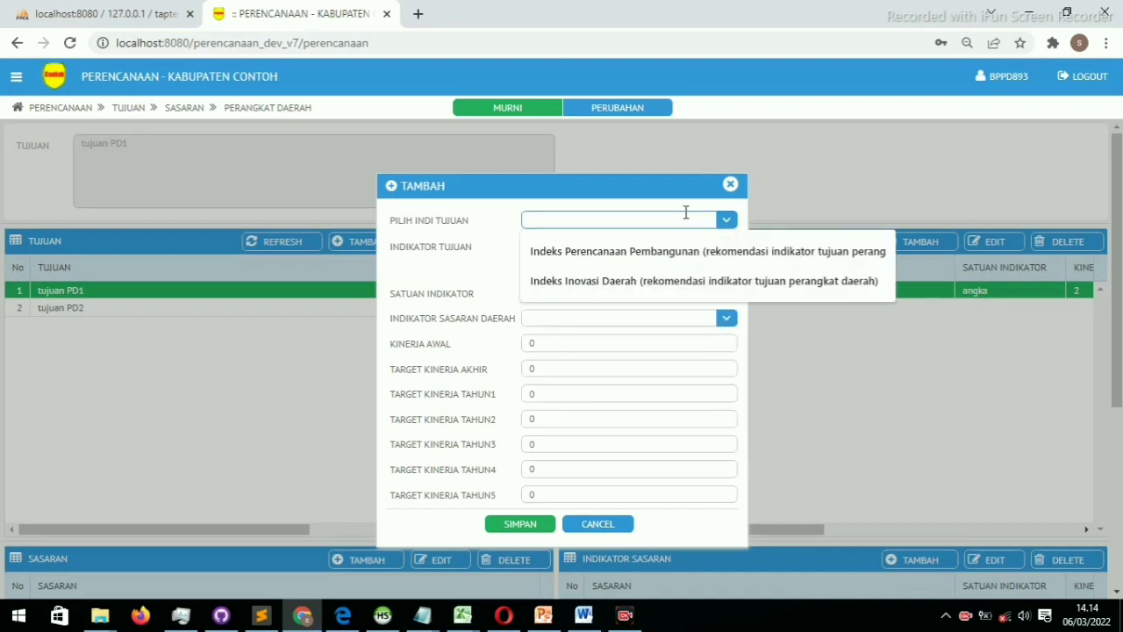
left_click(671, 193)
Enter indicator name 'indikator baru' with unit 'satuan' and save it
left_click(610, 255)
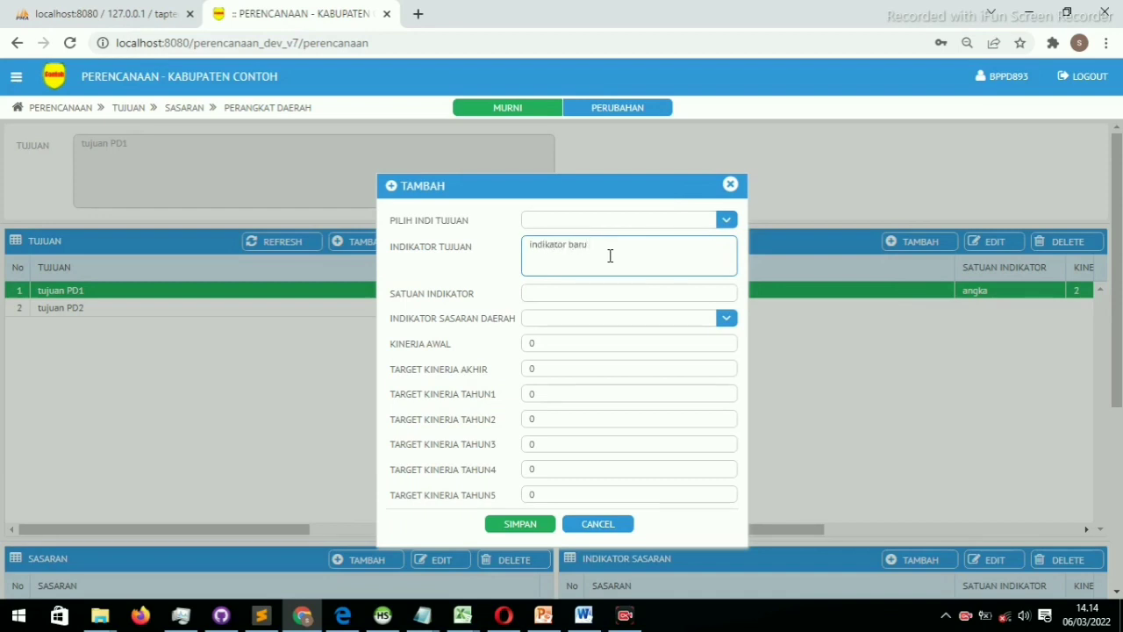
left_click(570, 295)
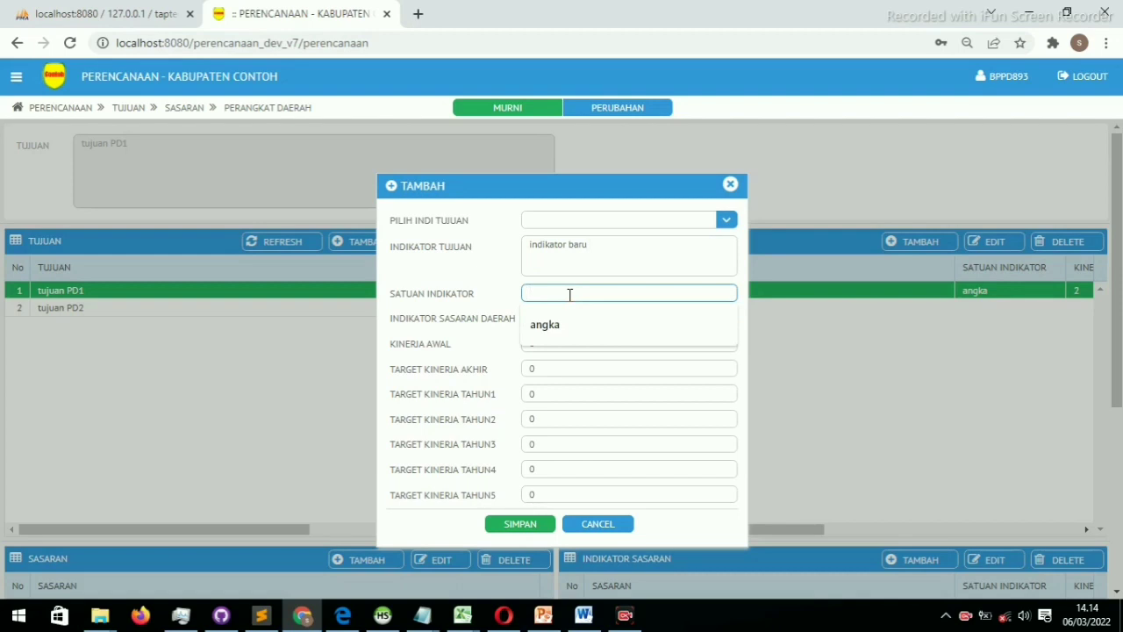
type("satuqan")
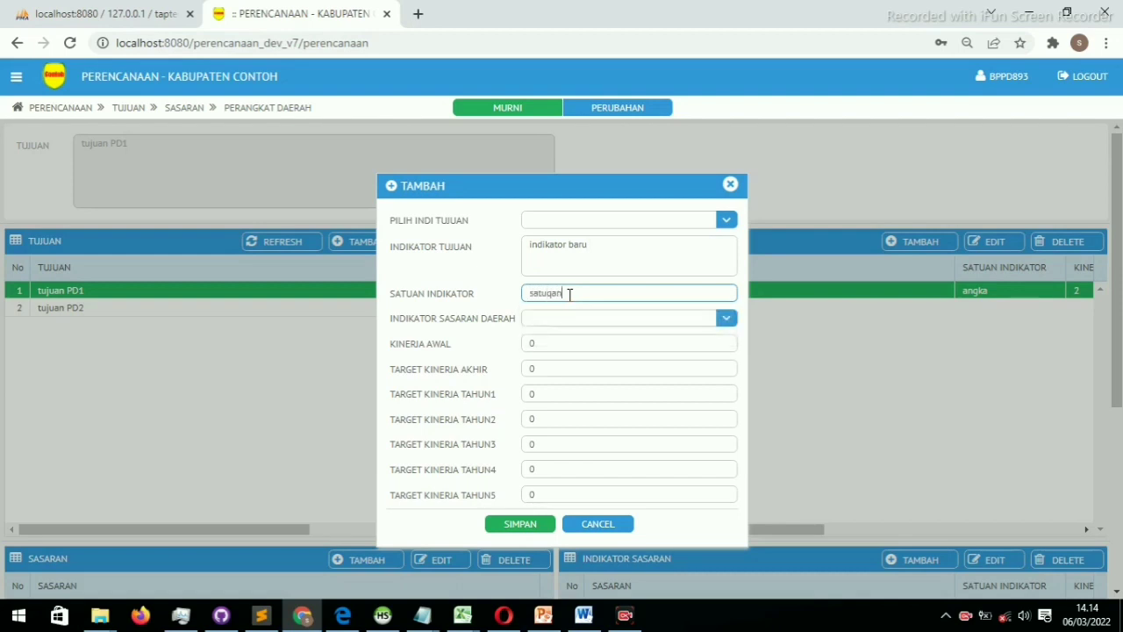
key("BackSpace")
key("BackSpace")
left_click(518, 526)
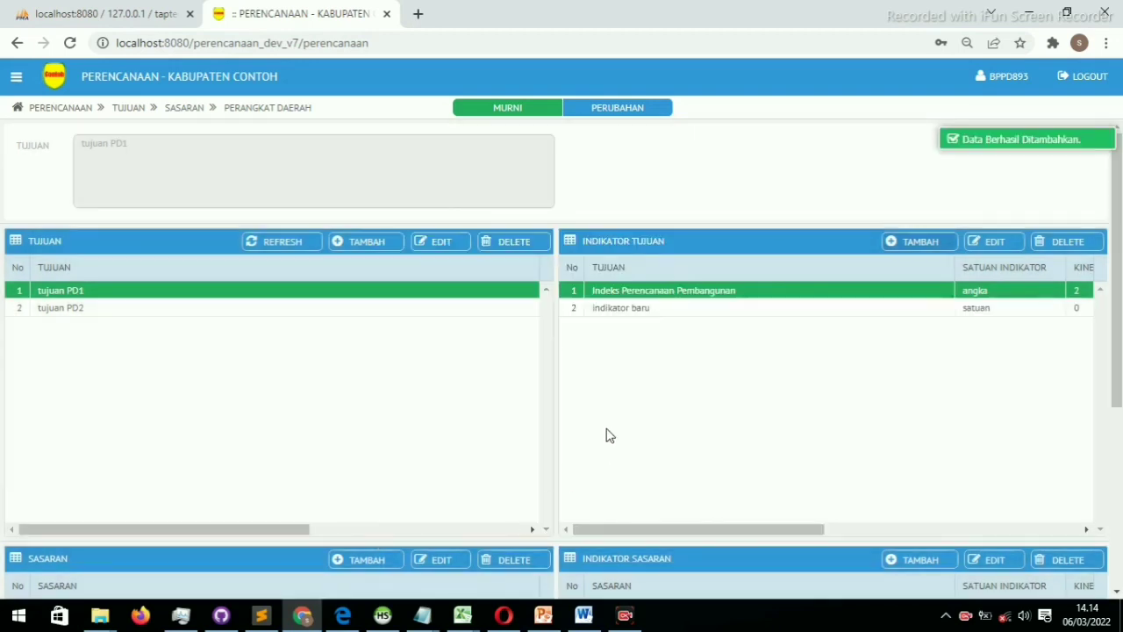
Compare both goals' indicator lists, ending on tujuan PD2 showing Indeks Inovasi Daerah
left_click(668, 308)
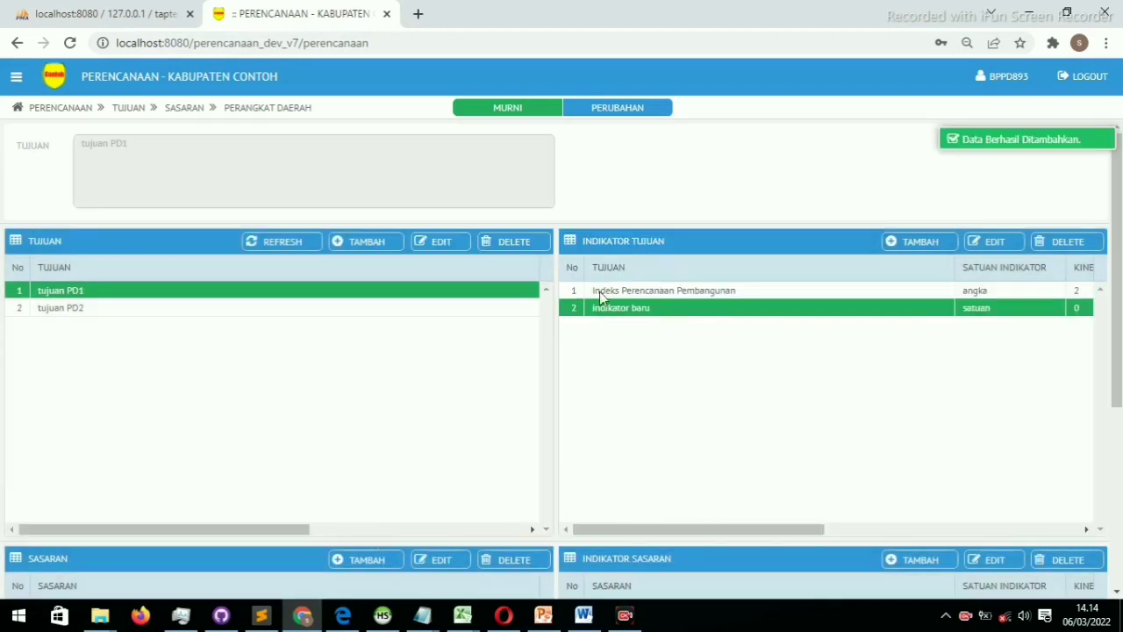
left_click(286, 309)
left_click(281, 295)
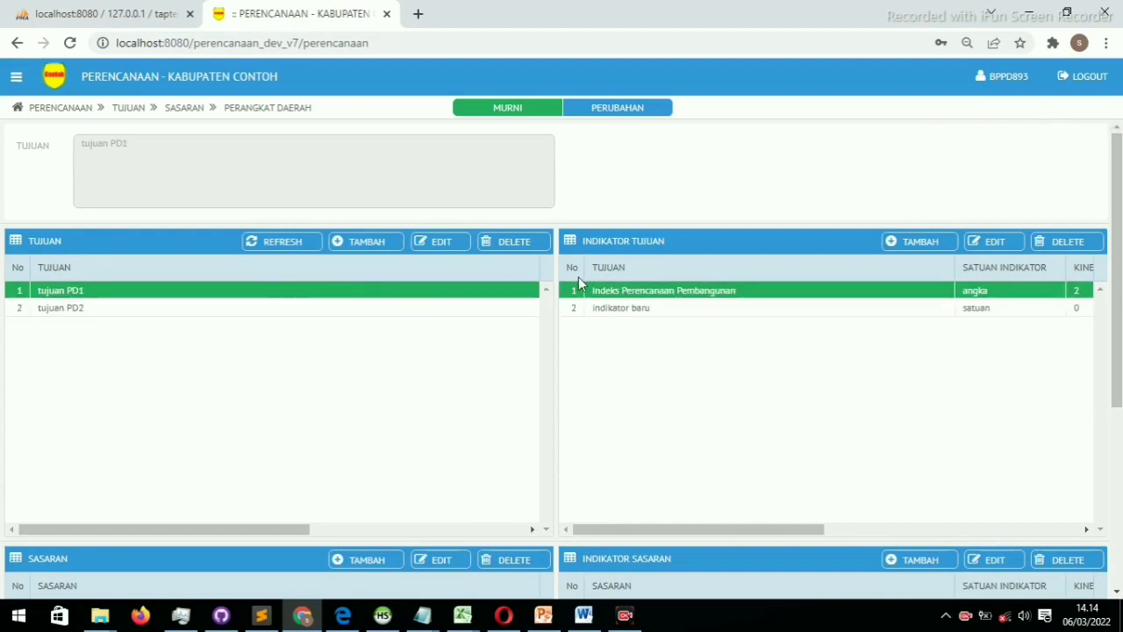
left_click(219, 308)
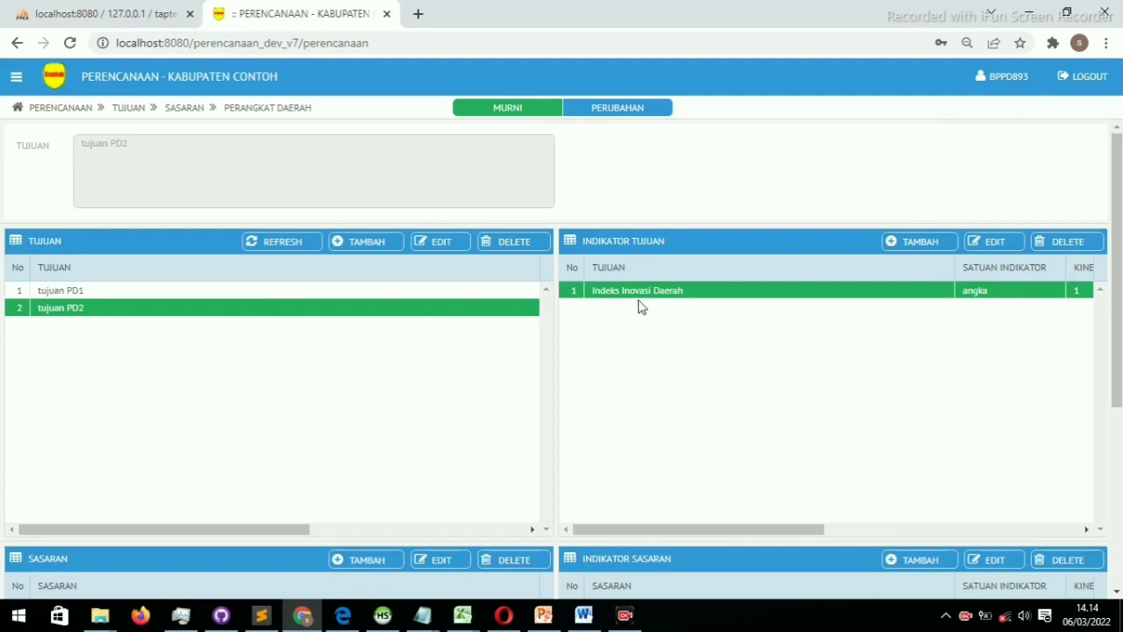
scroll(430, 325, "down", 3)
scroll(431, 324, "up", 2)
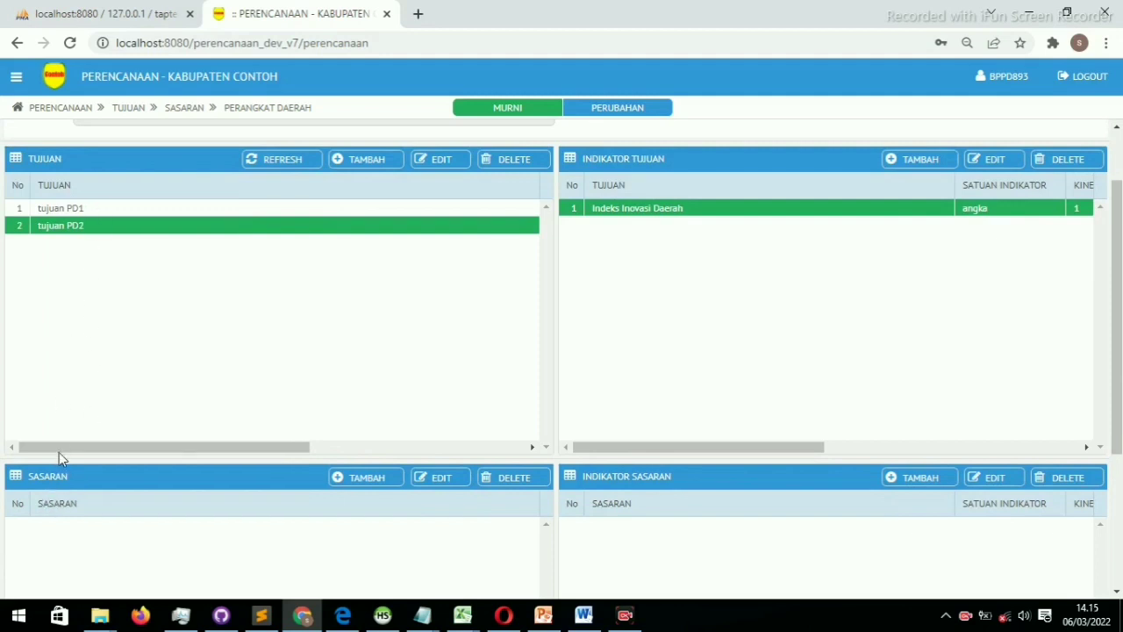
left_click(121, 211)
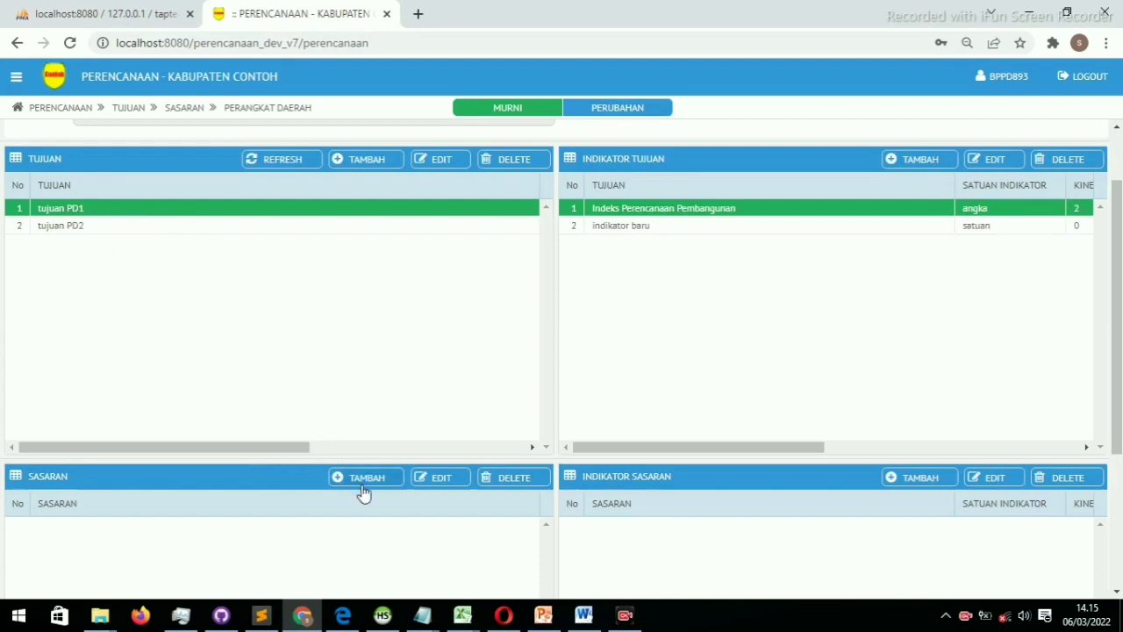
left_click(96, 232)
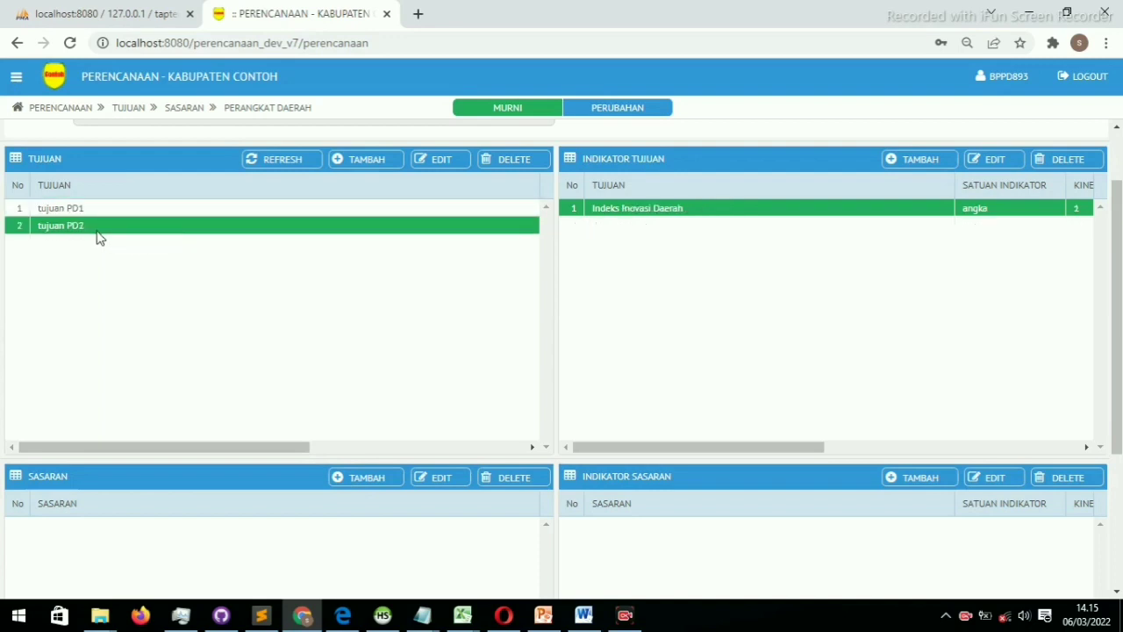
In the SASARAN panel, enter and save the target 'sasaran PD 2.1' for tujuan PD2
left_click(360, 478)
left_click(619, 259)
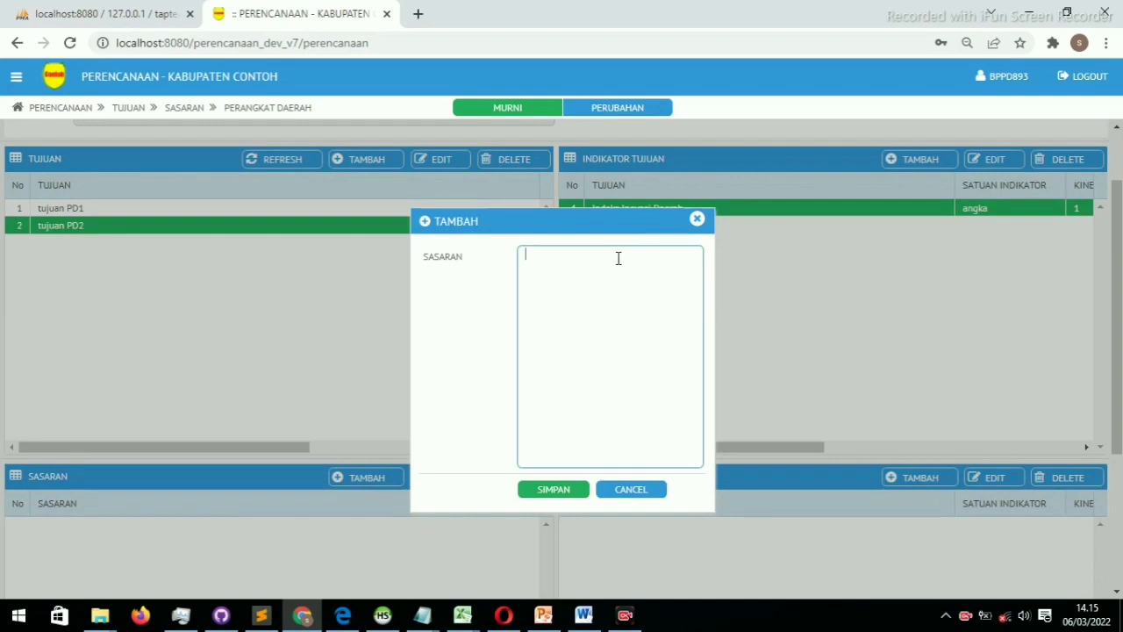
type("sasaran PD 2.1")
left_click(560, 497)
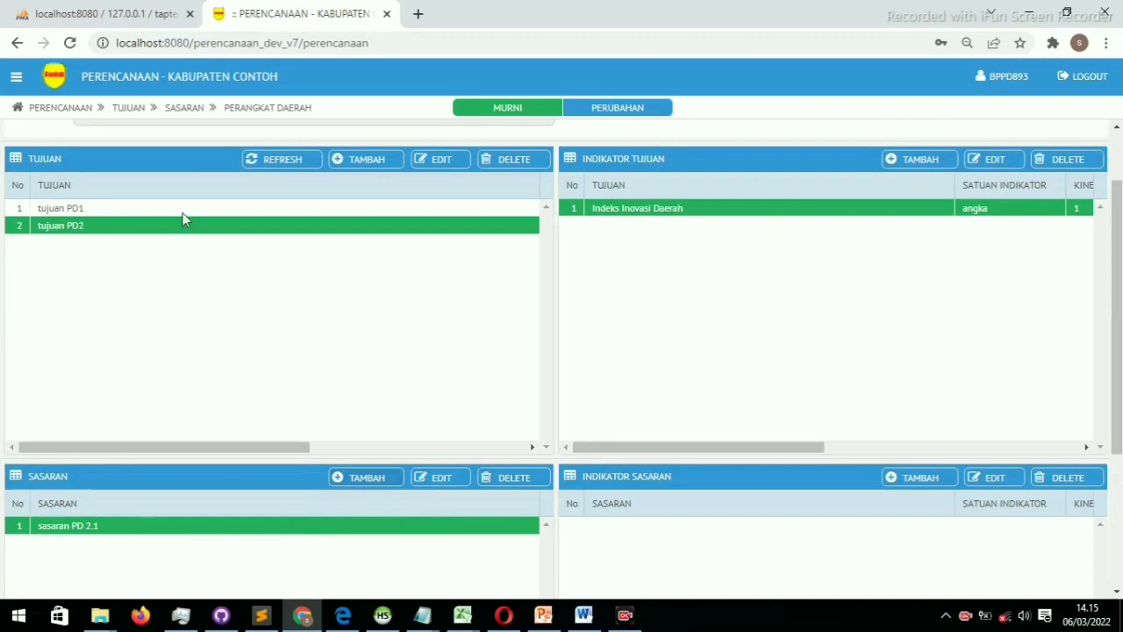
Select tujuan PD1 in the TUJUAN table
left_click(86, 216)
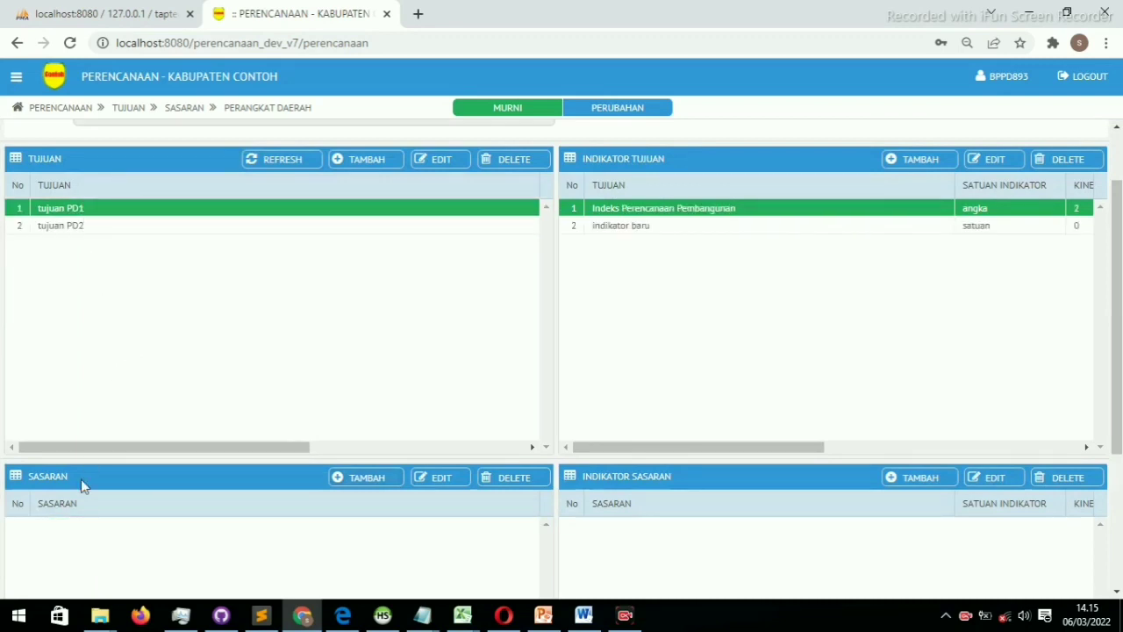
left_click(206, 227)
left_click(222, 210)
Create the sasaran 'sasaran PD 1.1' for it and save
left_click(365, 478)
left_click(587, 270)
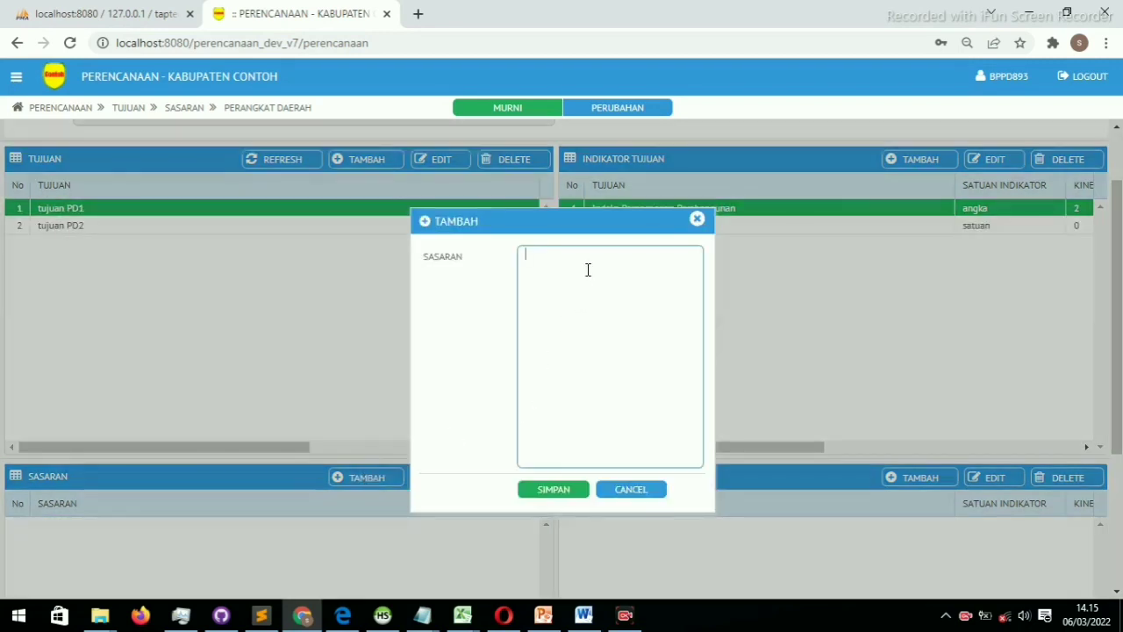
type("tujuan")
key("BackSpace")
key("BackSpace")
key("BackSpace")
type("sasaran PD 1.1")
left_click(551, 489)
scroll(351, 487, "down", 3)
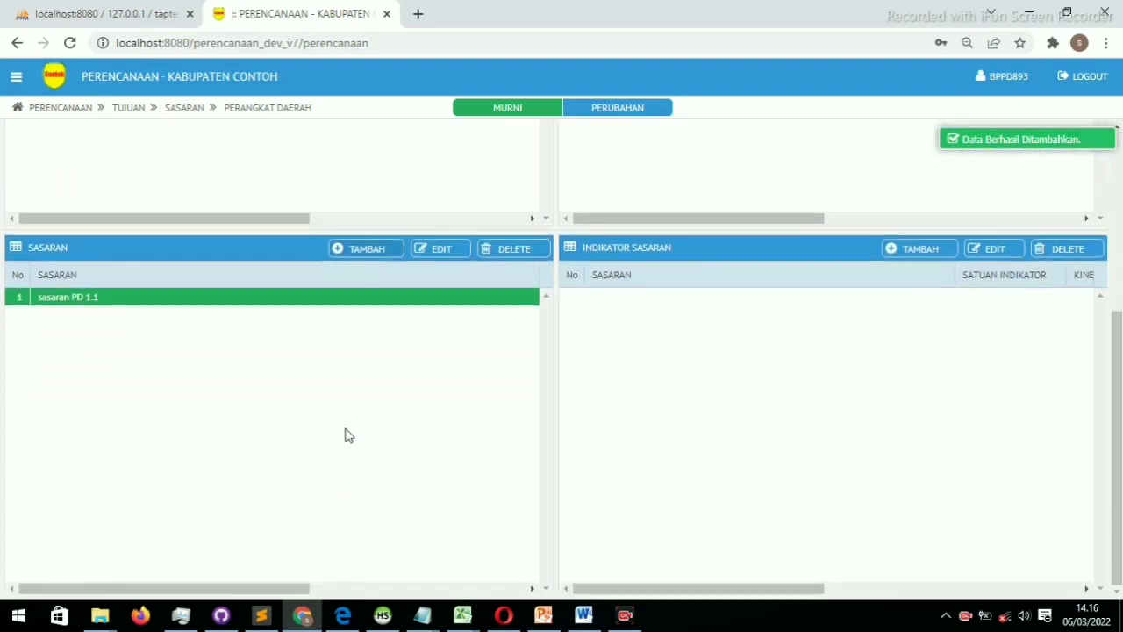
scroll(346, 436, "up", 4)
scroll(344, 419, "down", 3)
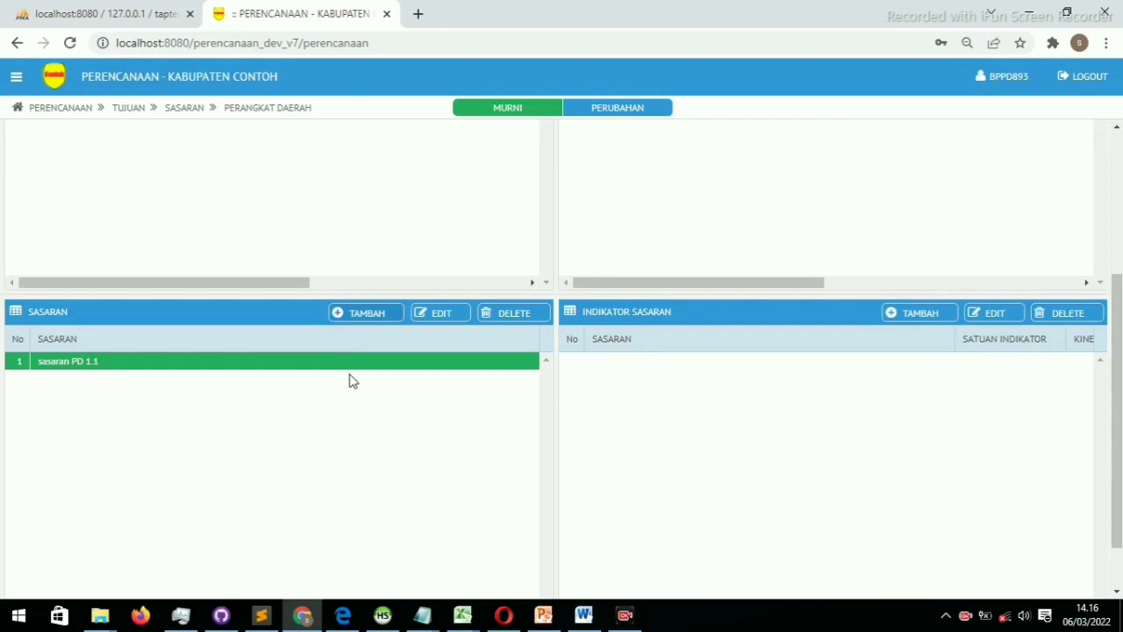
scroll(428, 413, "up", 2)
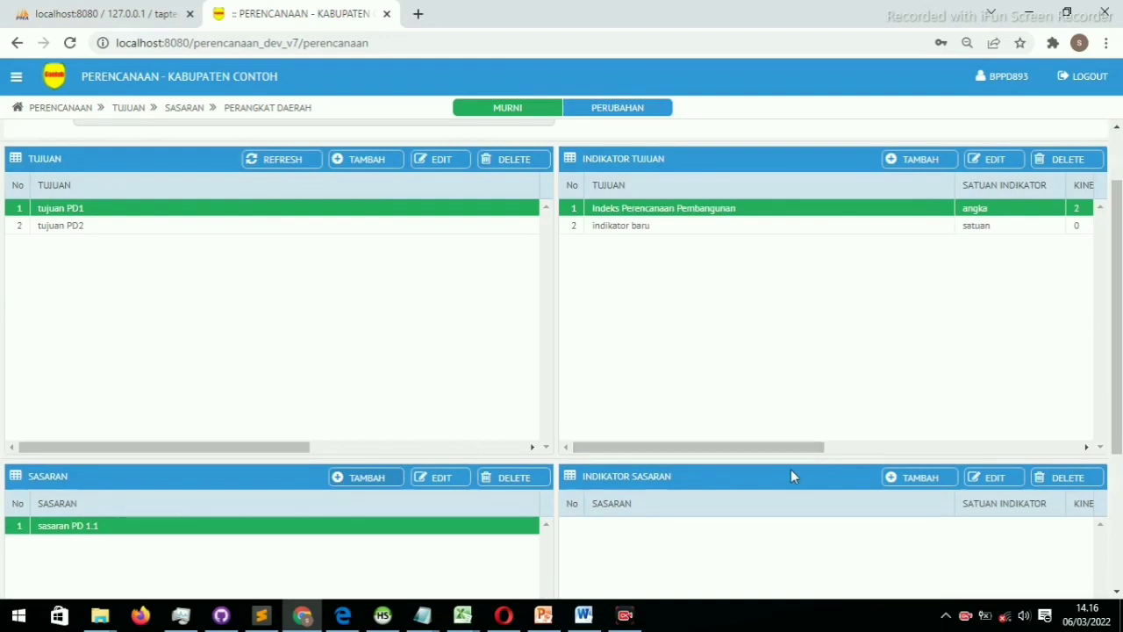
Save indicator 'Rata-rata tingkat capaian indikator sasaran daerah', without the recommendation note, unit satuan
left_click(932, 479)
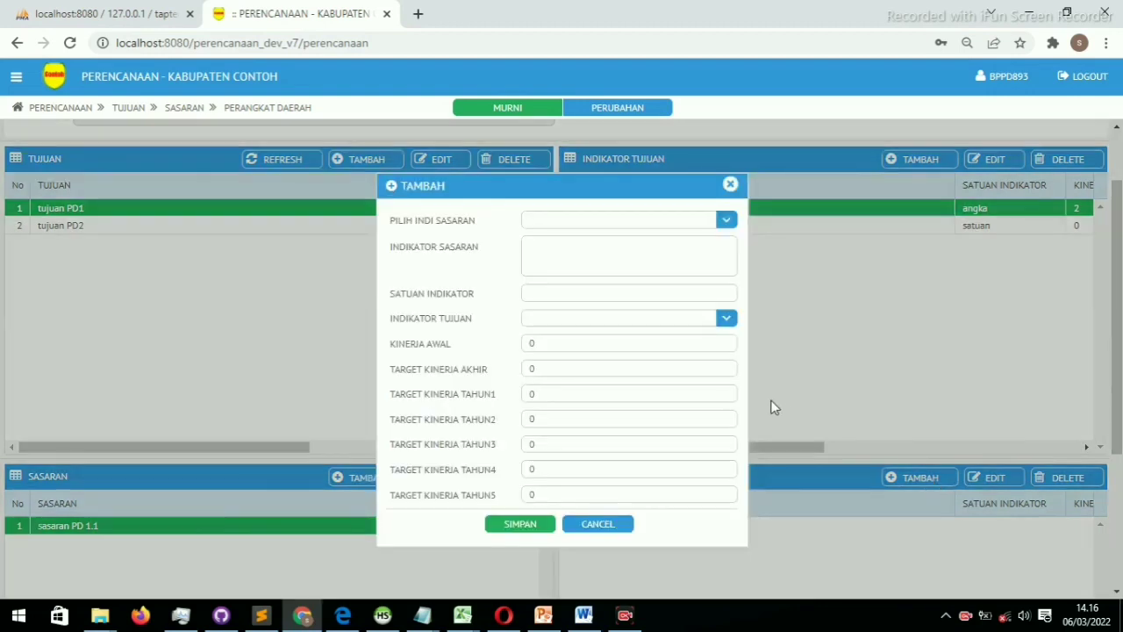
left_click(667, 226)
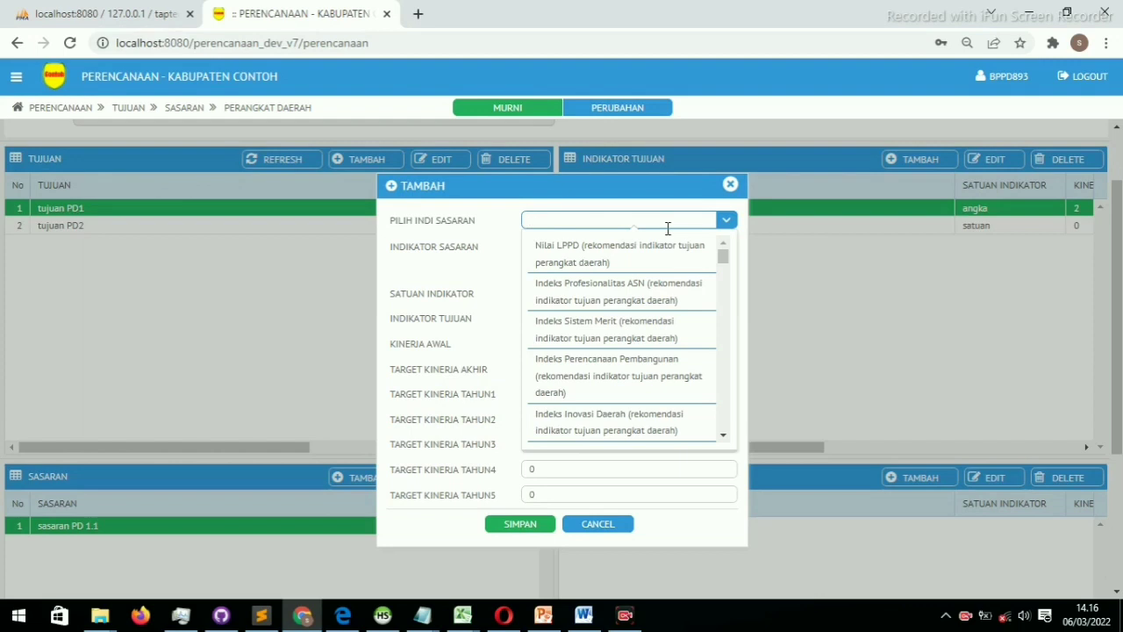
type("rata-")
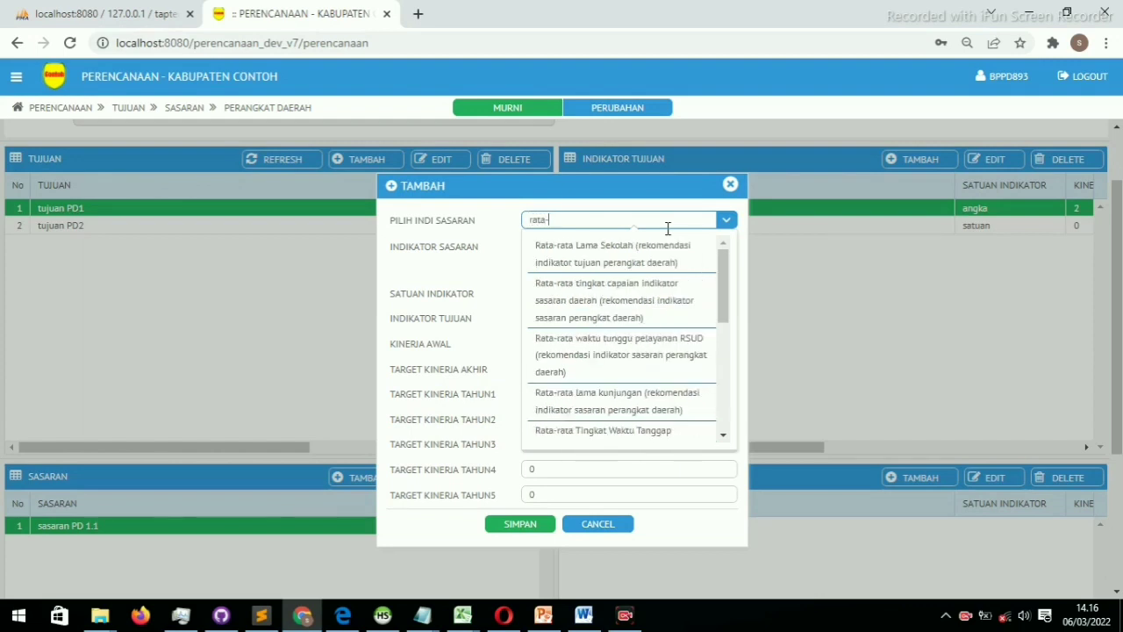
type("rata tingkat")
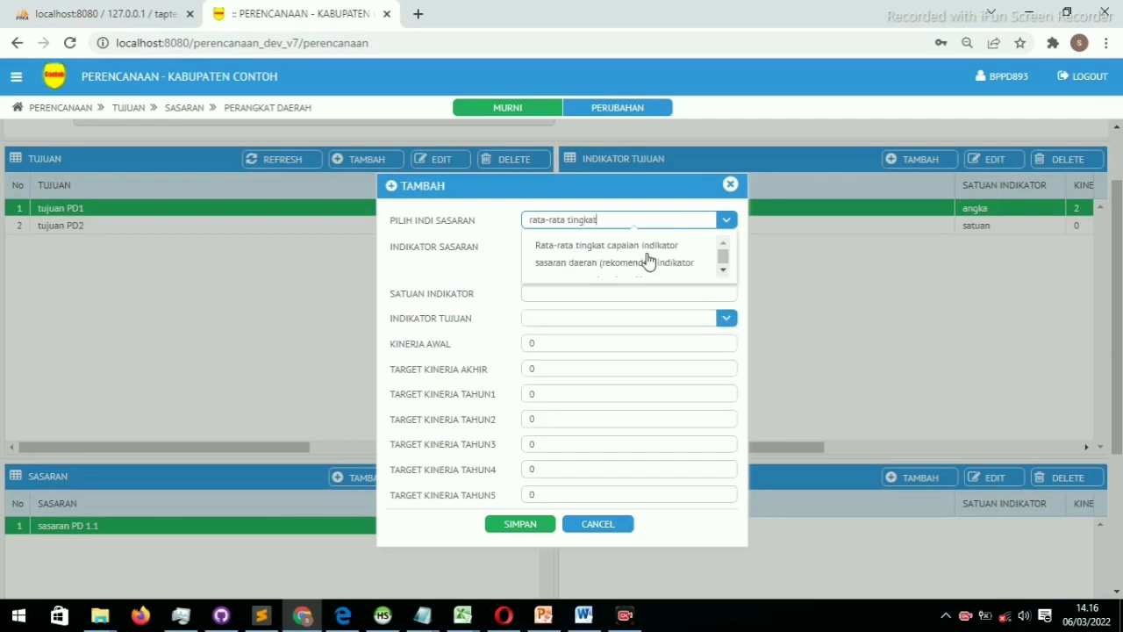
left_click(647, 257)
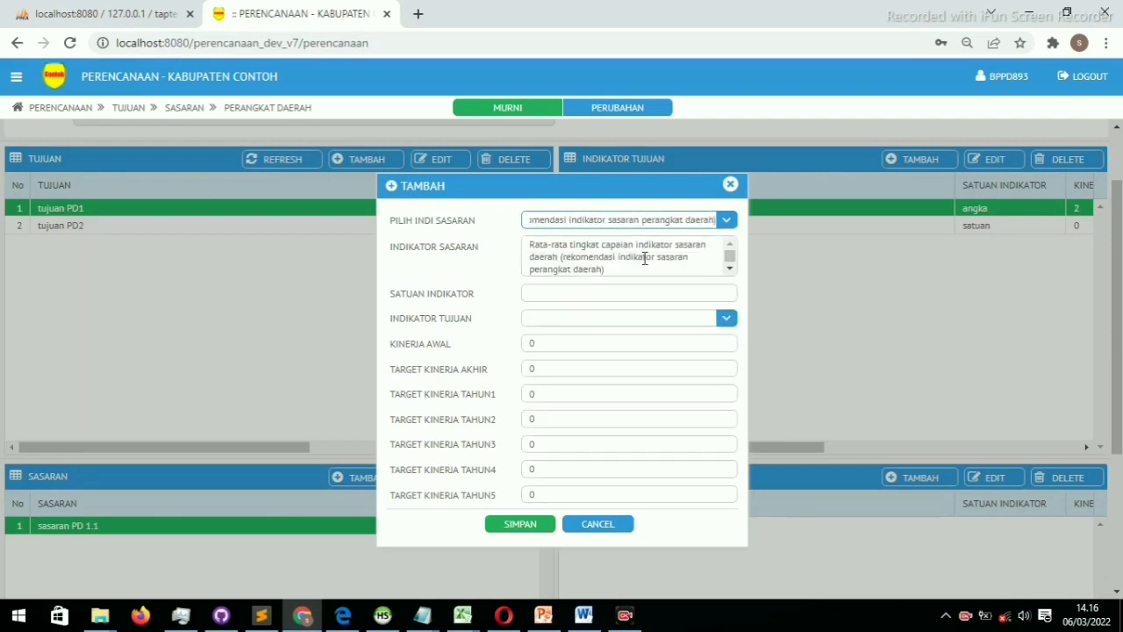
left_click_drag(613, 268, 561, 256)
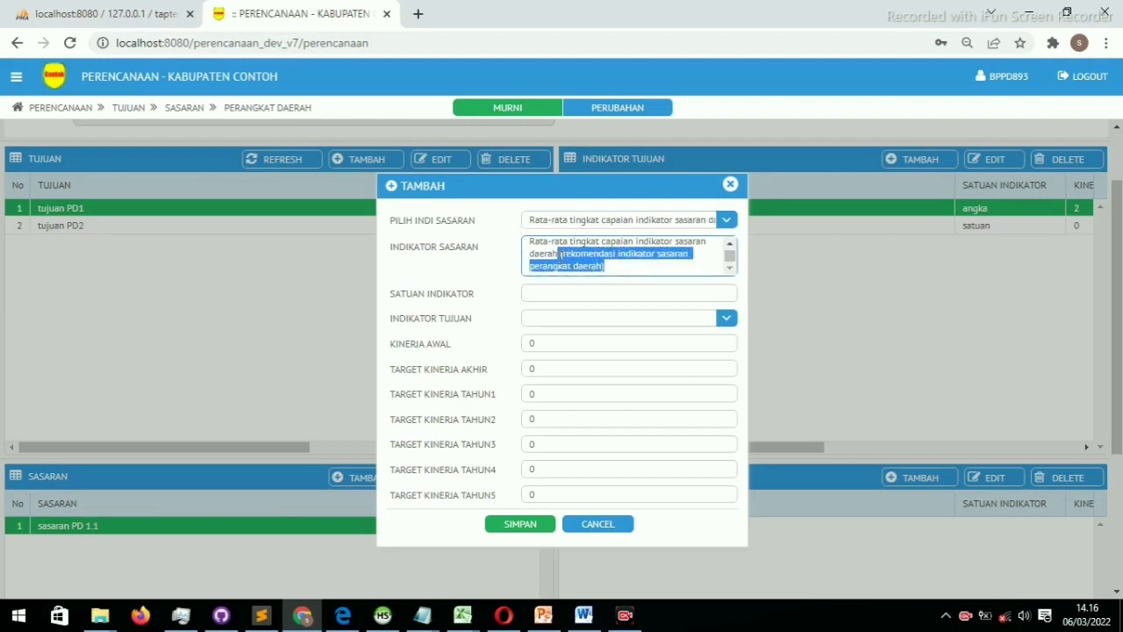
key("BackSpace")
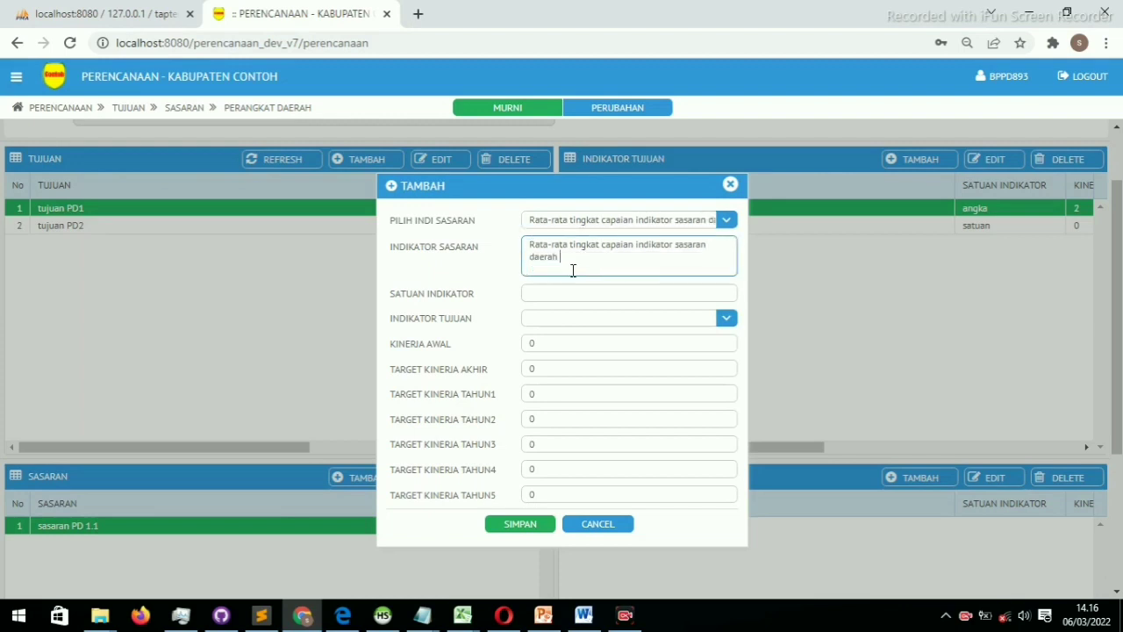
left_click(552, 292)
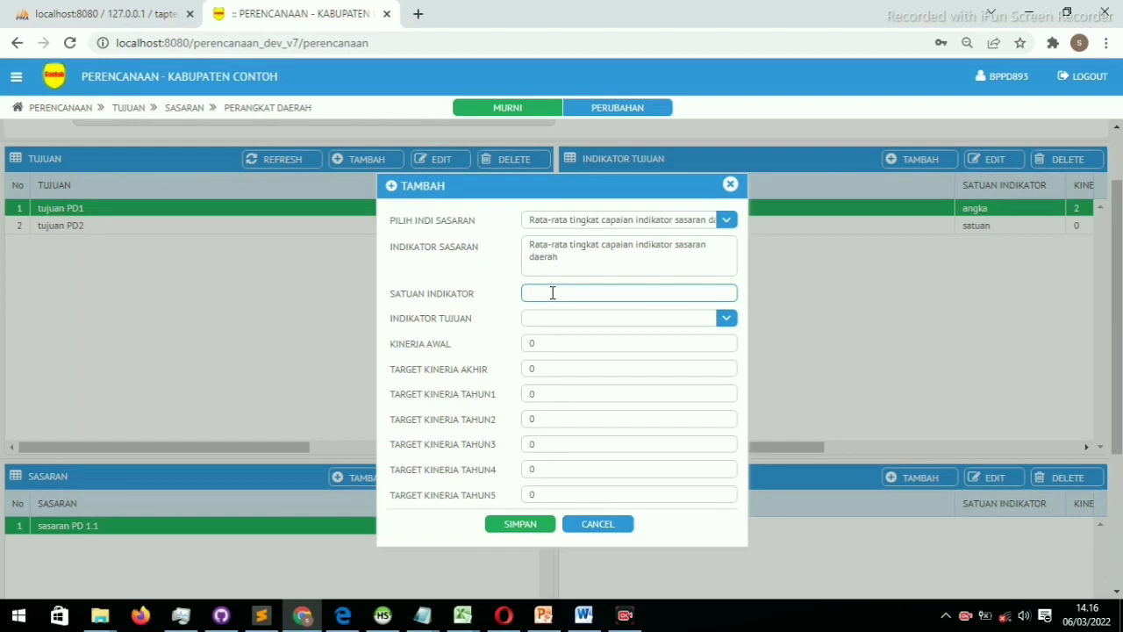
type("satuan")
double_click(564, 343)
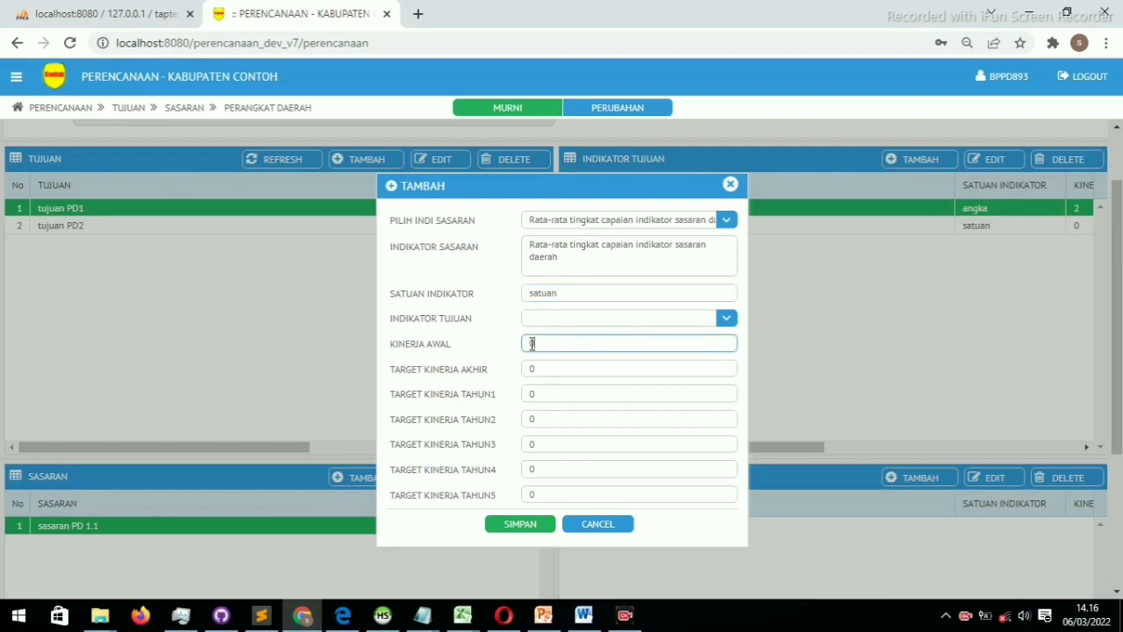
left_click(542, 370)
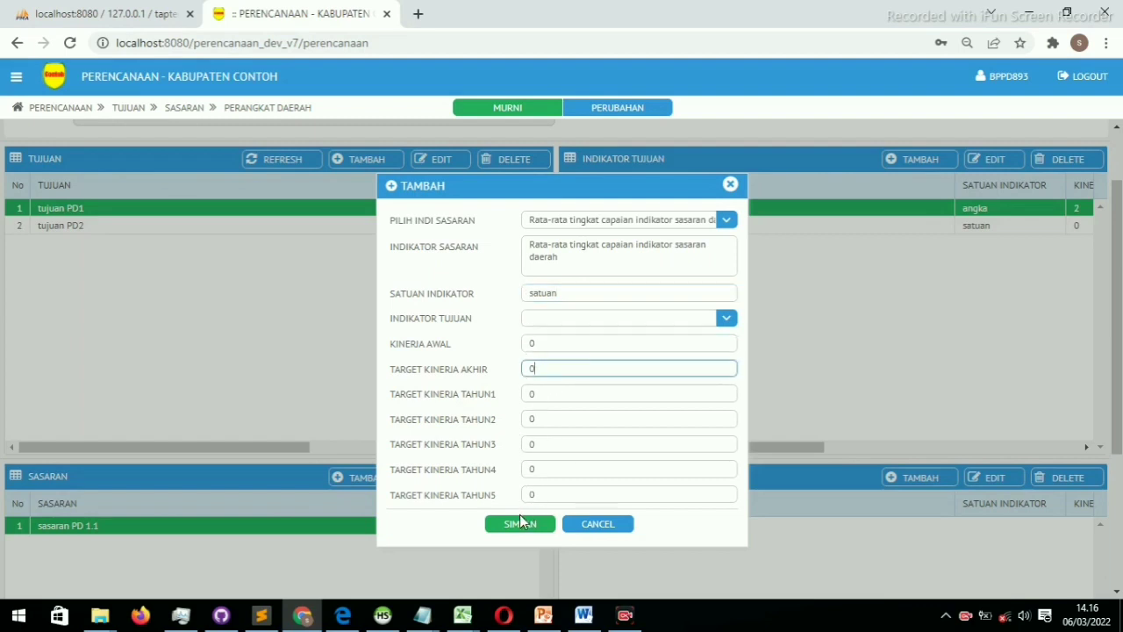
left_click(519, 524)
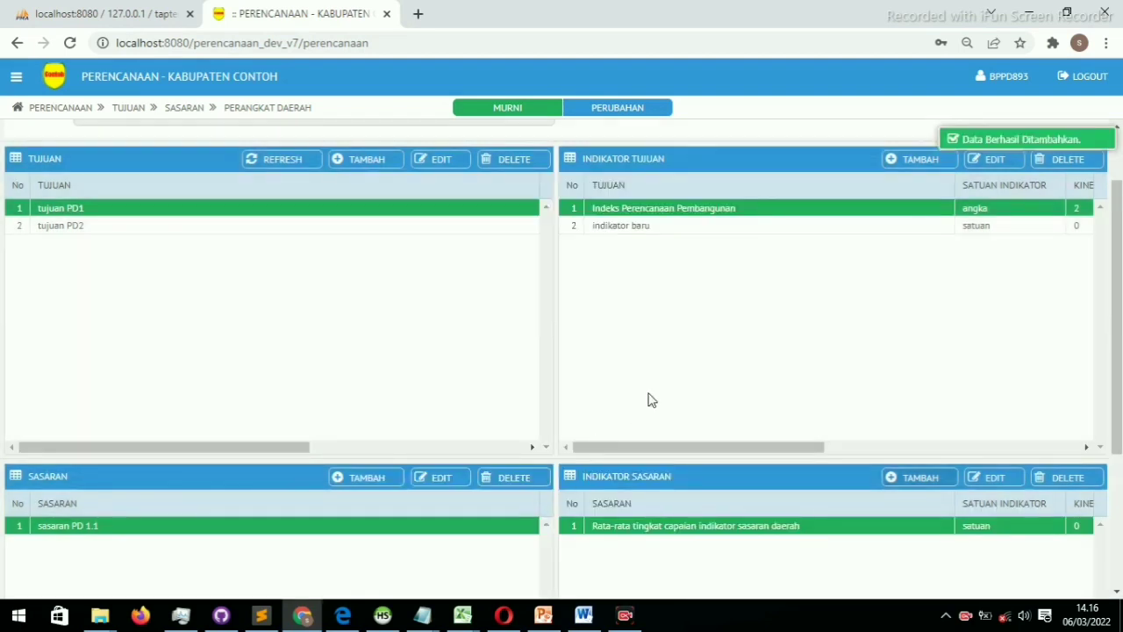
Choose indicator 'Persentase konsistensi program RPJMD dengan RKPD', strip its recommendation note, set unit persen
left_click(918, 479)
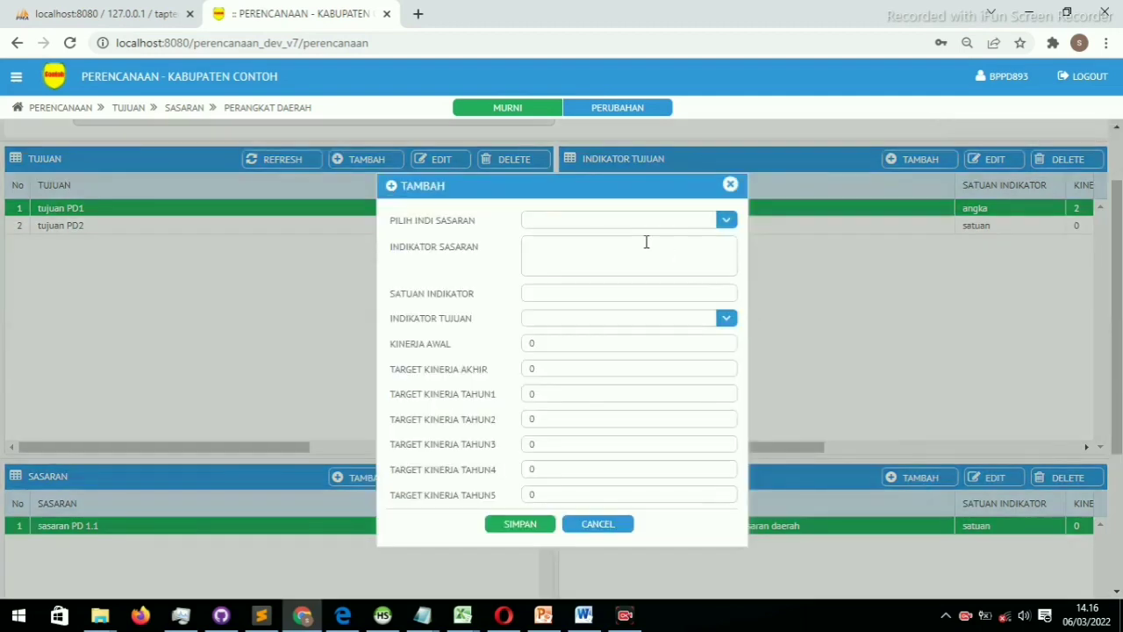
left_click(669, 218)
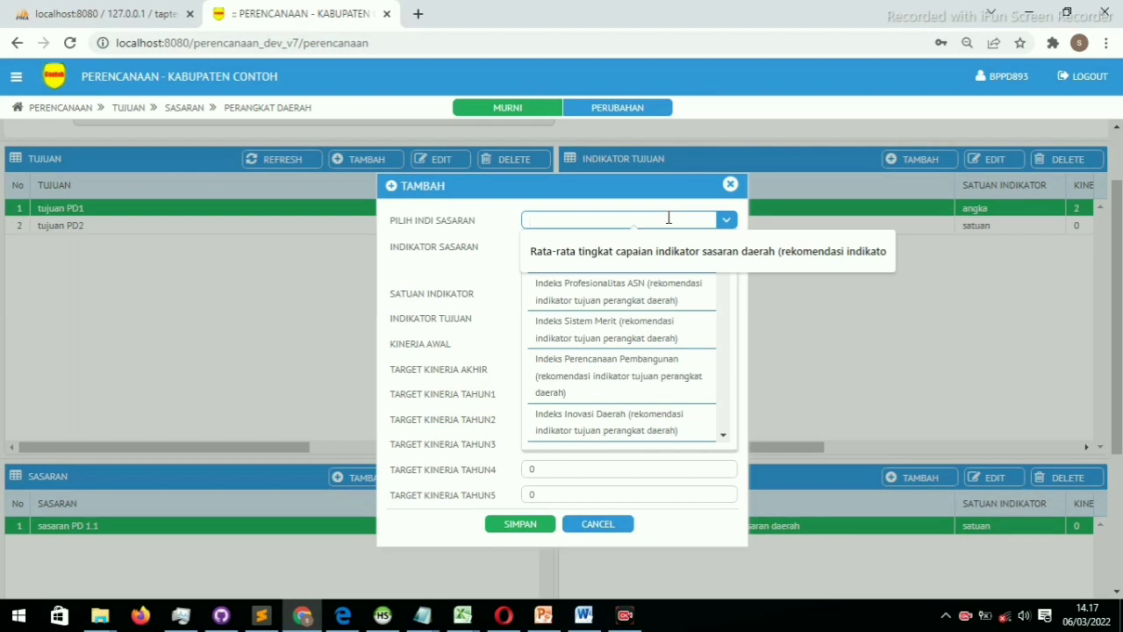
type("ko")
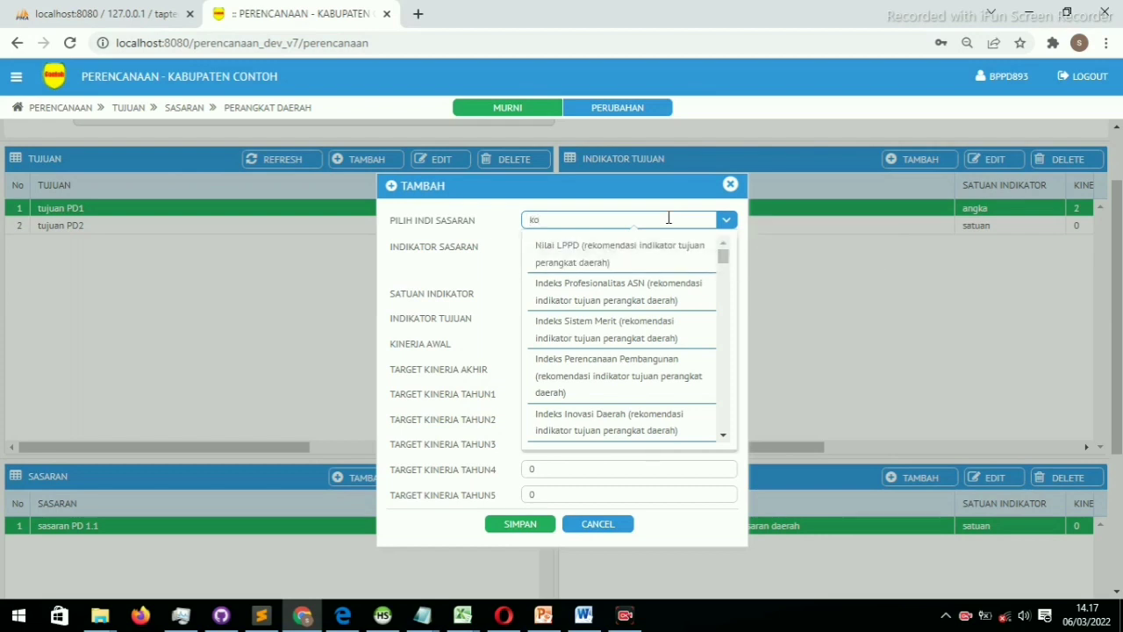
type("nsi")
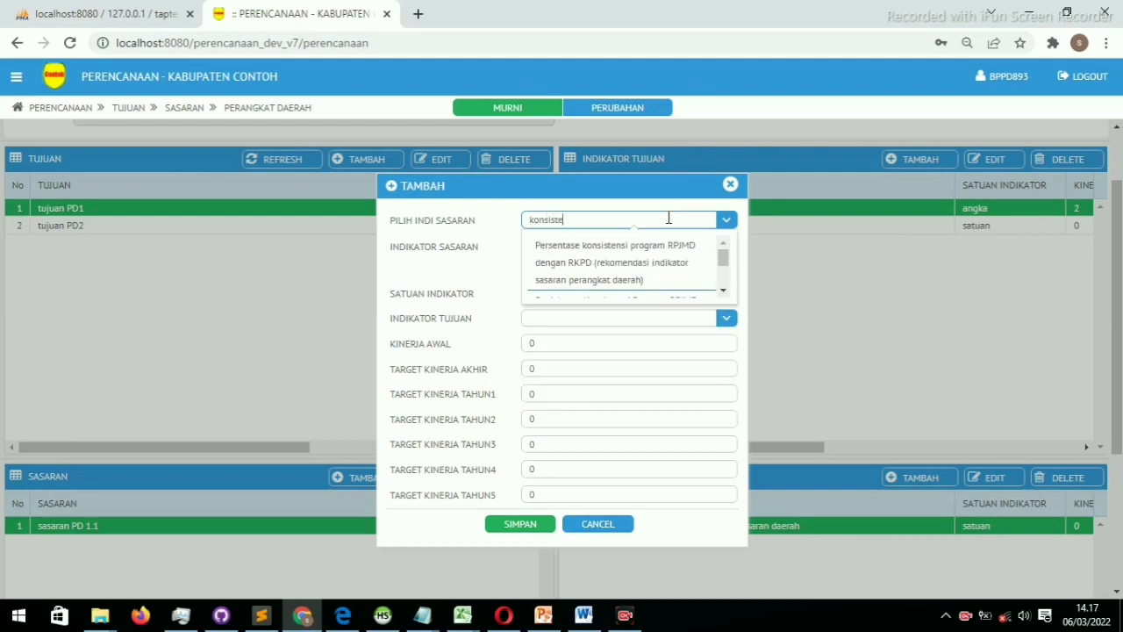
type("ste")
left_click(649, 253)
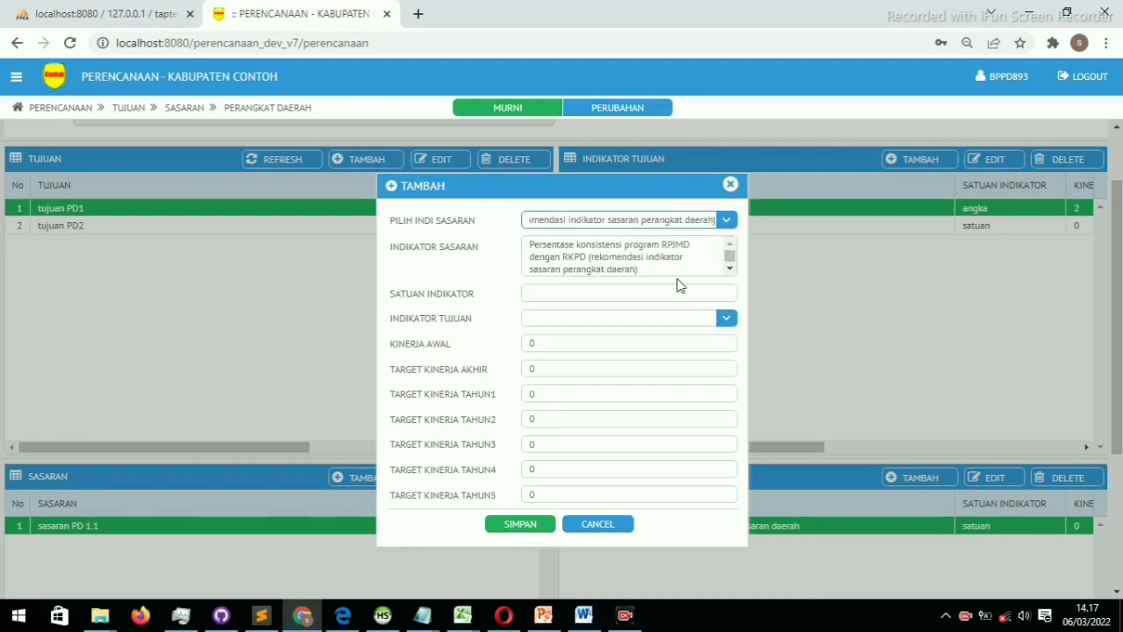
left_click_drag(668, 273, 589, 254)
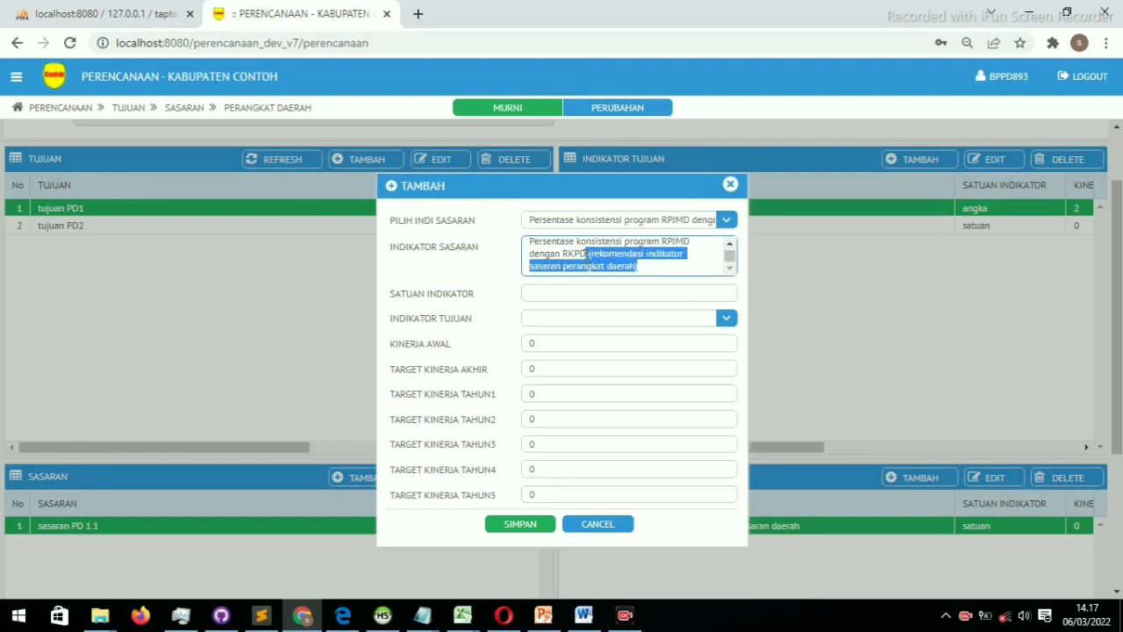
key("BackSpace")
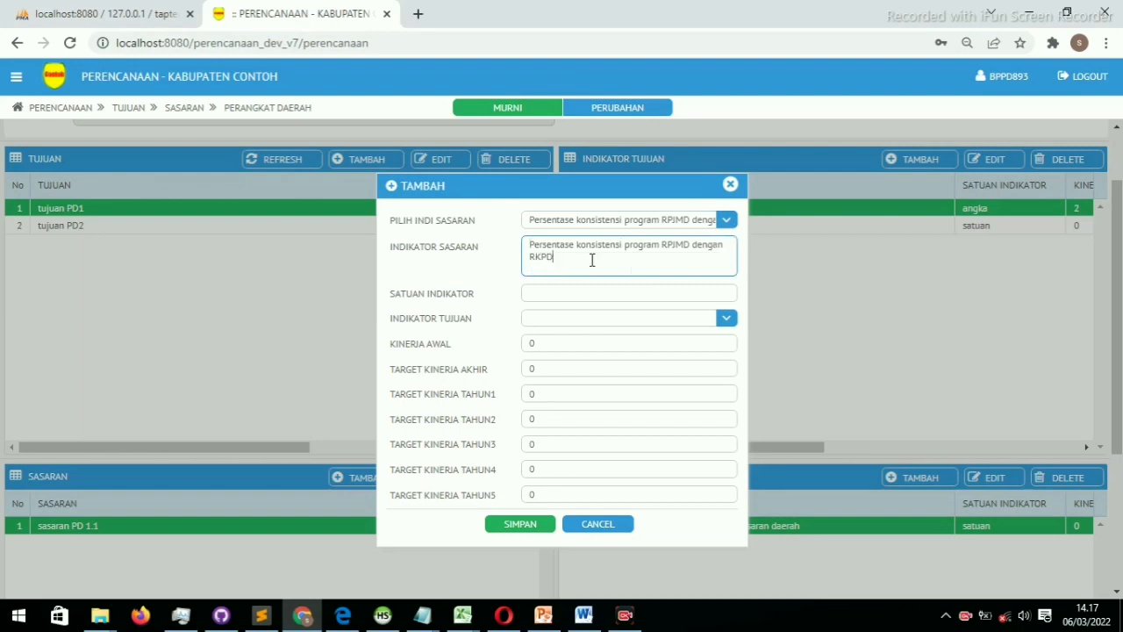
left_click(553, 289)
key("Down")
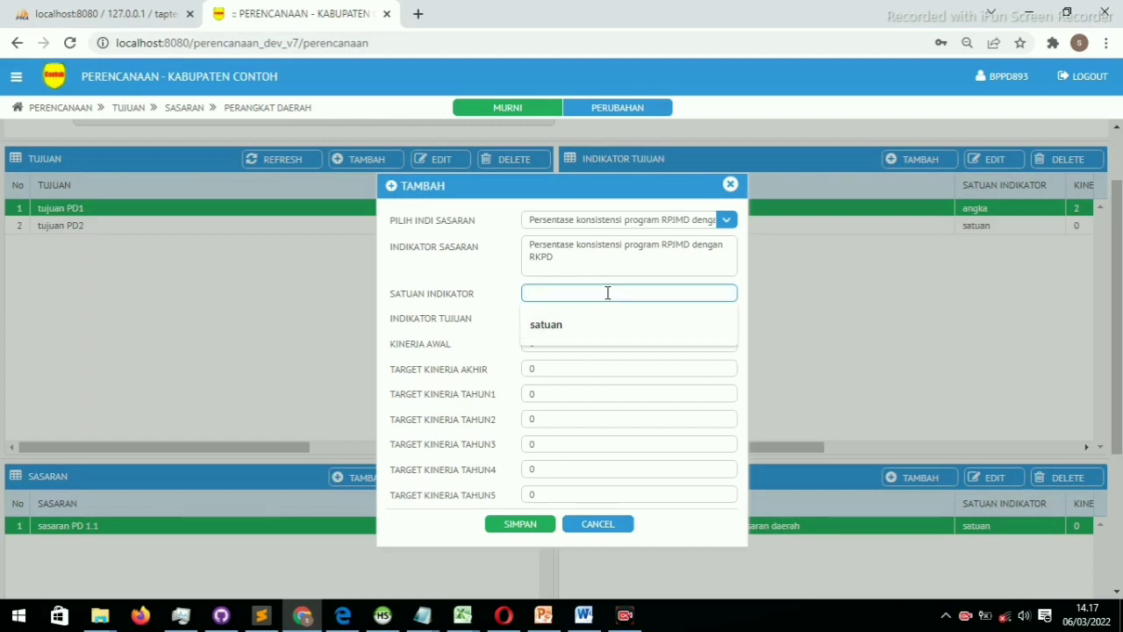
type("persen")
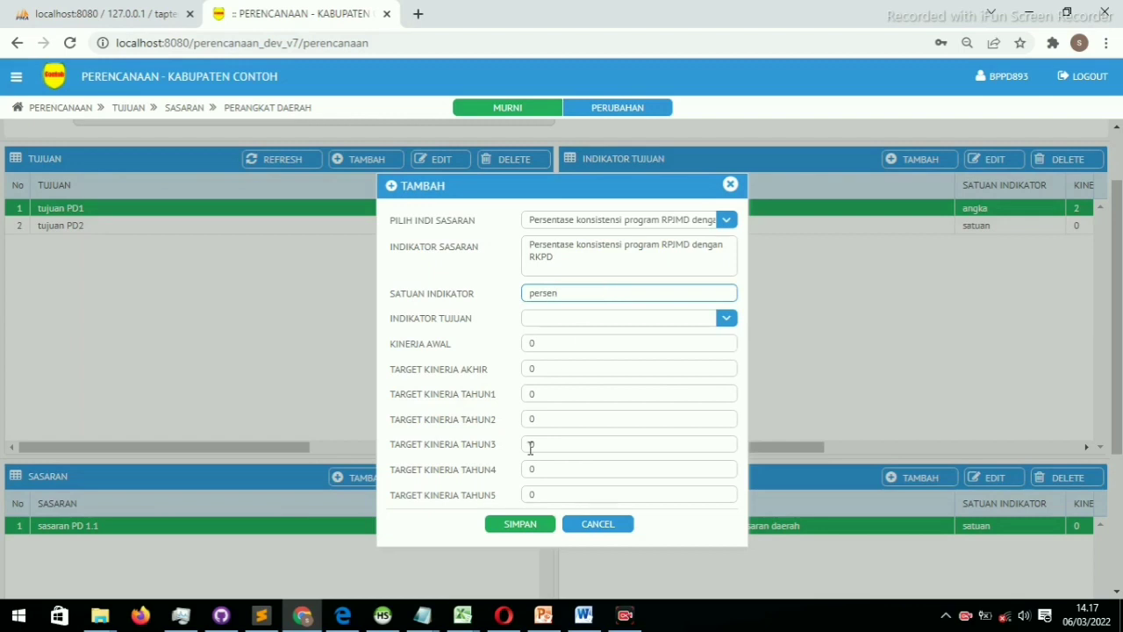
left_click(536, 344)
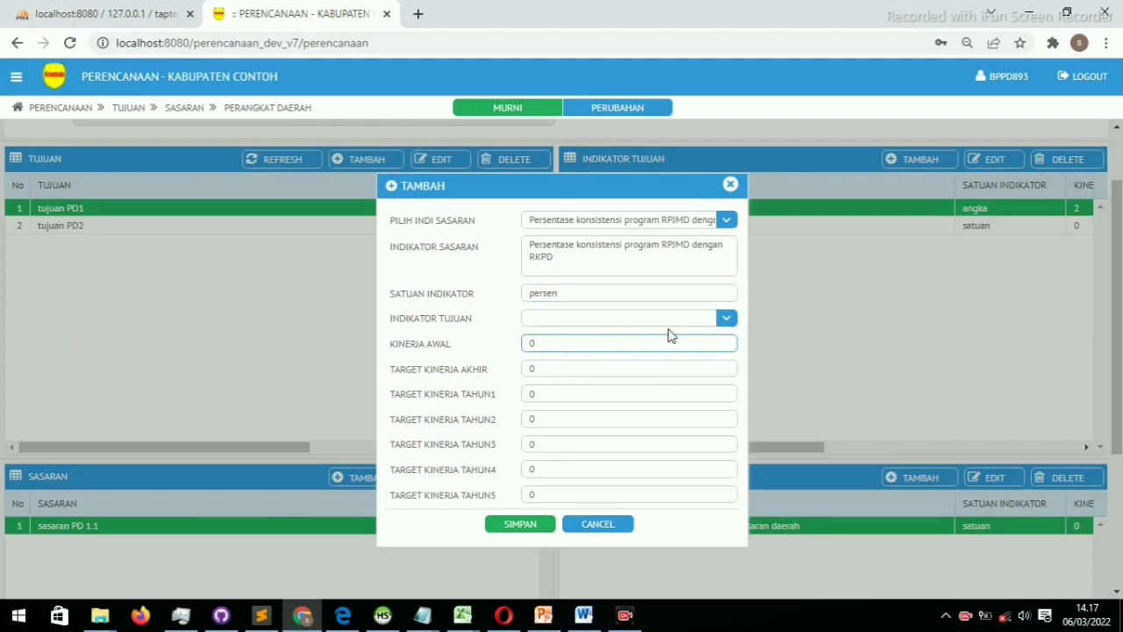
Link it to tujuan indicator Indeks Perencanaan Pembangunan and save
left_click(727, 318)
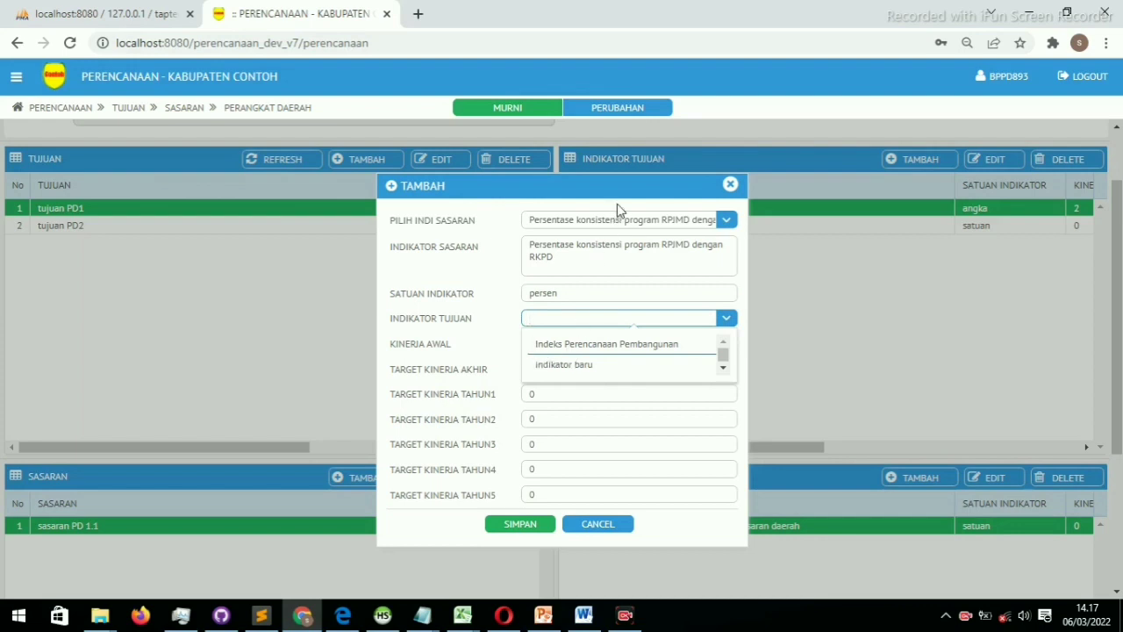
left_click_drag(627, 195, 593, 301)
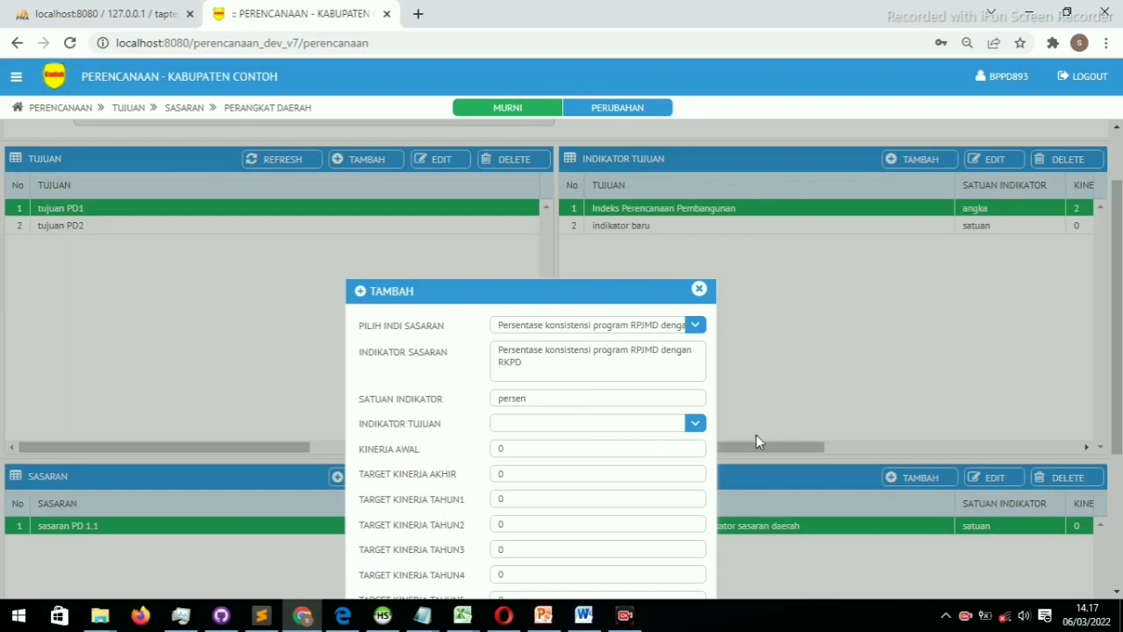
left_click(695, 425)
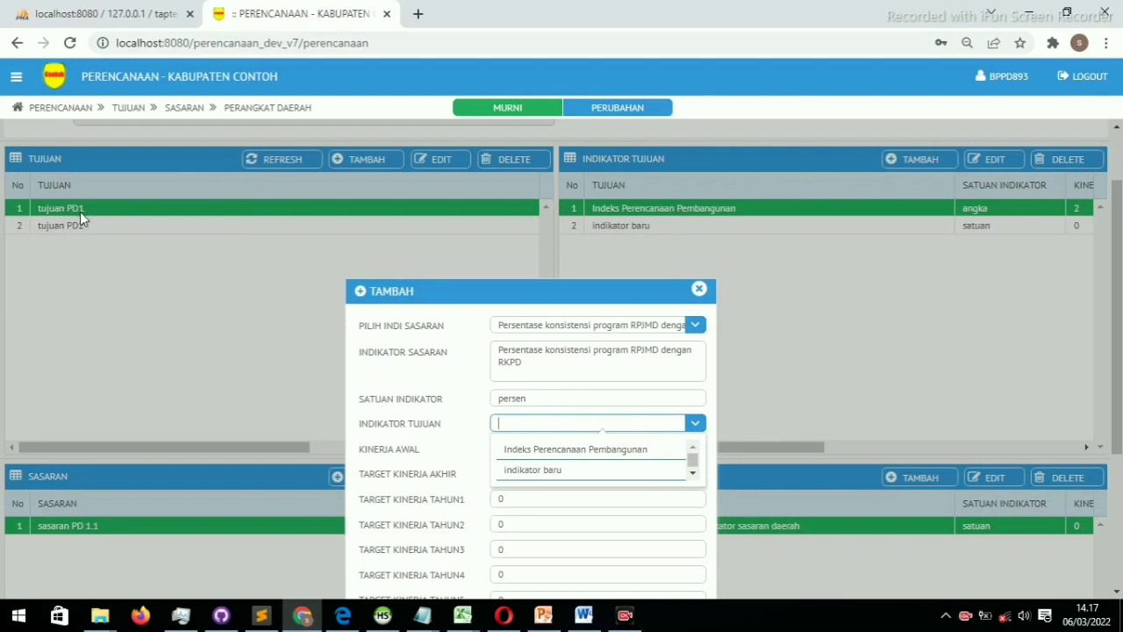
left_click(558, 450)
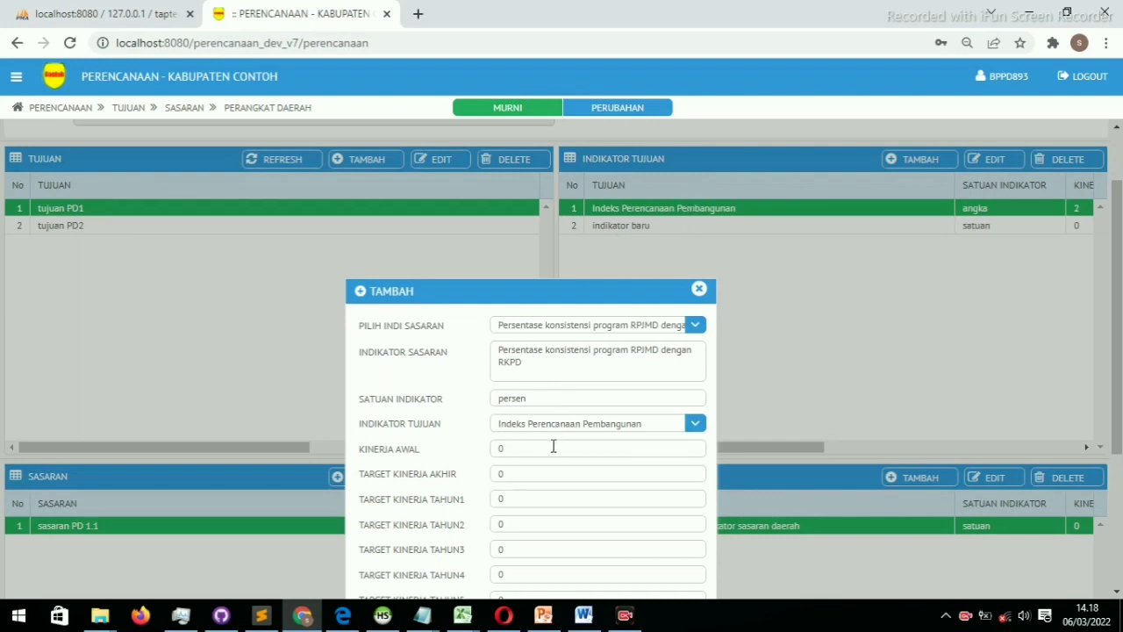
left_click_drag(566, 301, 574, 165)
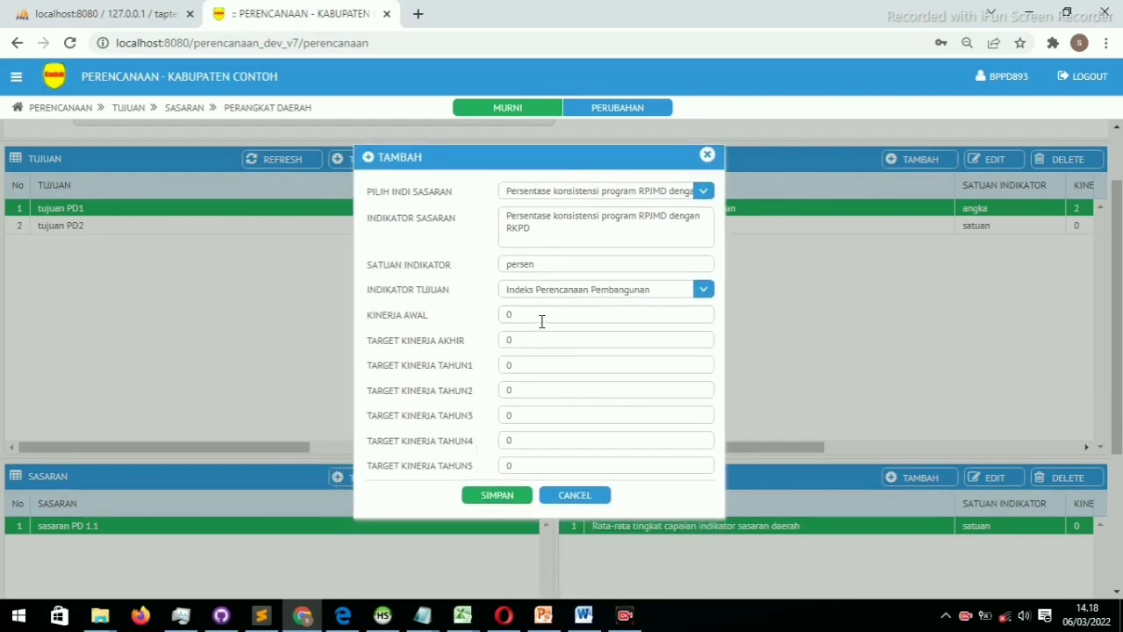
double_click(510, 318)
left_click(527, 338)
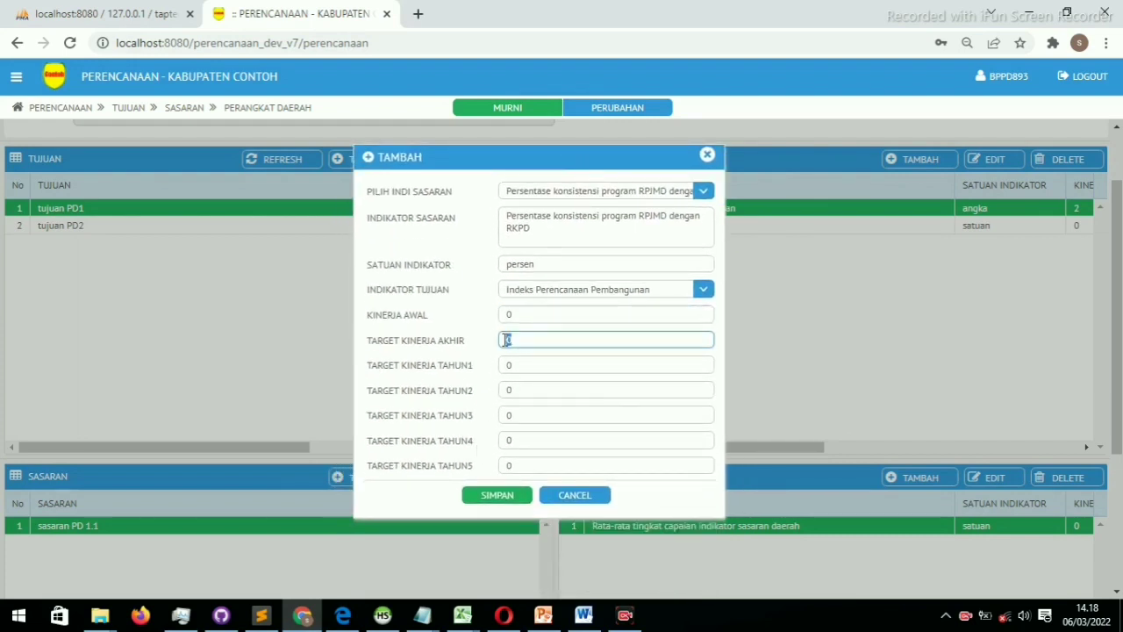
double_click(498, 317)
left_click(499, 352)
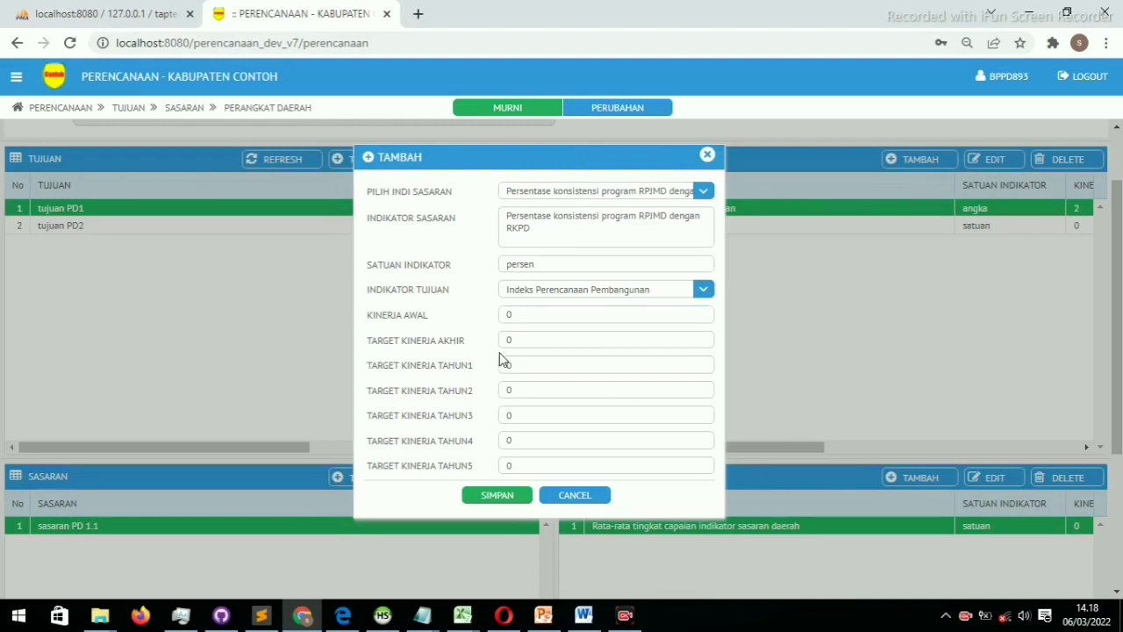
double_click(507, 441)
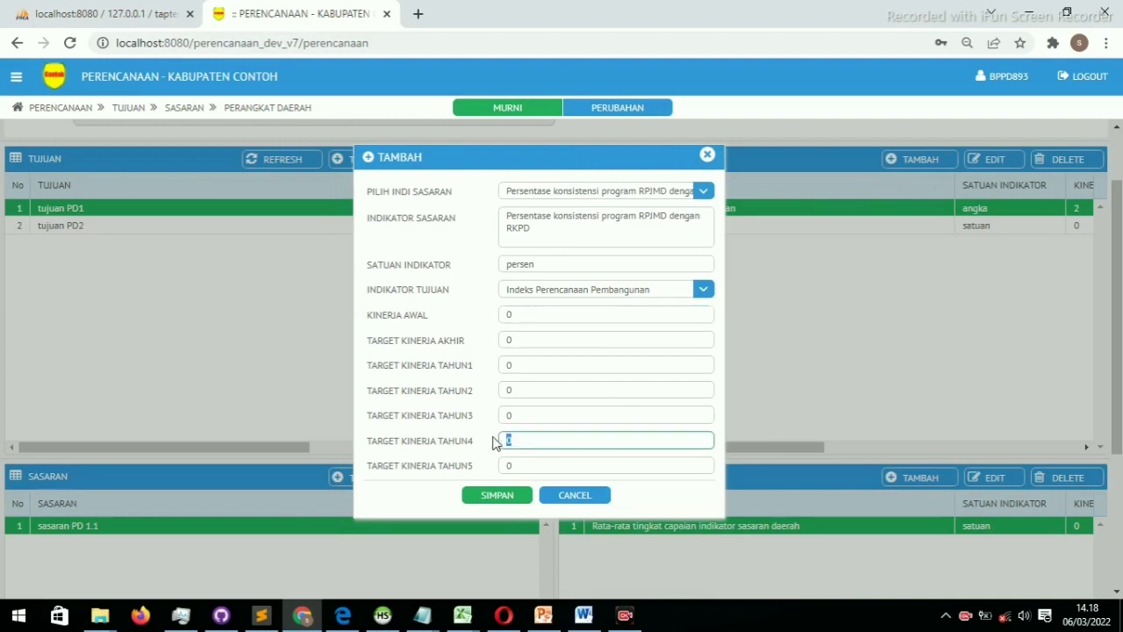
left_click(496, 507)
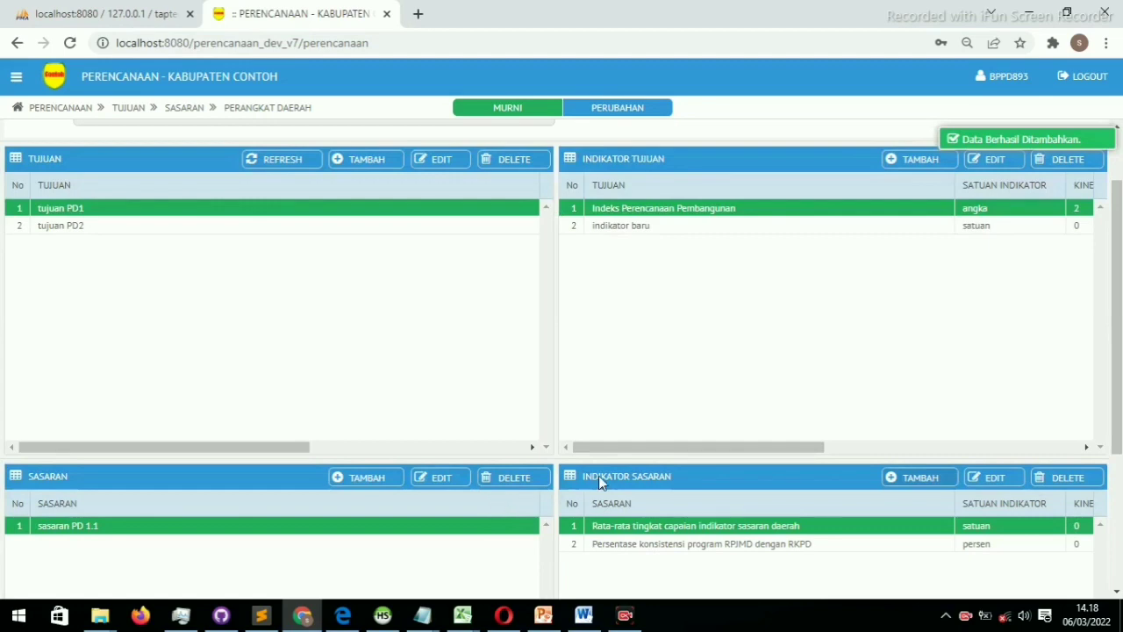
Select tujuan PD2 to display Indeks Inovasi Daerah and sasaran PD 2.1
scroll(644, 476, "down", 2)
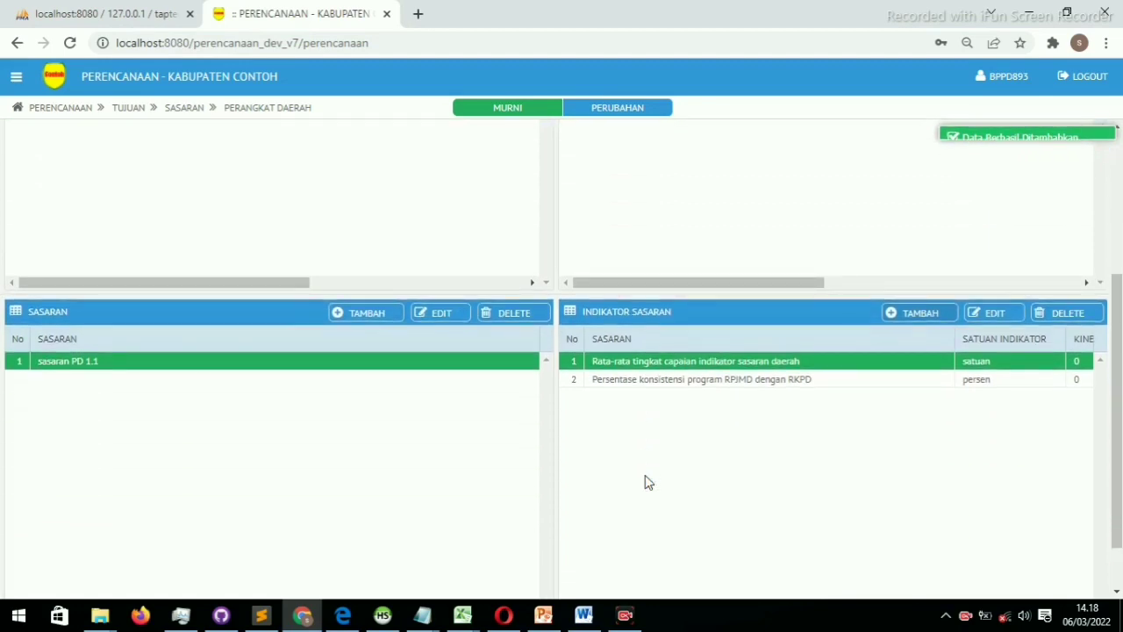
scroll(647, 482, "up", 2)
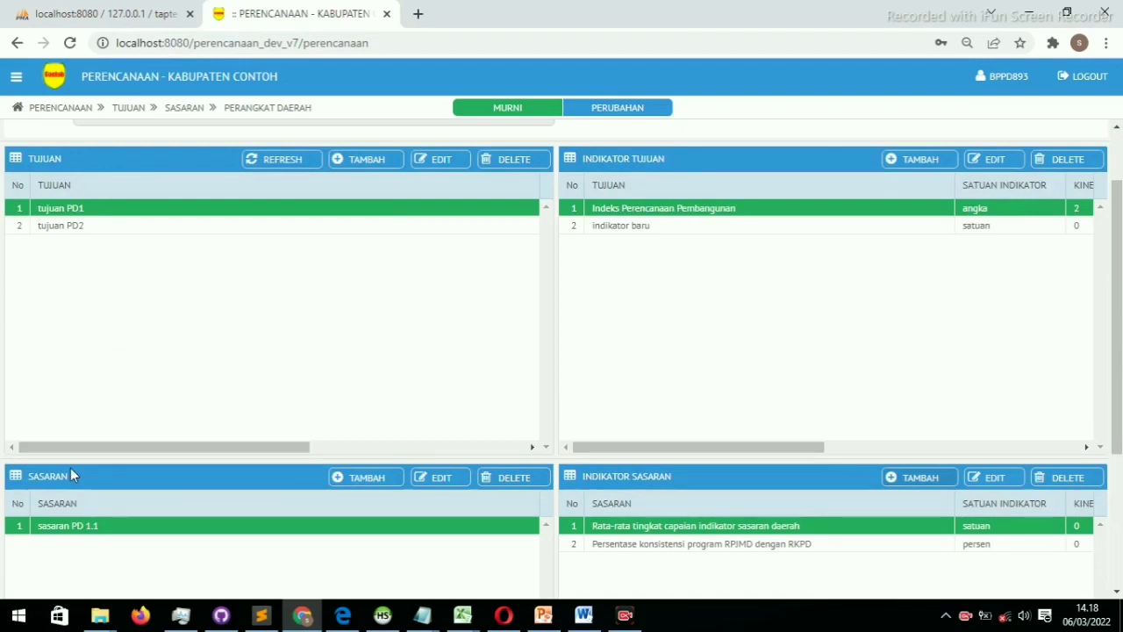
left_click(128, 230)
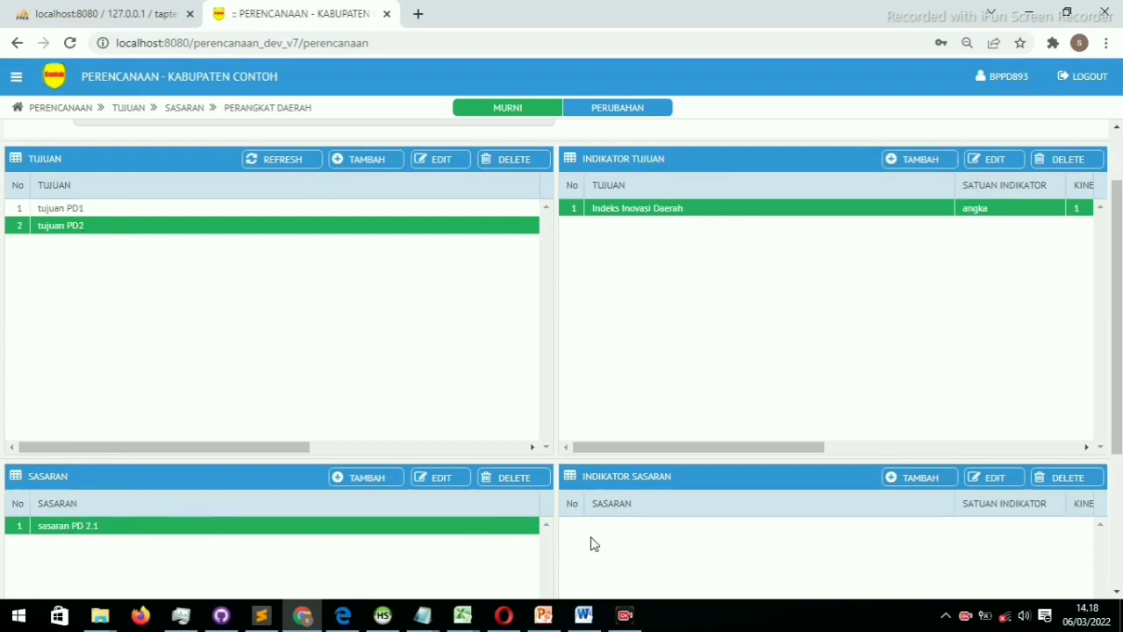
Choose indicator 'Jumlah Inovasi daerah yang diterapkan/ditetapkan' and remove its recommendation note
left_click(919, 480)
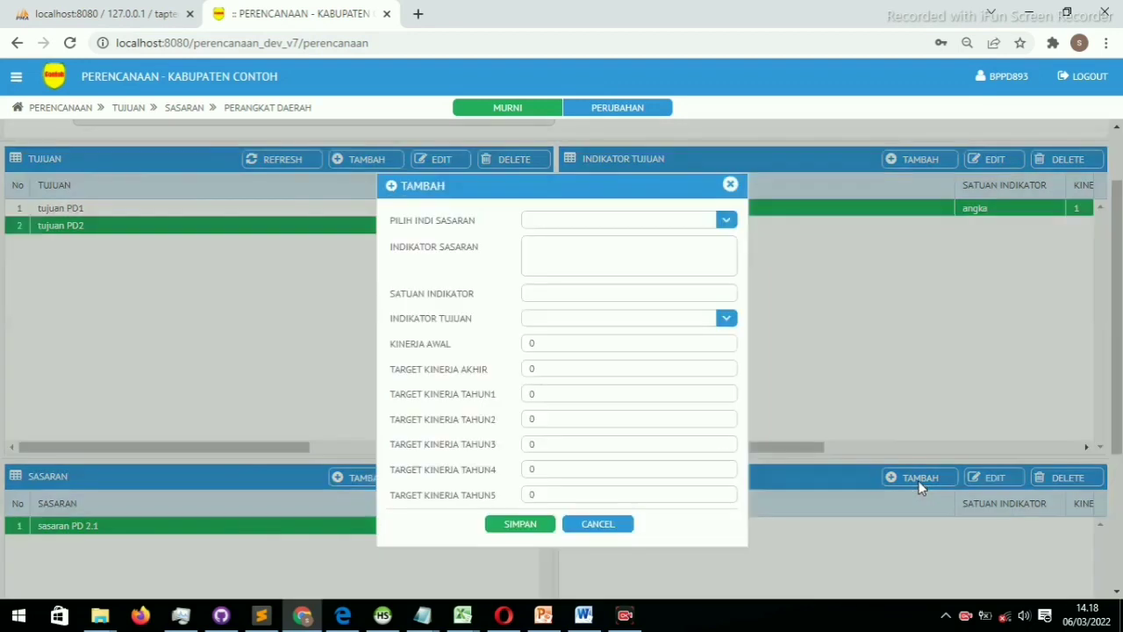
left_click(604, 220)
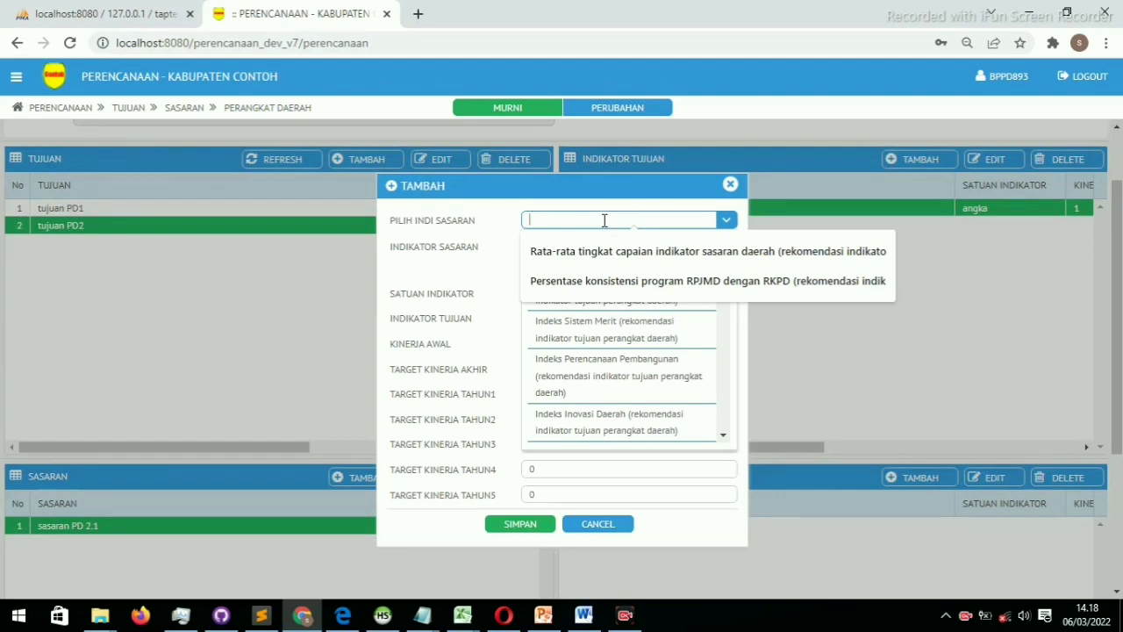
type("juml")
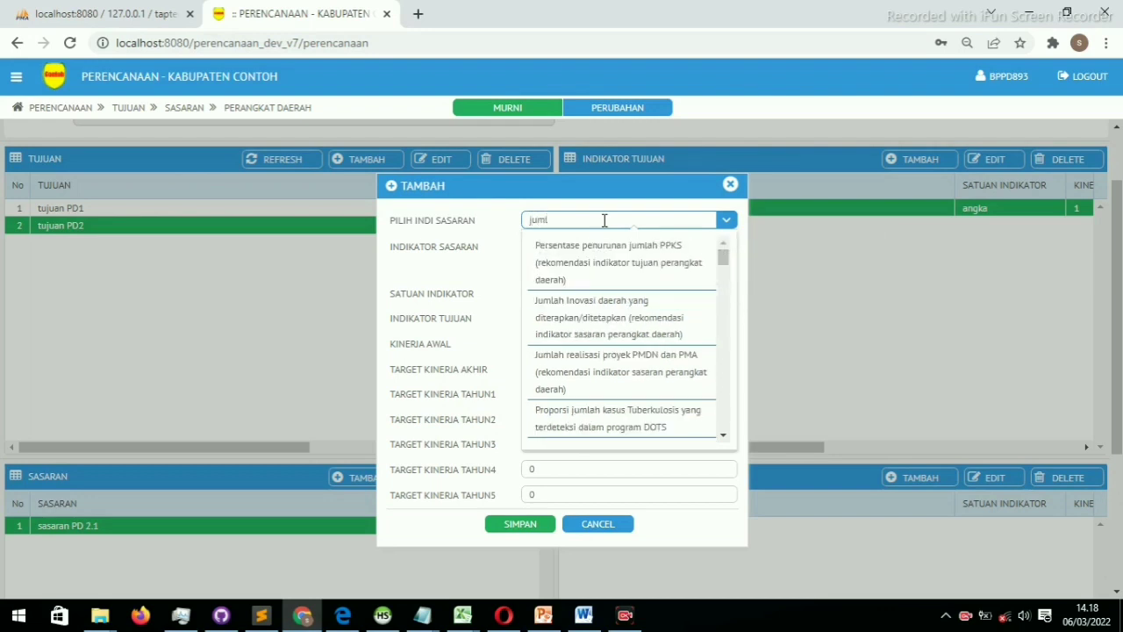
type("ah inv")
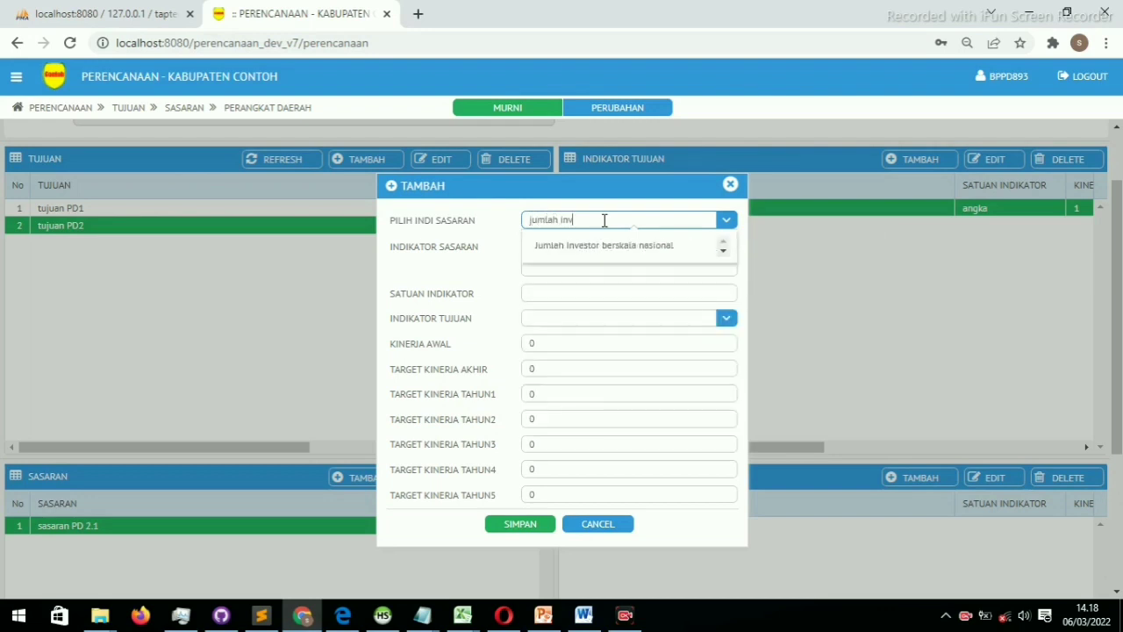
left_click(604, 220)
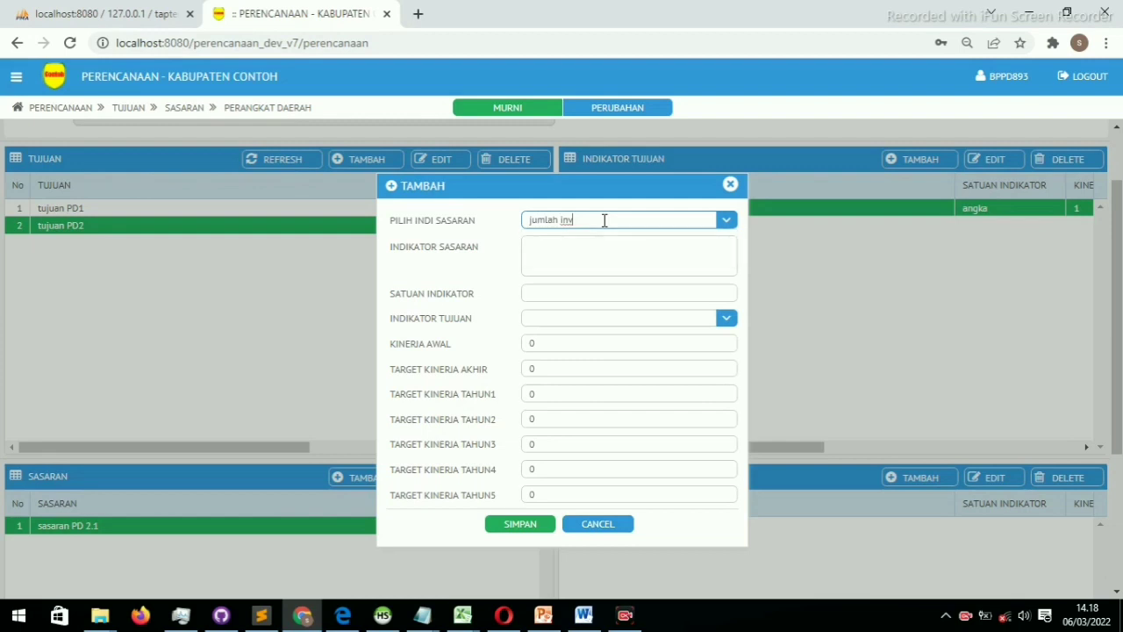
key("BackSpace")
key("BackSpace")
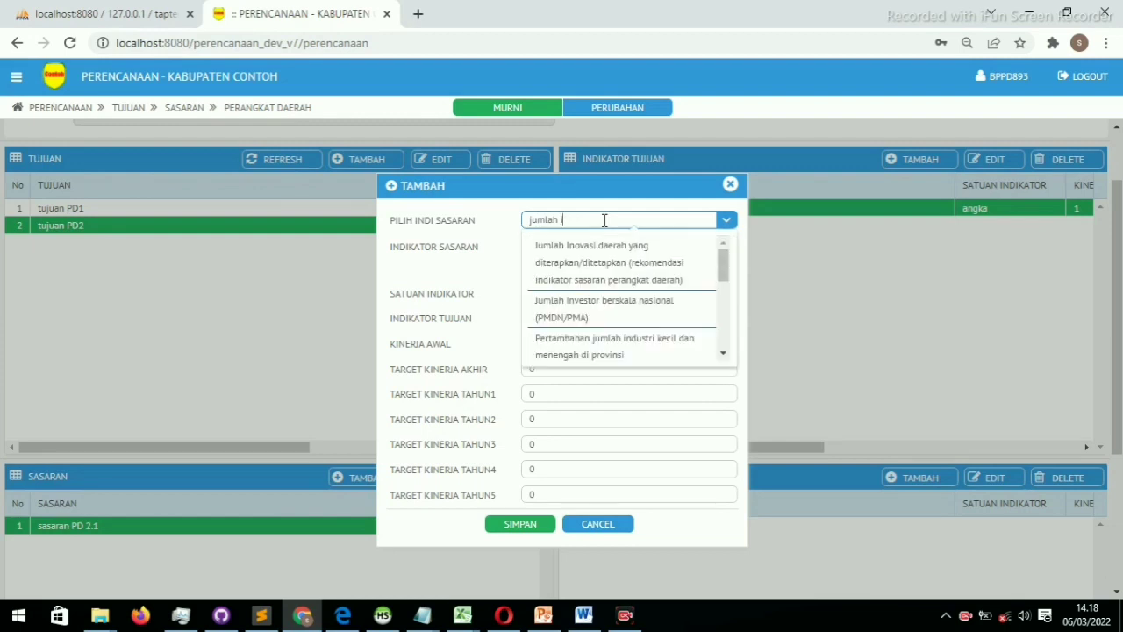
type("nova")
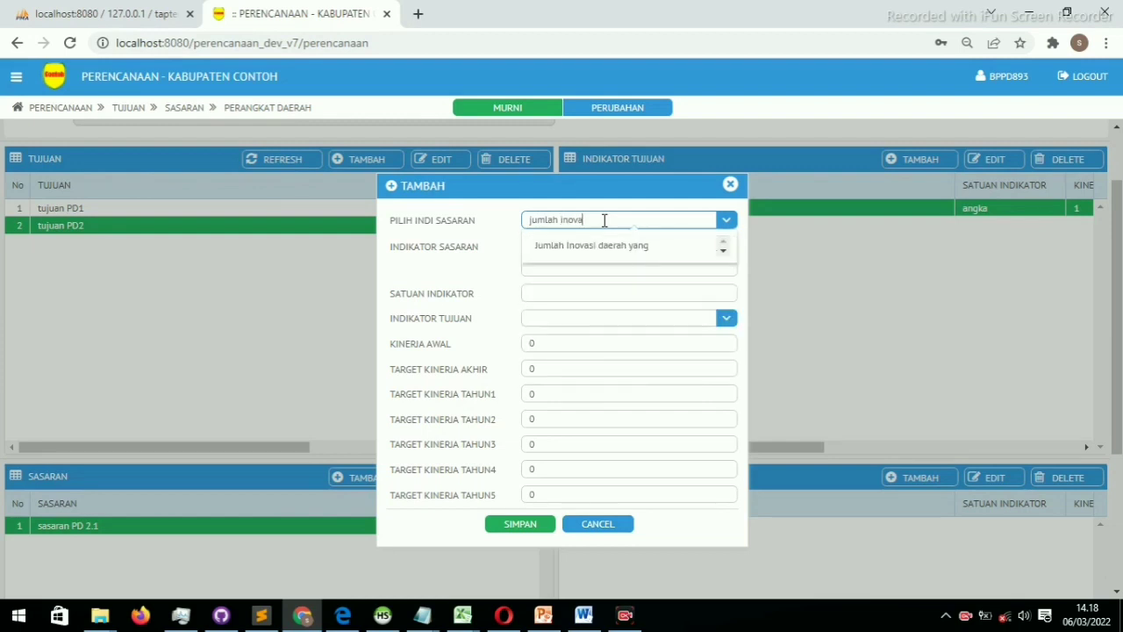
left_click(610, 246)
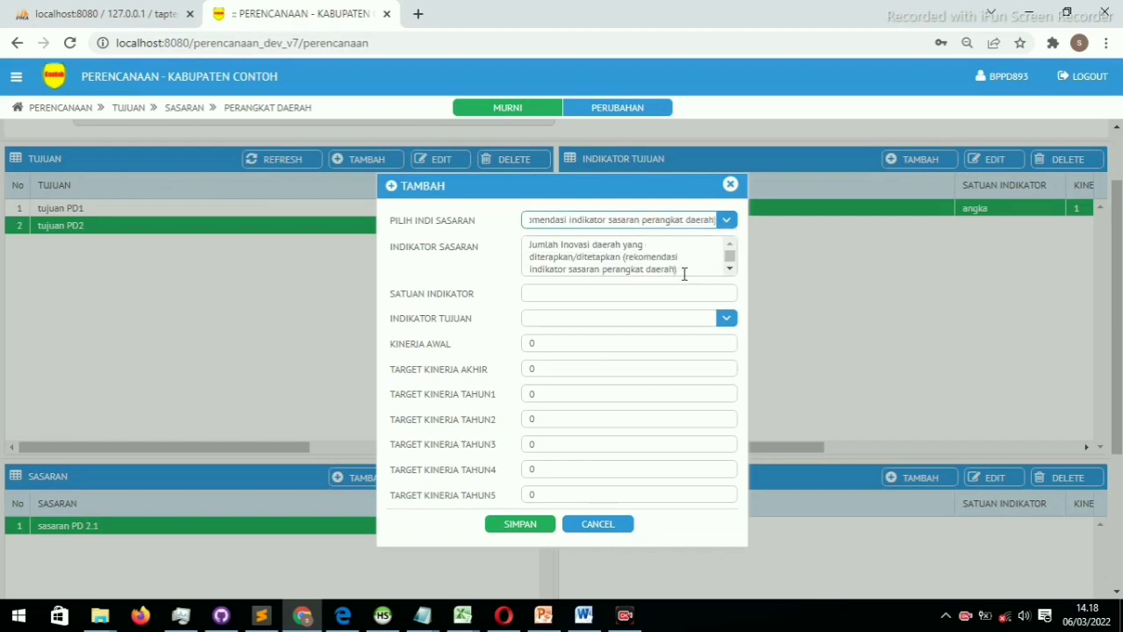
left_click_drag(684, 274, 624, 258)
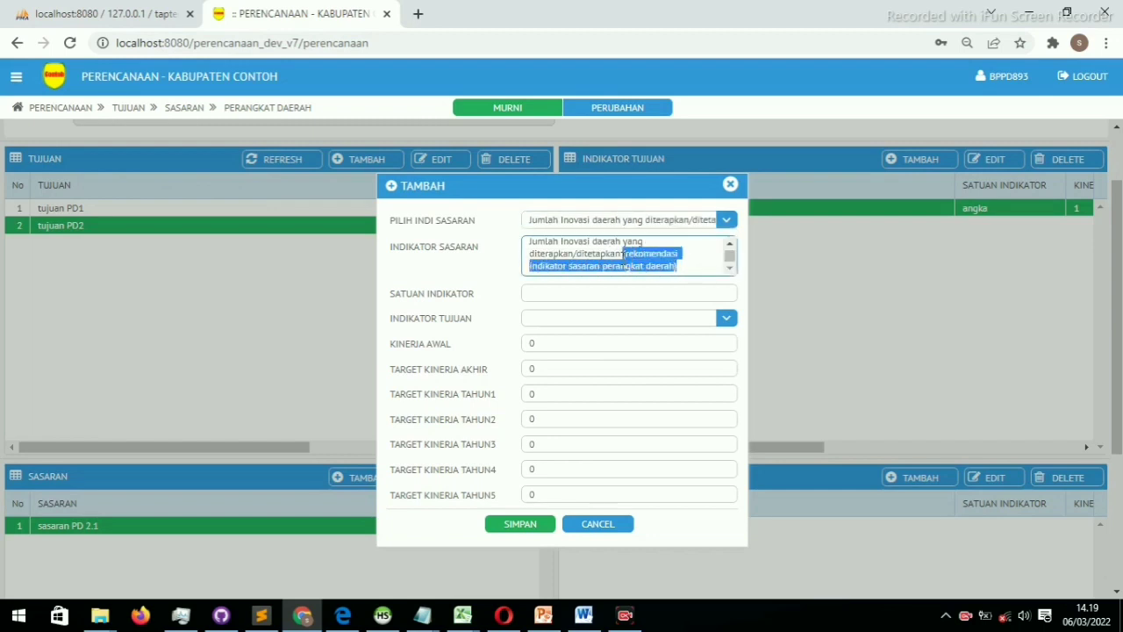
key("BackSpace")
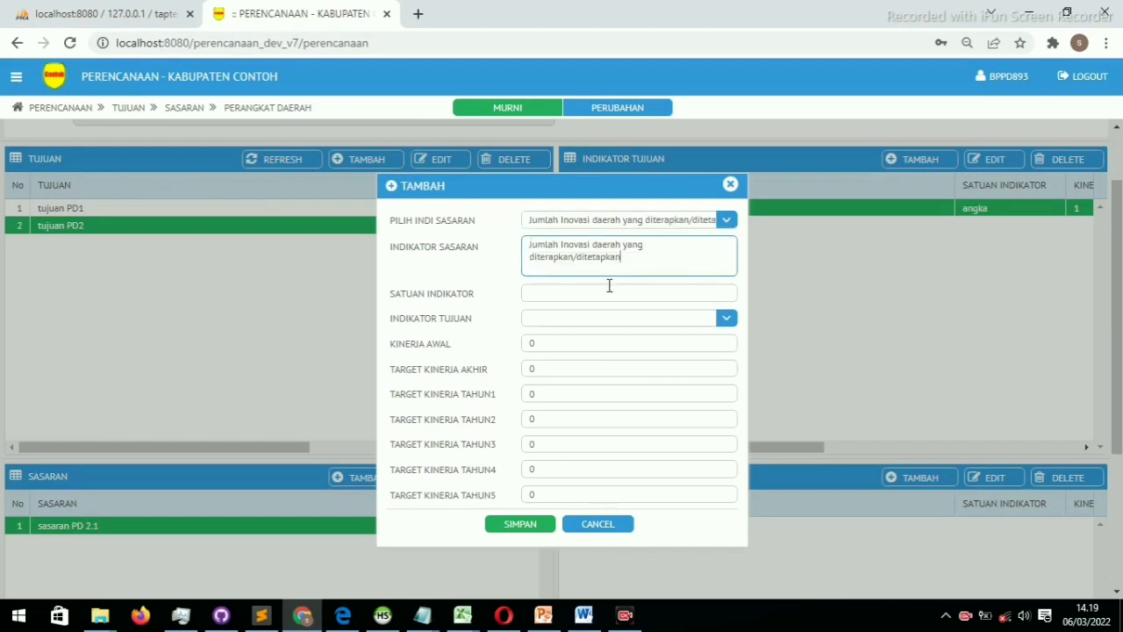
Set its unit to jumlah, link it to Indeks Inovasi Daerah, and save
left_click(604, 294)
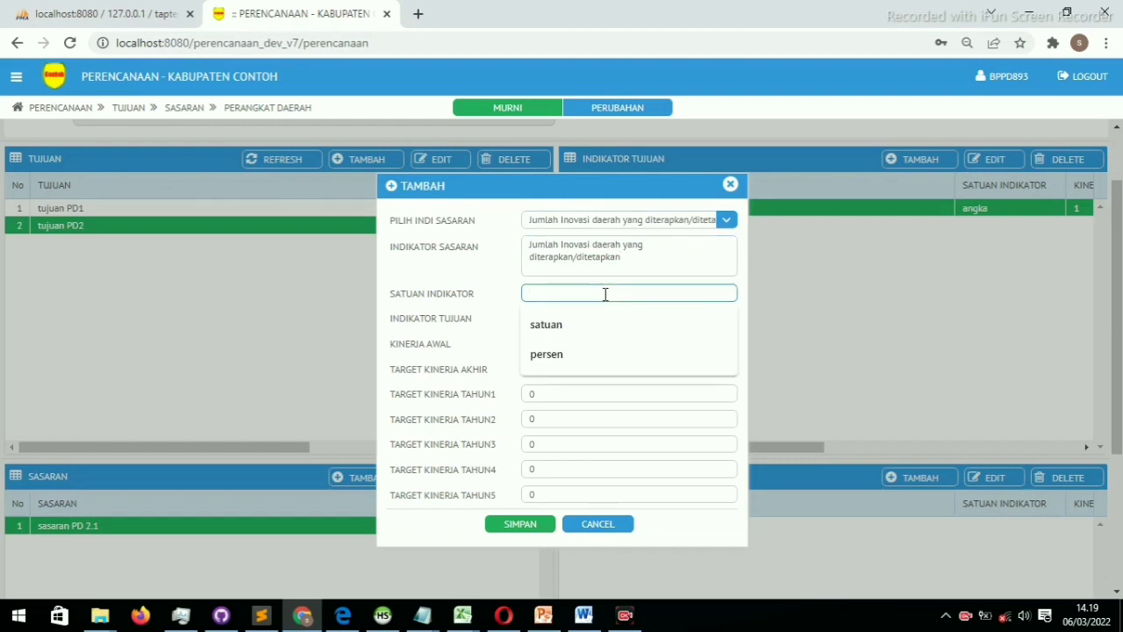
type("jum")
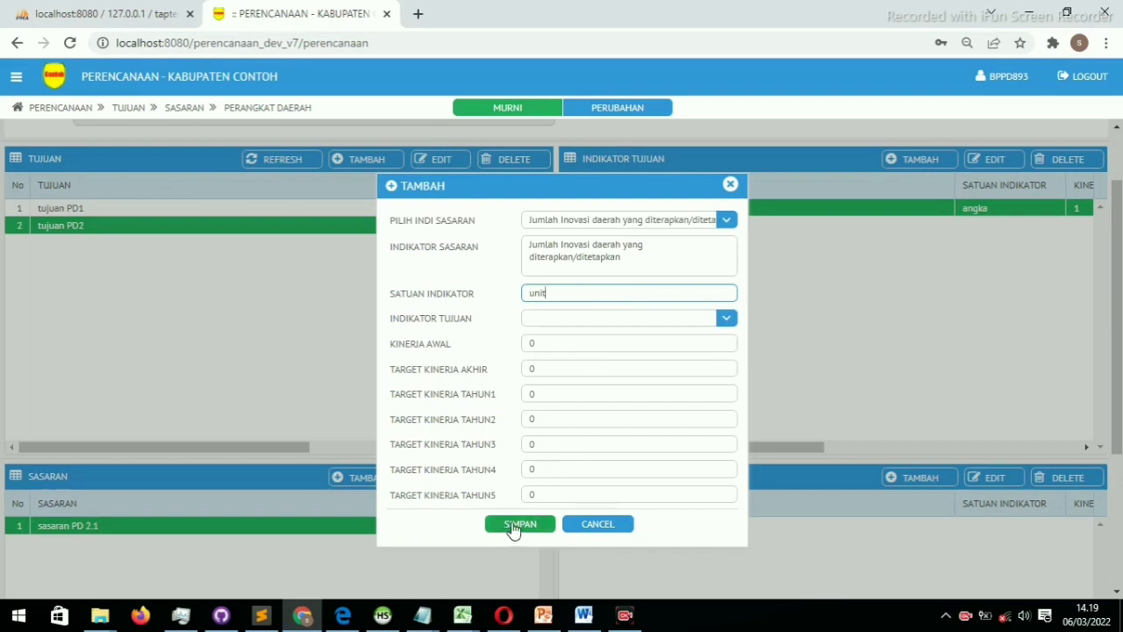
left_click_drag(576, 293, 531, 301)
key("BackSpace")
left_click(544, 317)
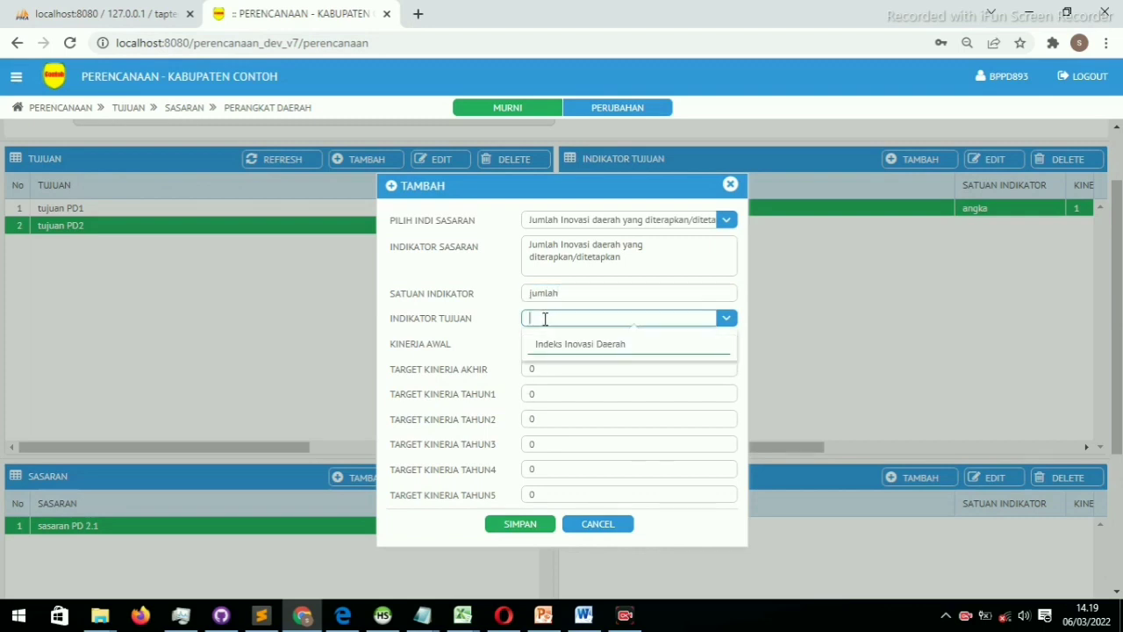
left_click(553, 344)
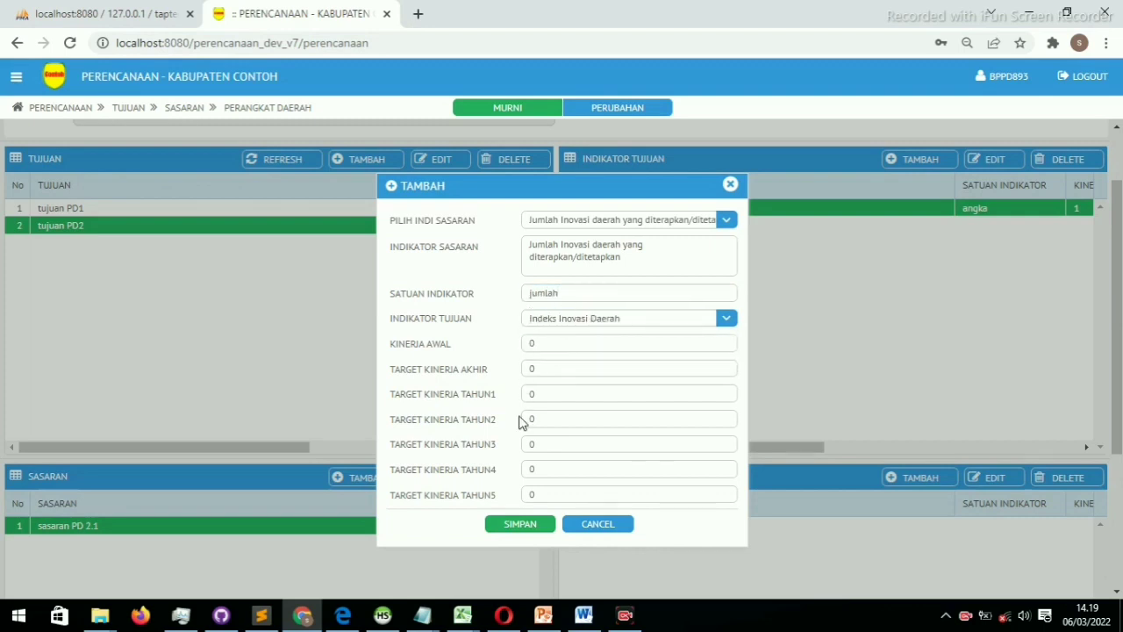
left_click(500, 528)
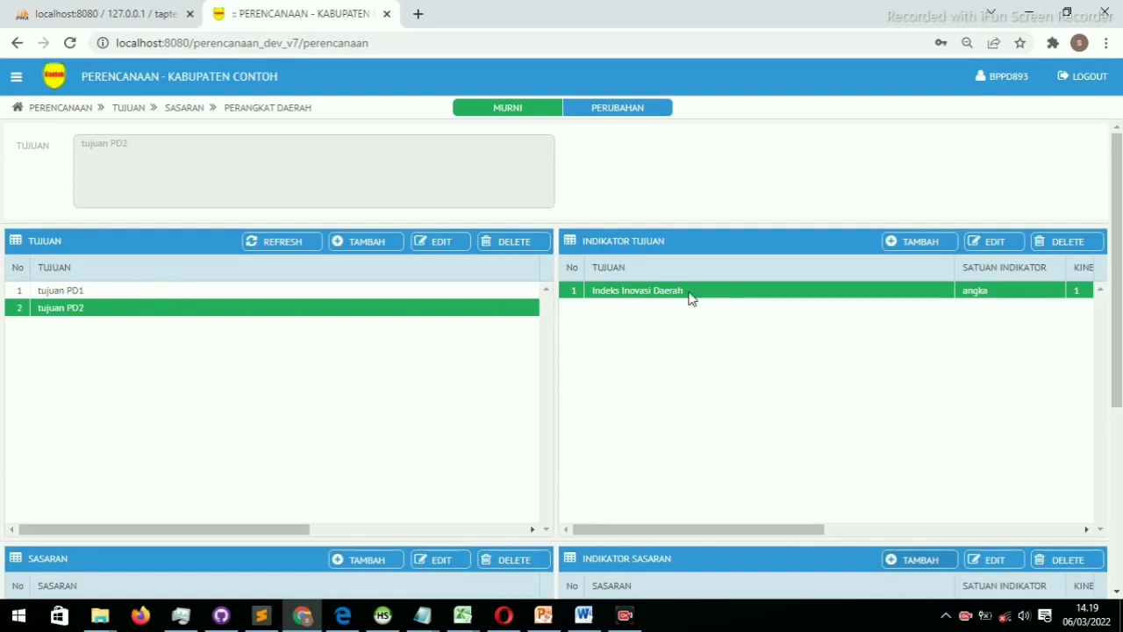
left_click(431, 297)
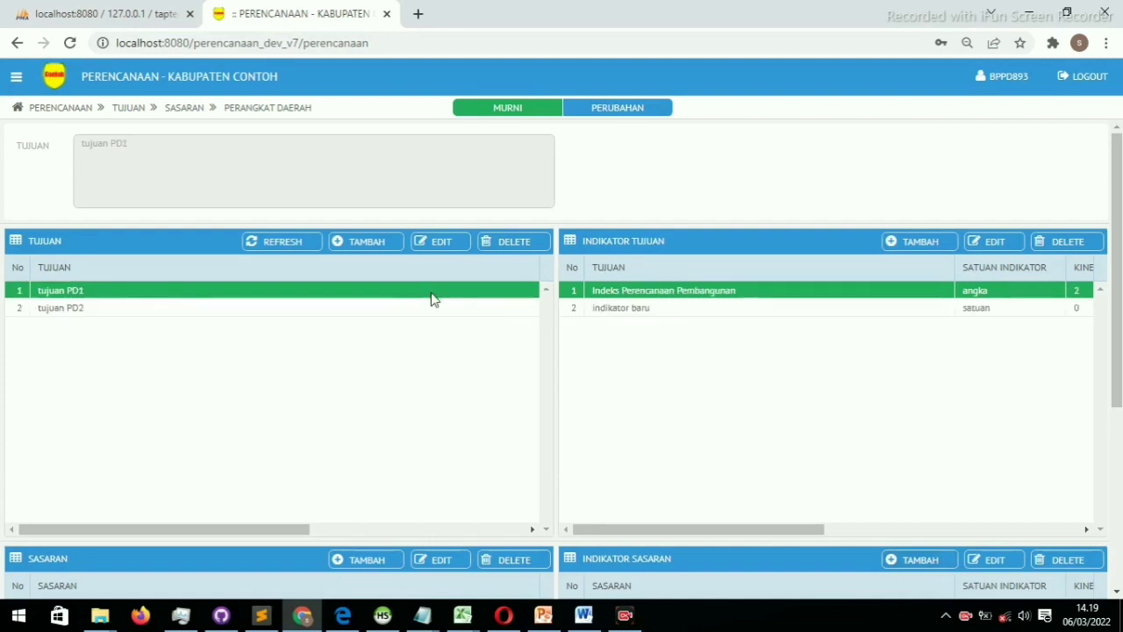
scroll(430, 297, "down", 2)
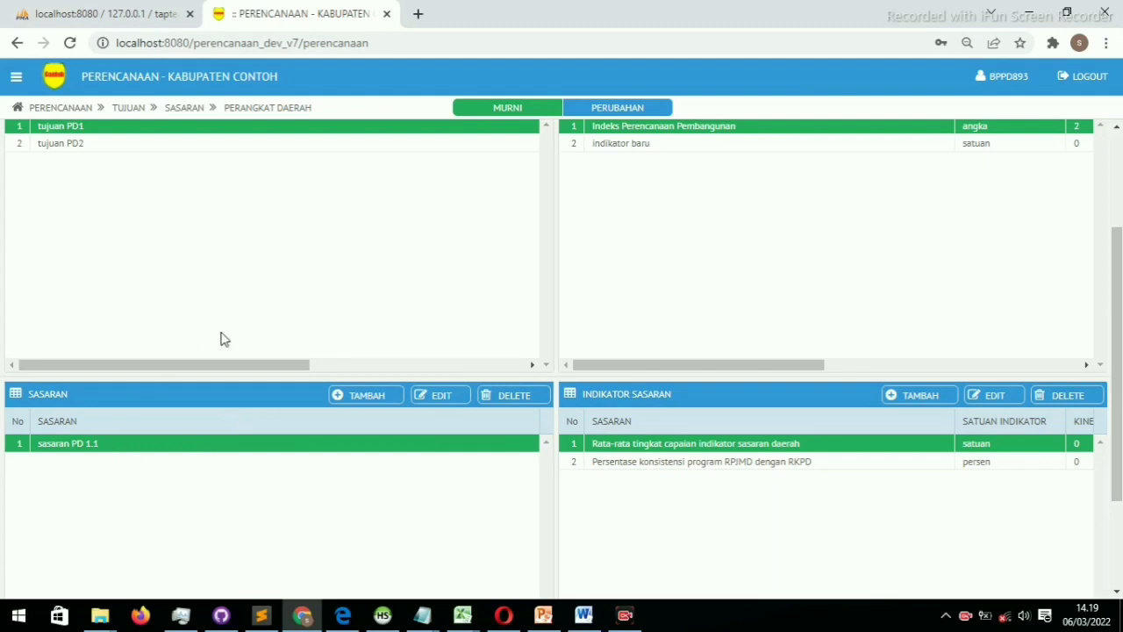
scroll(224, 340, "up", 1)
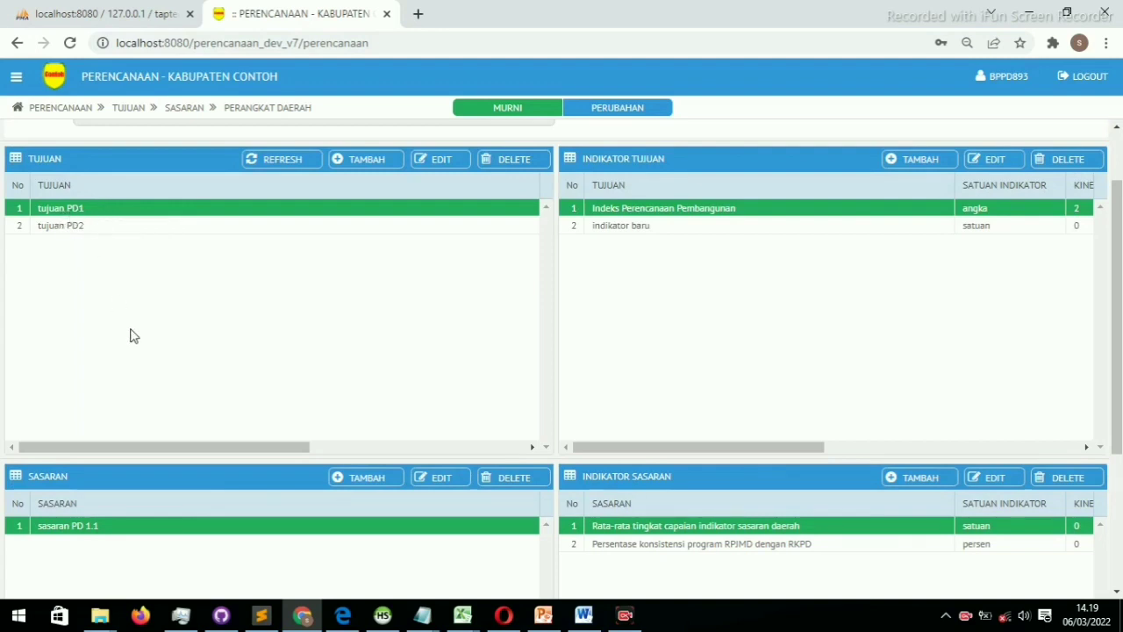
left_click(173, 229)
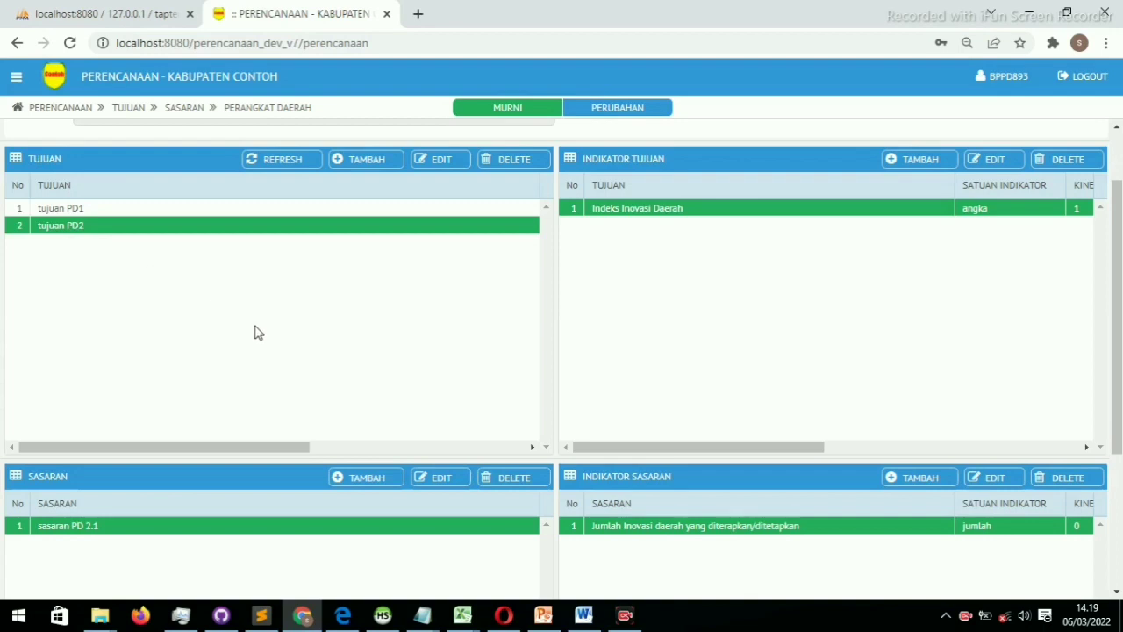
Rename sasaran PD 2.1 to 'sasaran PD 2.1 edit' and save
double_click(396, 531)
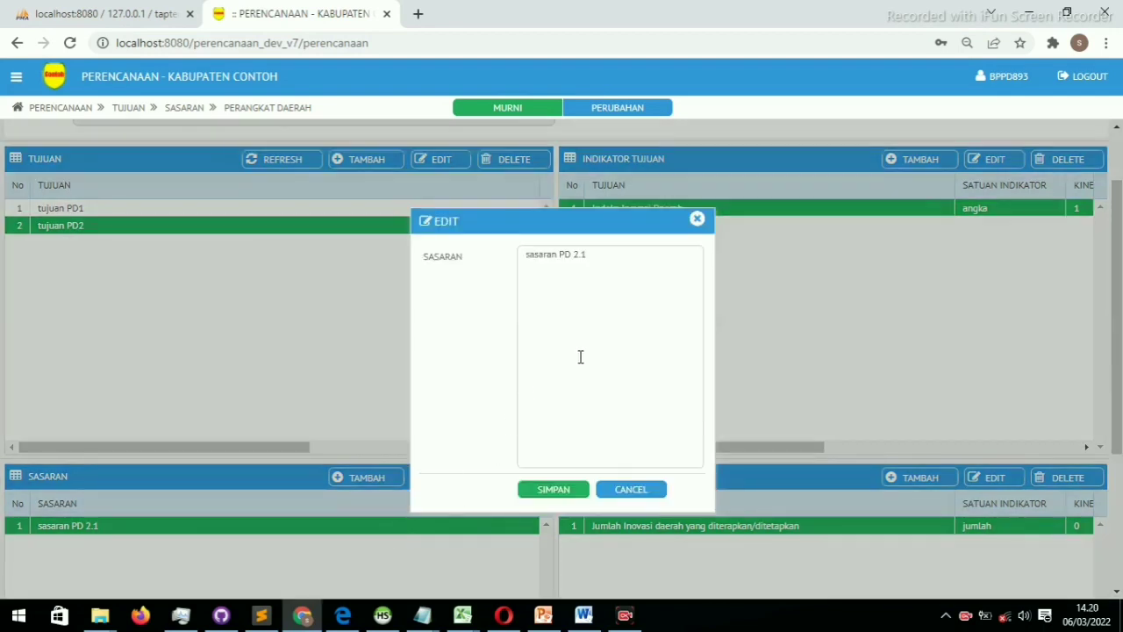
left_click(673, 266)
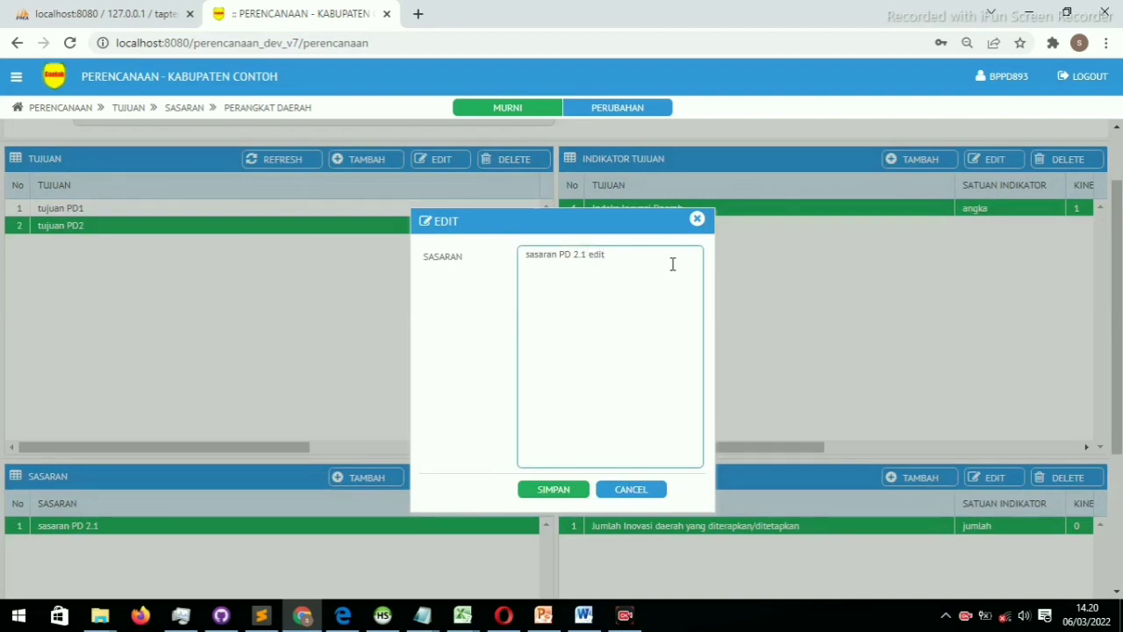
left_click(553, 488)
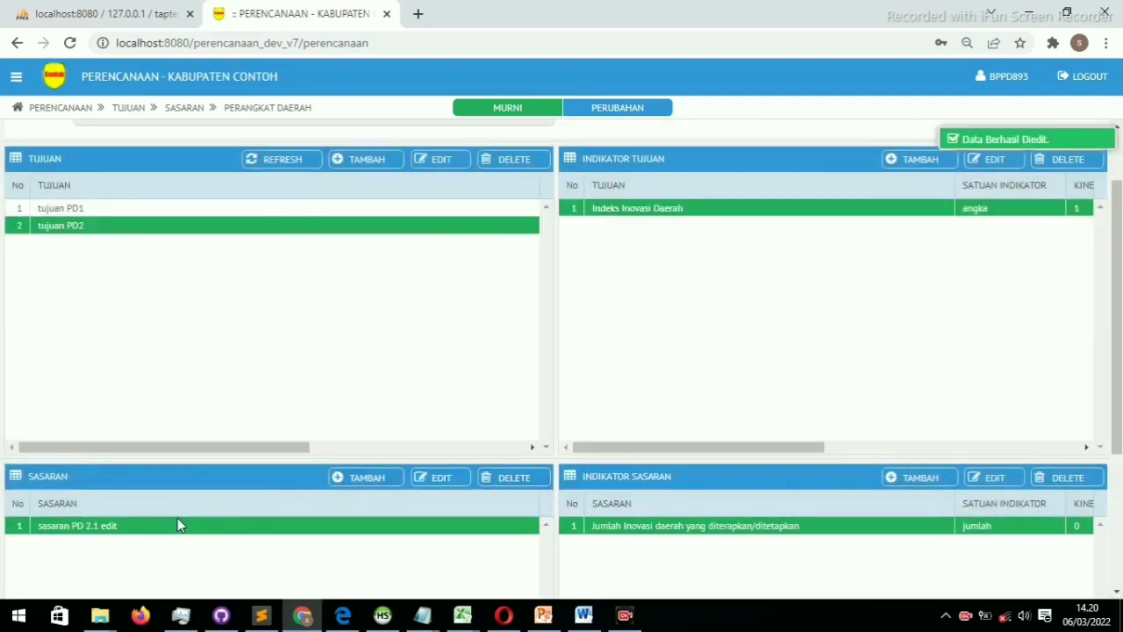
Start deleting 'sasaran PD 2.1 edit', then cancel to keep it
left_click(516, 477)
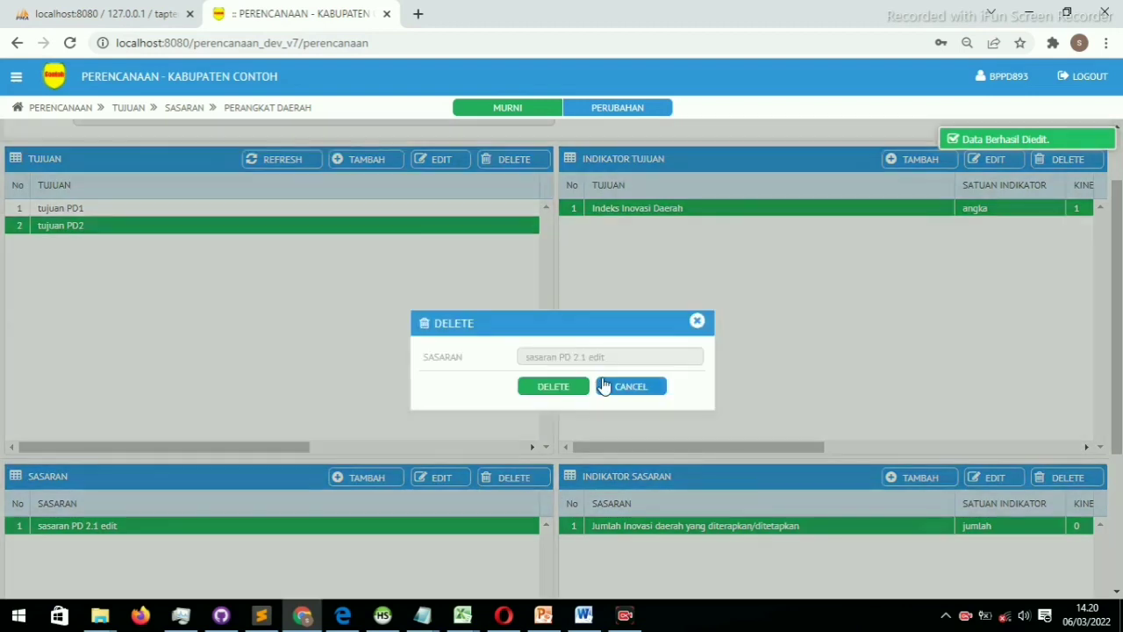
left_click(699, 321)
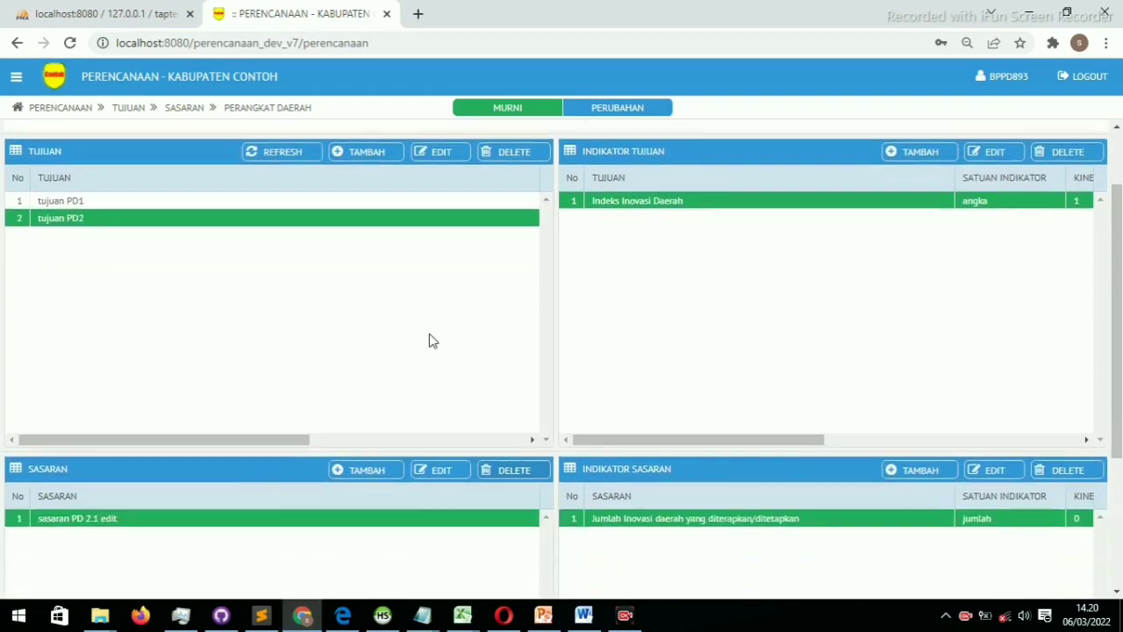
scroll(433, 341, "down", 3)
scroll(433, 341, "up", 4)
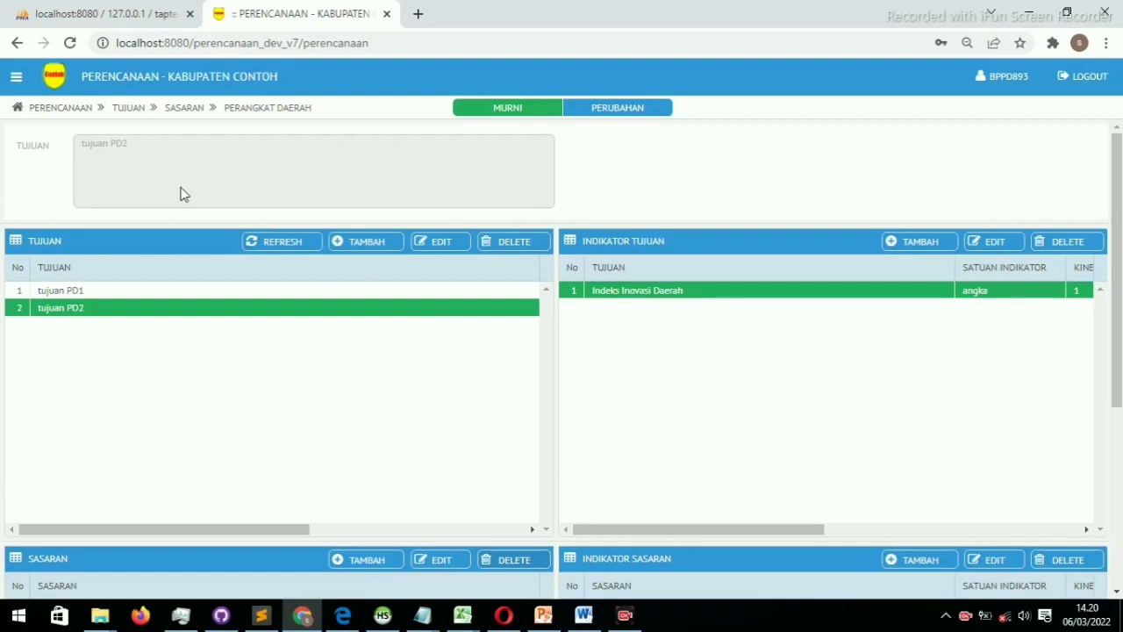
Go to RENSTRA > ENTRI RENSTRA and review the PROGRAM, KEGIATAN and SUB KEGIATAN tables
left_click(17, 79)
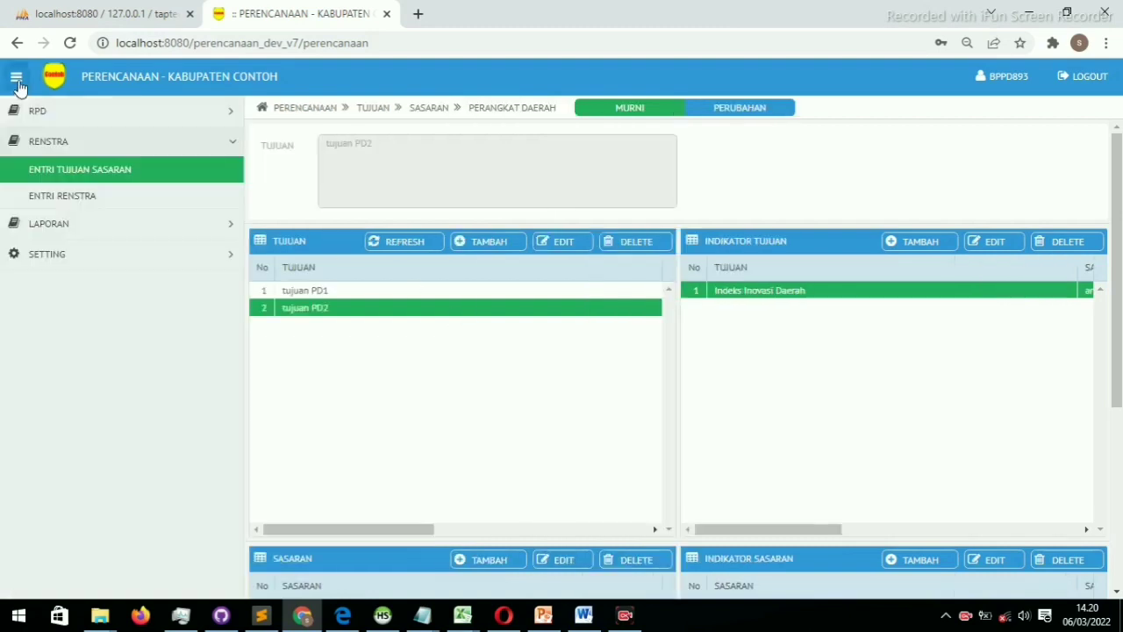
left_click(77, 195)
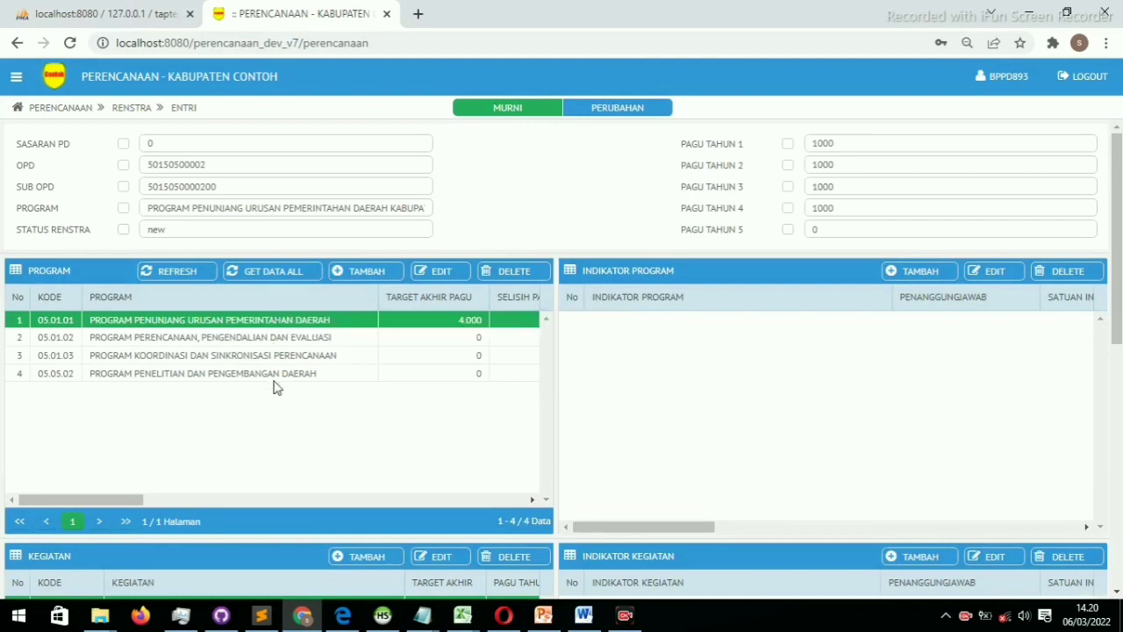
scroll(273, 386, "down", 1)
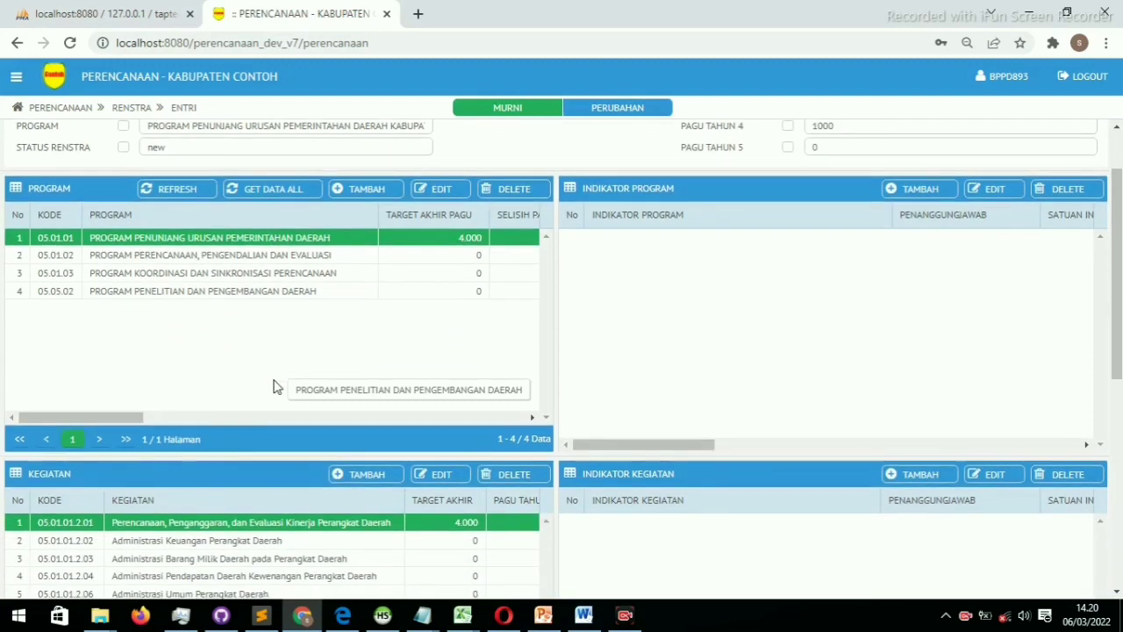
scroll(274, 386, "up", 1)
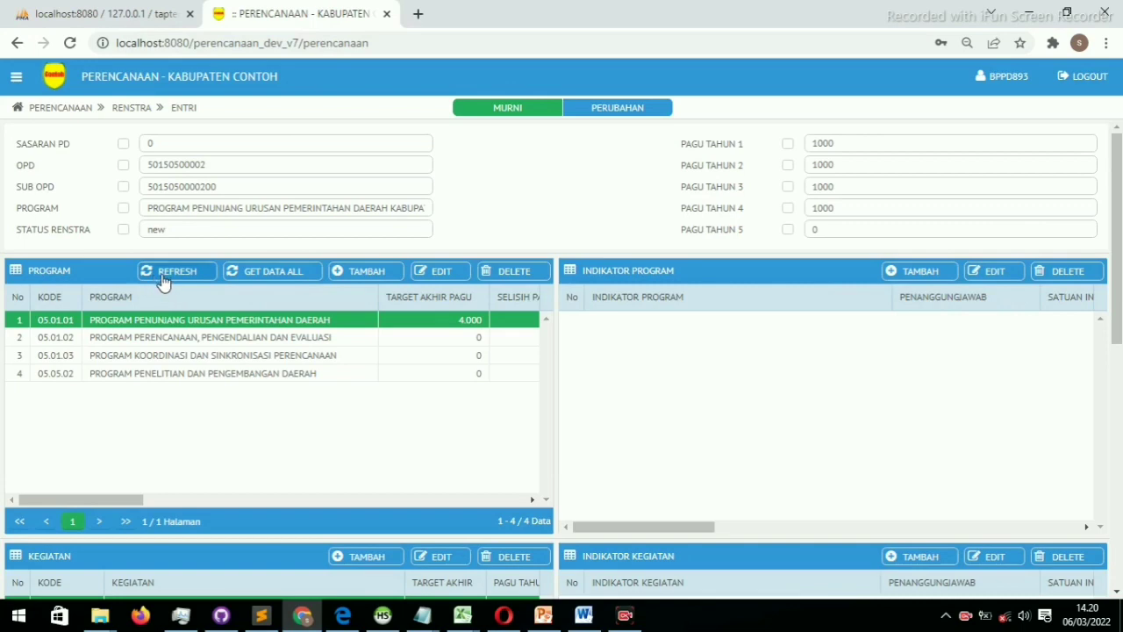
scroll(274, 438, "down", 6)
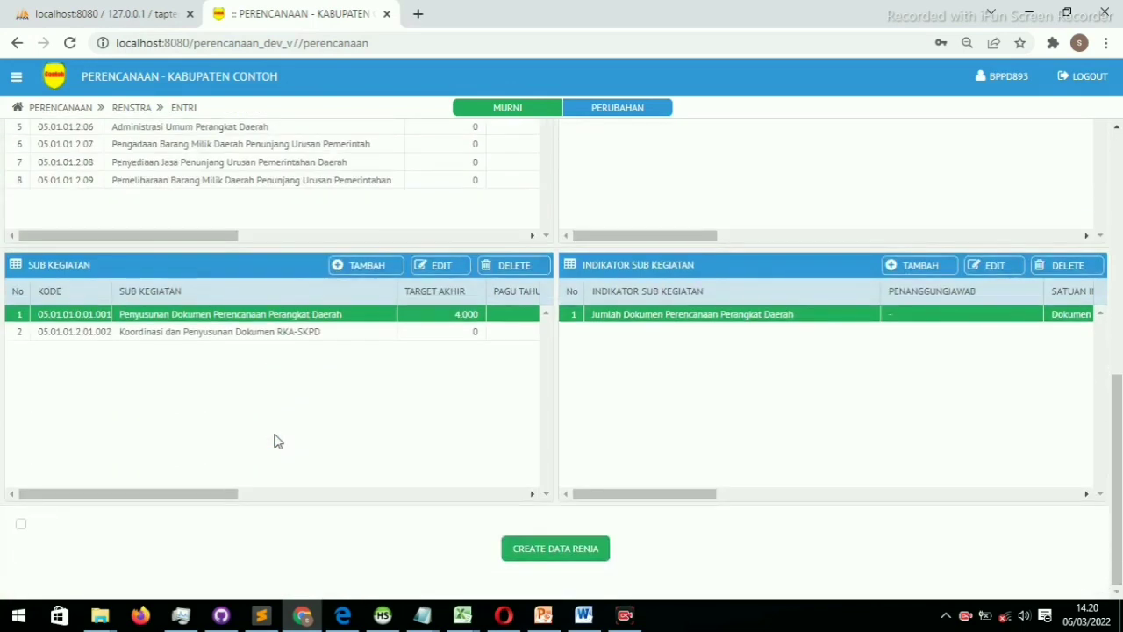
scroll(274, 440, "up", 1)
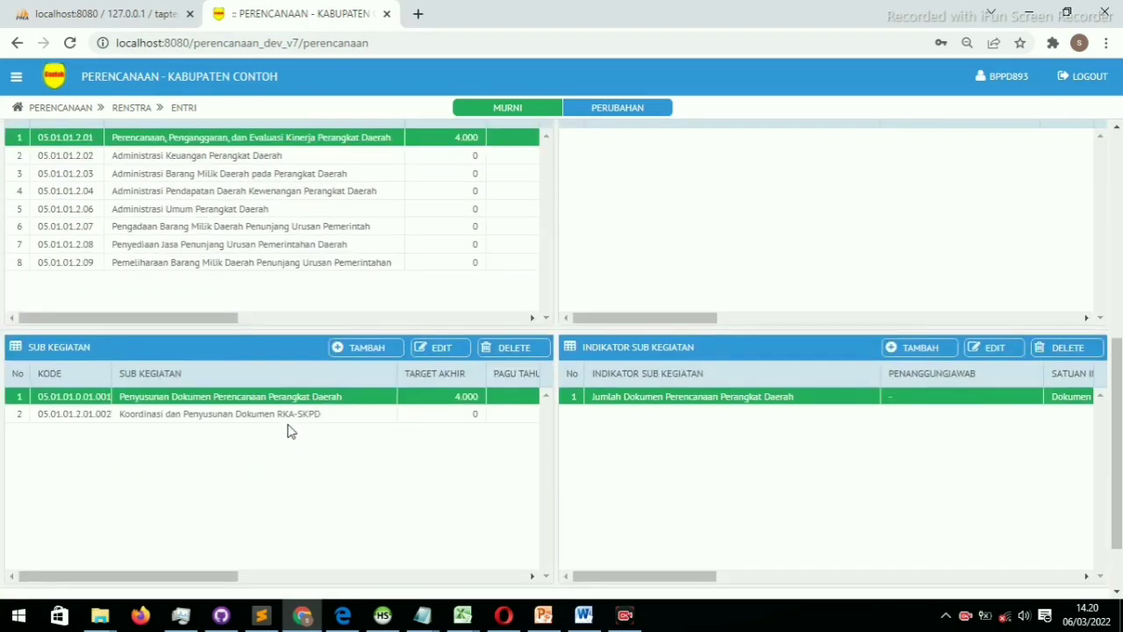
Set PAGU TAHUN KE-1 of sub-activity Koordinasi dan Penyusunan Dokumen RKA-SKPD to 1000
double_click(291, 418)
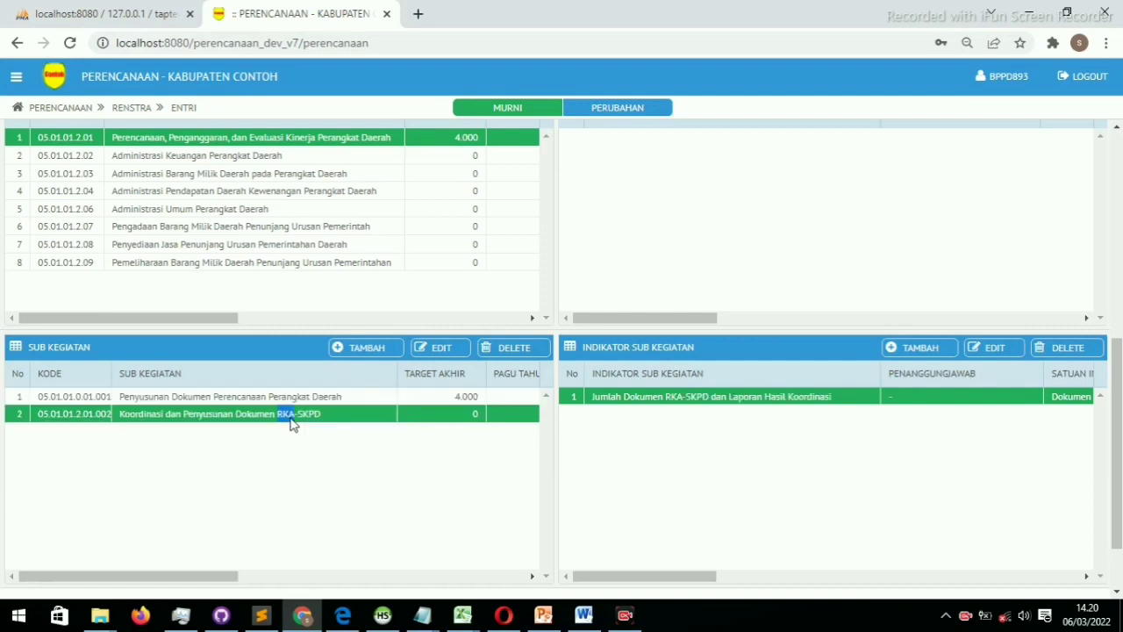
left_click_drag(564, 328, 487, 331)
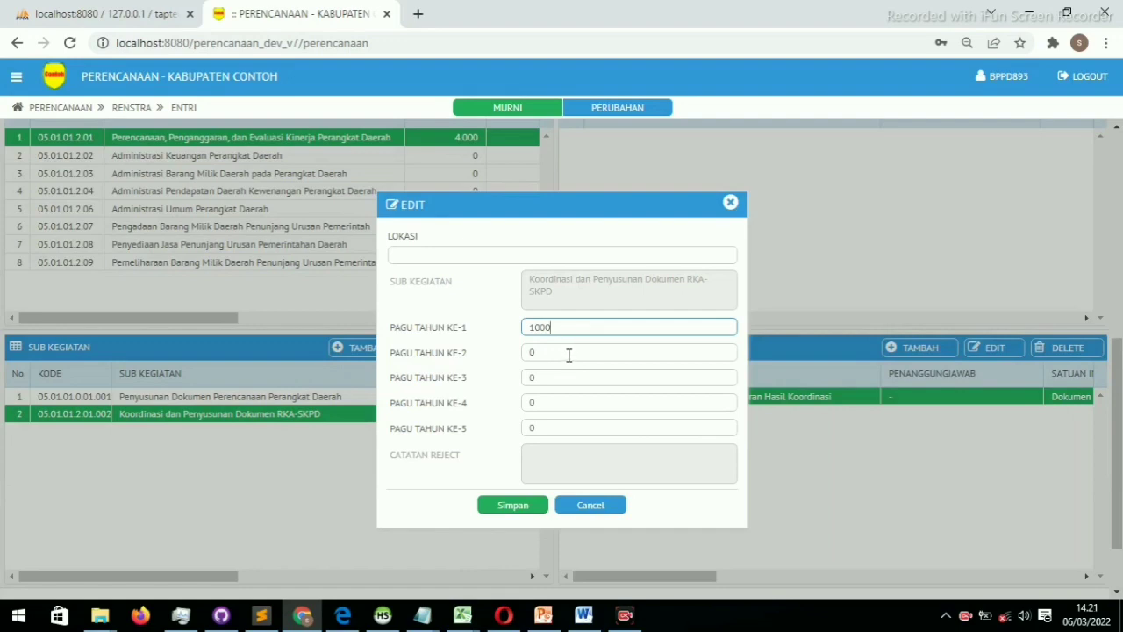
left_click(515, 496)
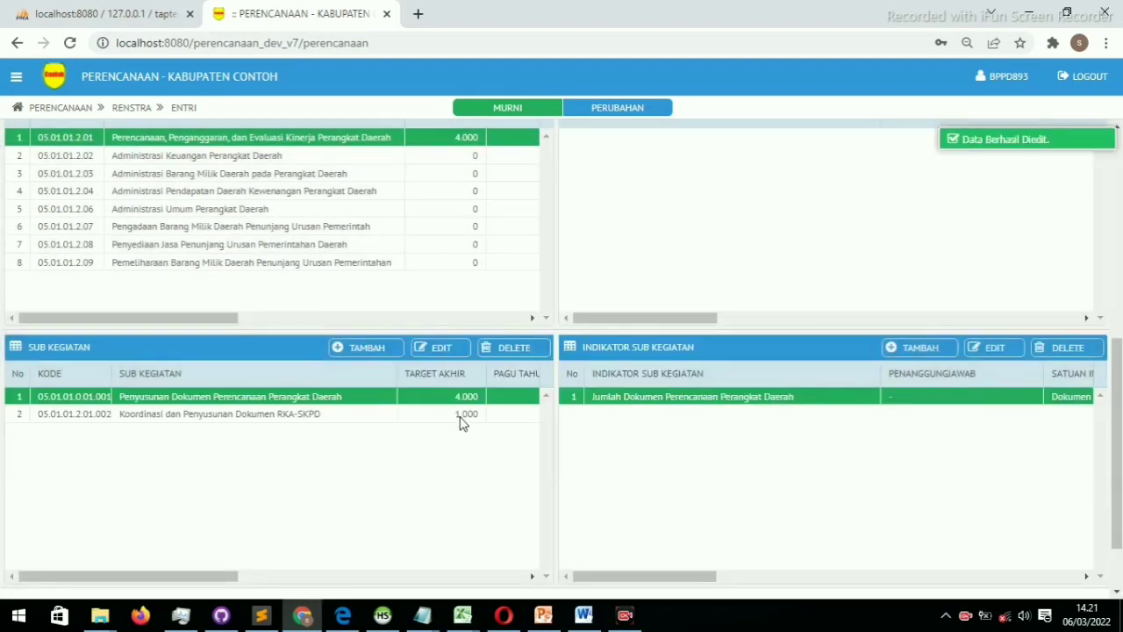
Refresh the PROGRAM panel and check program 05.01.01 now totals 5.000
scroll(462, 422, "up", 2)
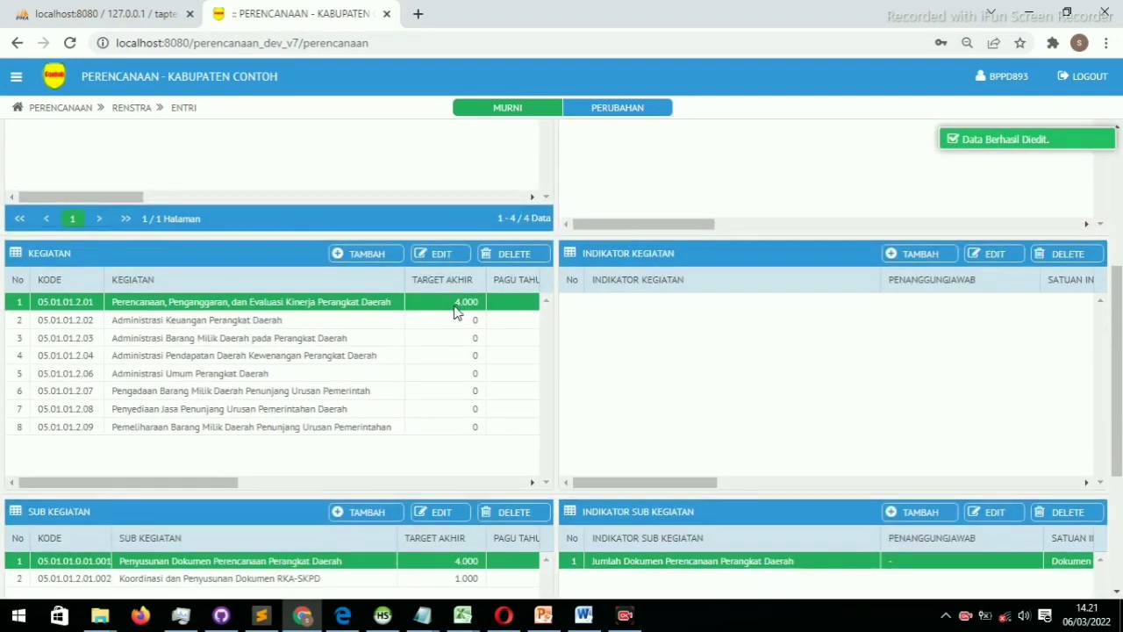
scroll(457, 313, "up", 3)
scroll(457, 313, "up", 1)
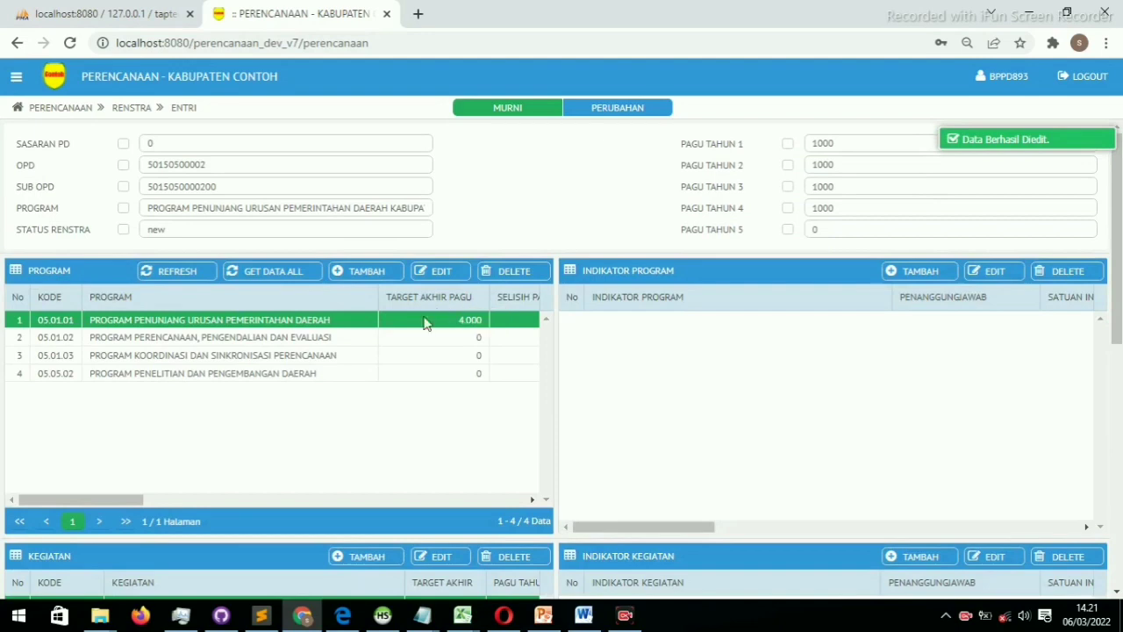
left_click(178, 280)
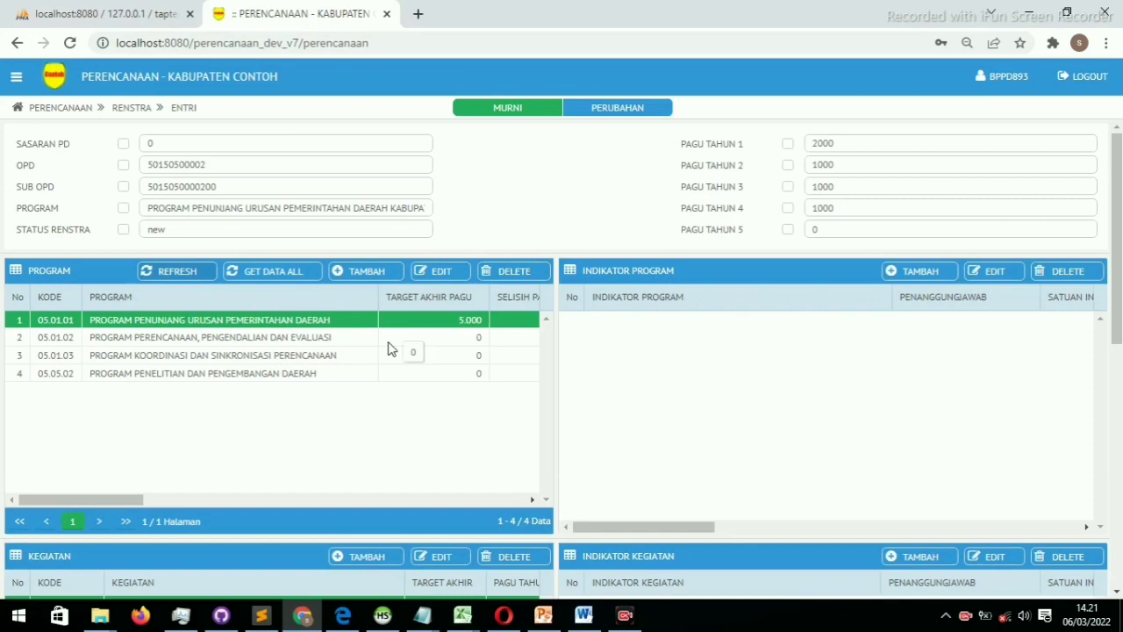
scroll(391, 349, "down", 6)
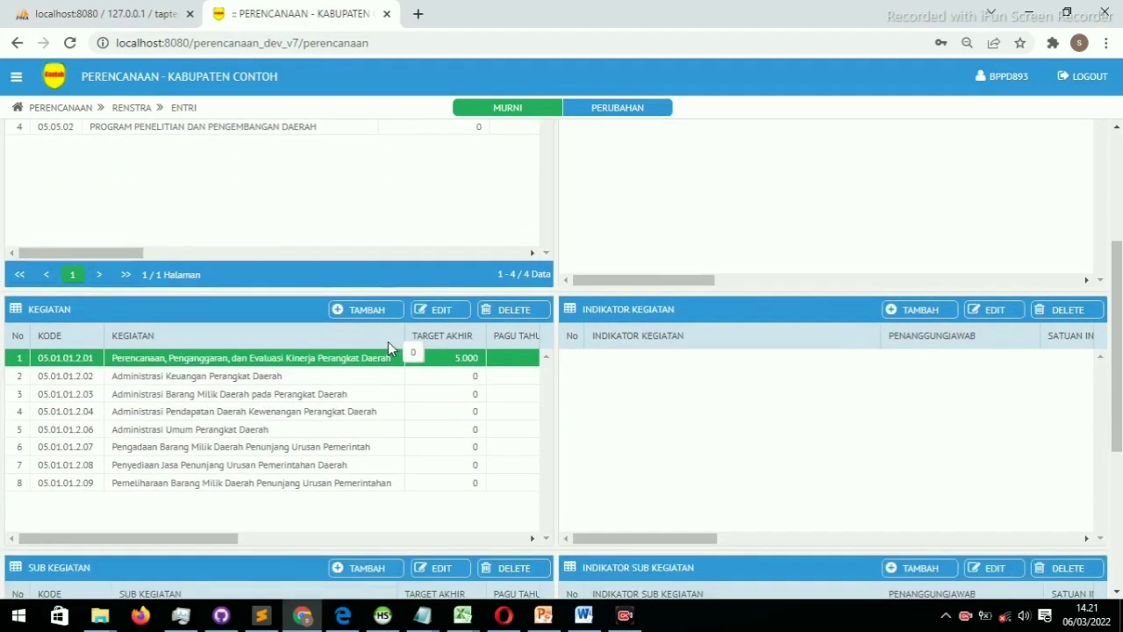
scroll(391, 349, "up", 6)
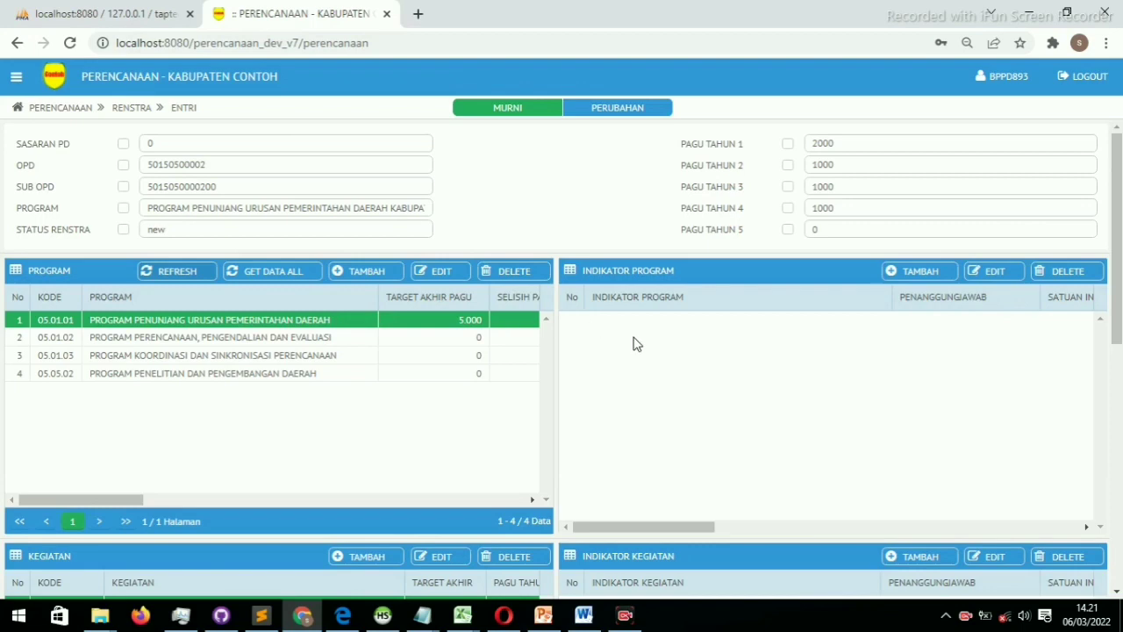
scroll(634, 343, "down", 4)
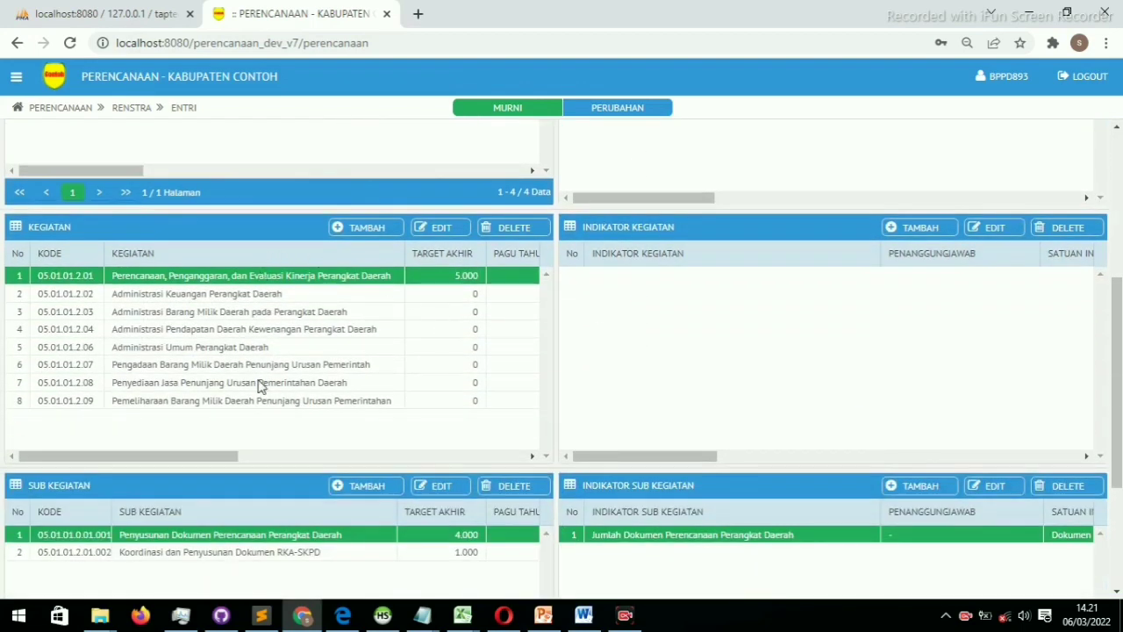
scroll(196, 404, "up", 4)
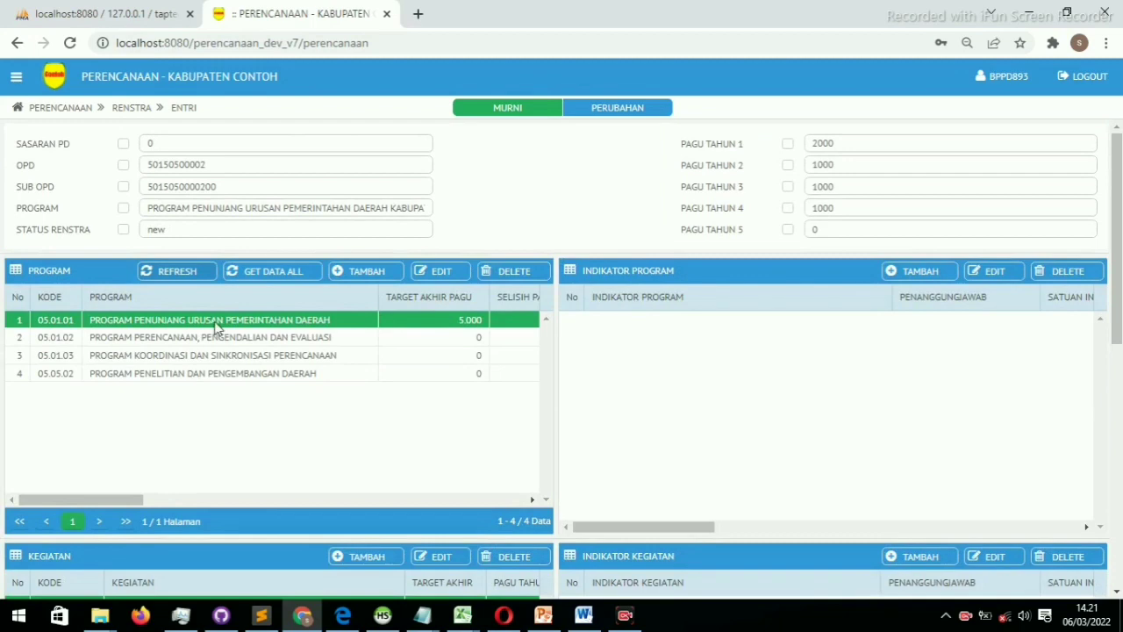
scroll(193, 409, "down", 4)
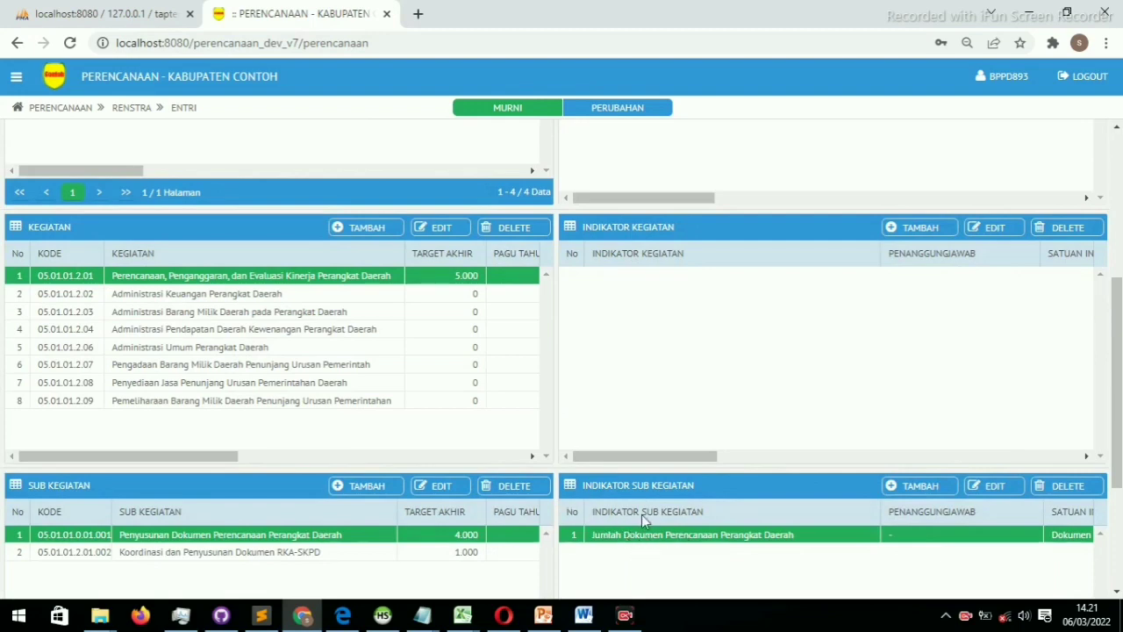
scroll(644, 514, "up", 4)
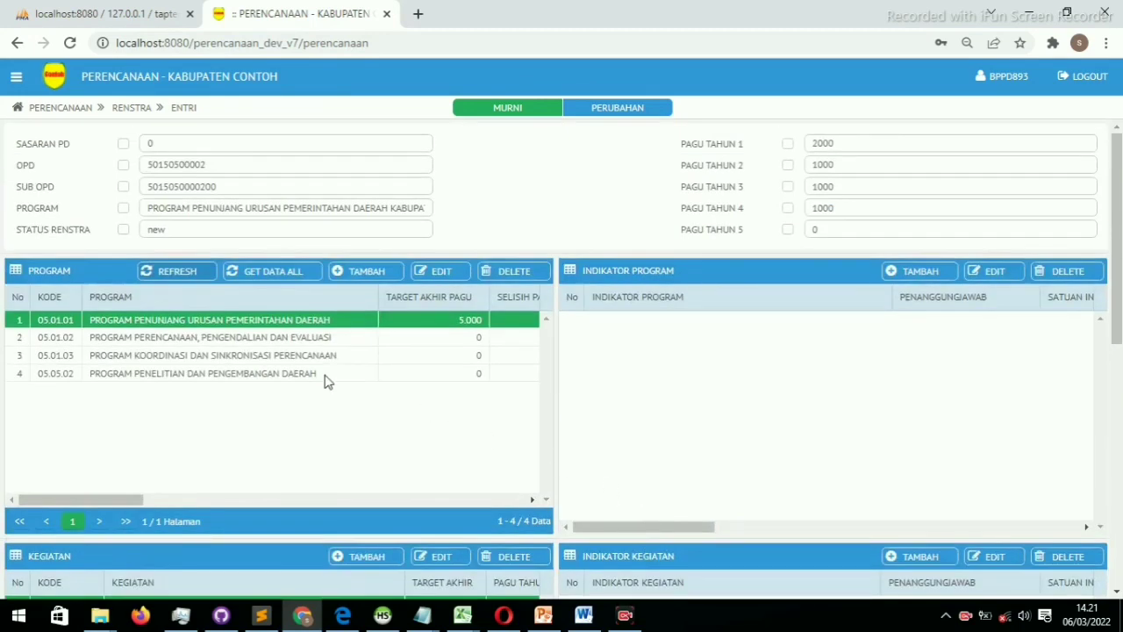
left_click(267, 340)
left_click(266, 354)
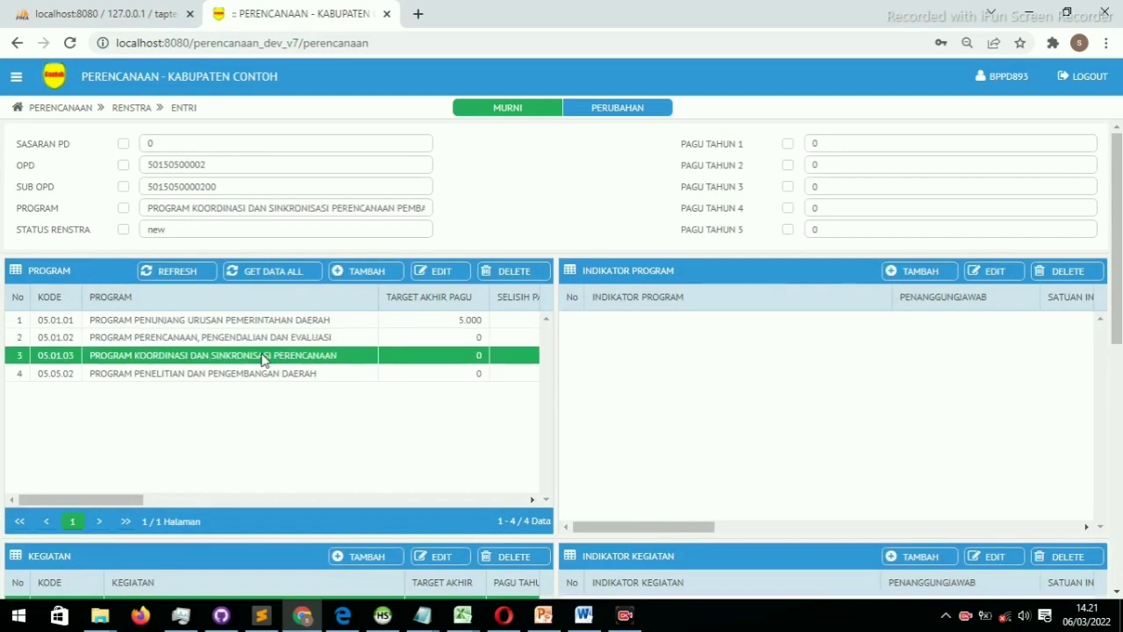
left_click(259, 373)
left_click(267, 357)
left_click(279, 337)
left_click(357, 276)
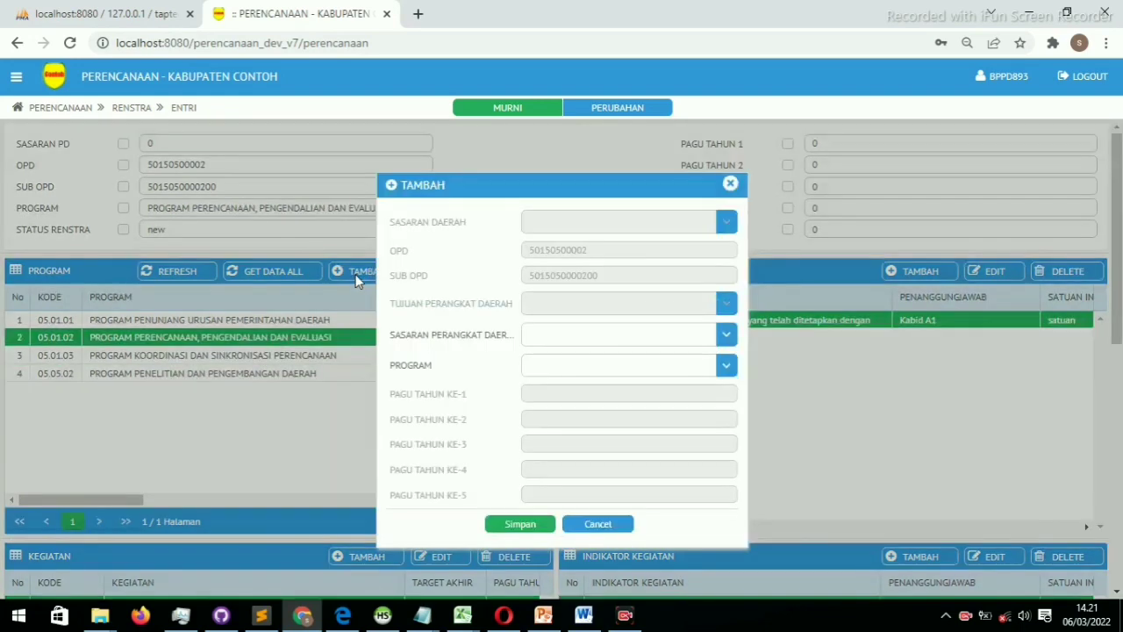
left_click(728, 365)
left_click_drag(727, 402, 723, 463)
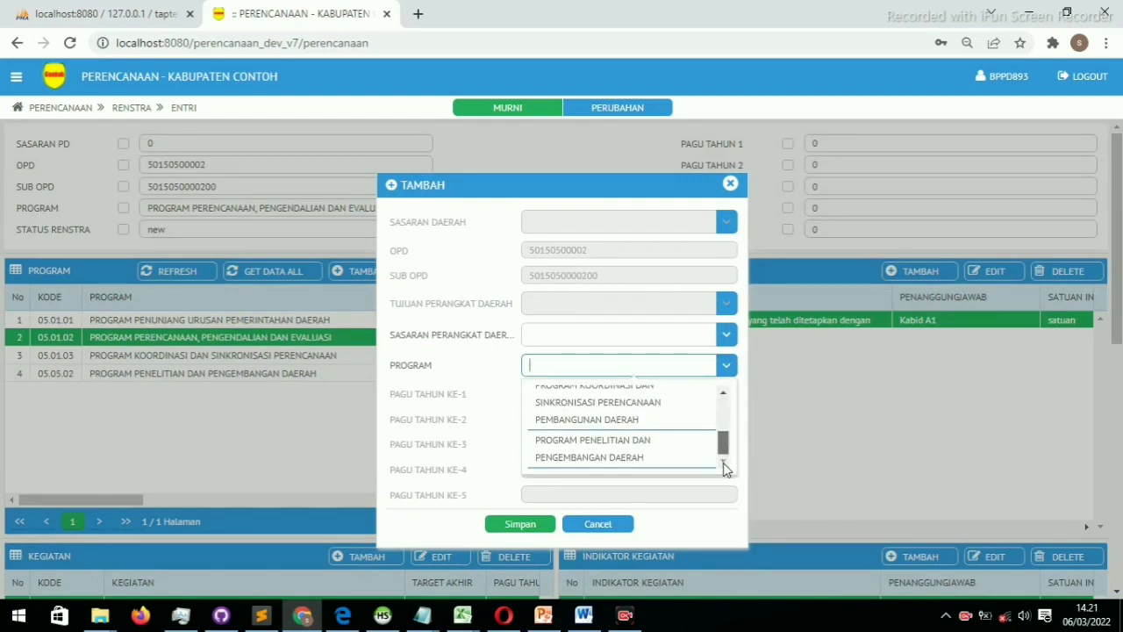
left_click(579, 457)
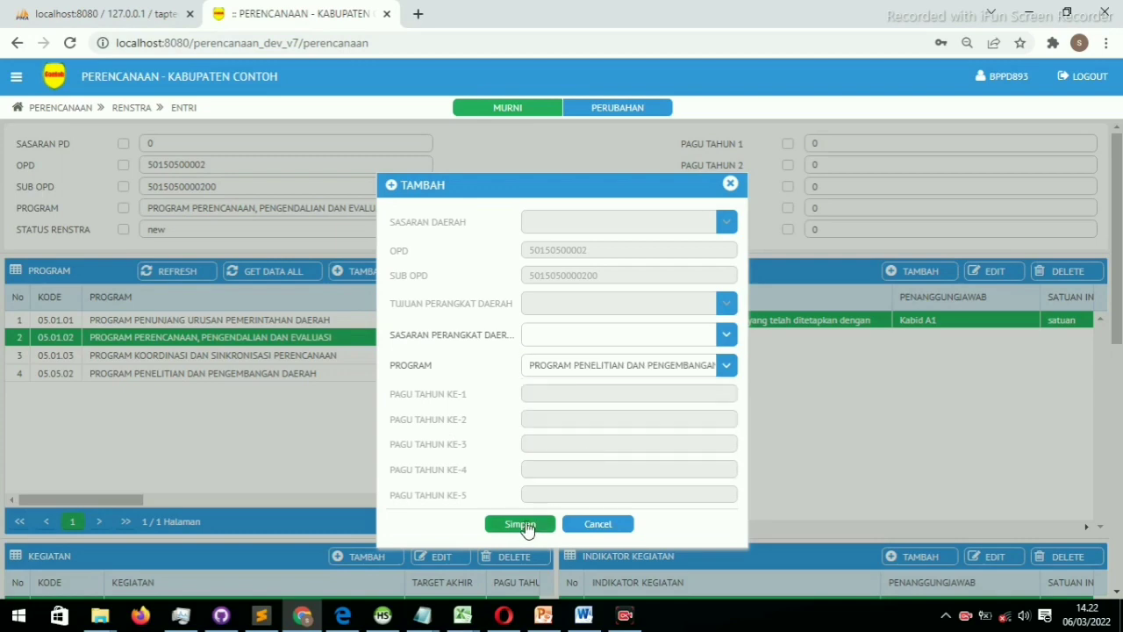
left_click(522, 524)
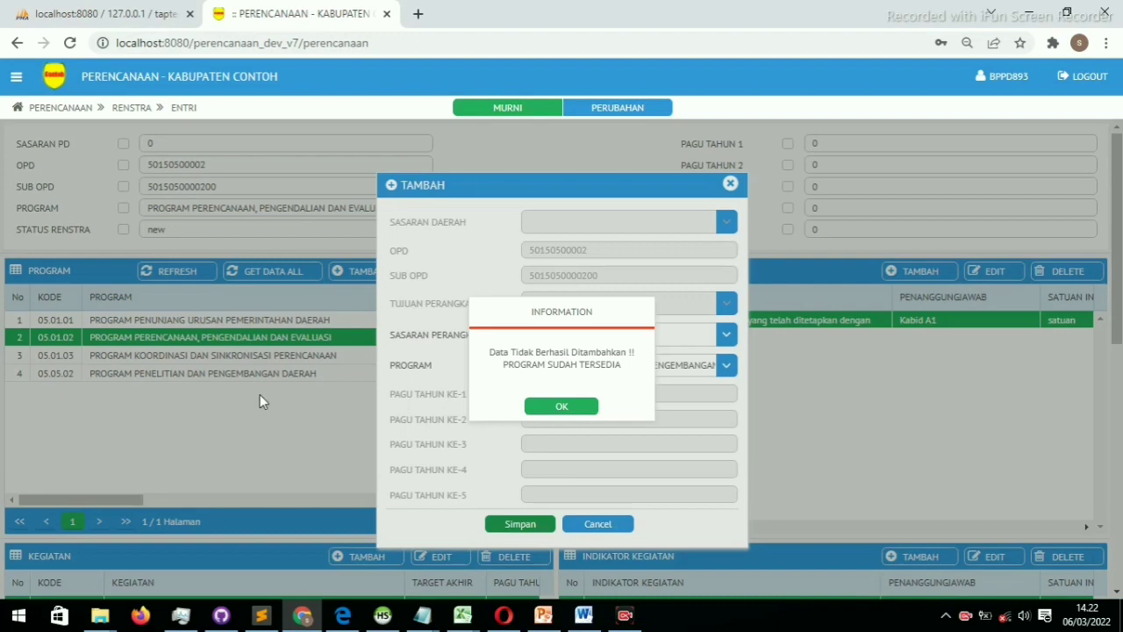
left_click(562, 407)
left_click(602, 523)
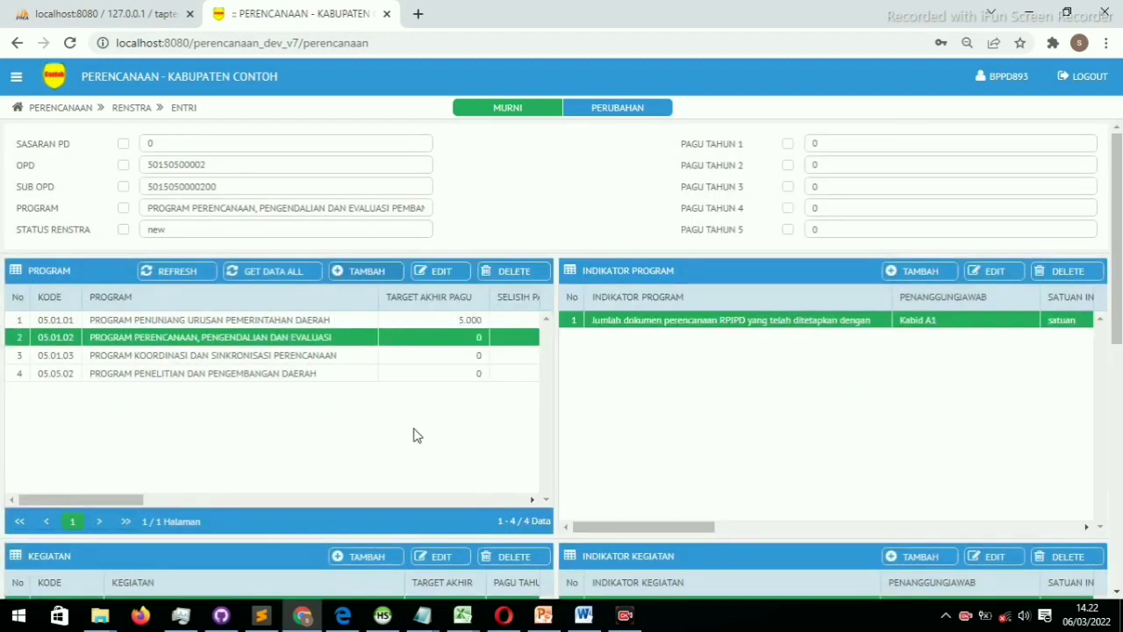
Set program 05.01.03's Sasaran Perangkat Daerah to 'sasaran PD 2.1 edit' and save
double_click(276, 360)
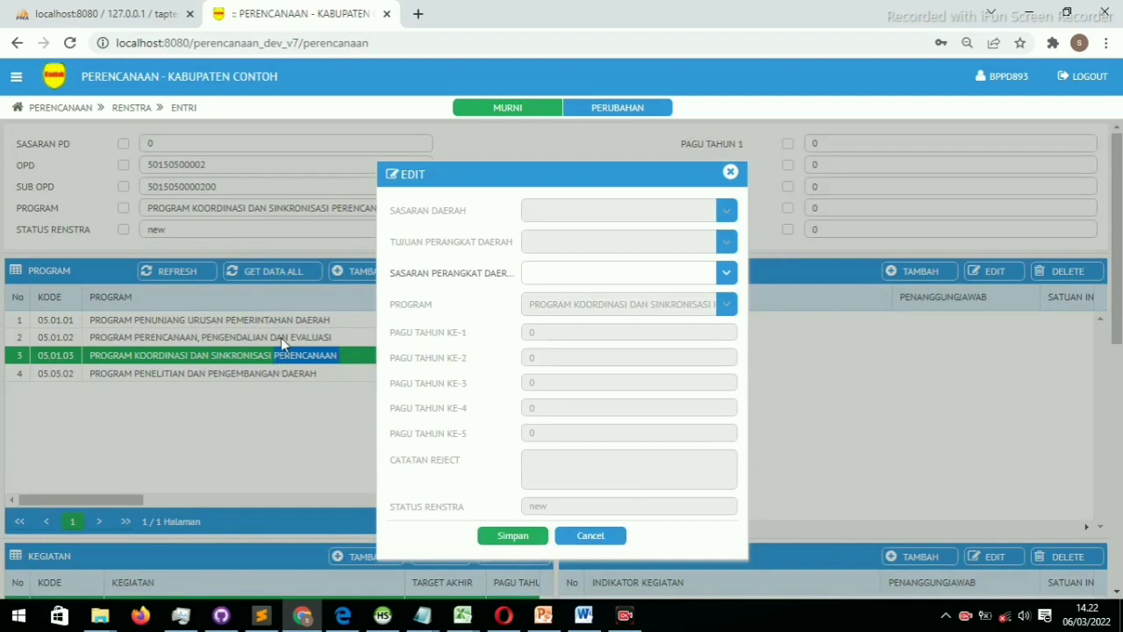
left_click(281, 338)
left_click(725, 273)
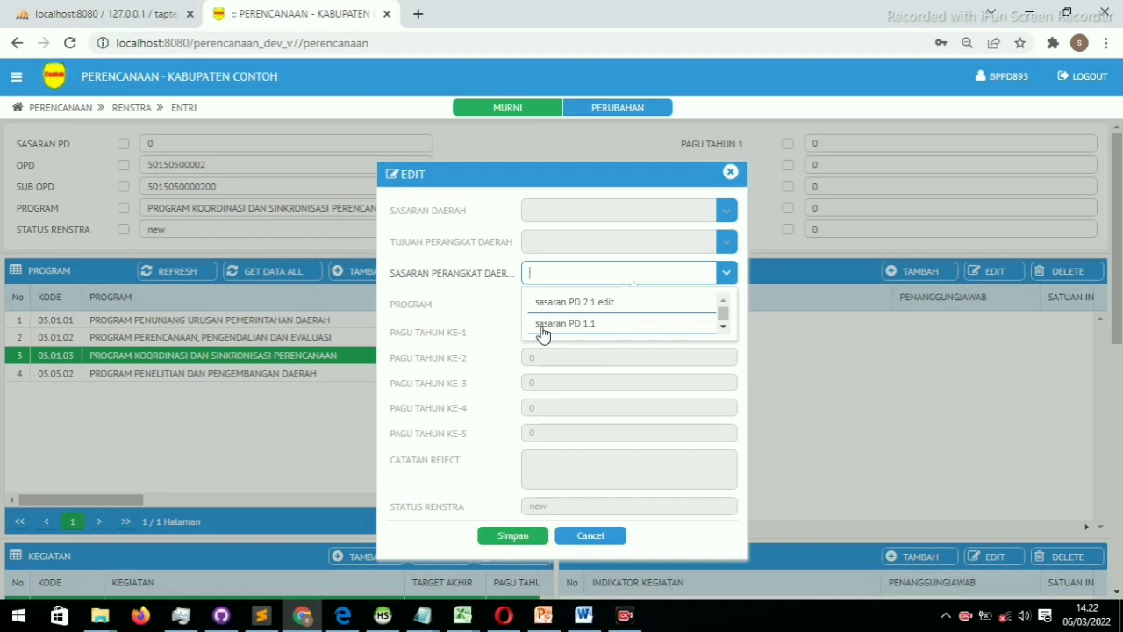
left_click(707, 305)
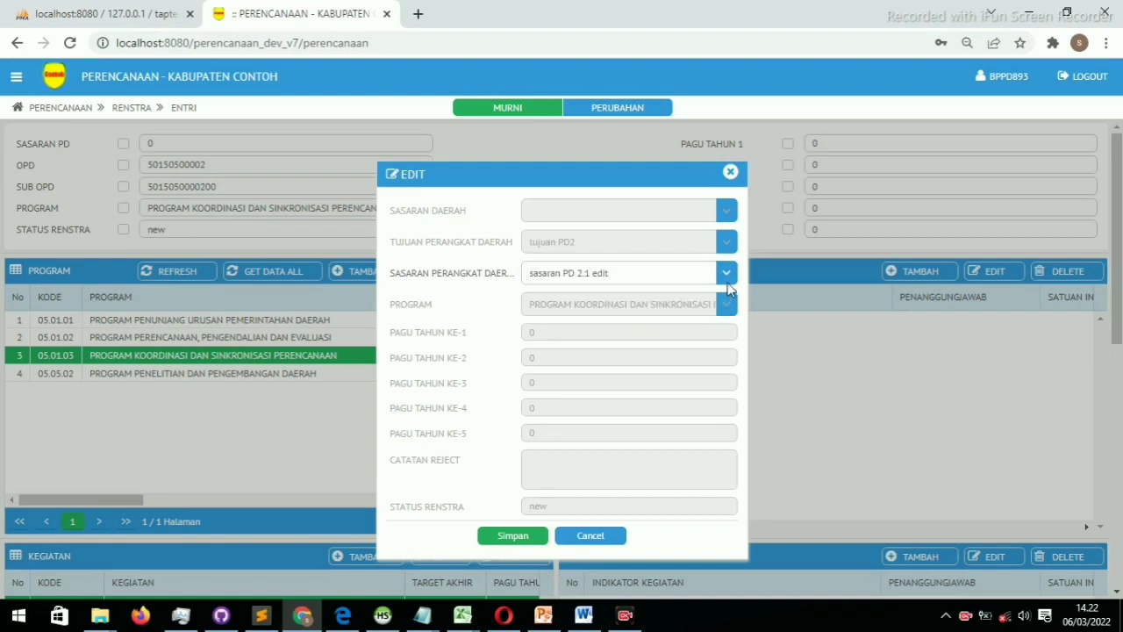
left_click(726, 273)
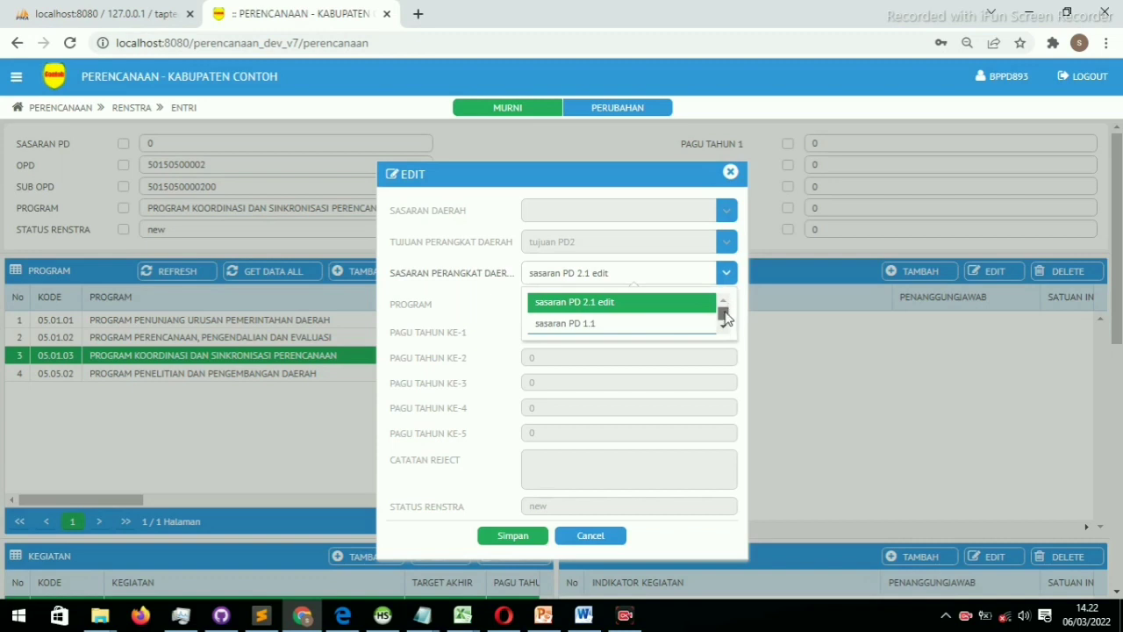
left_click(632, 329)
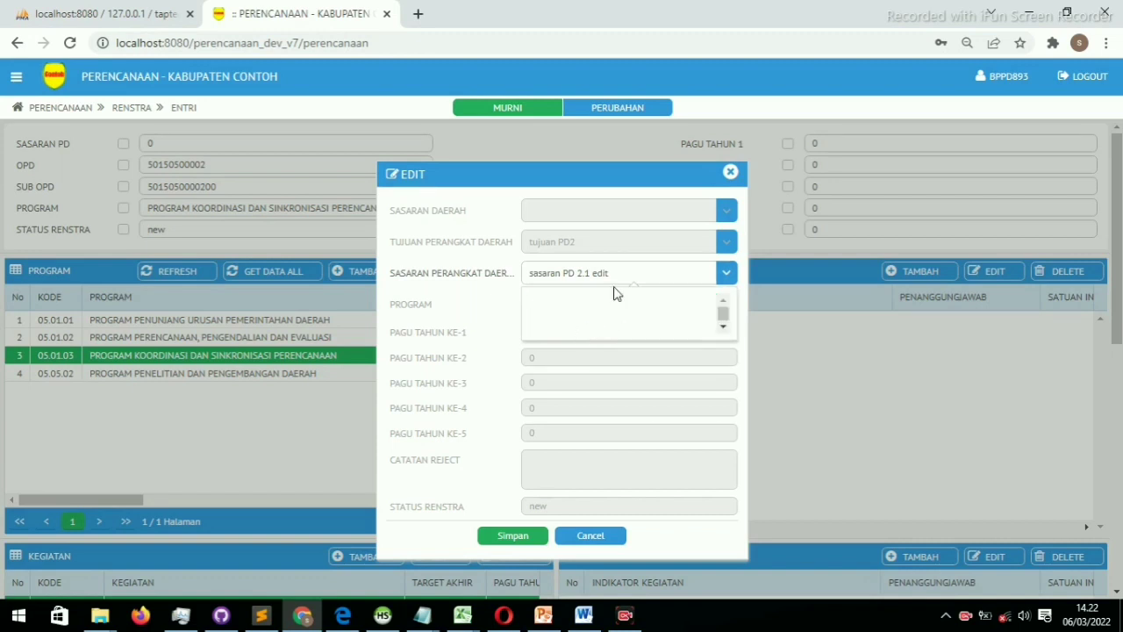
left_click(726, 273)
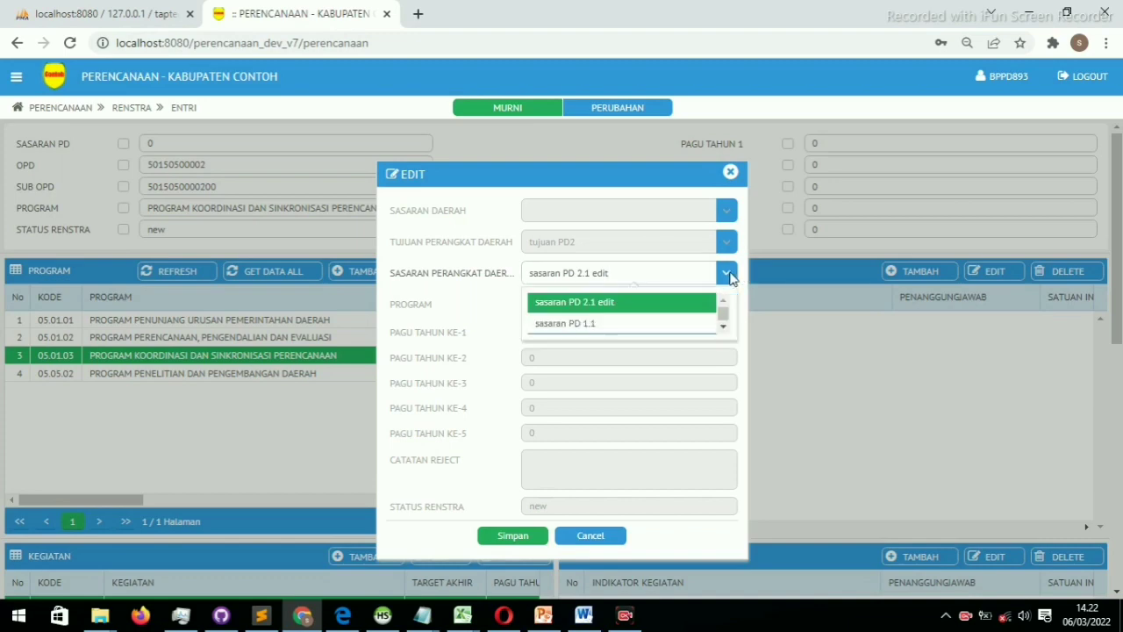
left_click(590, 322)
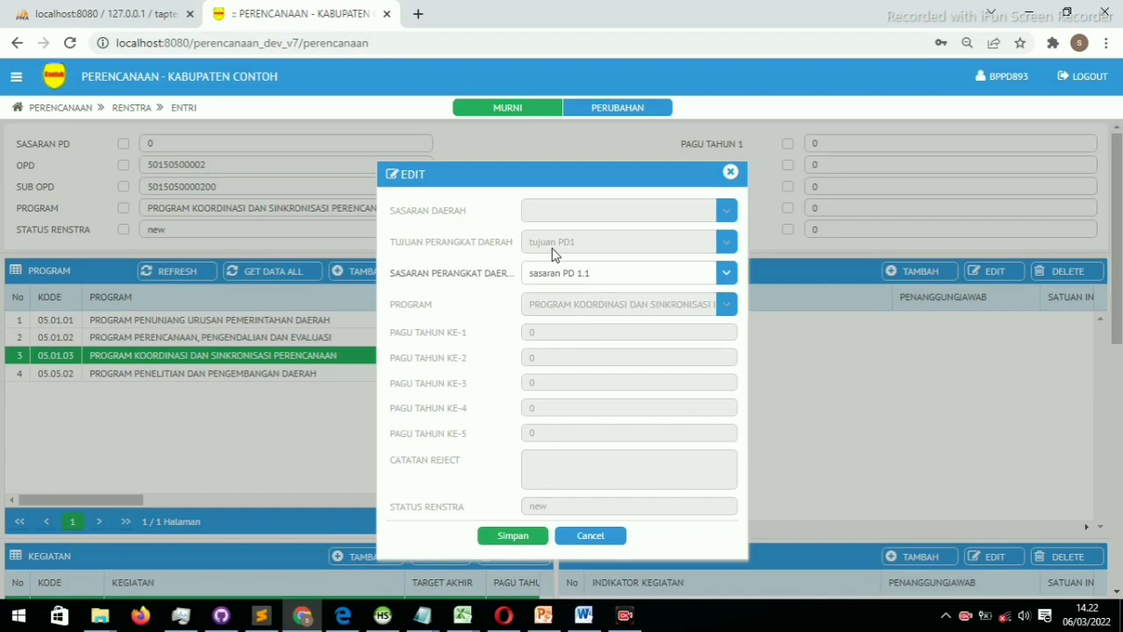
left_click(725, 275)
left_click(593, 302)
left_click(509, 536)
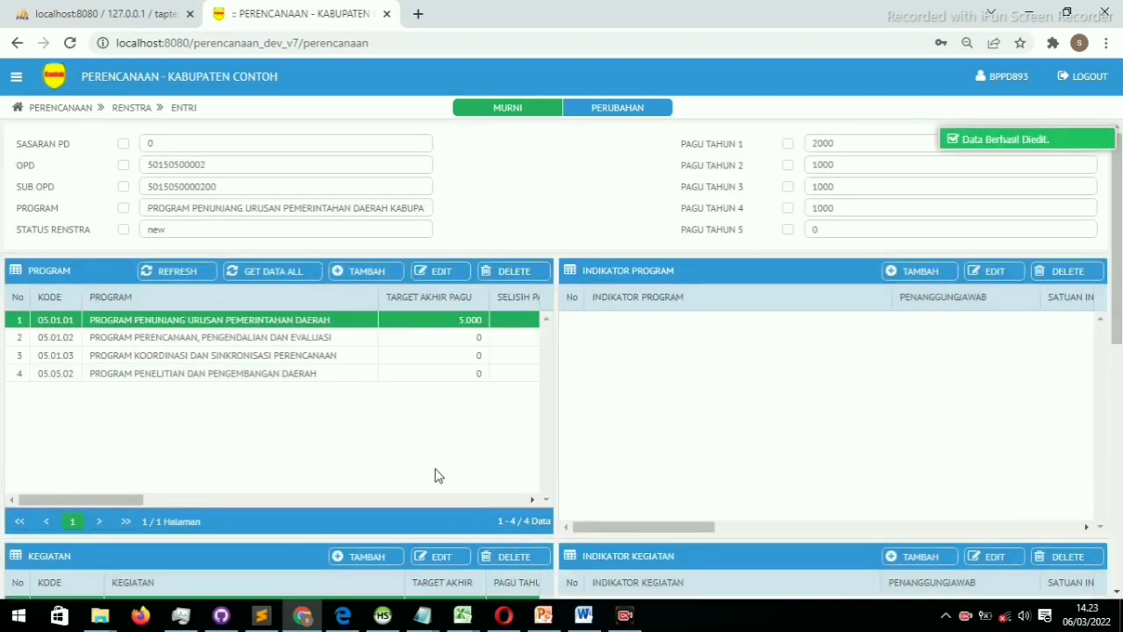
double_click(298, 375)
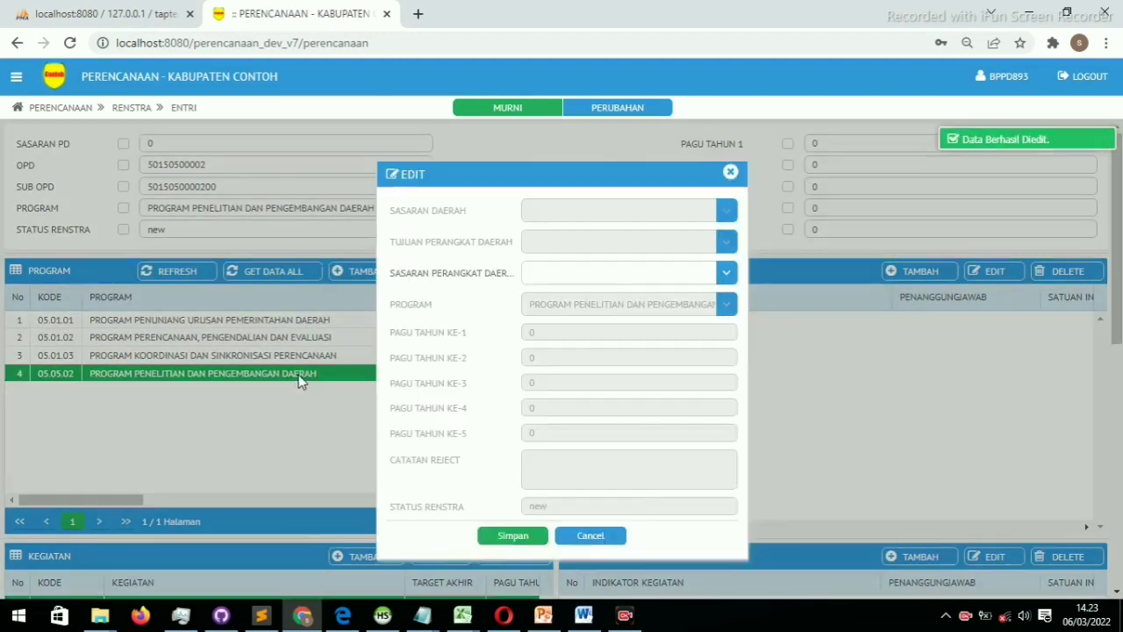
Assign program 05.05.02 to sasaran PD 1.1 and save
left_click(728, 275)
left_click(605, 323)
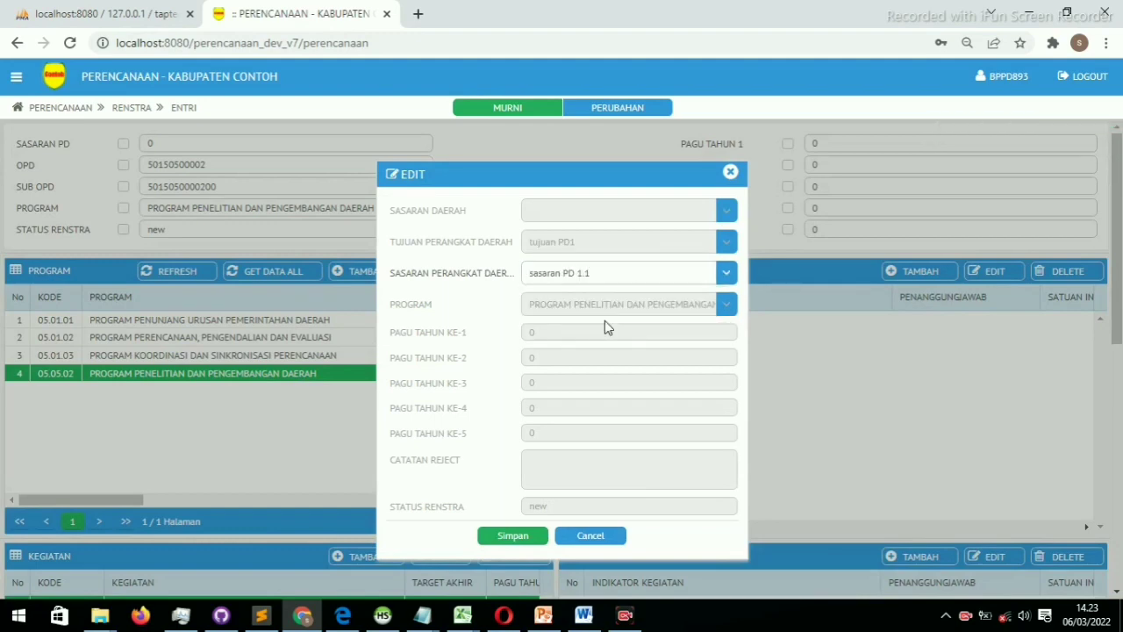
left_click(514, 535)
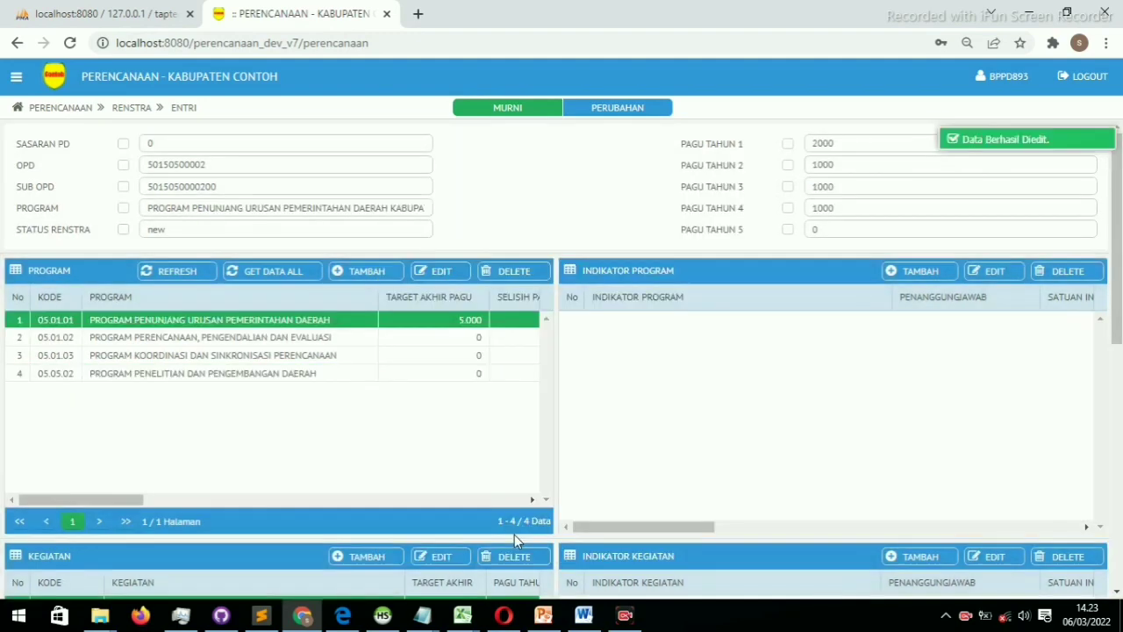
Assign program 05.01.02 to 'sasaran PD 2.1 edit' and save
double_click(318, 340)
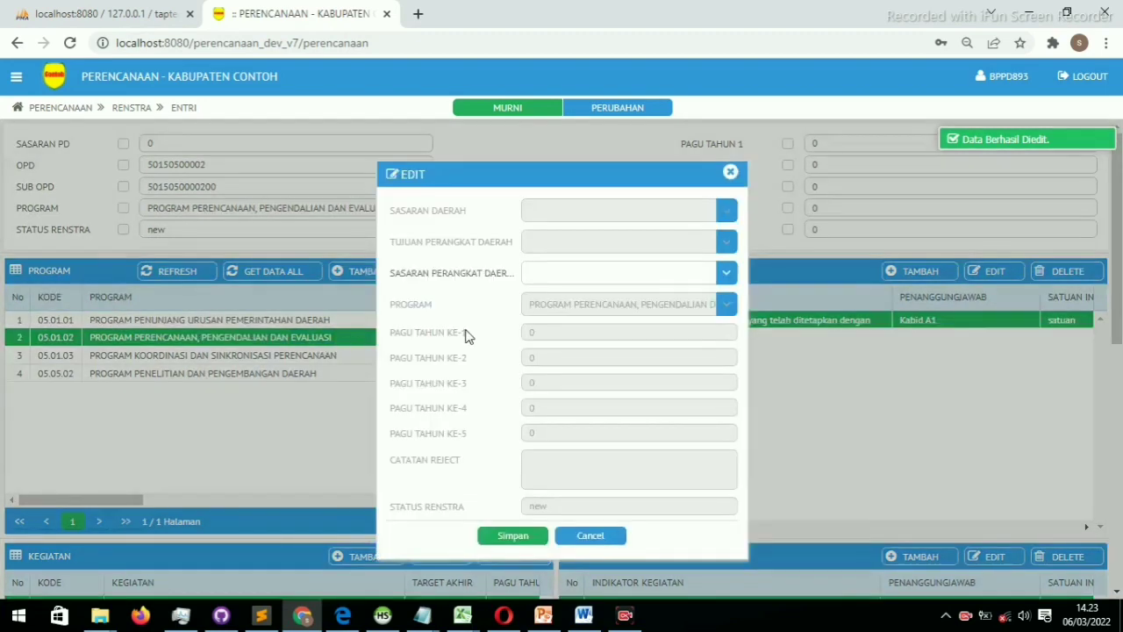
left_click(726, 274)
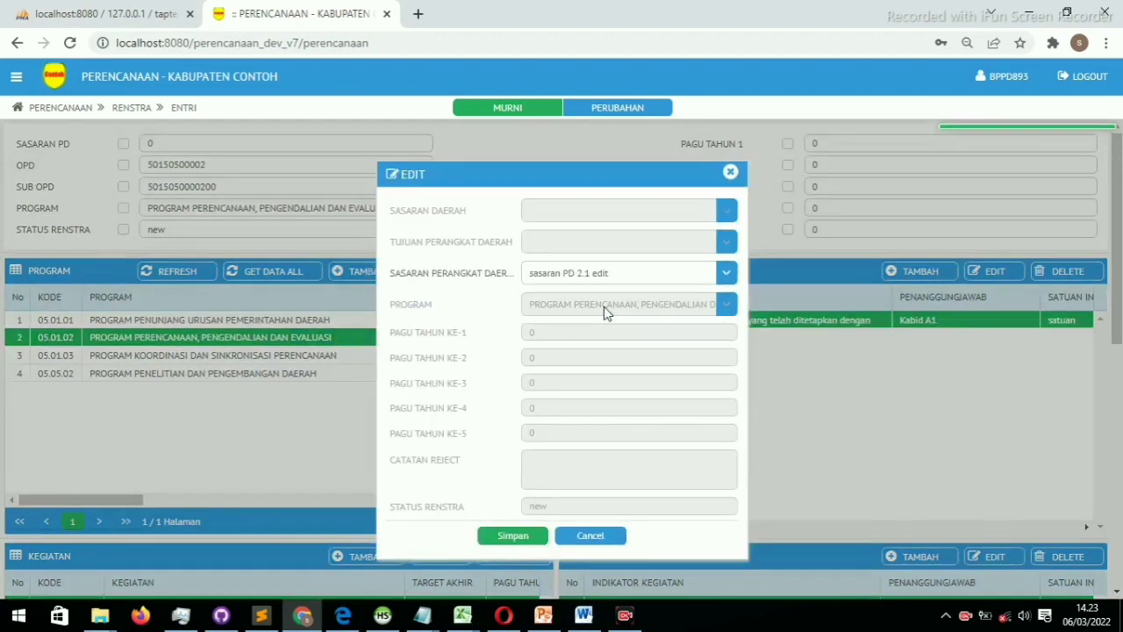
left_click(604, 305)
left_click(513, 537)
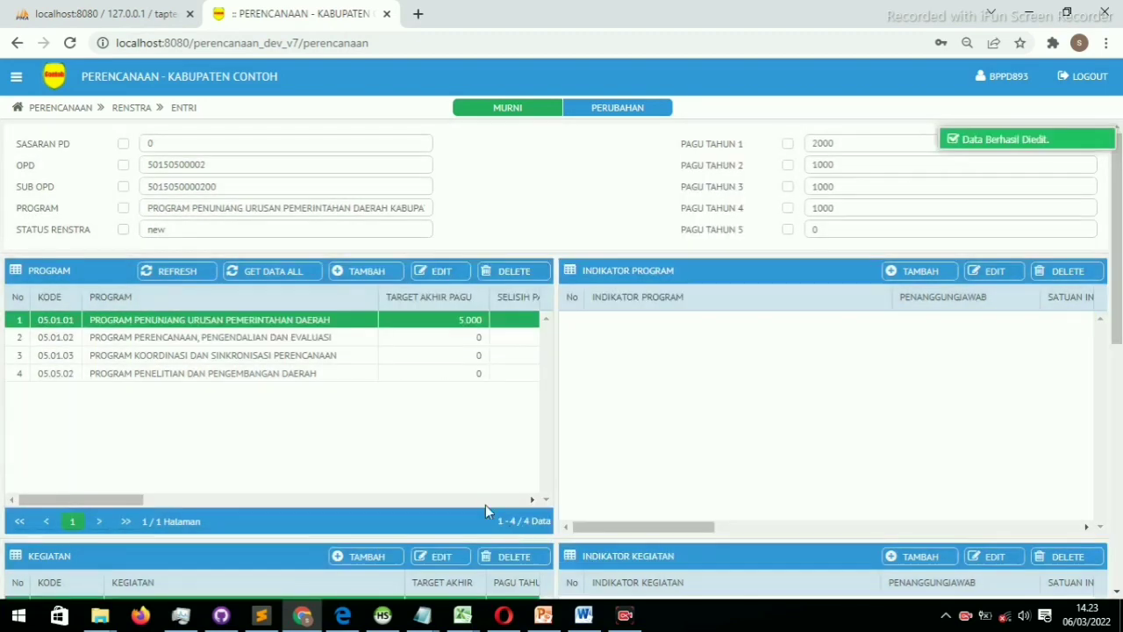
Assign program 05.01.01 to 'sasaran PD 2.1 edit' and save
double_click(344, 328)
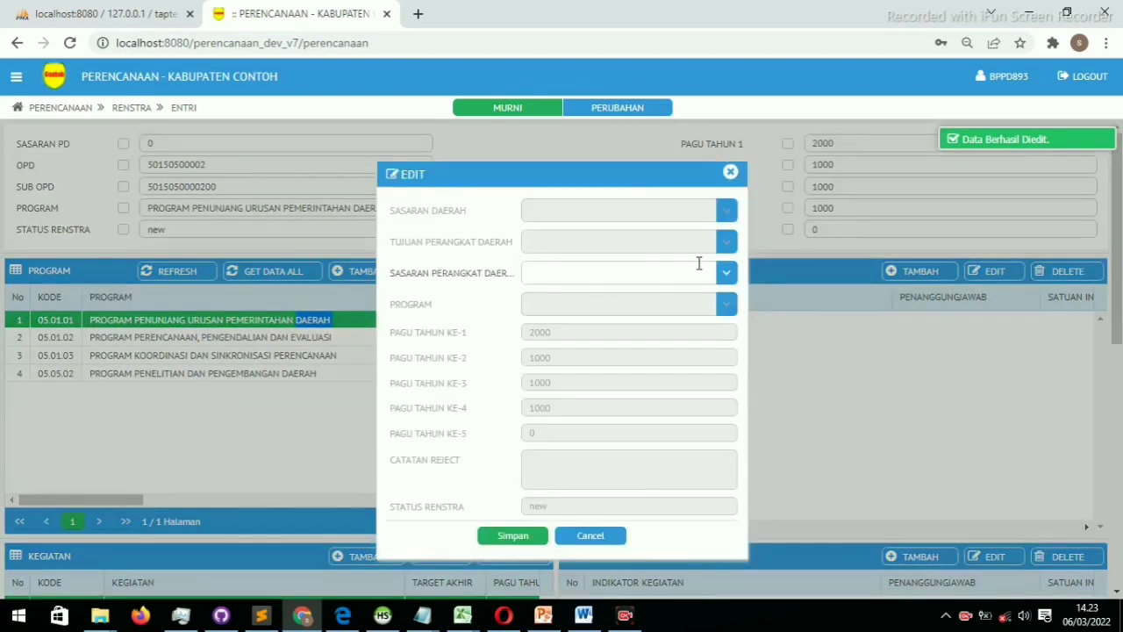
left_click(726, 277)
left_click(593, 323)
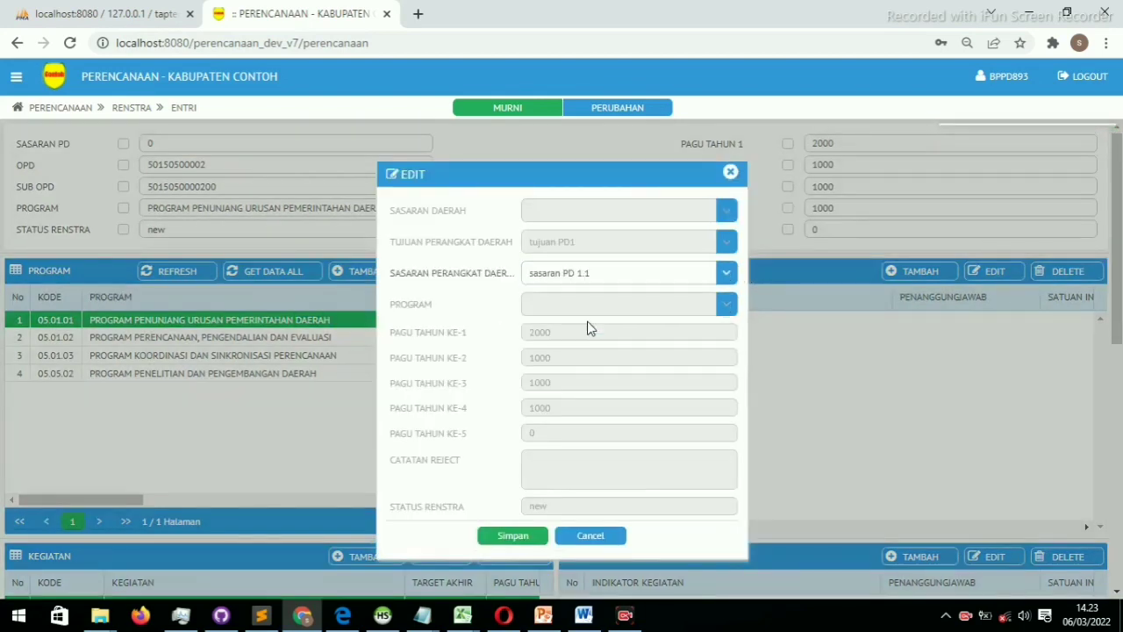
left_click(726, 273)
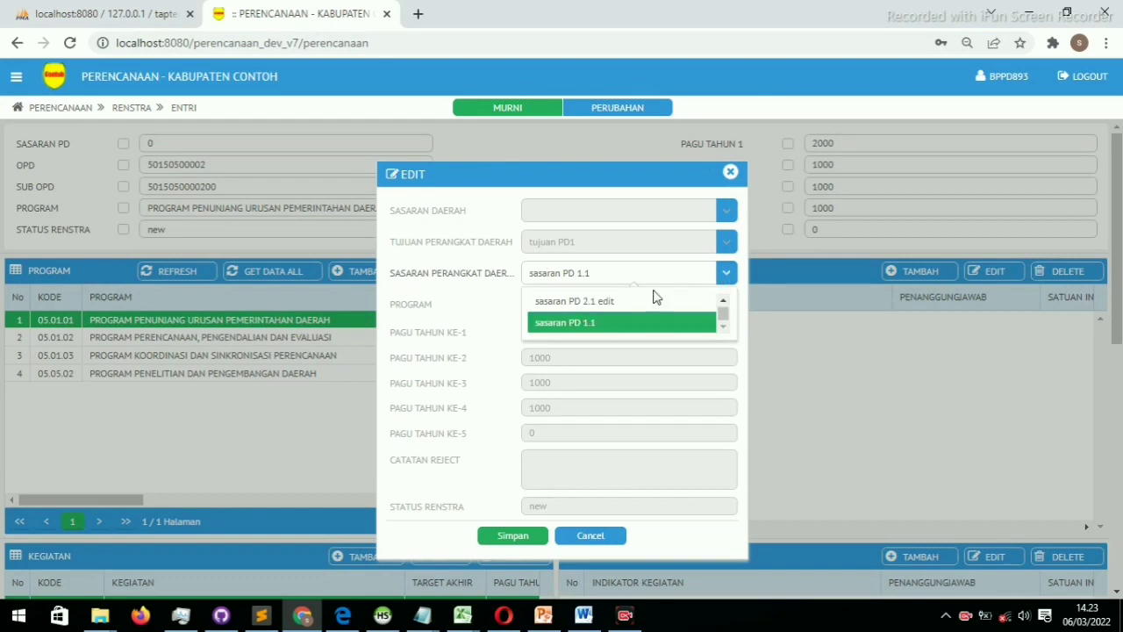
left_click(634, 301)
left_click(512, 535)
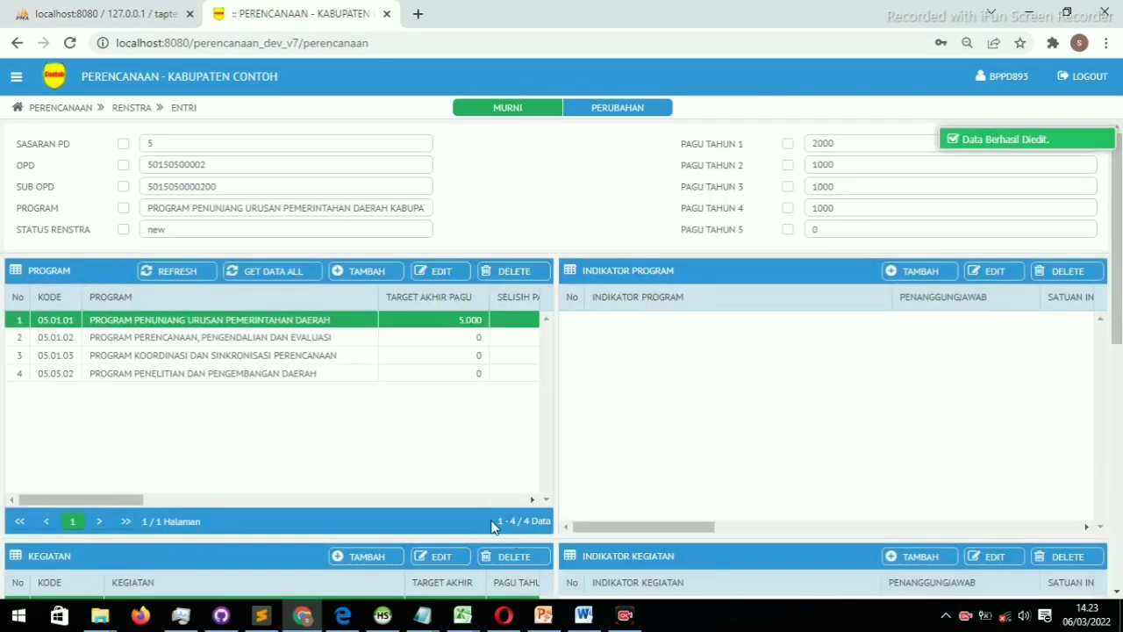
Review programs 05.01.01, 05.01.02 and 05.01.03 in the Renstra grid, ending on 05.05.02 Penelitian dan Pengembangan Daerah
left_click(270, 341)
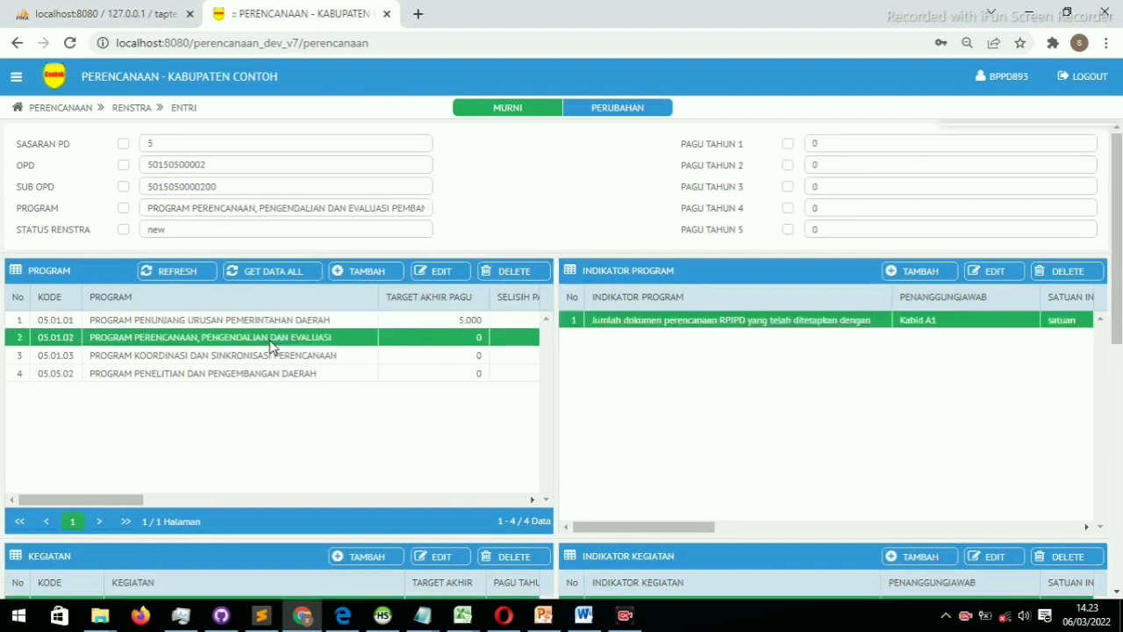
left_click(262, 357)
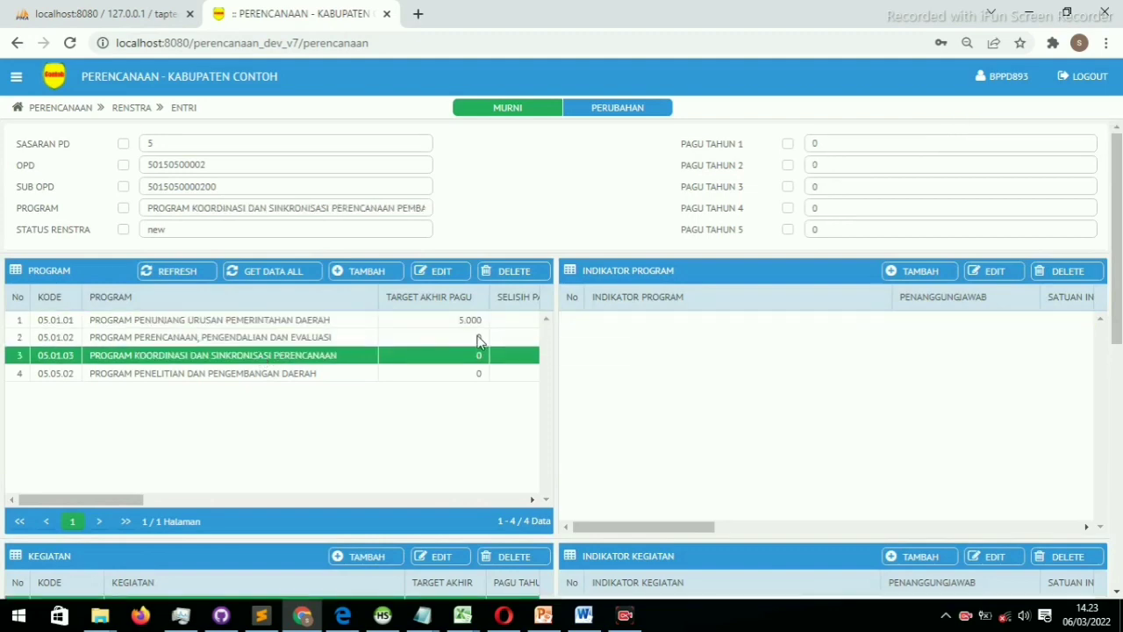
left_click(273, 375)
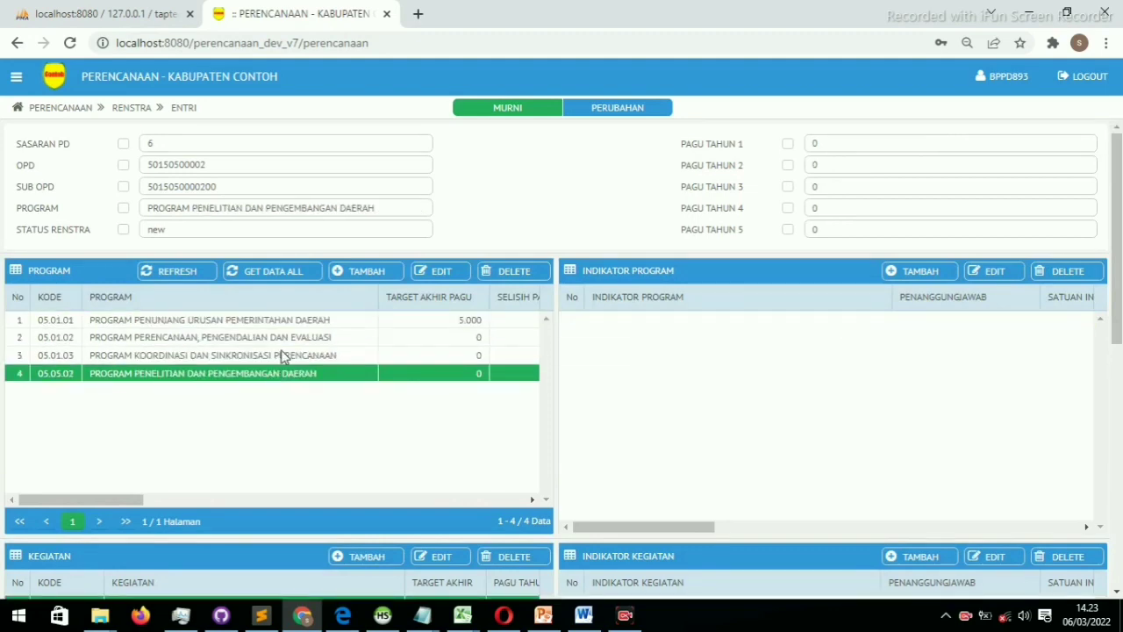
left_click(281, 355)
left_click(288, 339)
left_click(299, 321)
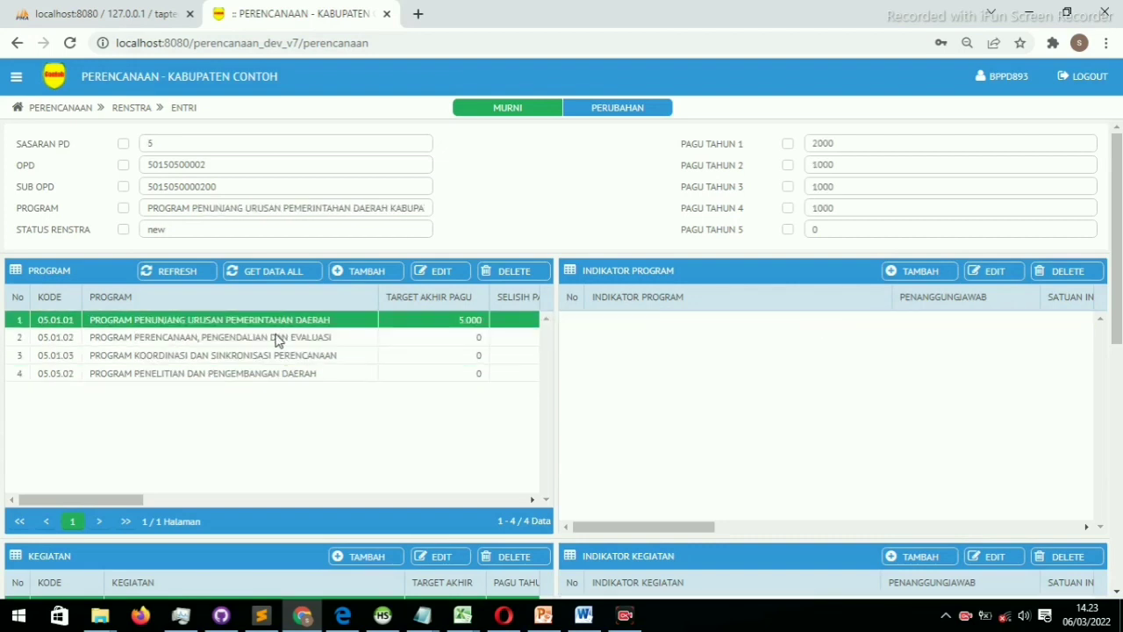
left_click(277, 340)
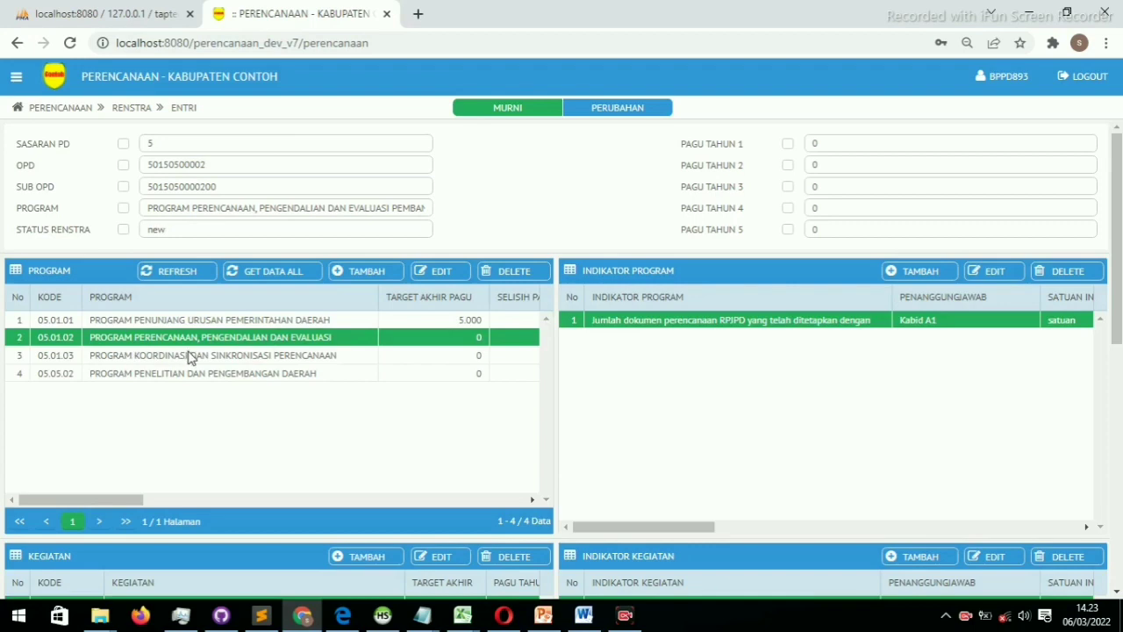
left_click(202, 322)
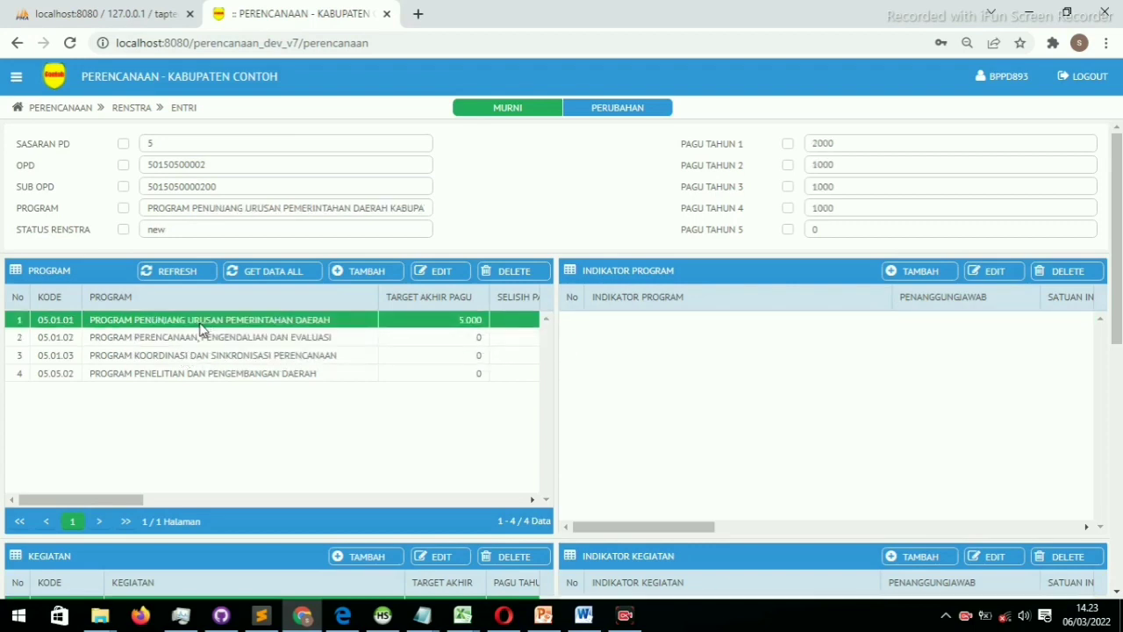
left_click(308, 359)
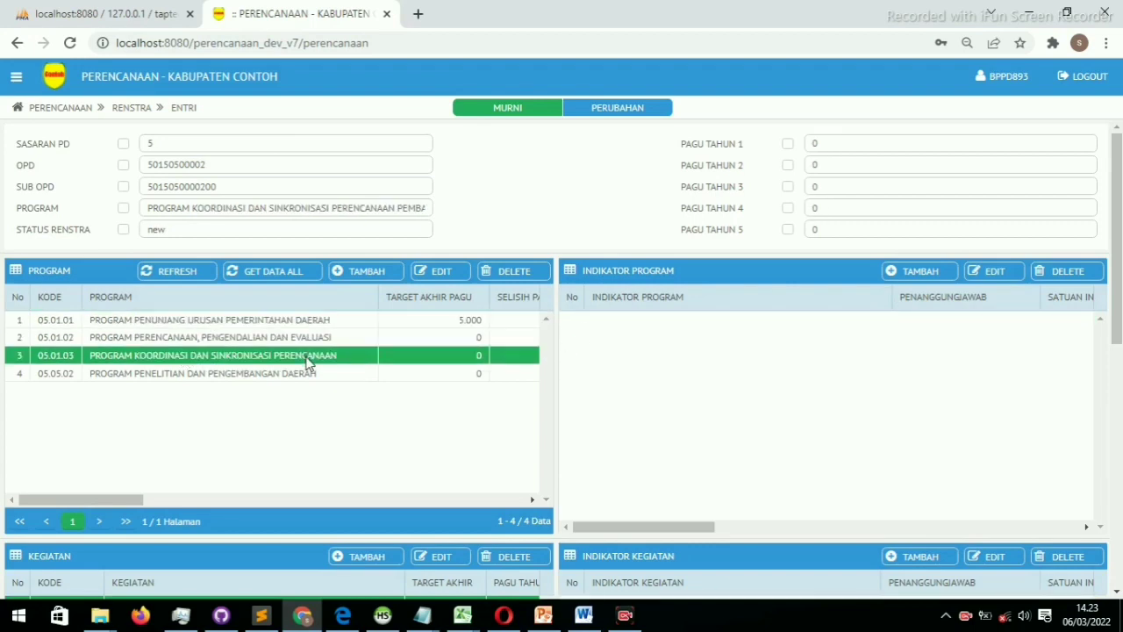
left_click(280, 378)
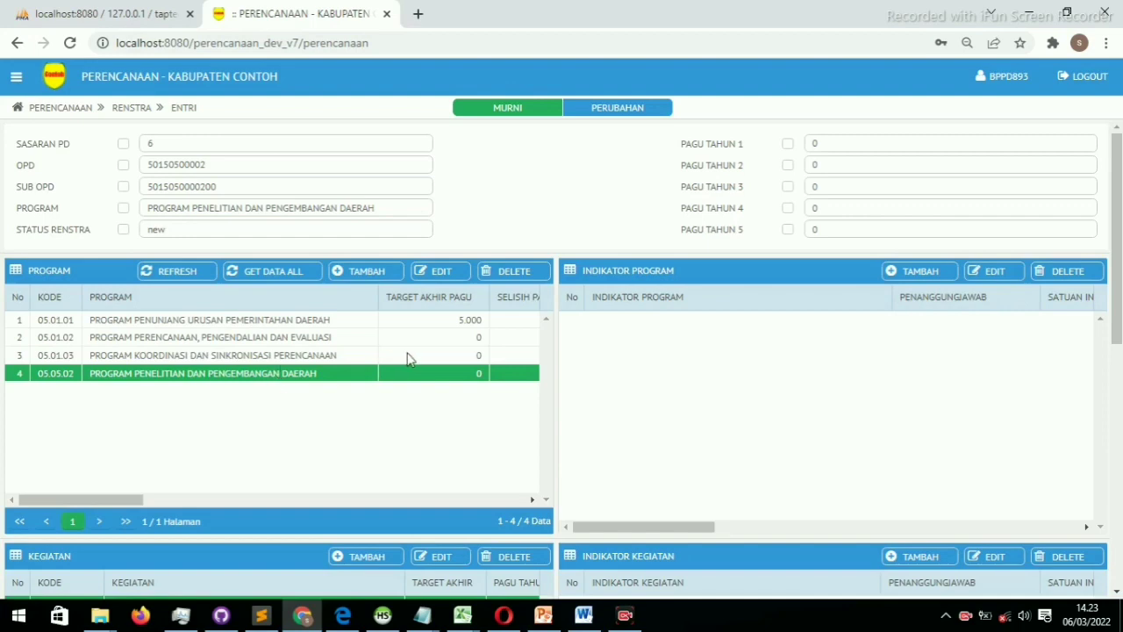
Open a new program indicator for 05.05.02 and confirm Kabid A1 and Kabid B1 are offered as Penanggungjawab
left_click(921, 271)
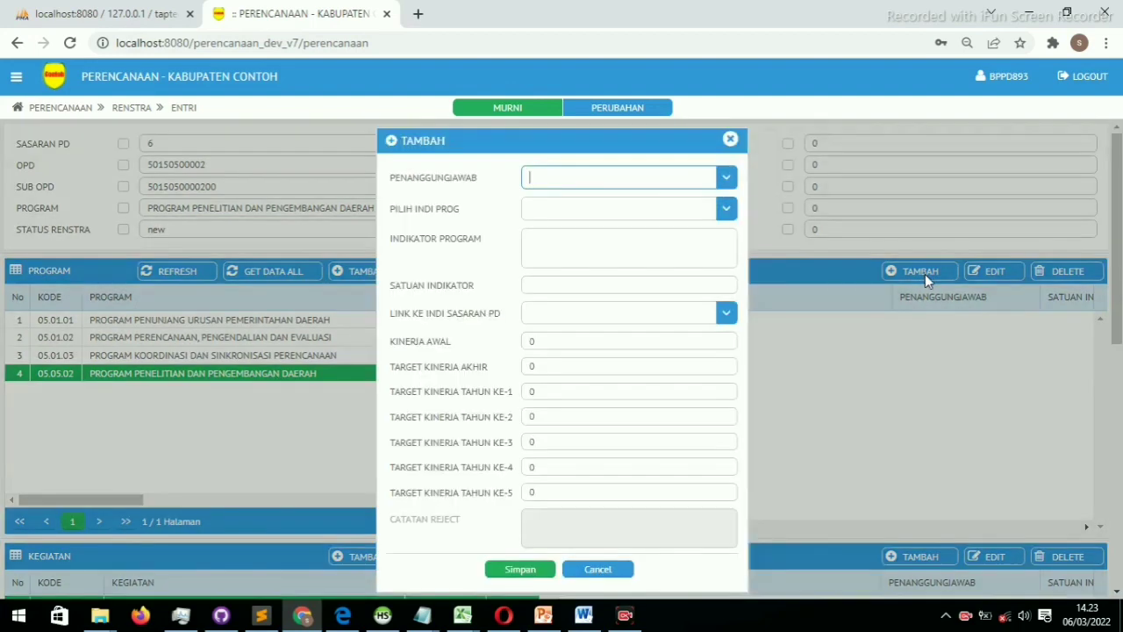
left_click(725, 179)
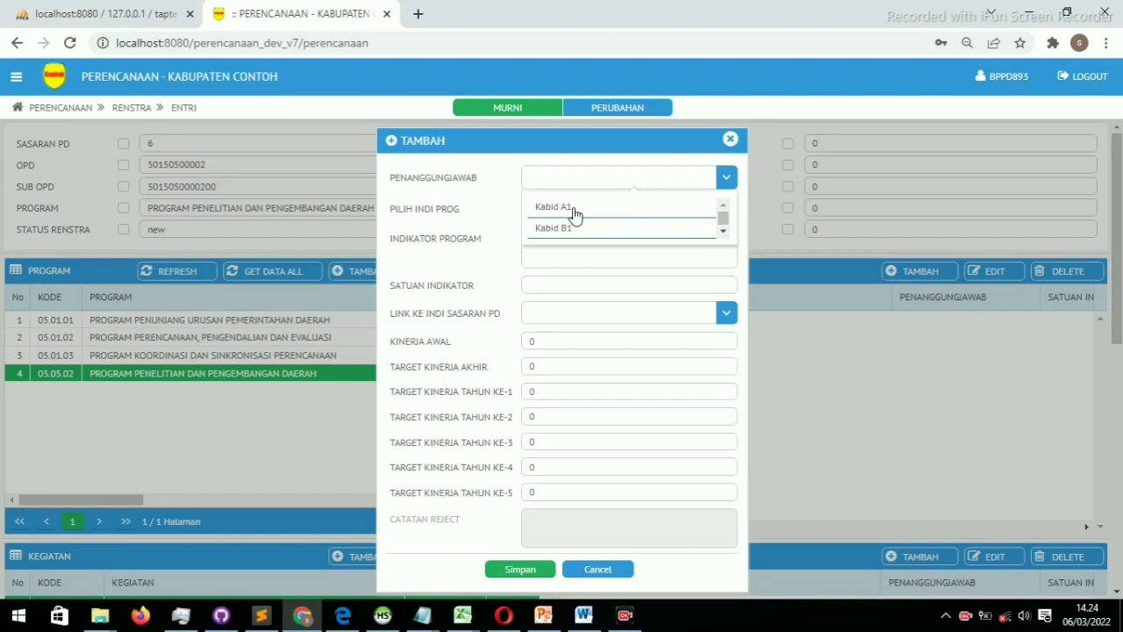
left_click(730, 138)
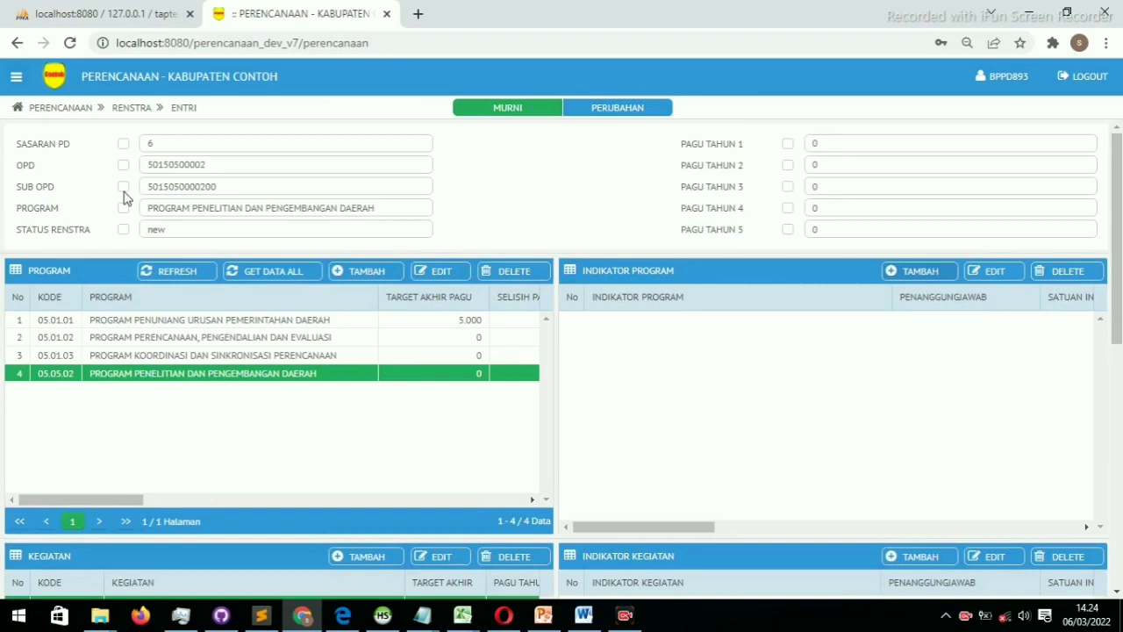
left_click(933, 271)
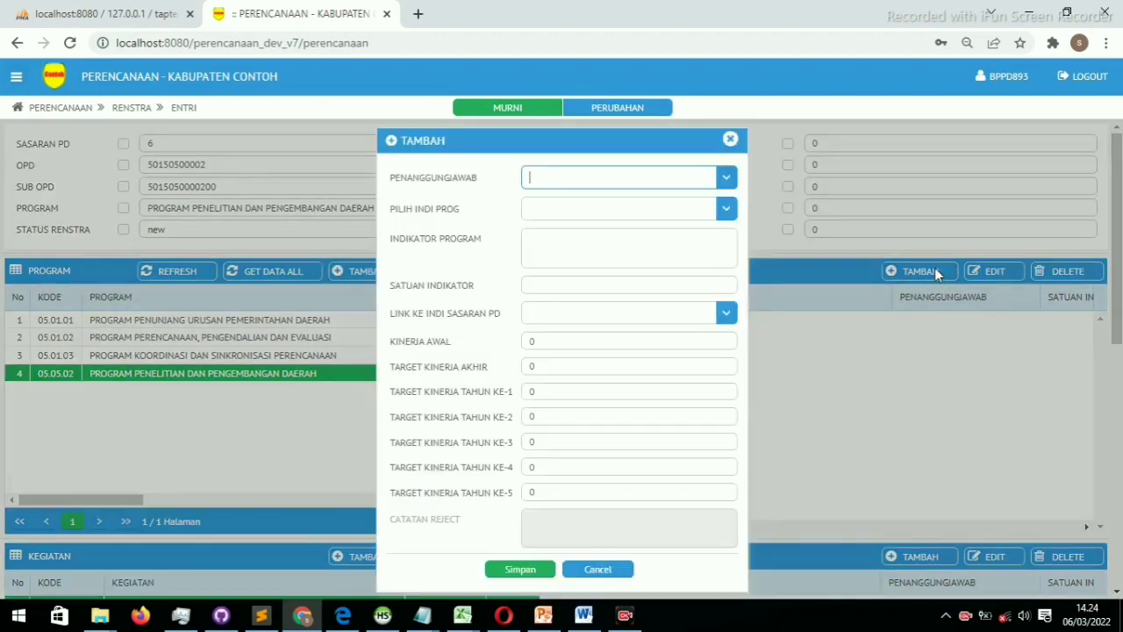
left_click(730, 140)
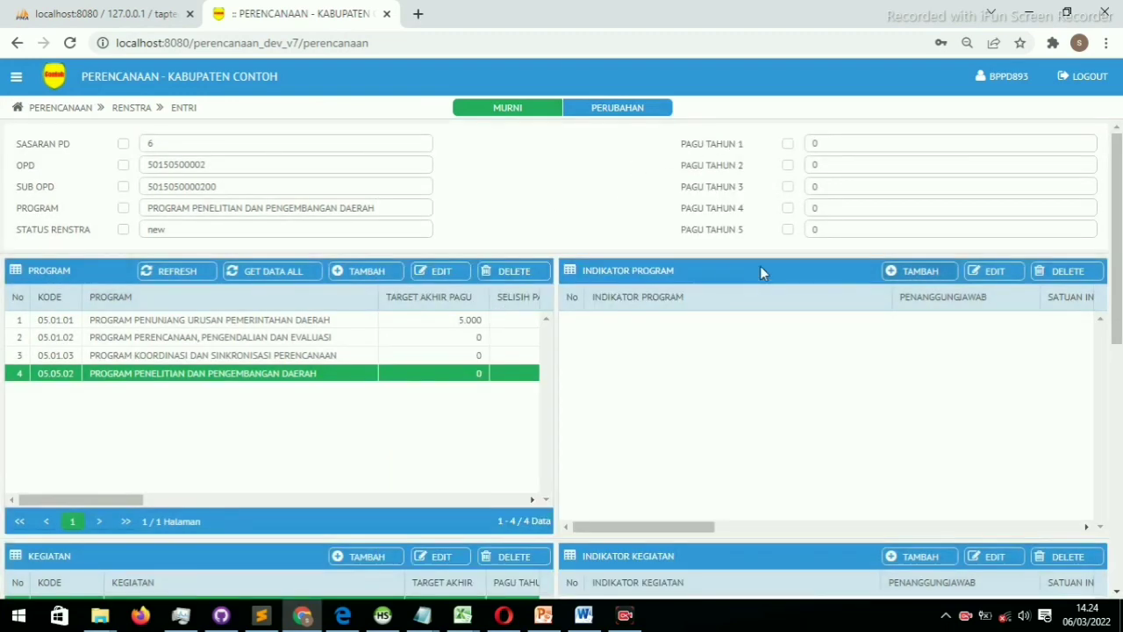
left_click(923, 272)
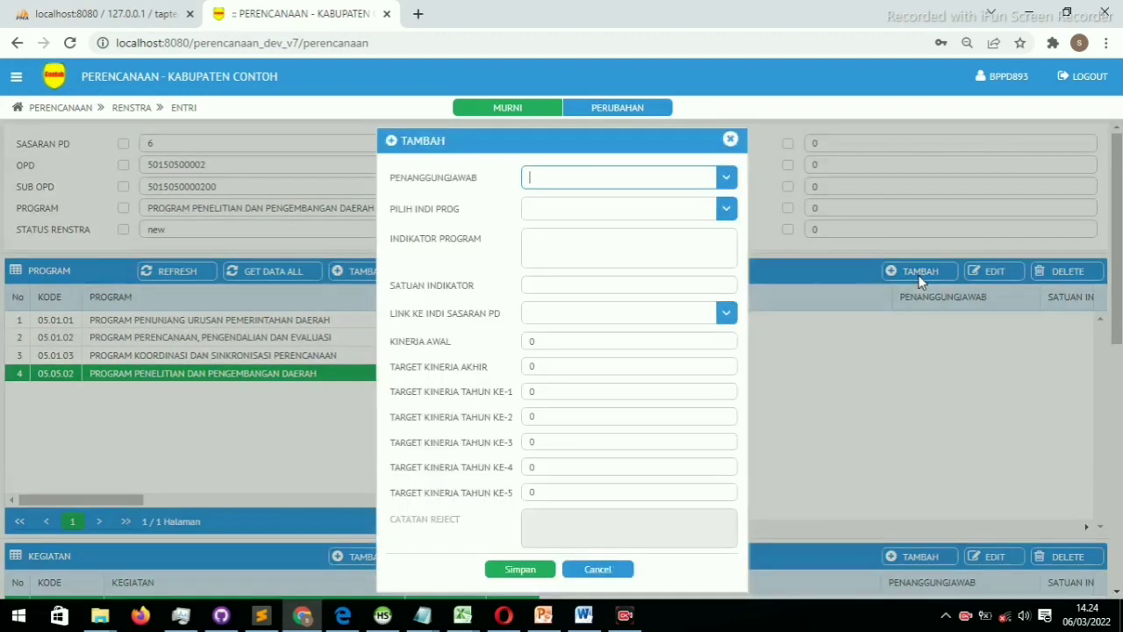
left_click(724, 179)
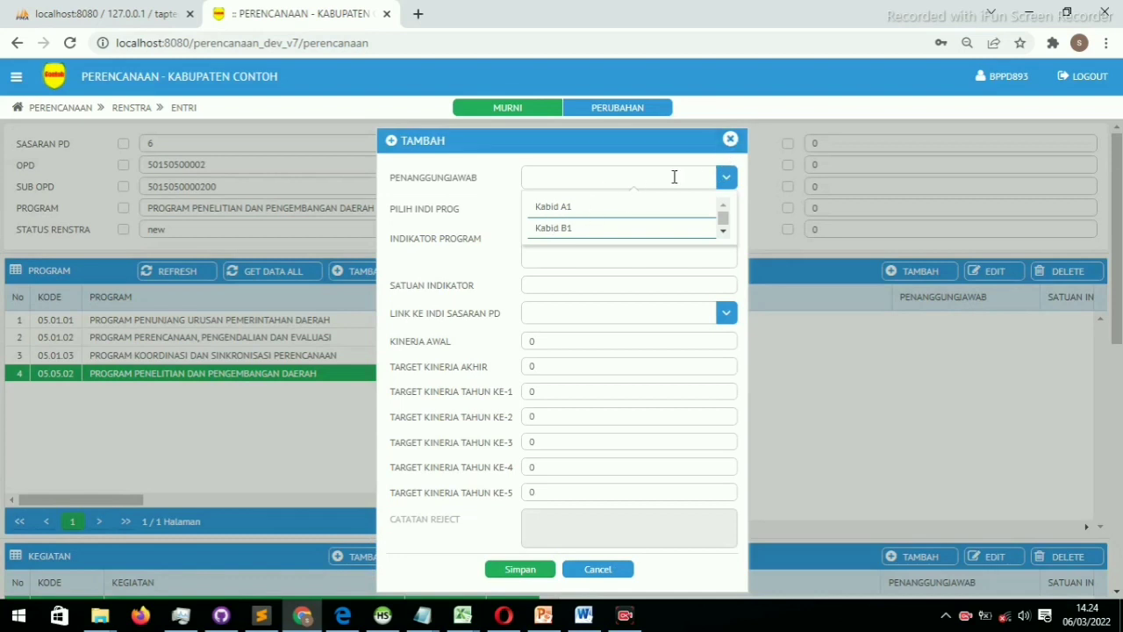
Close the program indicator form and check the officials offered for a new activity indicator
left_click(731, 140)
scroll(714, 301, "down", 5)
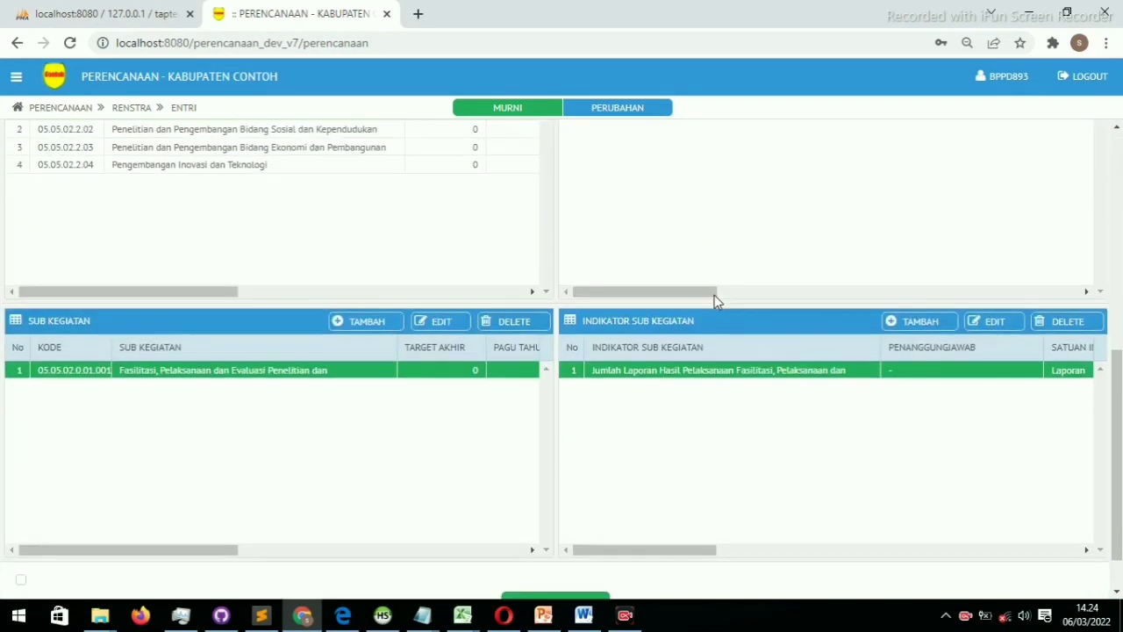
scroll(714, 301, "up", 1)
left_click(915, 146)
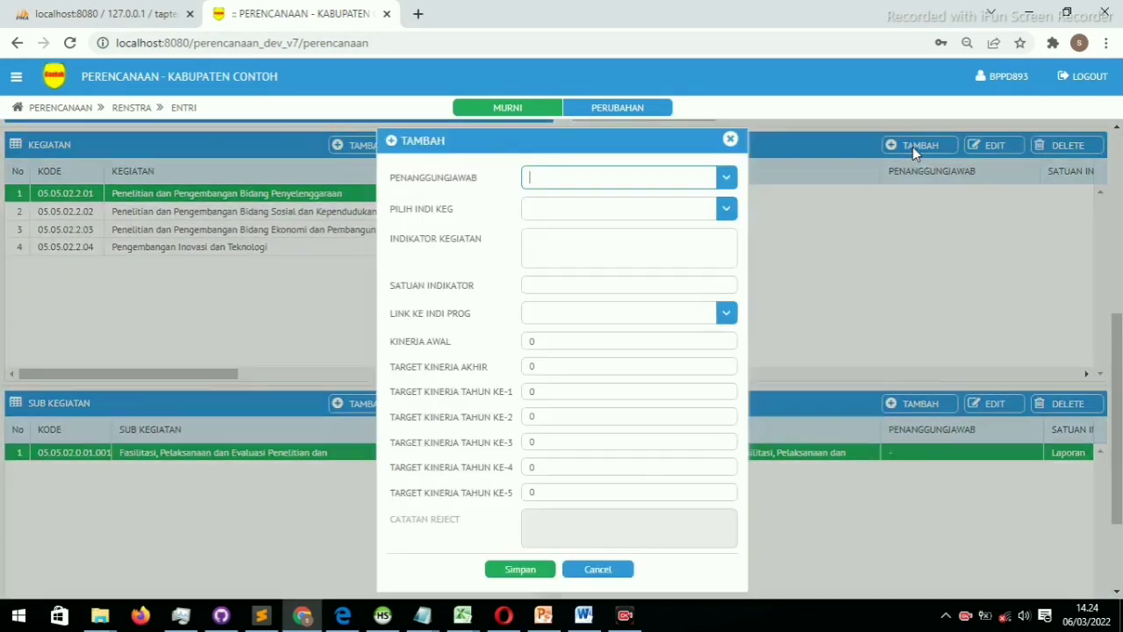
left_click(726, 178)
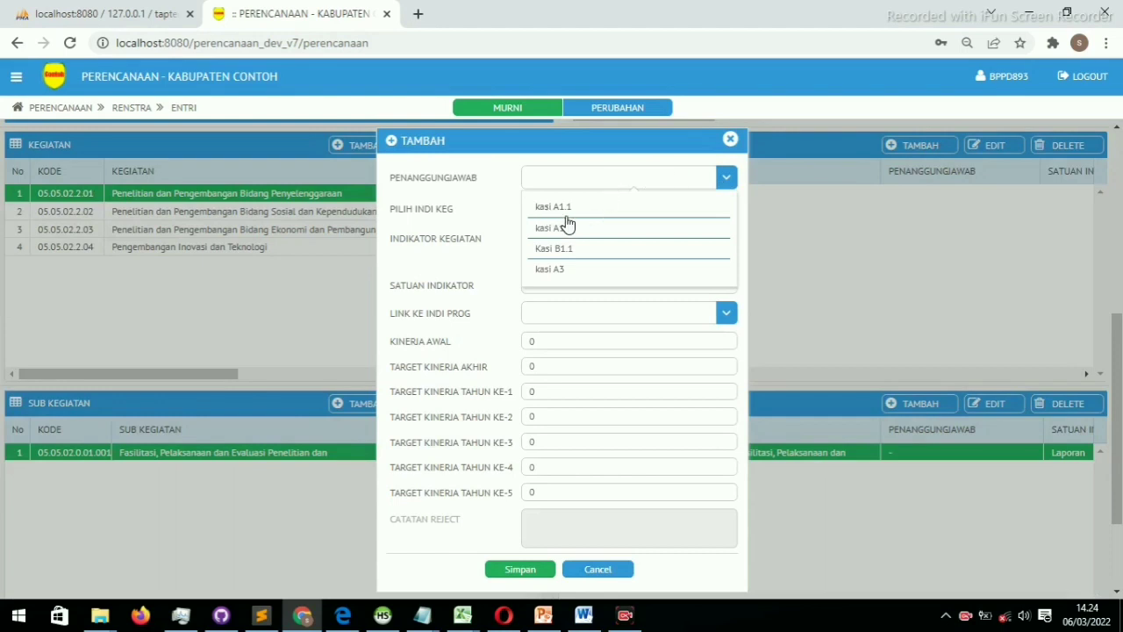
left_click(730, 140)
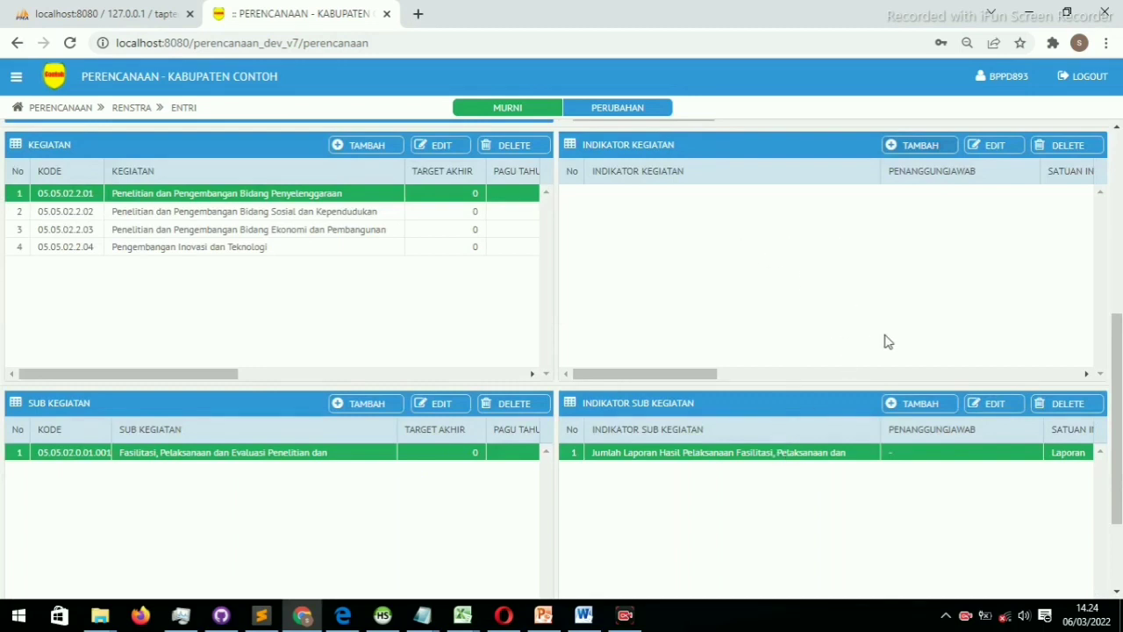
Check the officials offered for a new sub-activity indicator, then cancel without saving
left_click(917, 404)
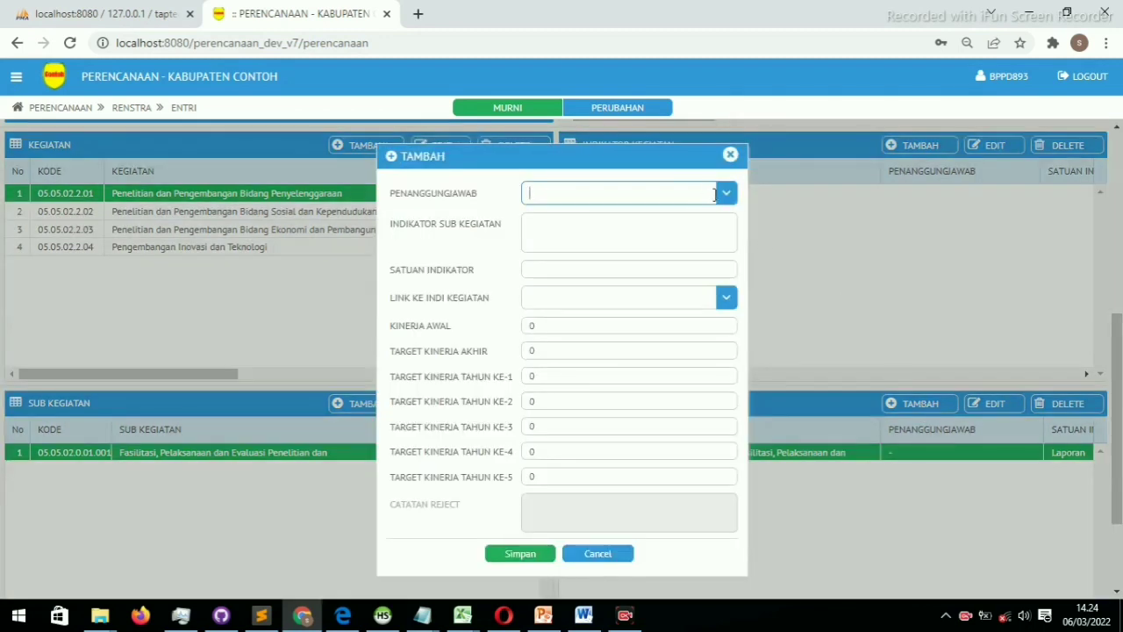
left_click(727, 197)
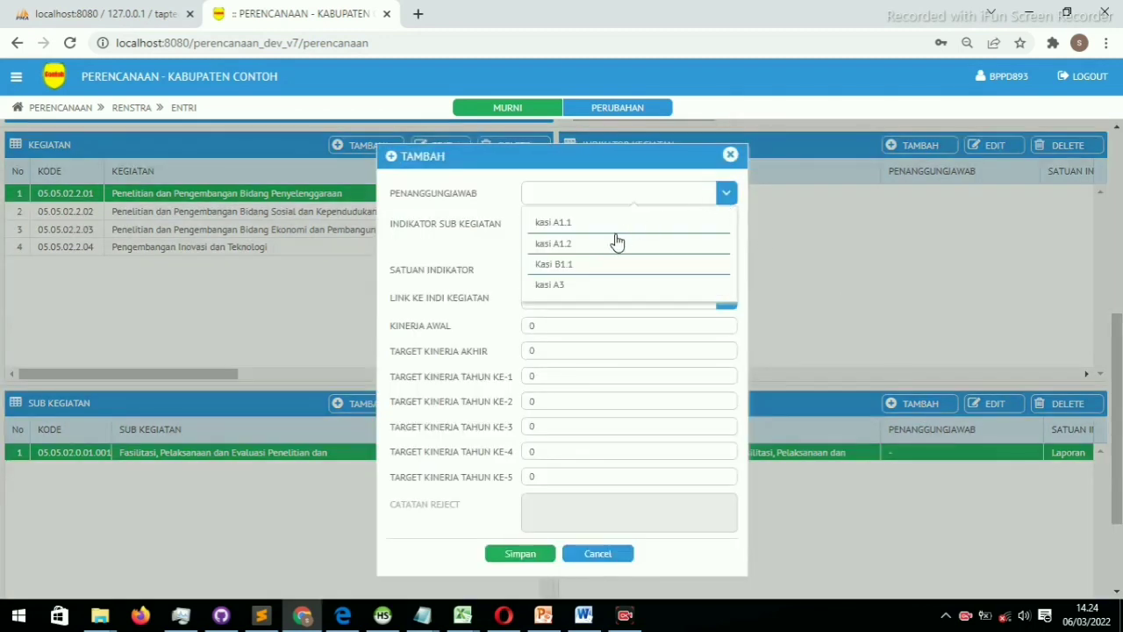
left_click(599, 554)
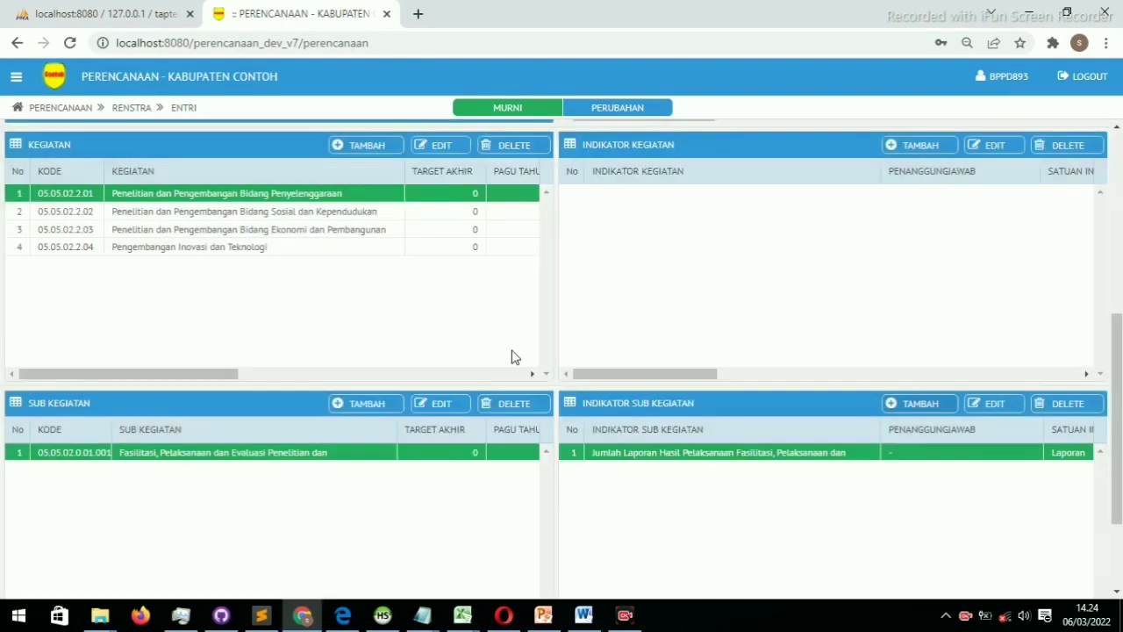
scroll(336, 313, "up", 5)
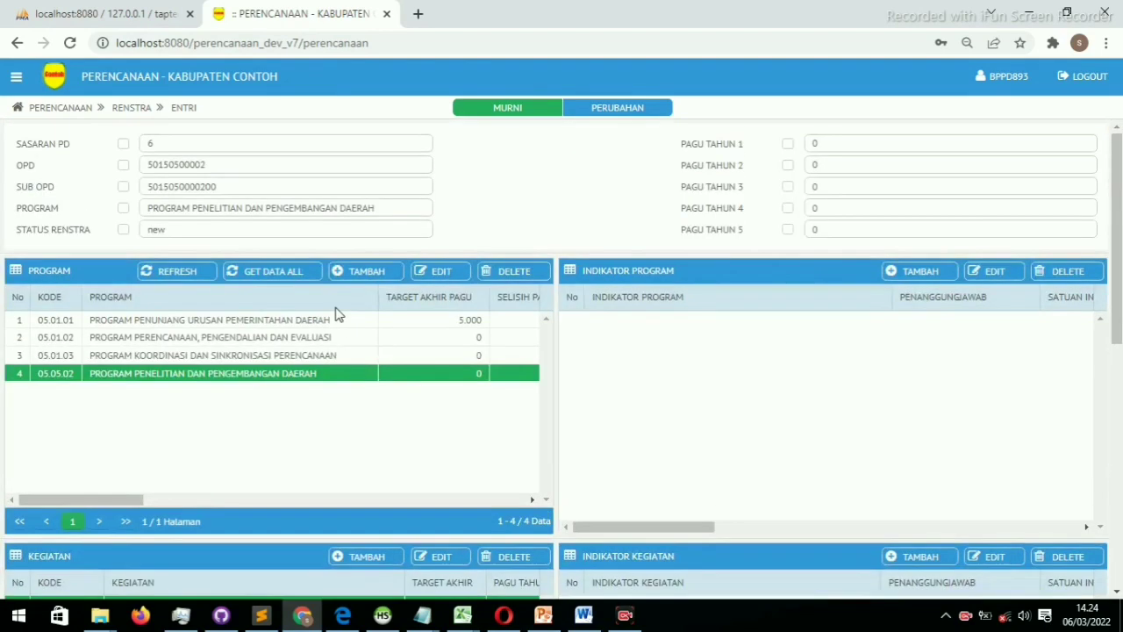
Go to Setting > Penanggungjawab and view the kasi under Kabid A1 and Kabid B1
left_click(16, 77)
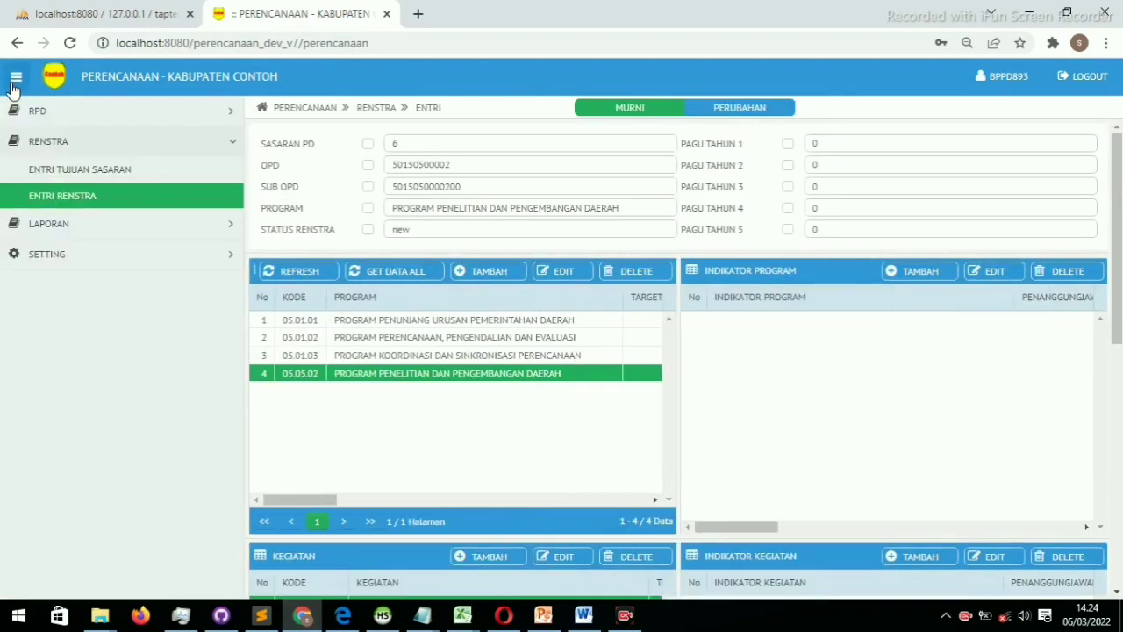
left_click(50, 255)
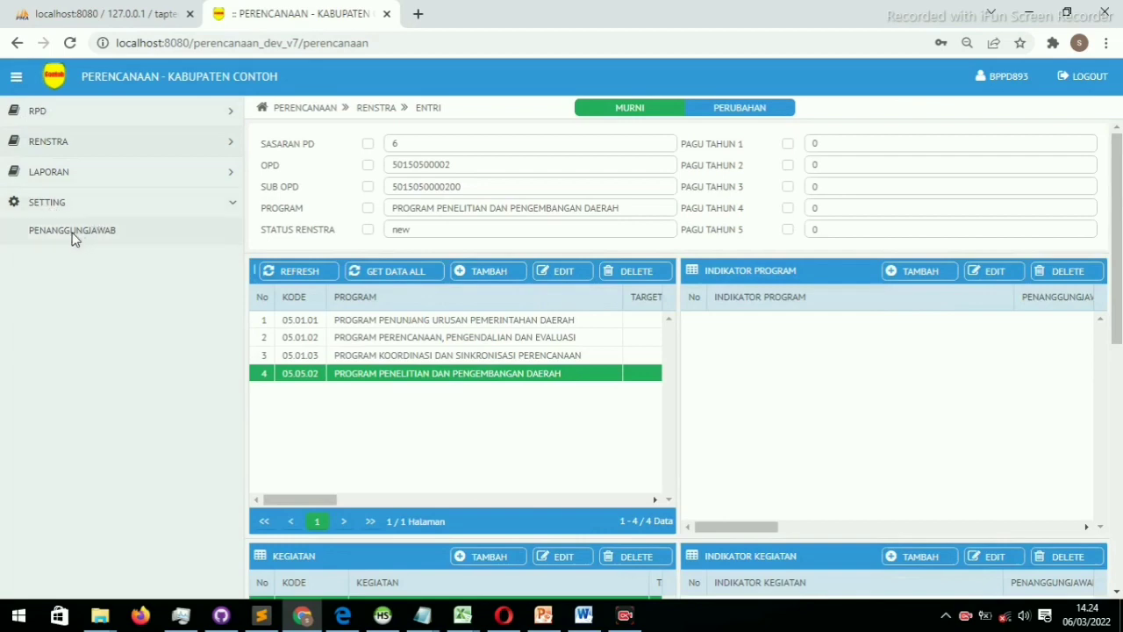
left_click(76, 235)
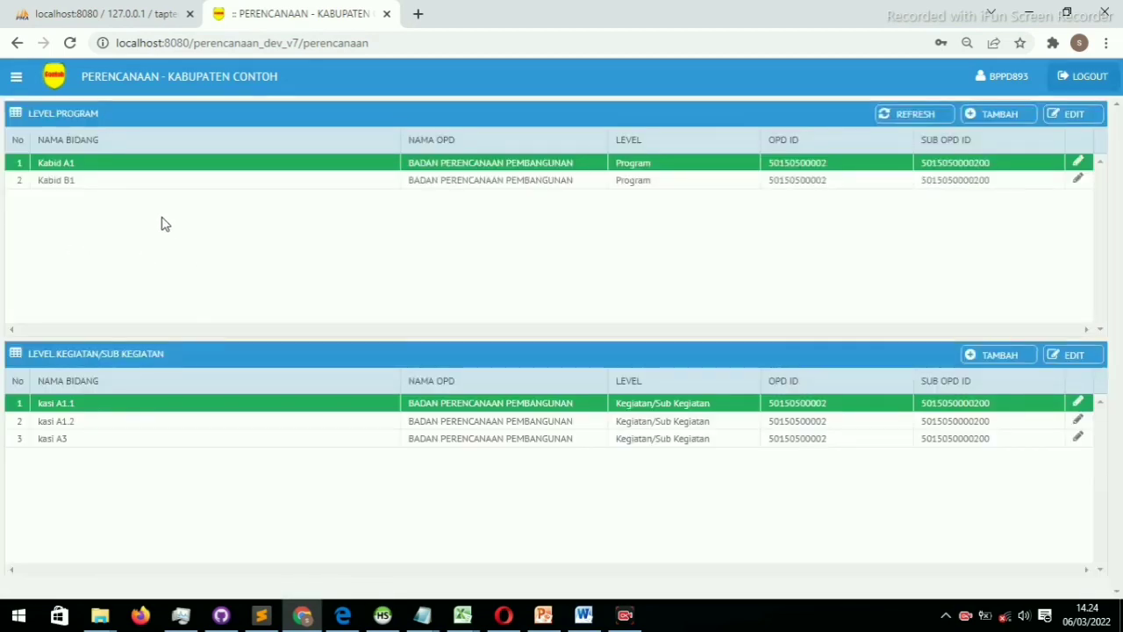
left_click(95, 181)
left_click(106, 167)
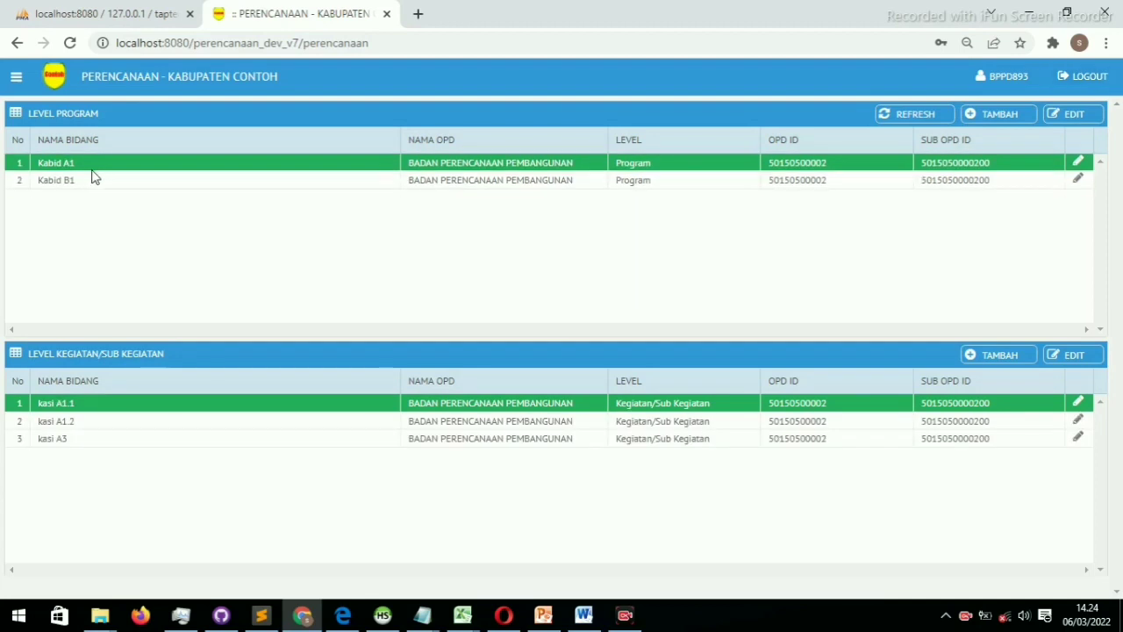
left_click(88, 186)
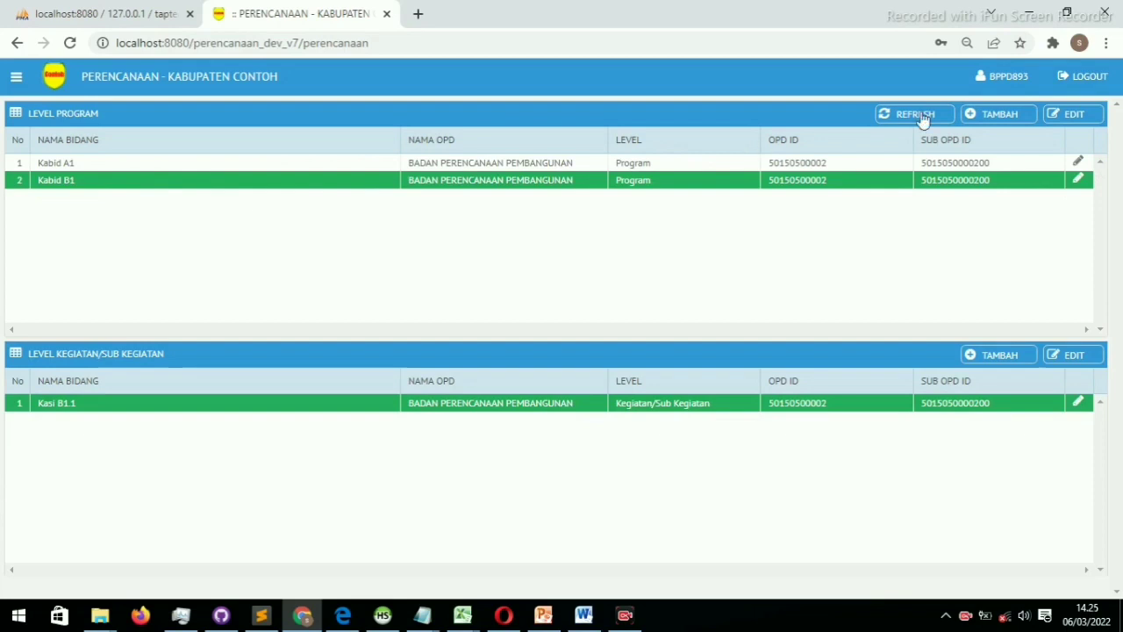
Add and save 'Kabid C1' as a new Level Program official
left_click(991, 115)
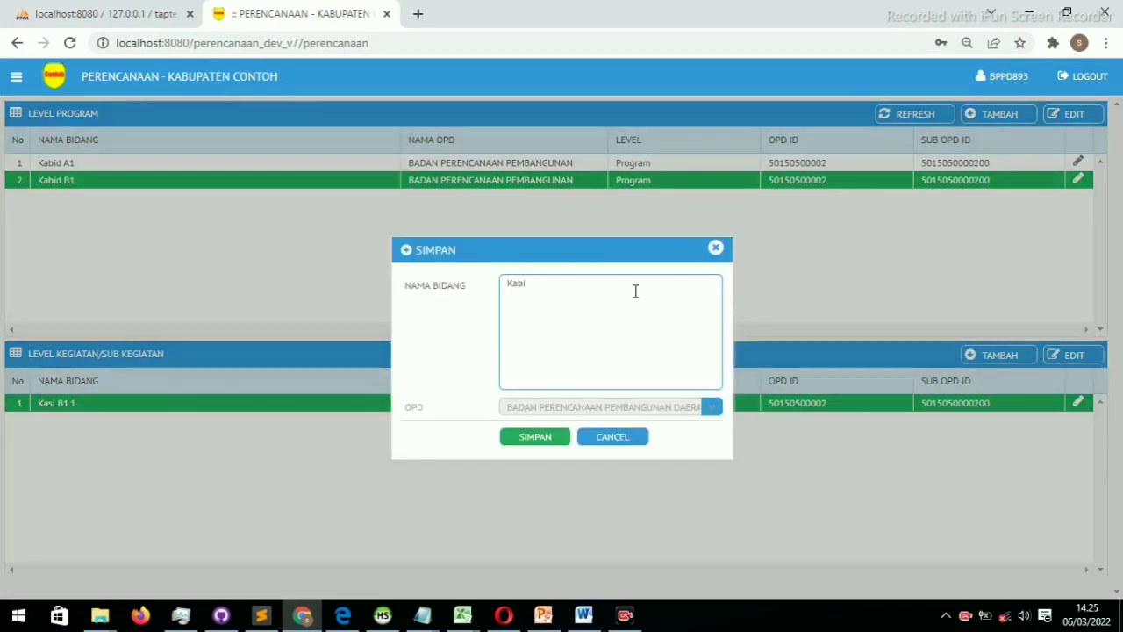
type("Kabid C1")
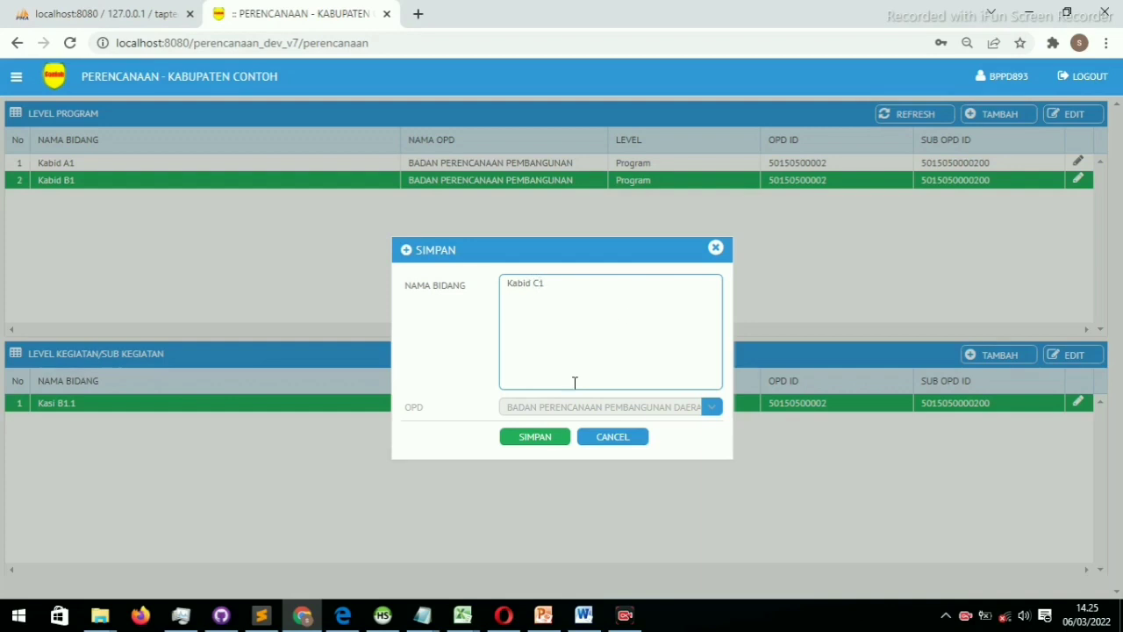
left_click(530, 439)
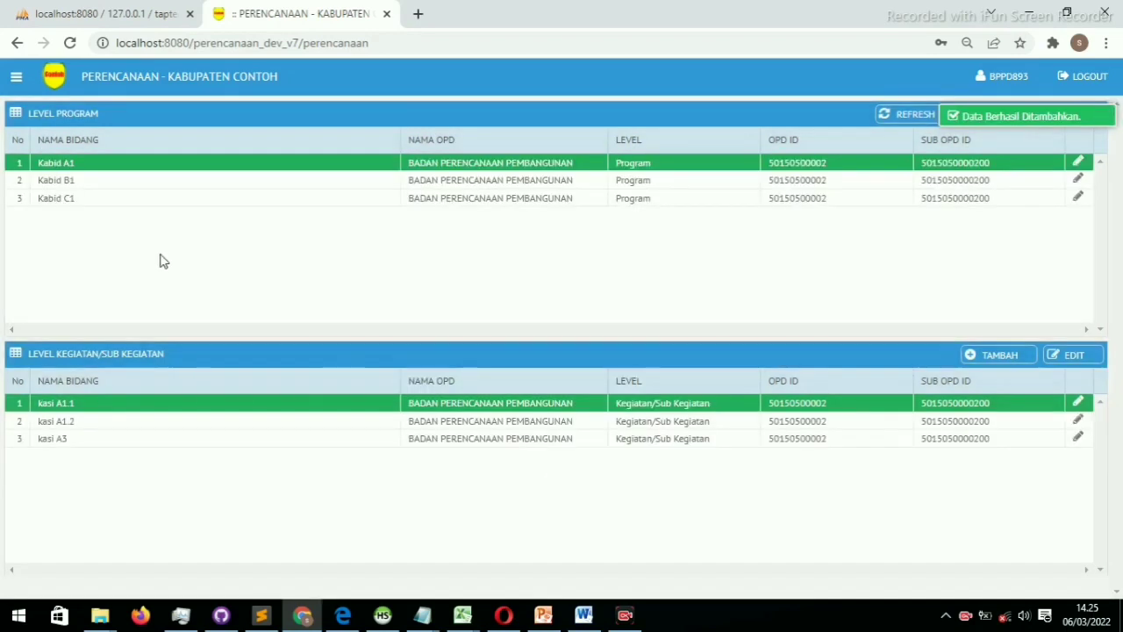
left_click(93, 199)
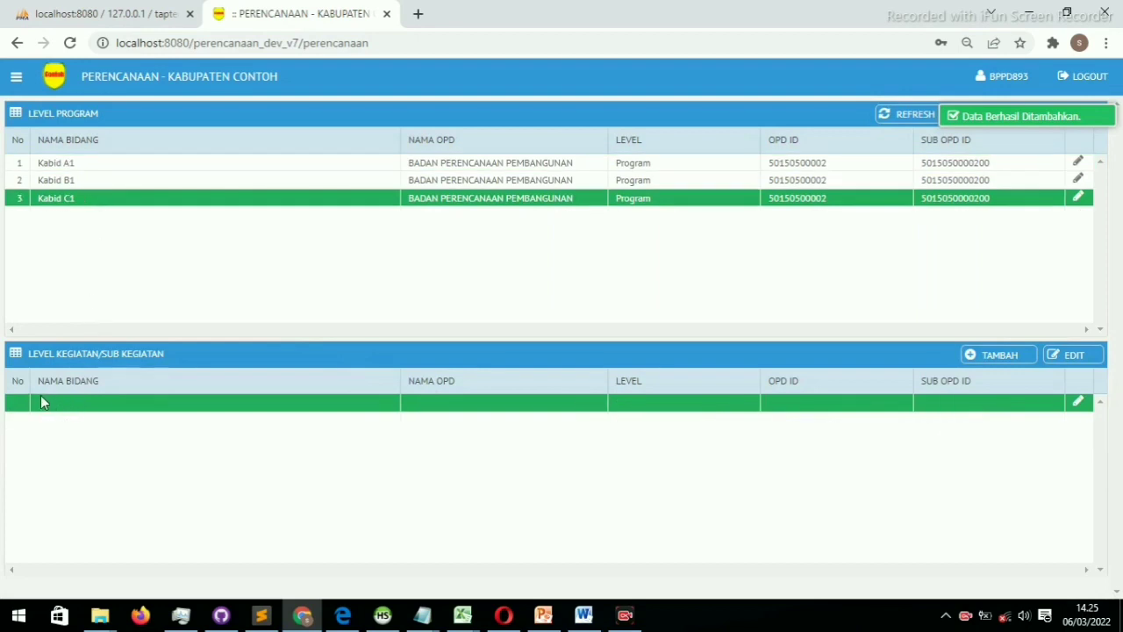
left_click(125, 185)
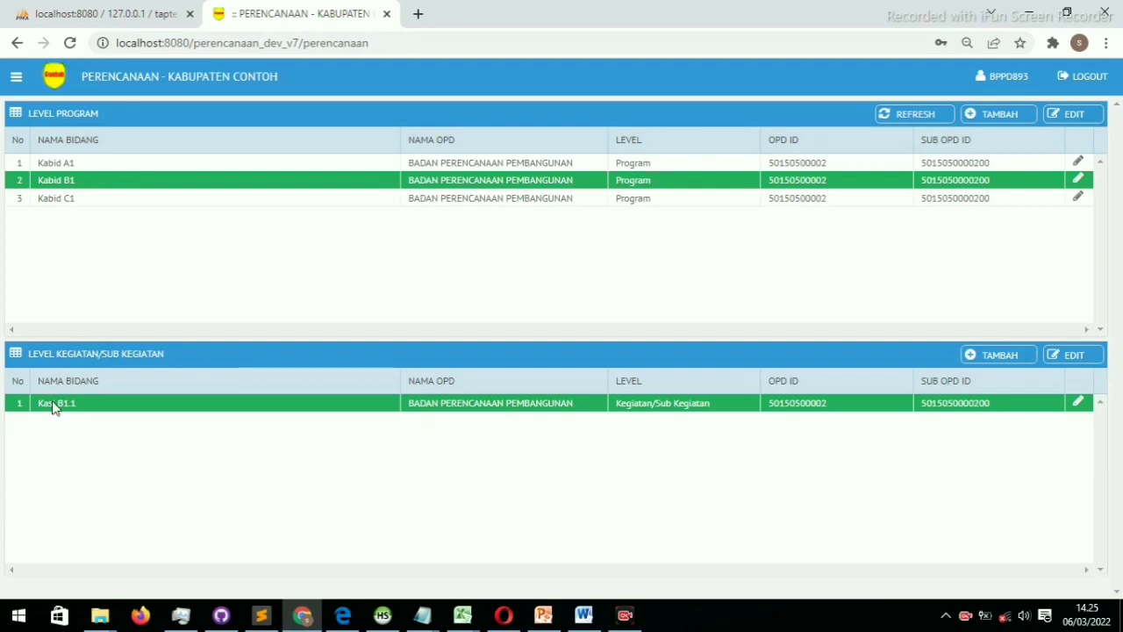
left_click(143, 166)
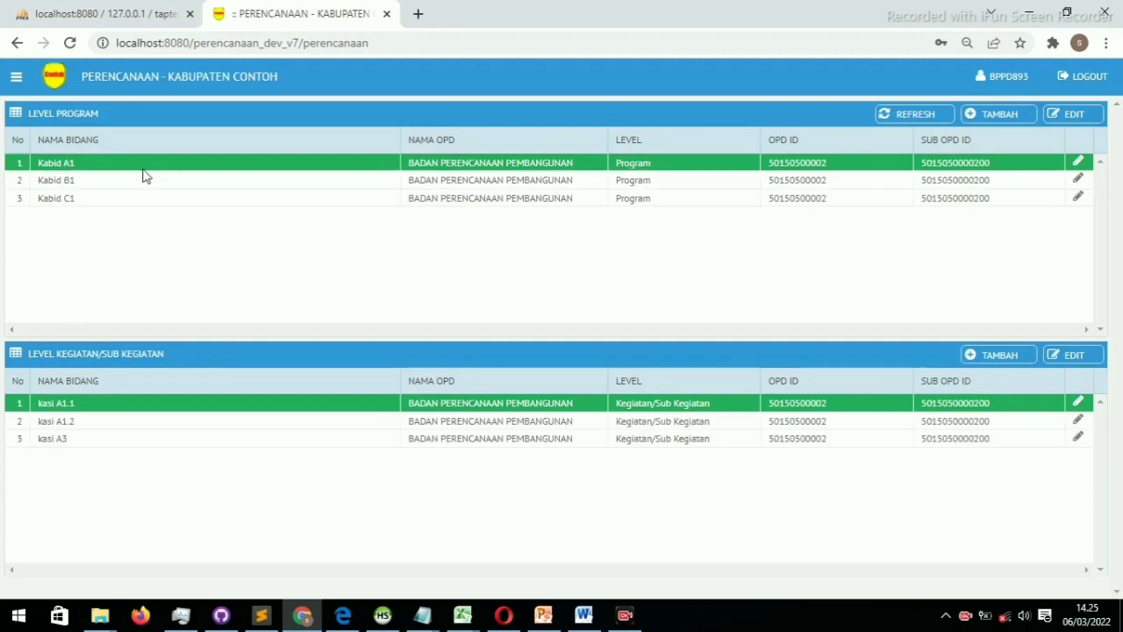
Select Kabid C1 and save 'kasi c' as its Level Kegiatan/Sub Kegiatan official
left_click(130, 203)
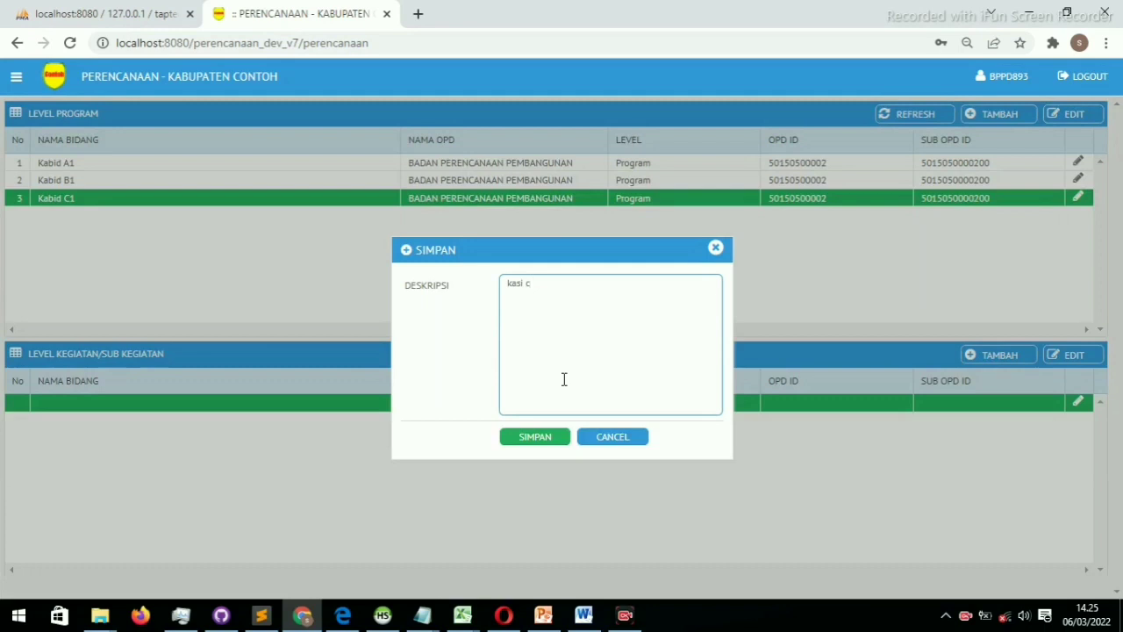
left_click(544, 443)
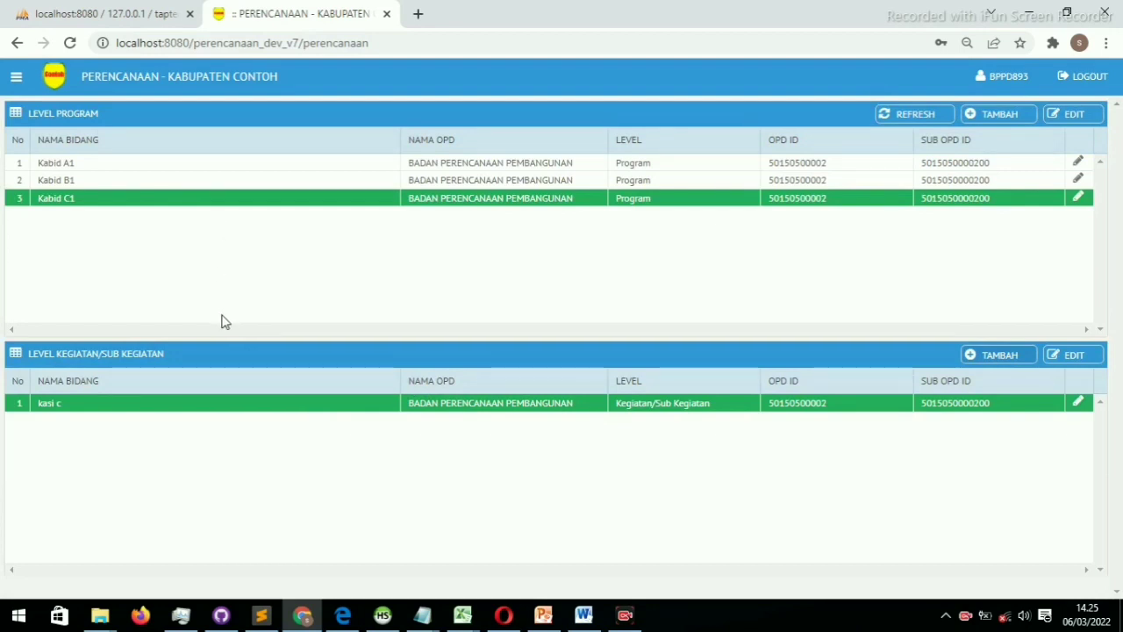
left_click(145, 168)
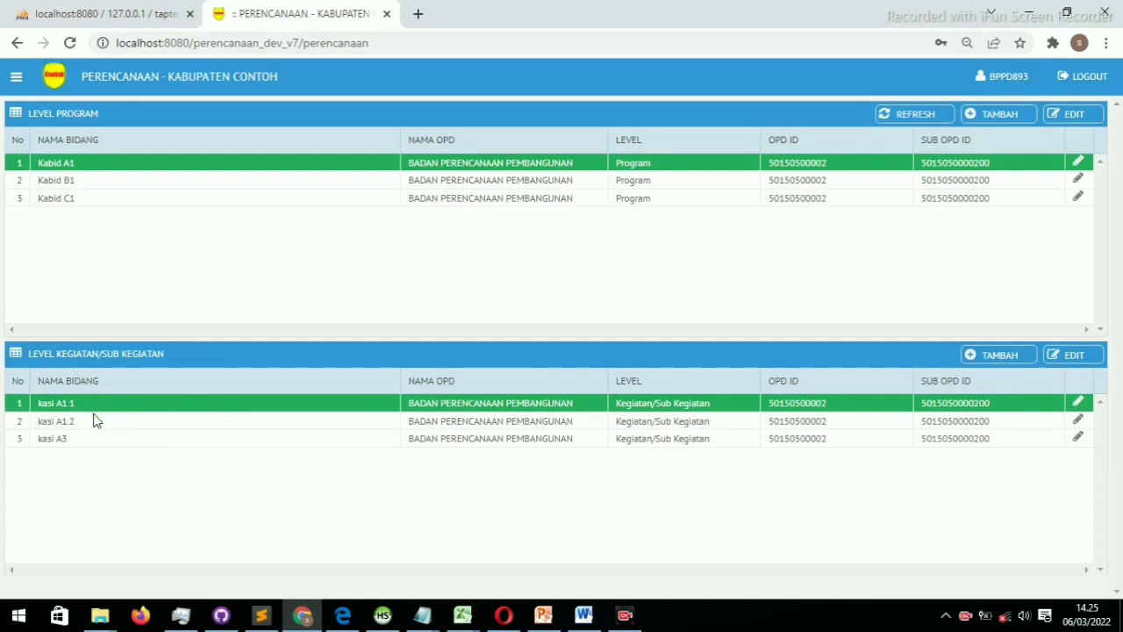
Under Kabid B1, rename the kasi row from Kasi B1.1 to 'Kasi B1.2'
left_click(169, 185)
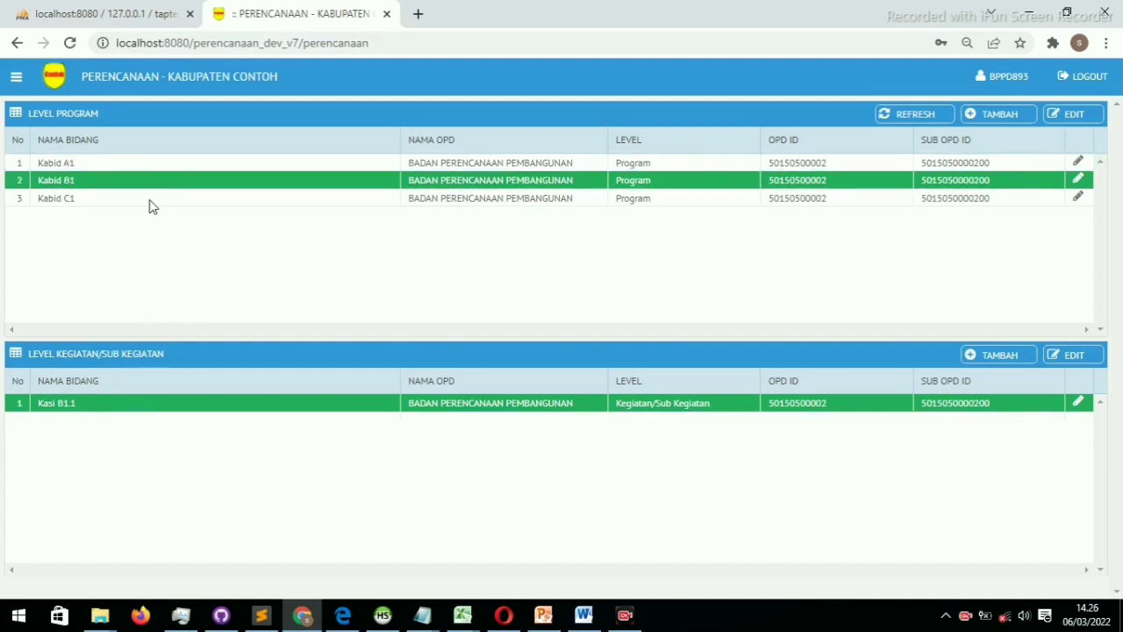
left_click(150, 203)
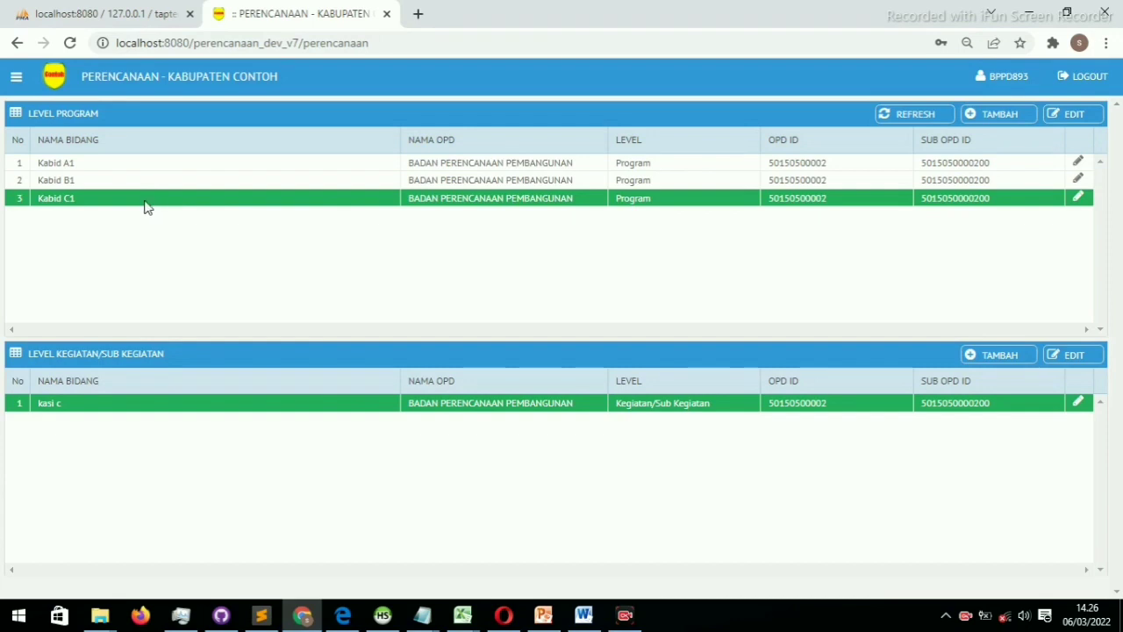
left_click(184, 183)
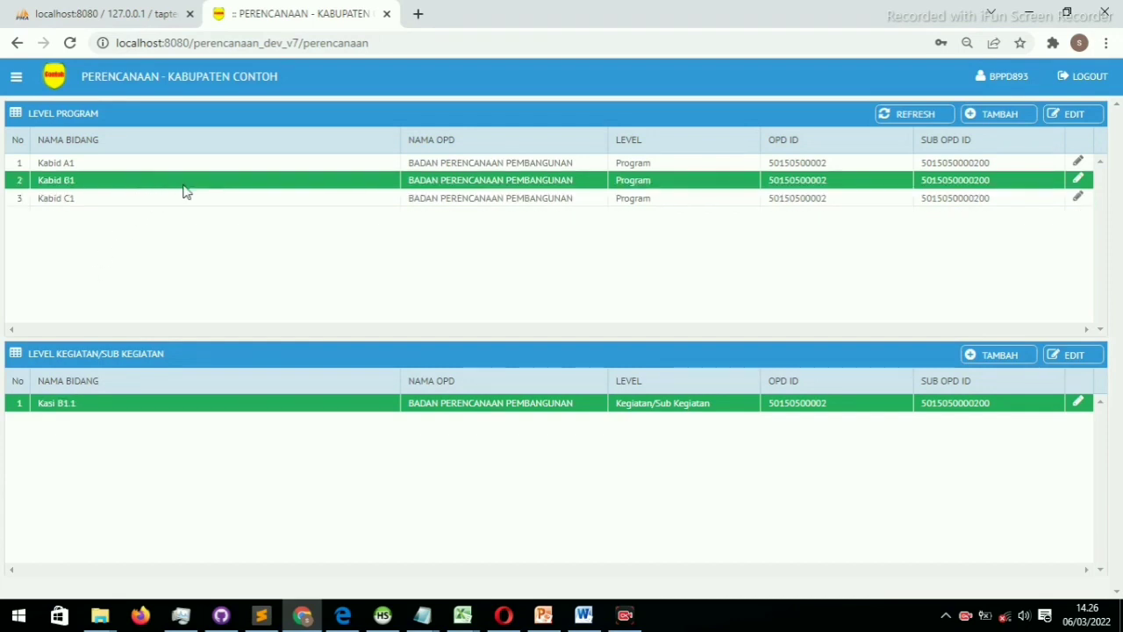
double_click(77, 405)
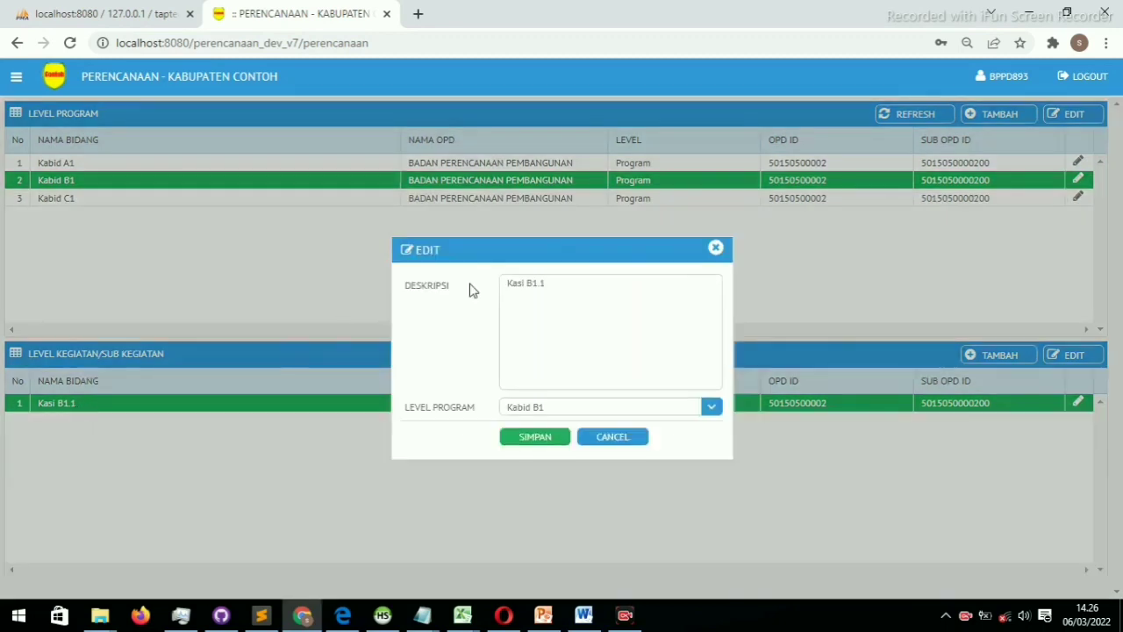
left_click(581, 281)
key("BackSpace")
type("2")
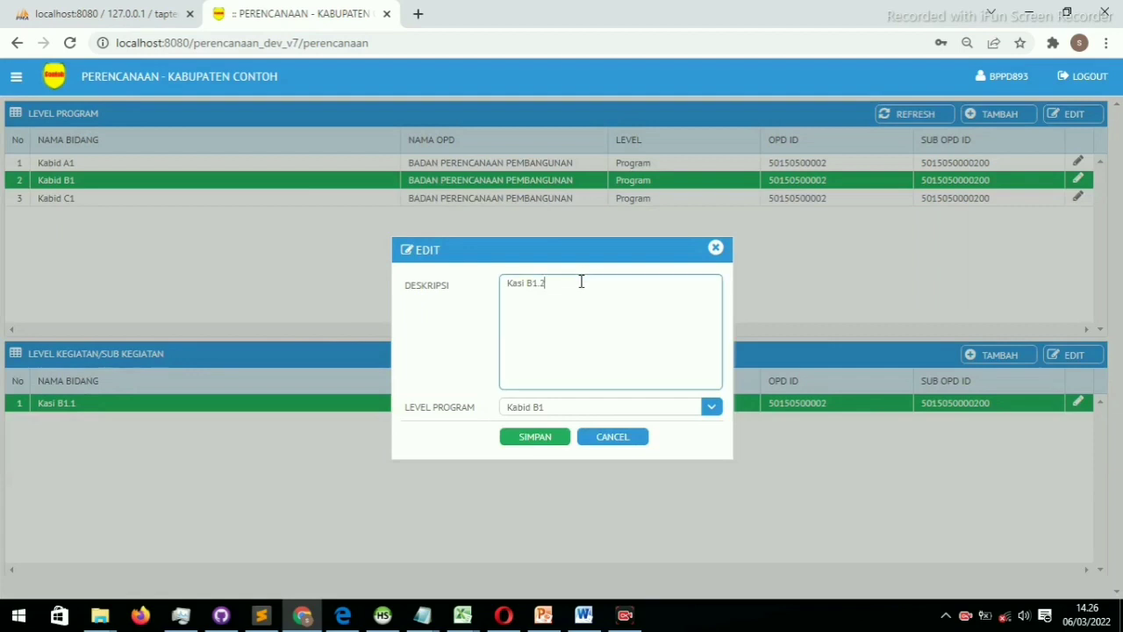
left_click(533, 436)
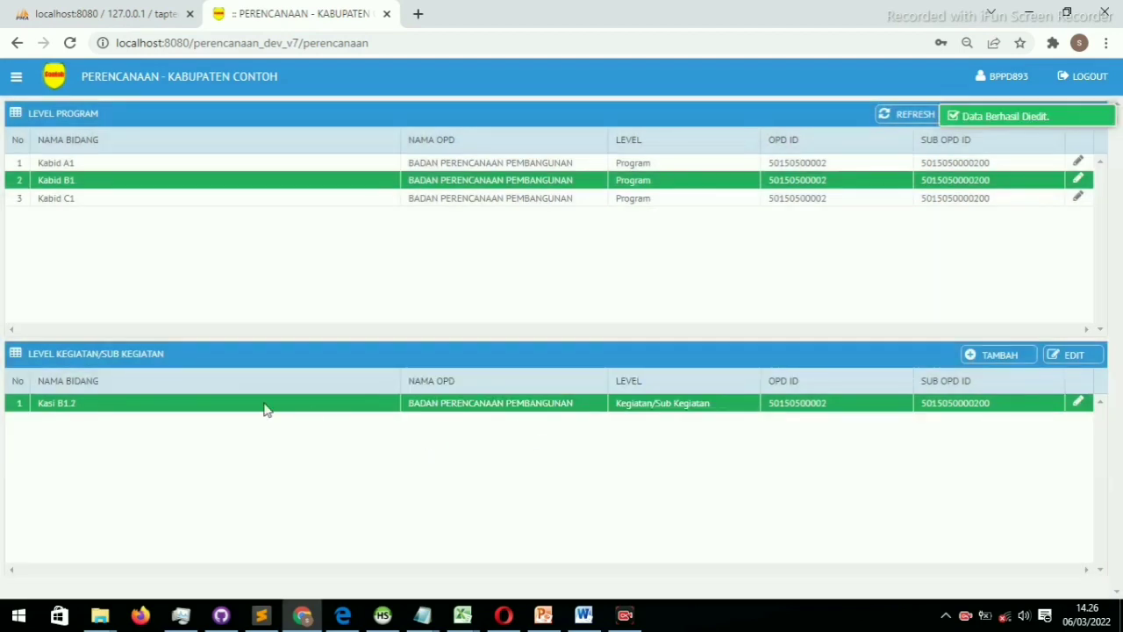
Change the Kabid B1 kasi description to a dash '-'
double_click(197, 410)
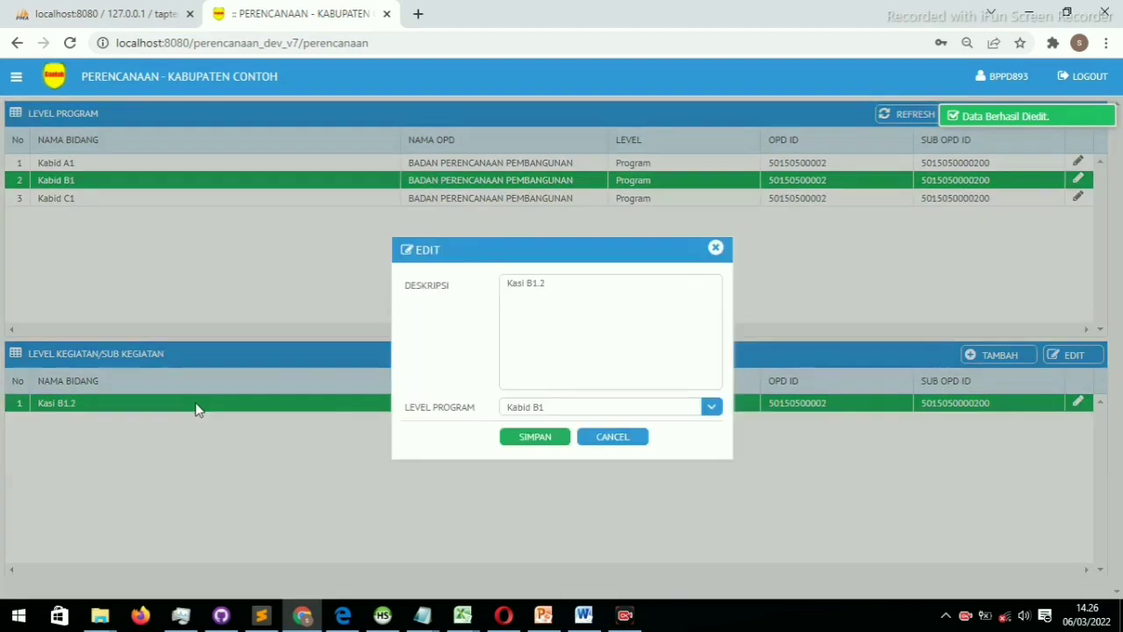
left_click_drag(576, 289, 494, 280)
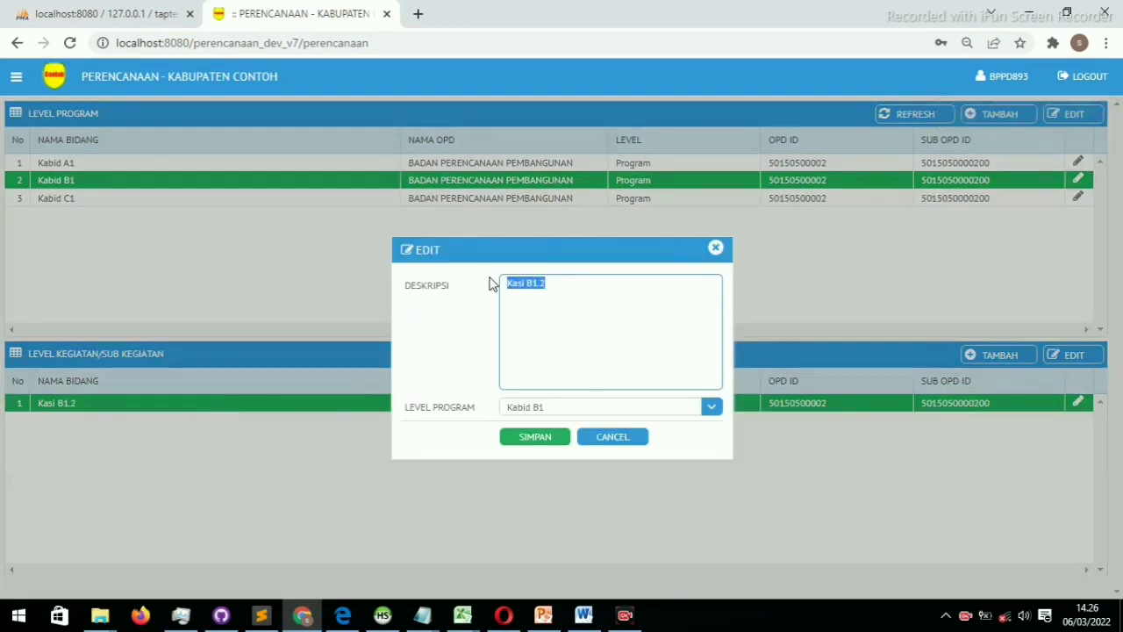
key("BackSpace")
type("-")
left_click(532, 438)
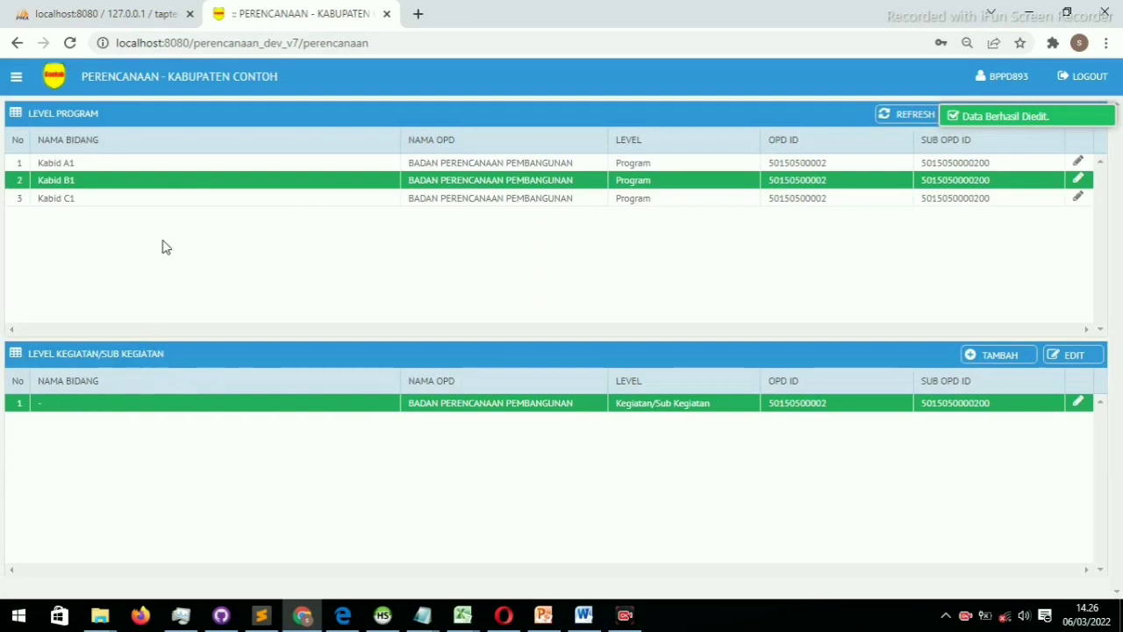
Rename the Kabid B1 kasi from '-' to 'kasi b1.1' and save
double_click(63, 403)
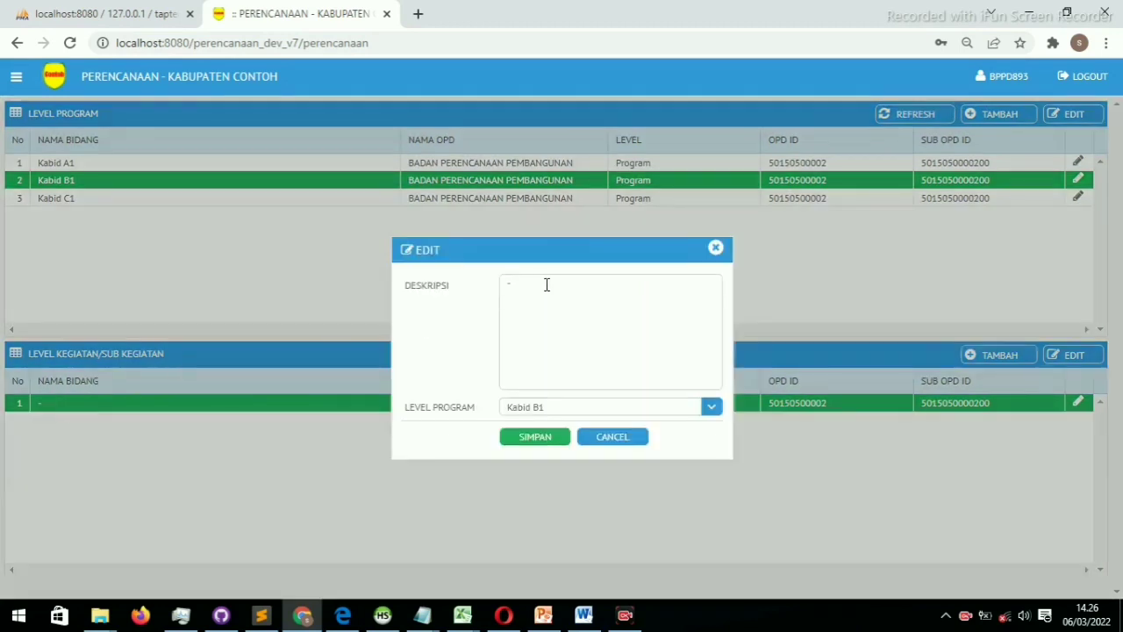
left_click_drag(547, 283, 478, 279)
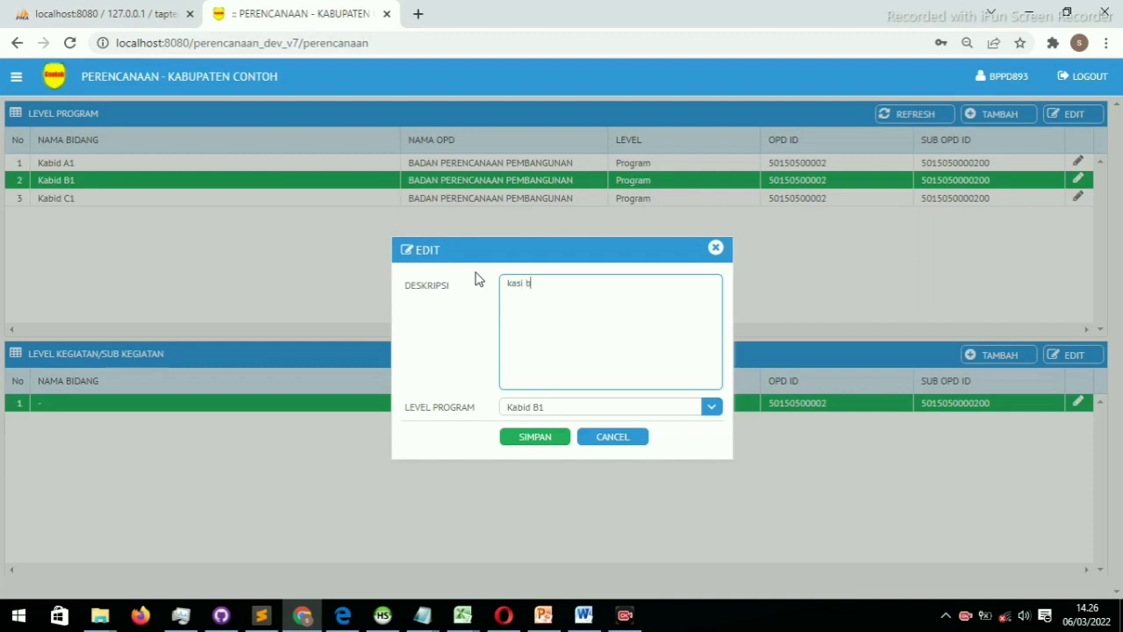
type("kasi b1.1")
left_click(529, 438)
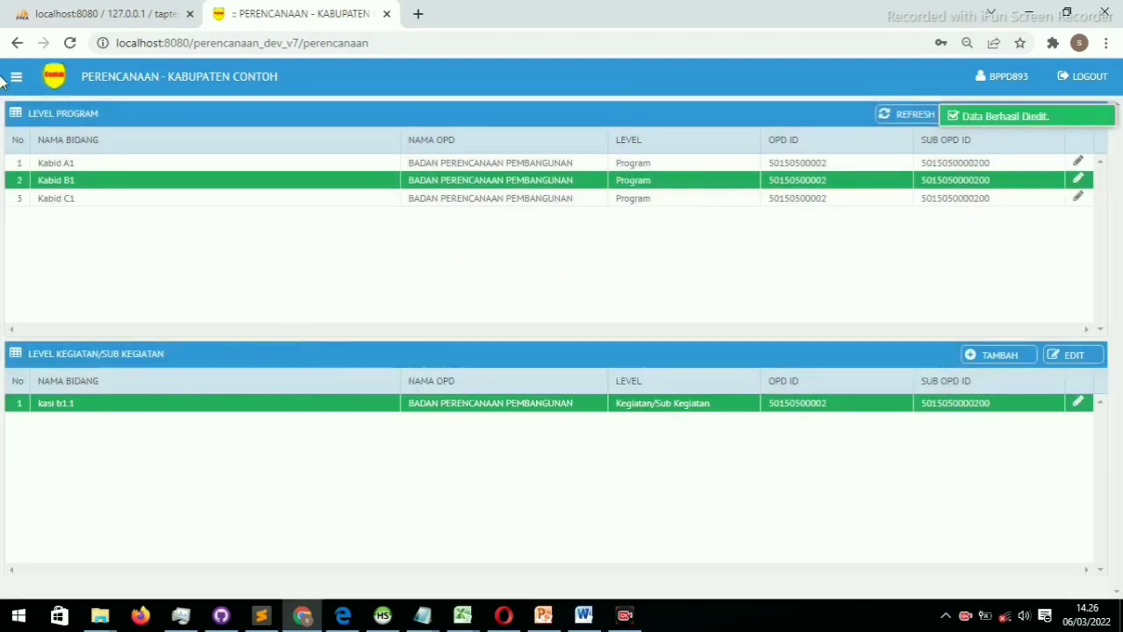
left_click(14, 78)
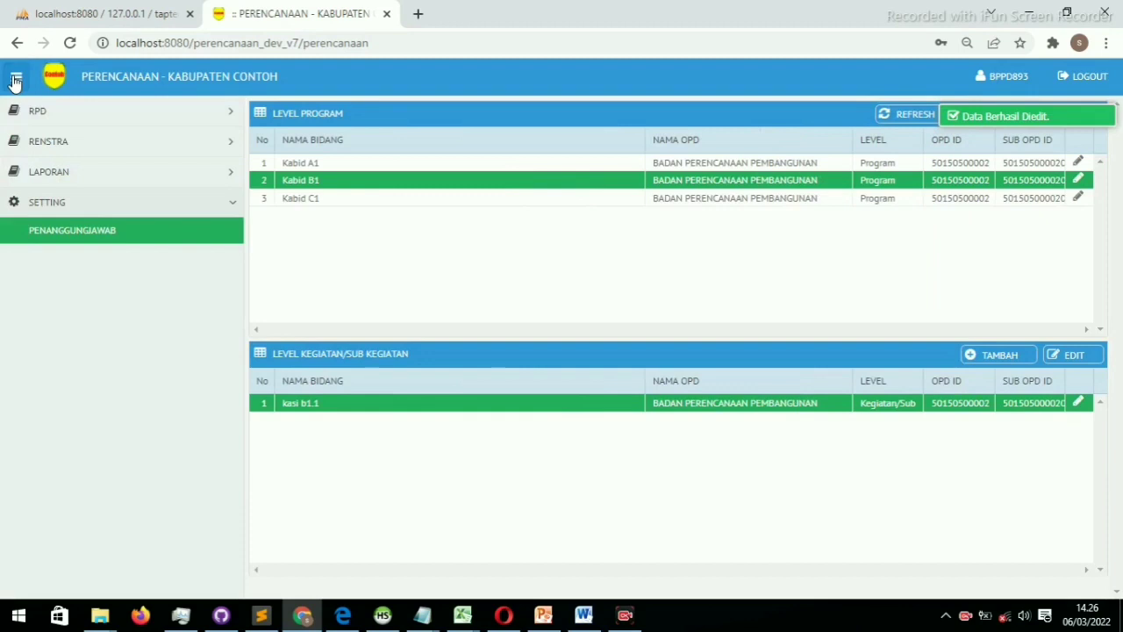
In Renstra Entri, start a new indicator for program 05.01.03 with Kabid A1 as Penanggungjawab
left_click(42, 141)
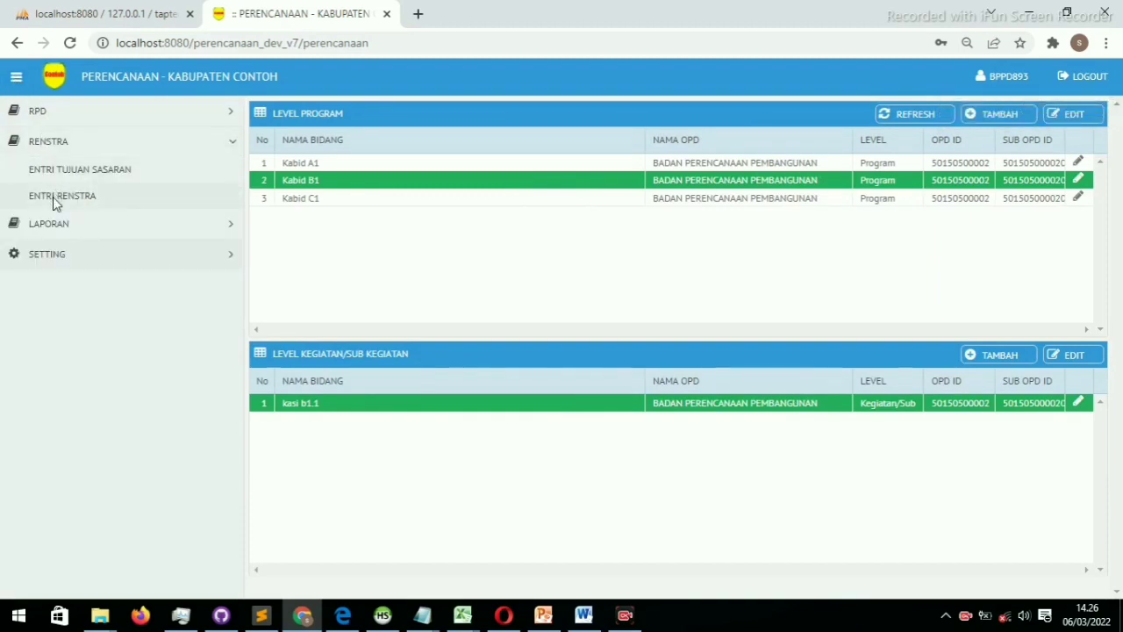
left_click(52, 197)
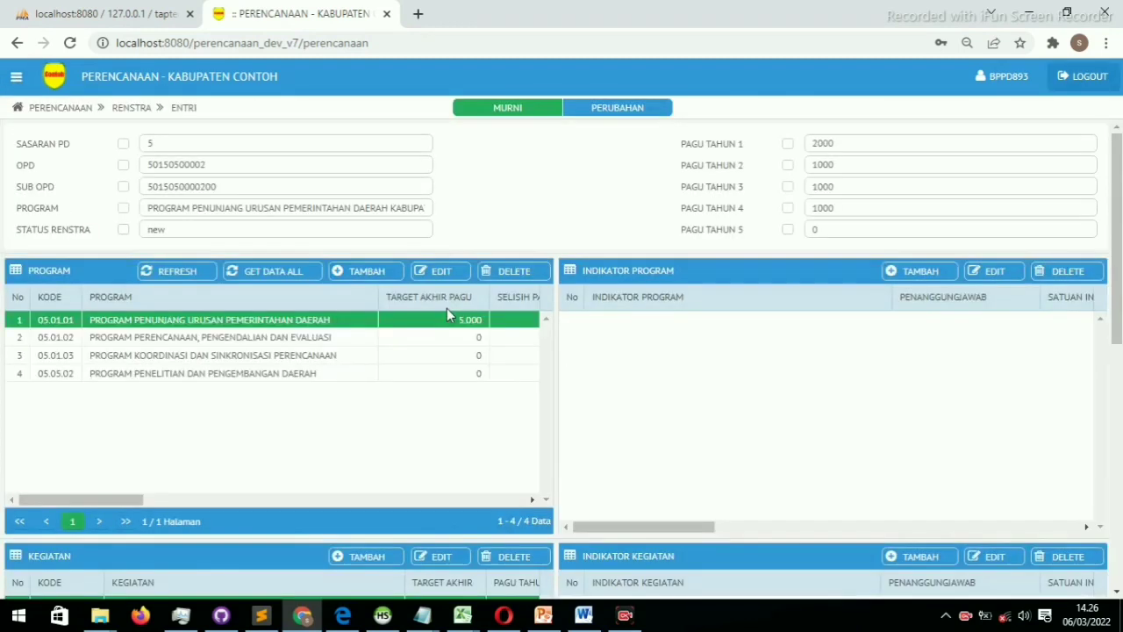
left_click(320, 341)
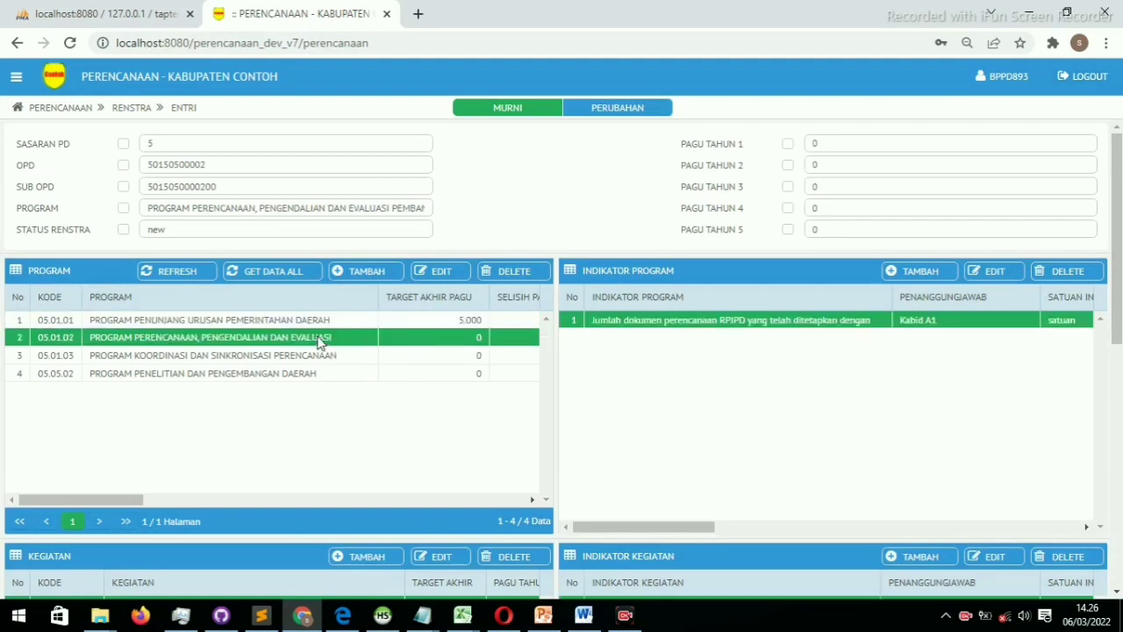
left_click(319, 359)
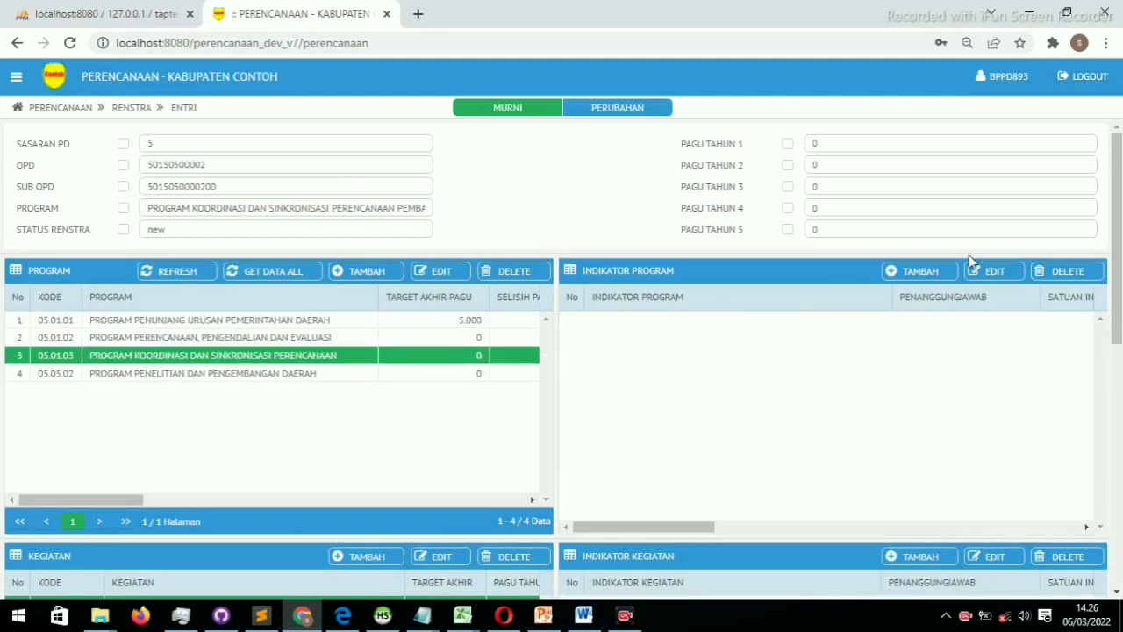
left_click(930, 275)
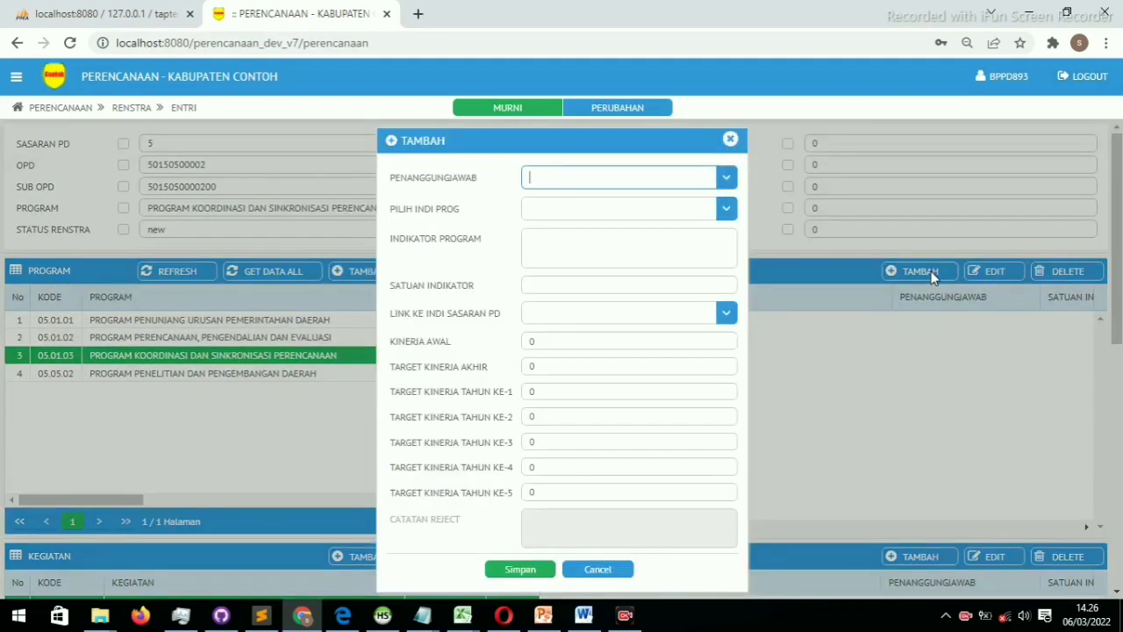
left_click(723, 181)
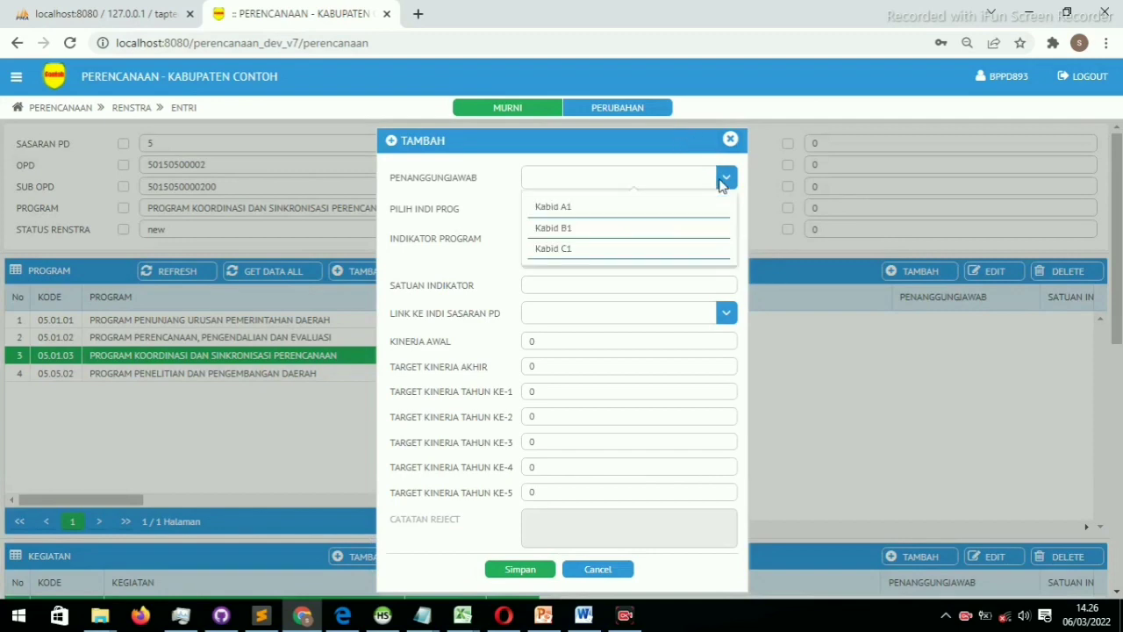
left_click(604, 211)
Choose indicator 'Penjabaran Konsistensi Program RPJMD kedalam RKPD', unit satuan, linked to Jumlah Inovasi daerah
left_click(603, 208)
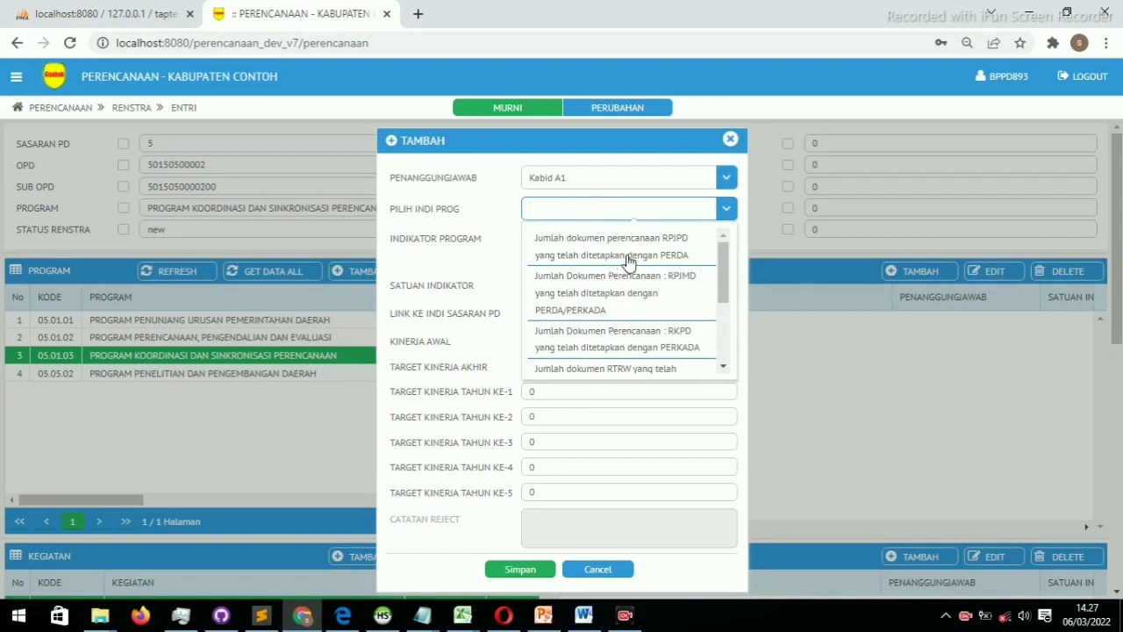
left_click_drag(733, 255, 722, 359)
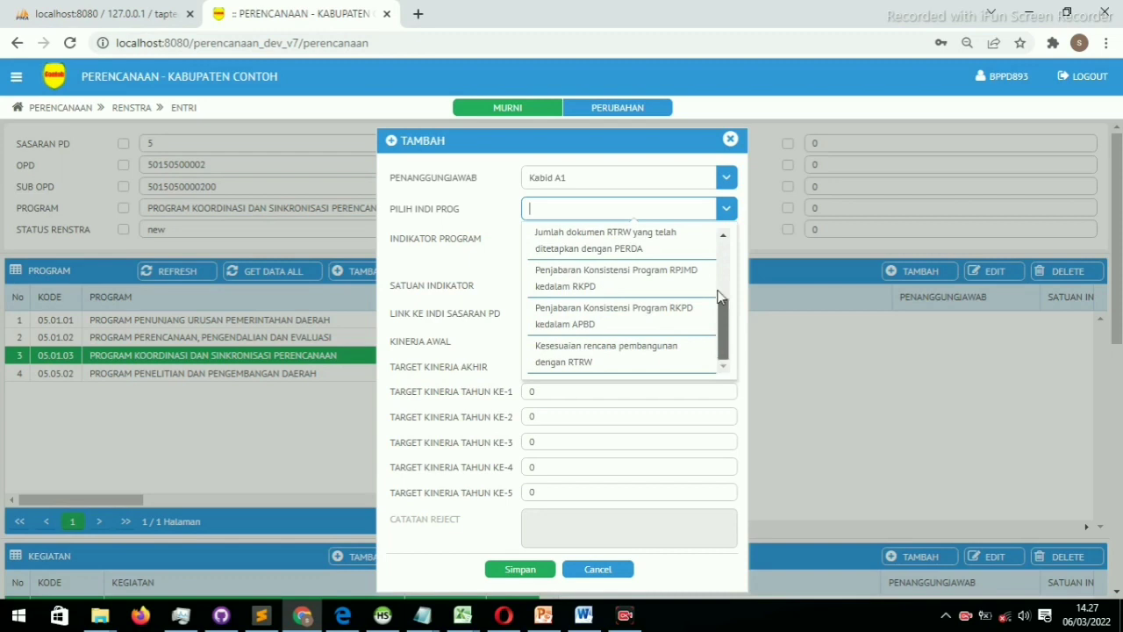
left_click_drag(719, 298, 719, 338)
left_click(669, 290)
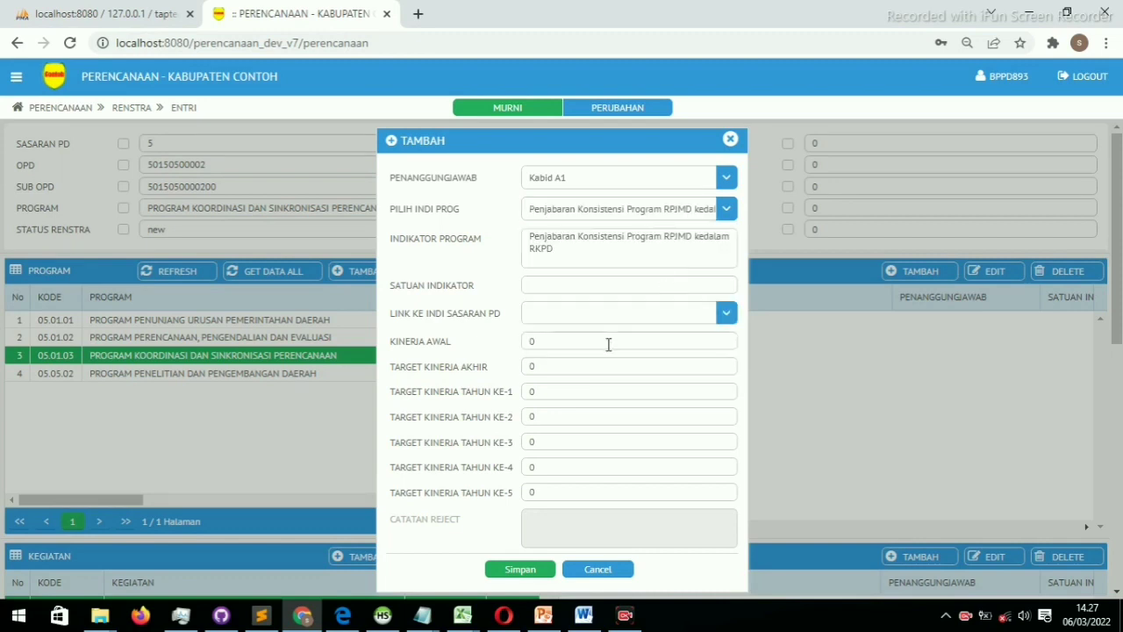
left_click(591, 283)
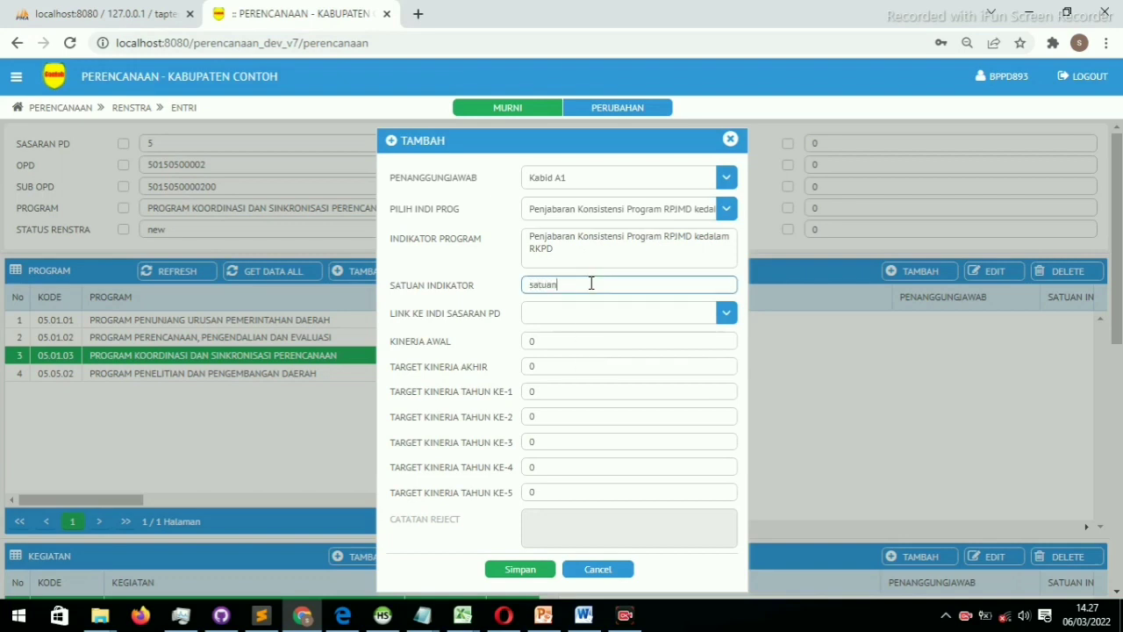
left_click(727, 314)
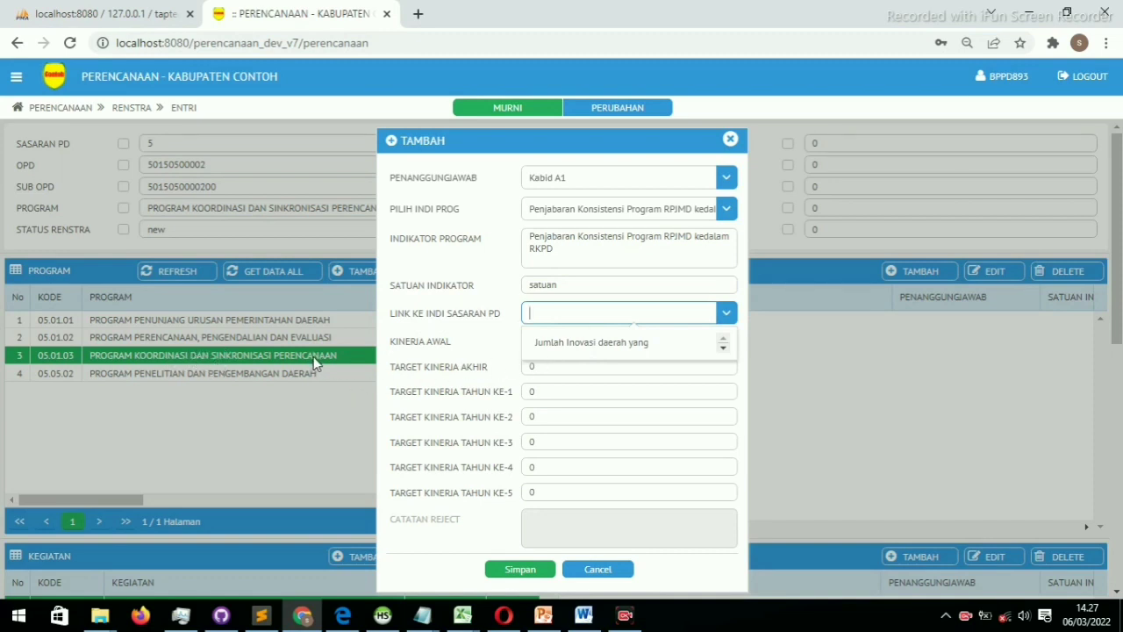
left_click(569, 344)
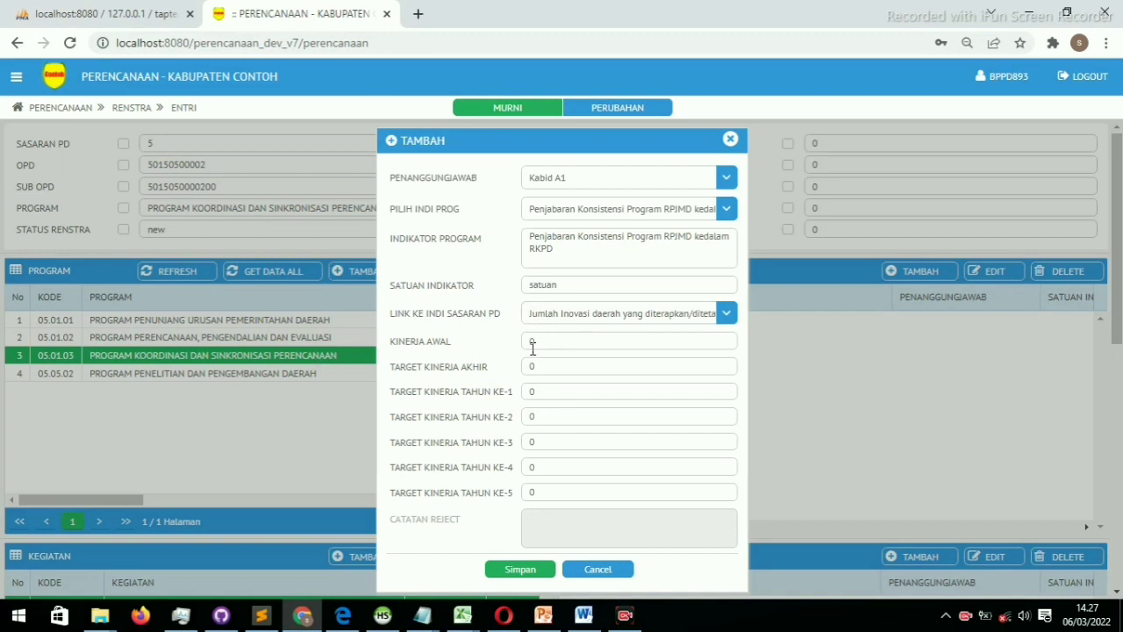
Go through the starting, final and yearly performance targets and save the program indicator
double_click(557, 342)
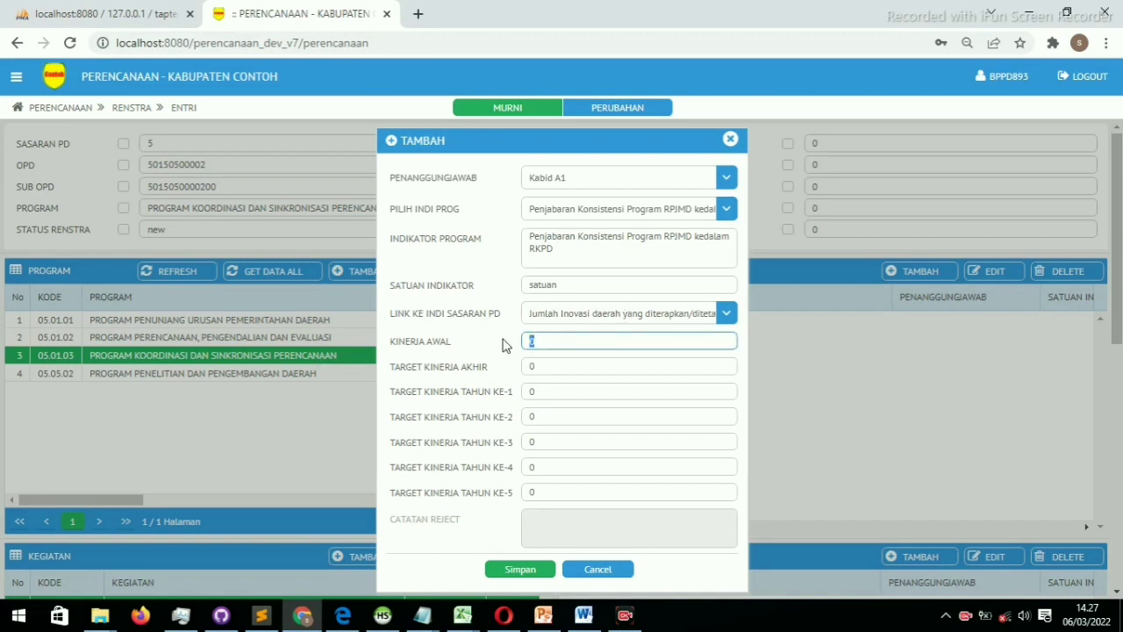
double_click(562, 367)
left_click(541, 394)
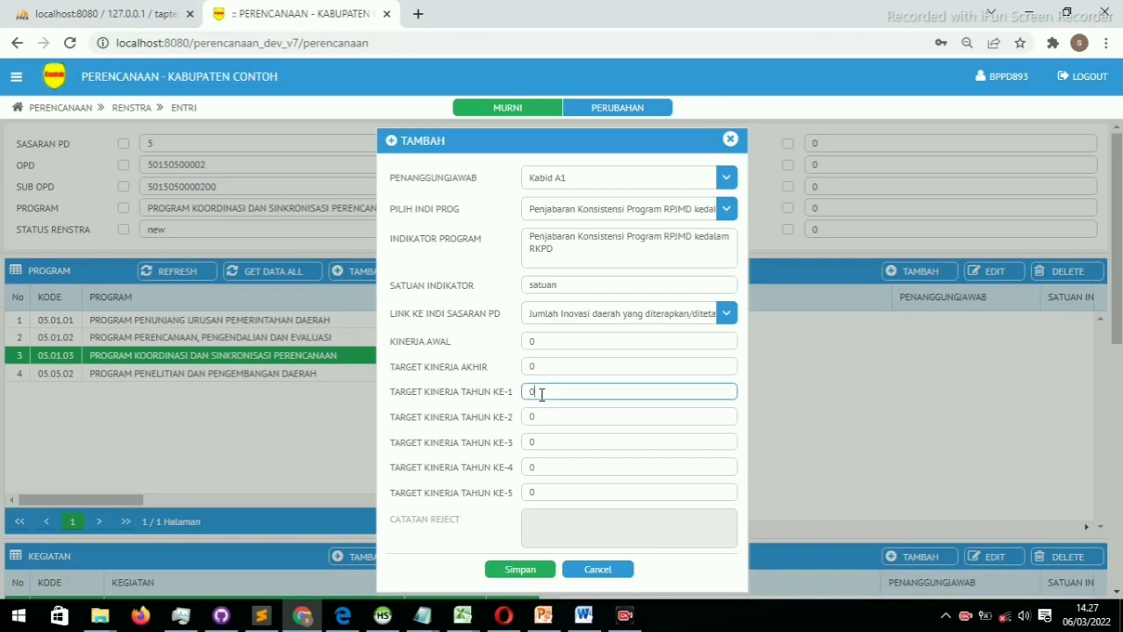
left_click(539, 468)
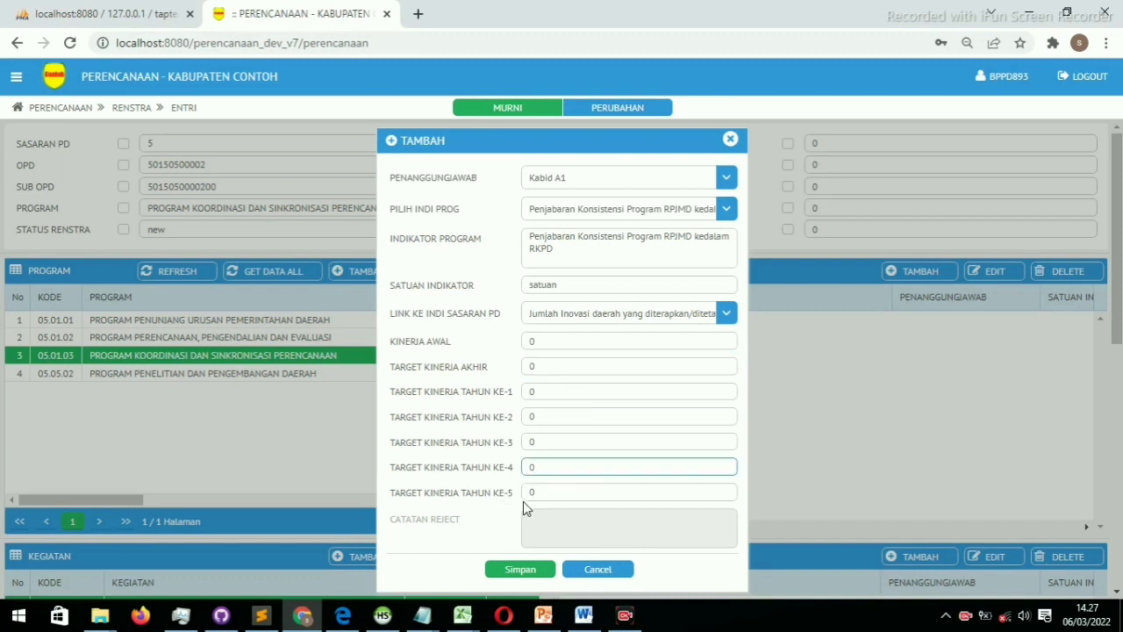
left_click(516, 570)
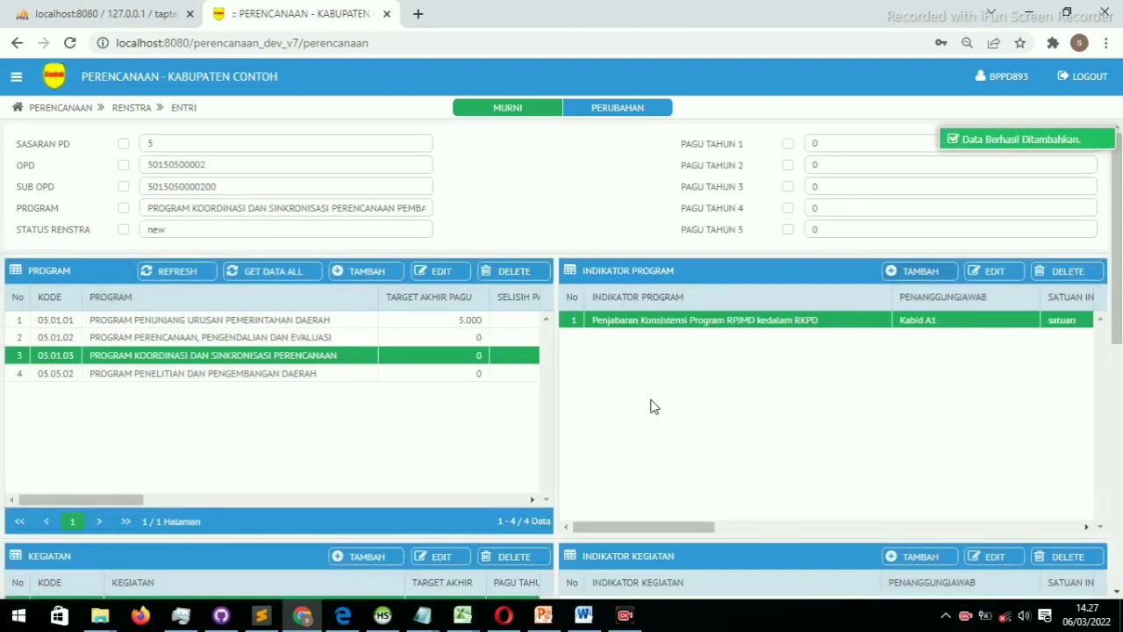
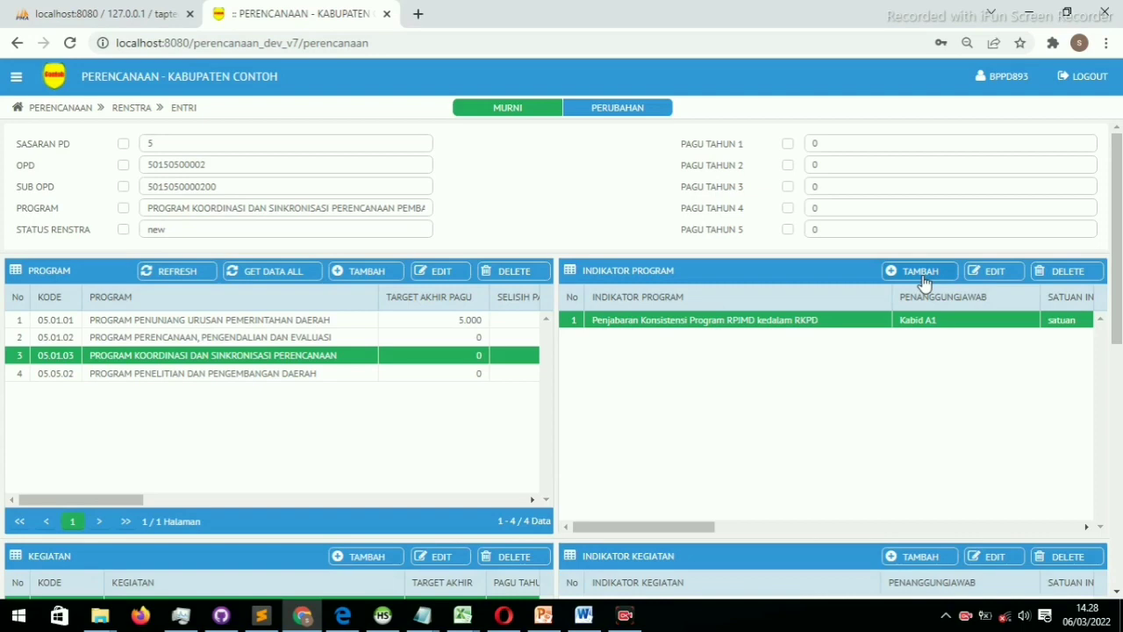
Start a new program indicator described as 'indikator program terbaru 1'
left_click(920, 271)
left_click_drag(866, 294, 604, 215)
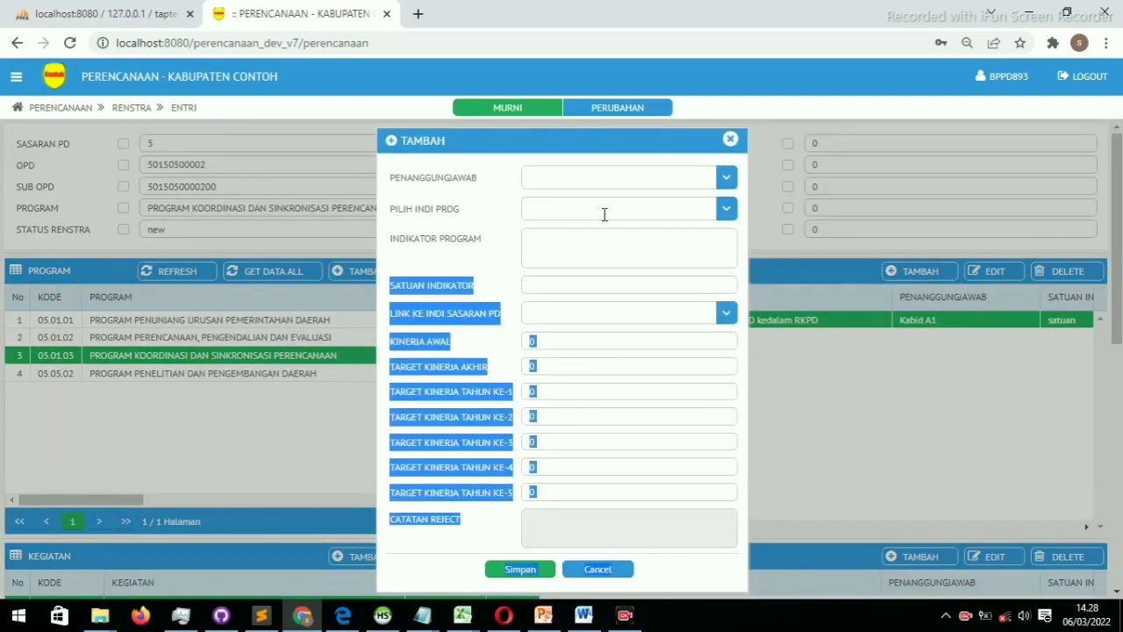
left_click(598, 238)
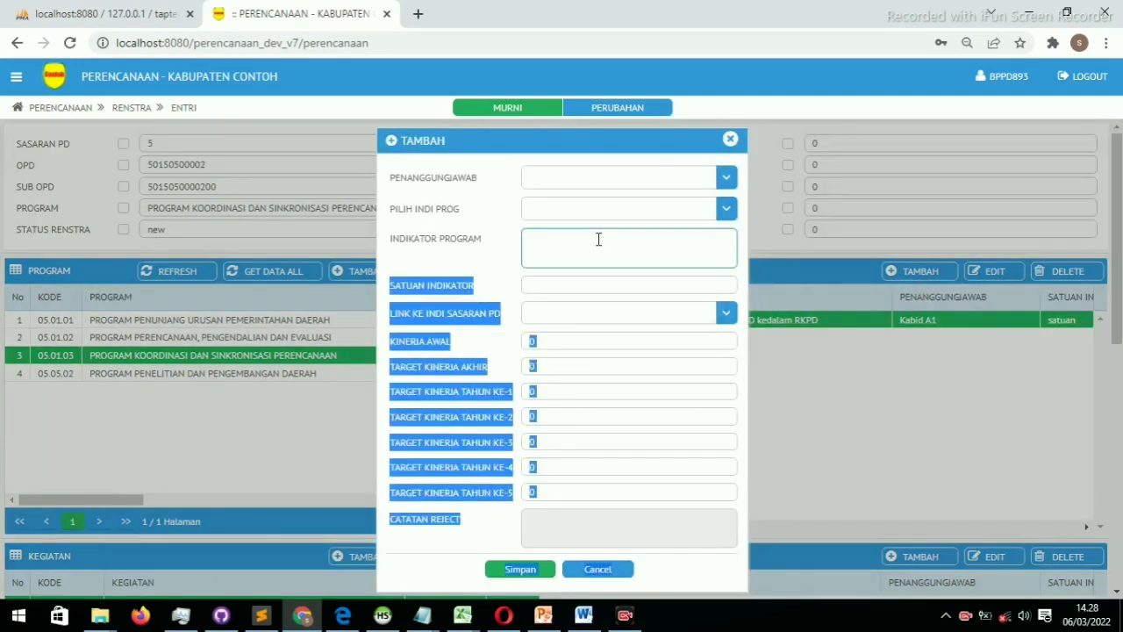
left_click(635, 206)
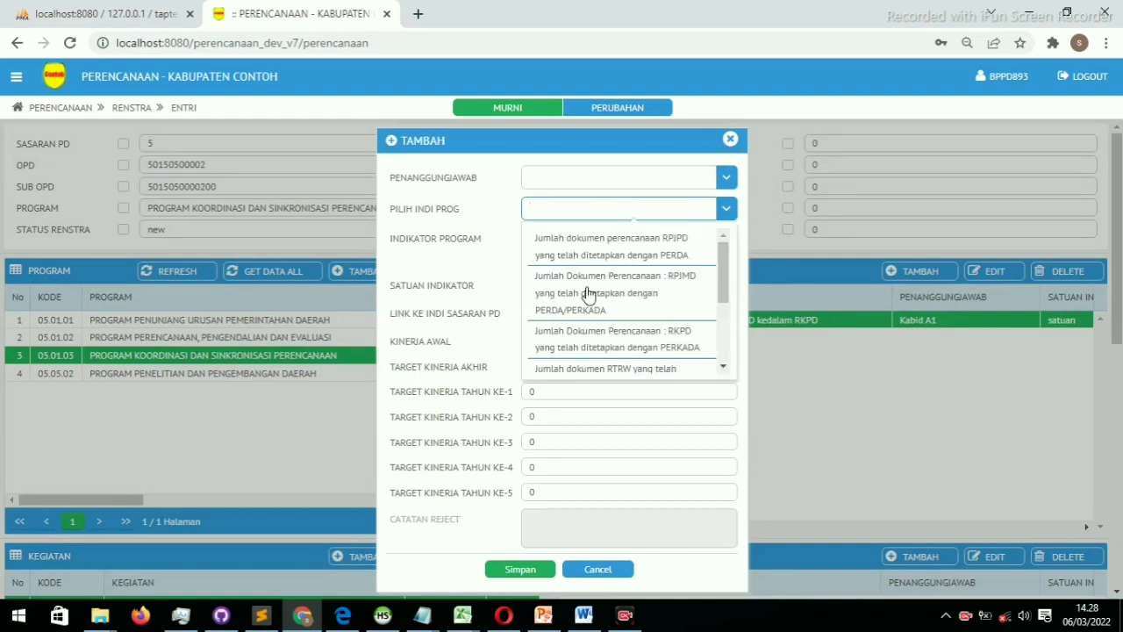
left_click(576, 243)
left_click(574, 243)
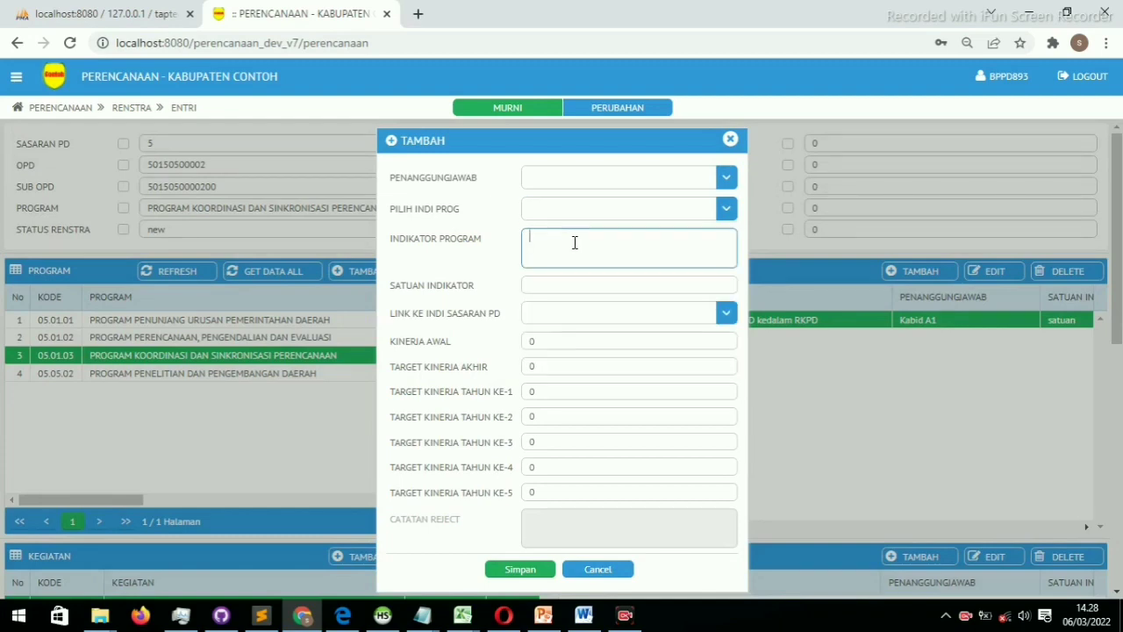
type("ke")
type("am terbaru 1")
Assign Kabid B1, unit satuan, link it to the regional innovation target, and save
left_click(650, 178)
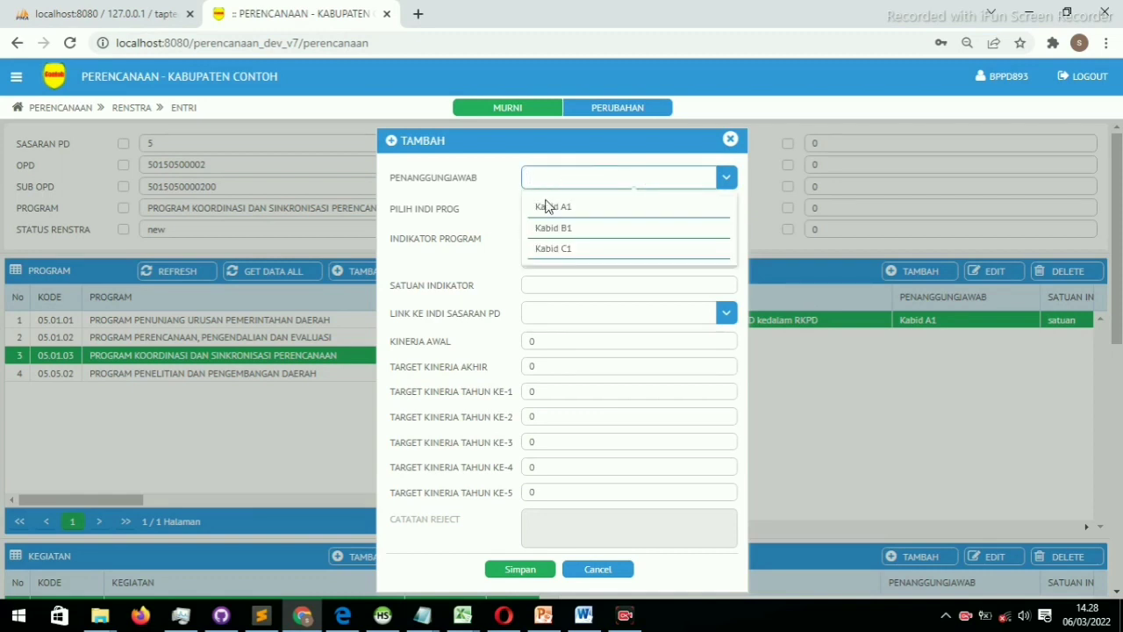
left_click(542, 229)
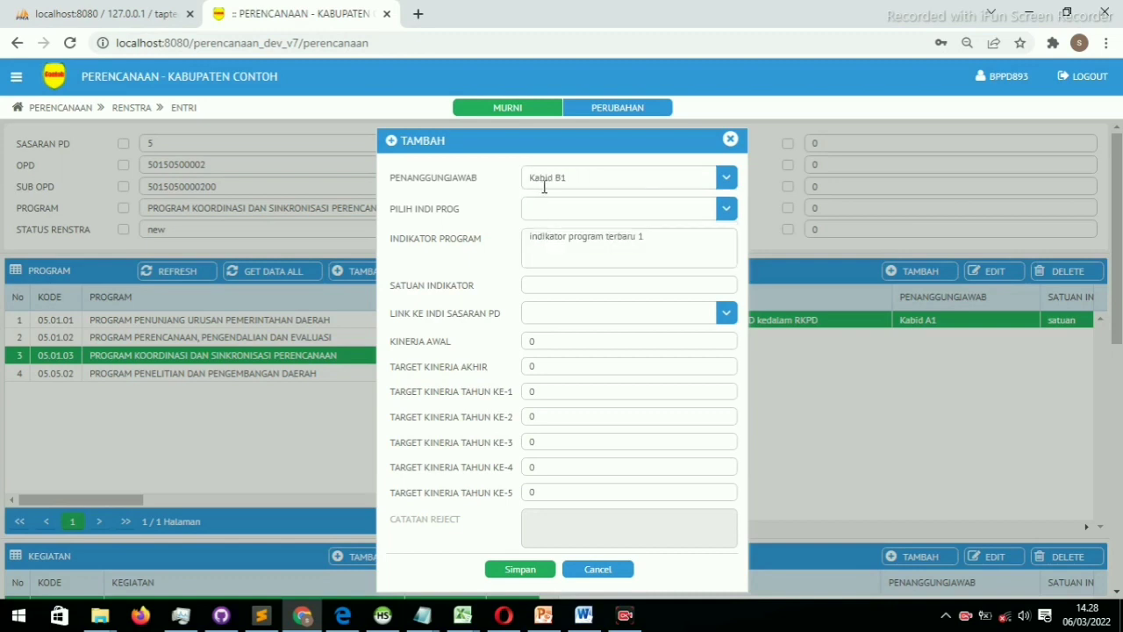
left_click(572, 286)
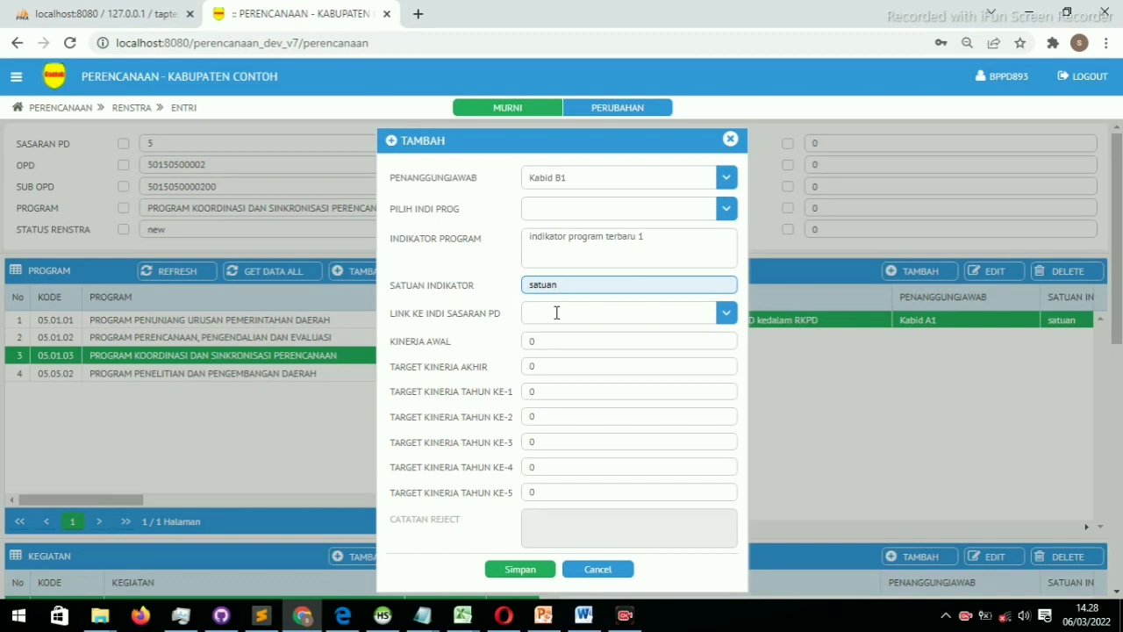
left_click(556, 312)
left_click(547, 343)
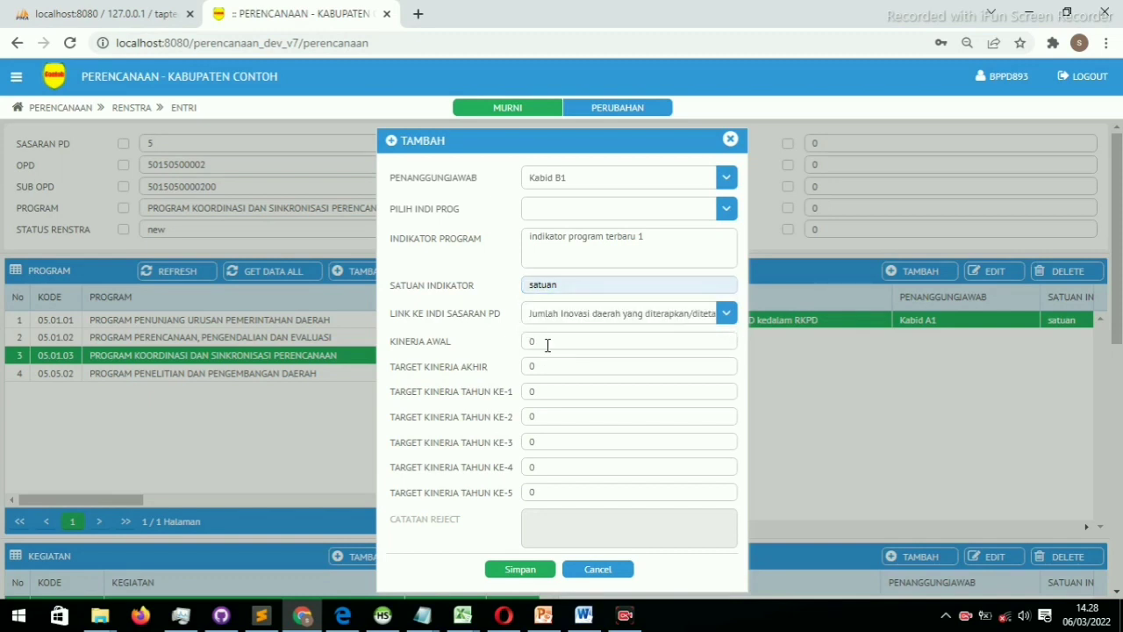
left_click(546, 341)
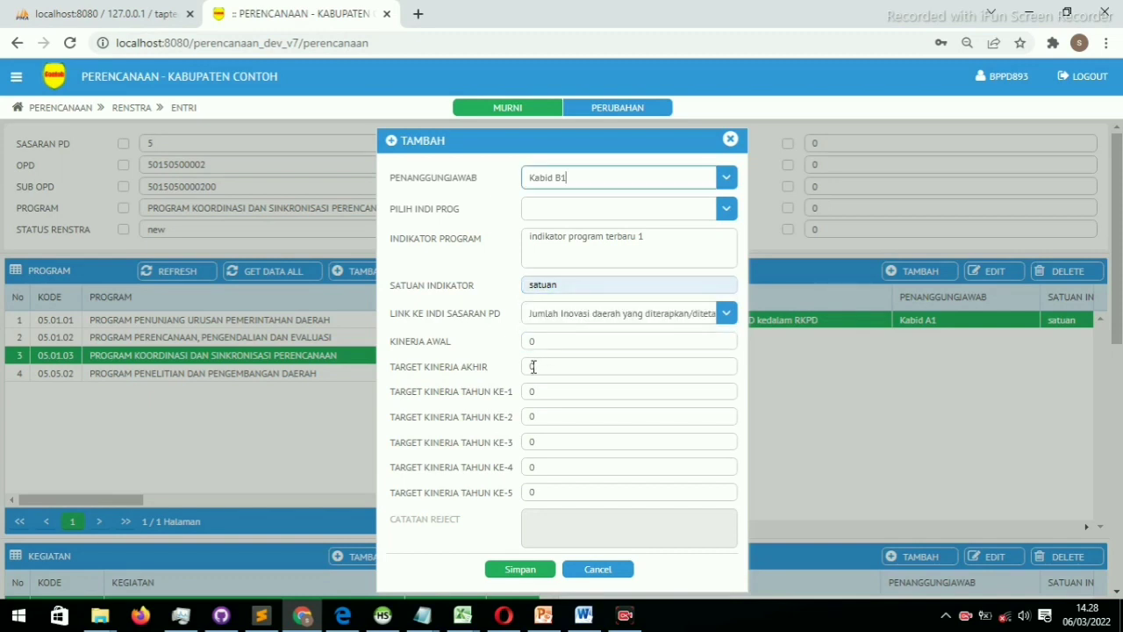
left_click(534, 367)
left_click(516, 568)
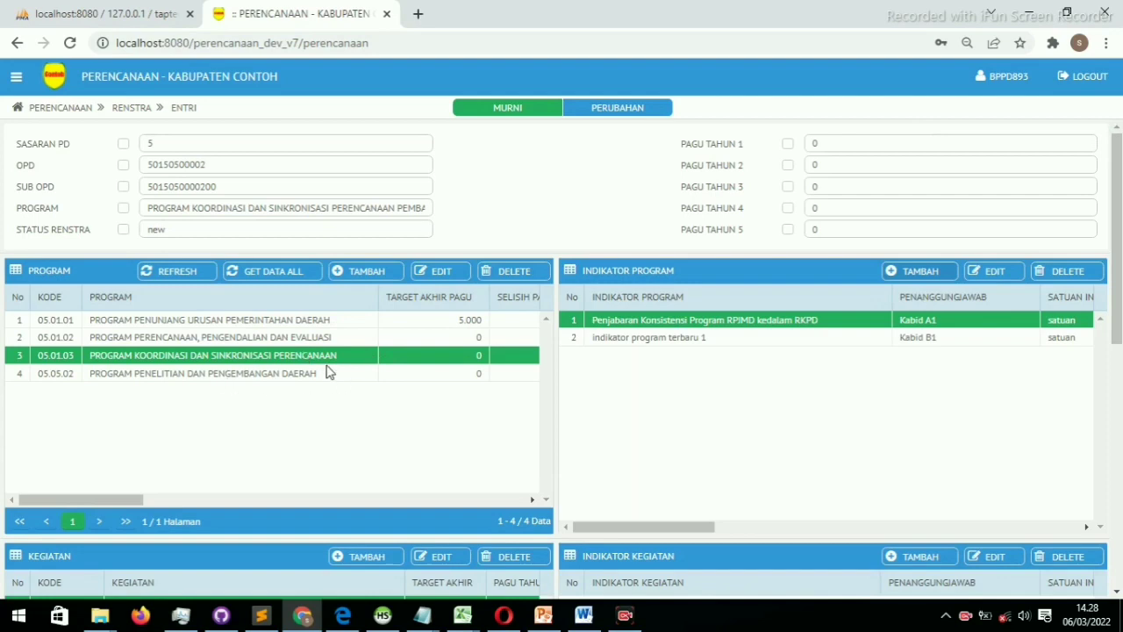
Open and cancel the coordination program's edit form and the new-program form without changes
double_click(274, 360)
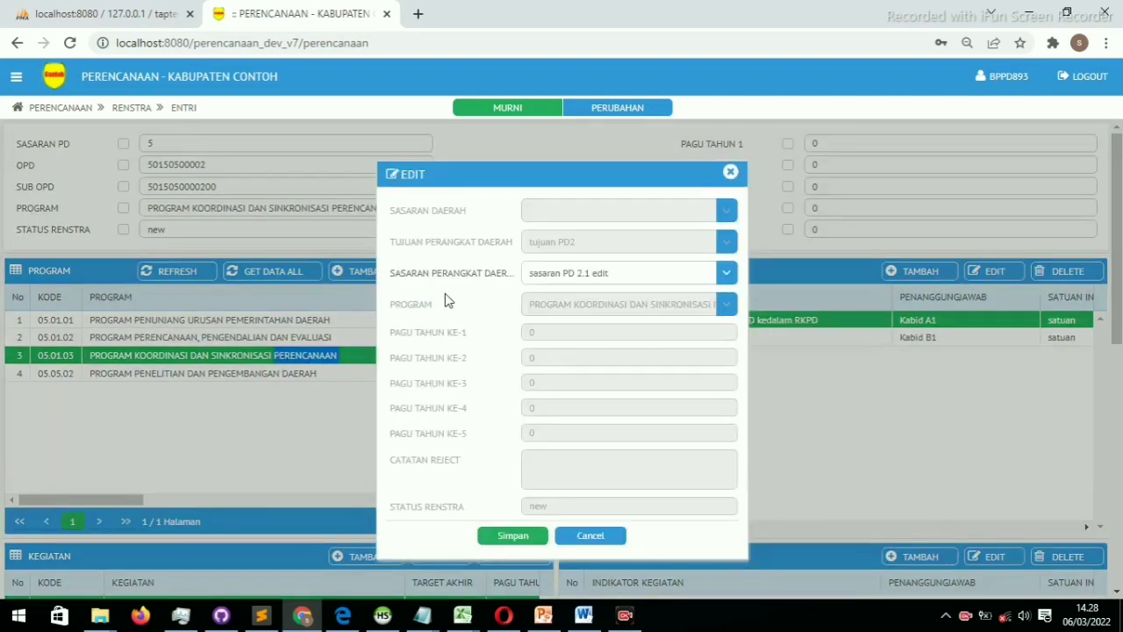
left_click(596, 539)
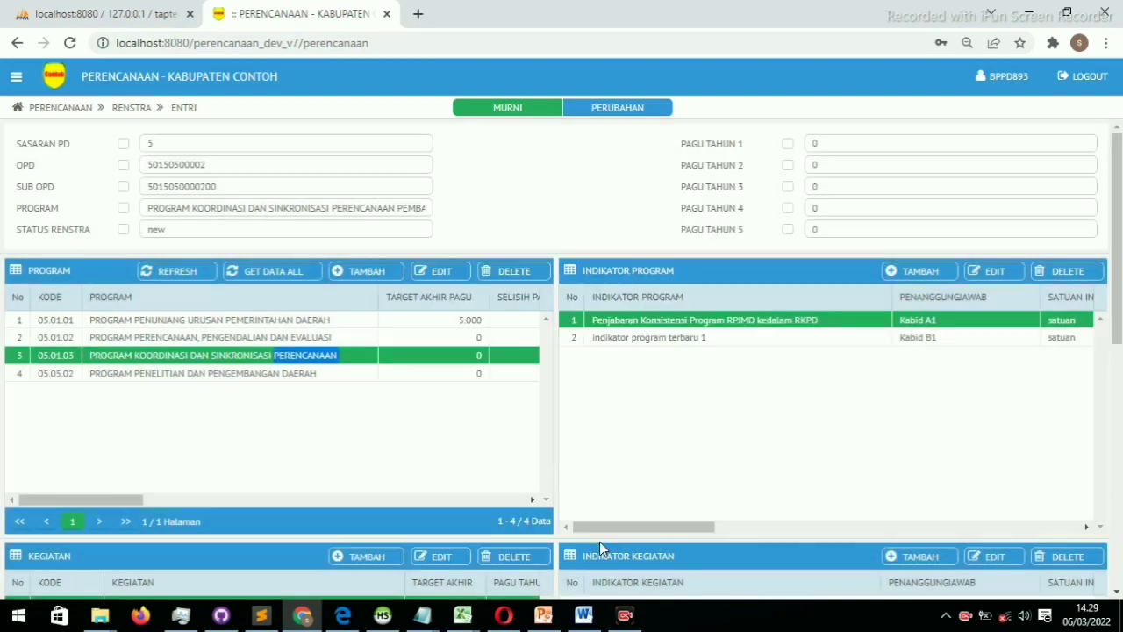
left_click(368, 271)
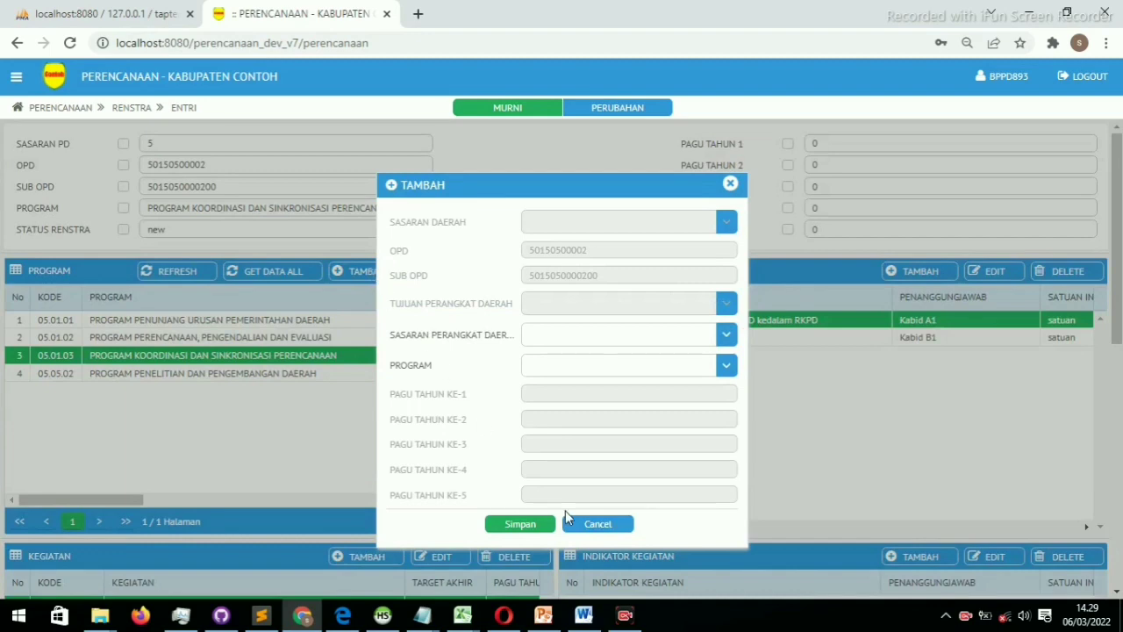
left_click(598, 524)
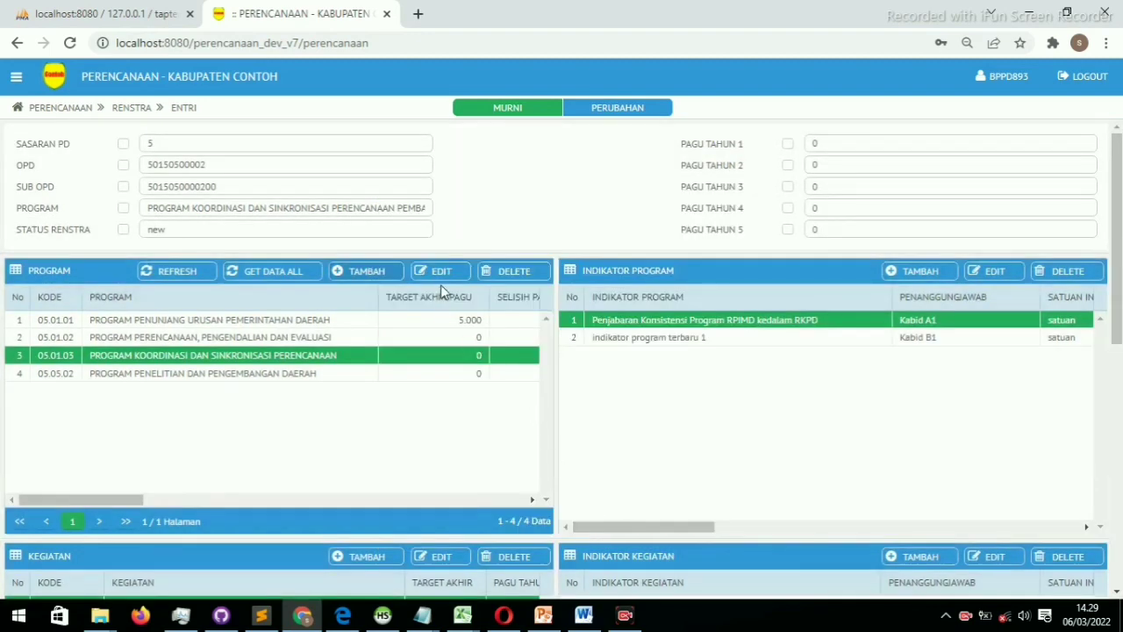
left_click(440, 279)
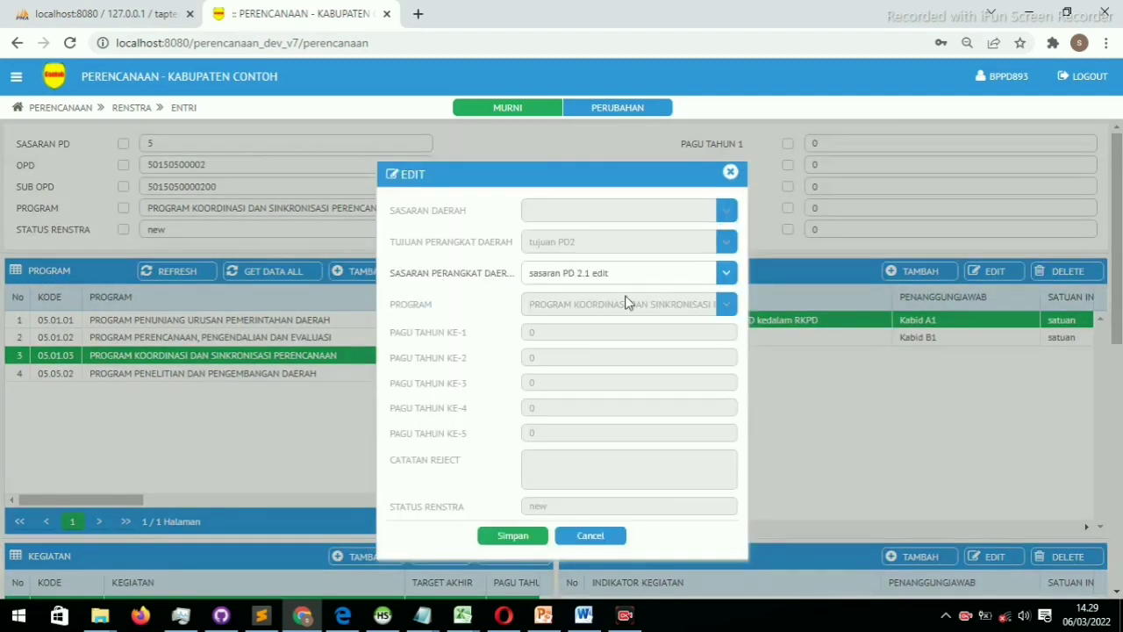
left_click(728, 276)
left_click(728, 277)
left_click(592, 537)
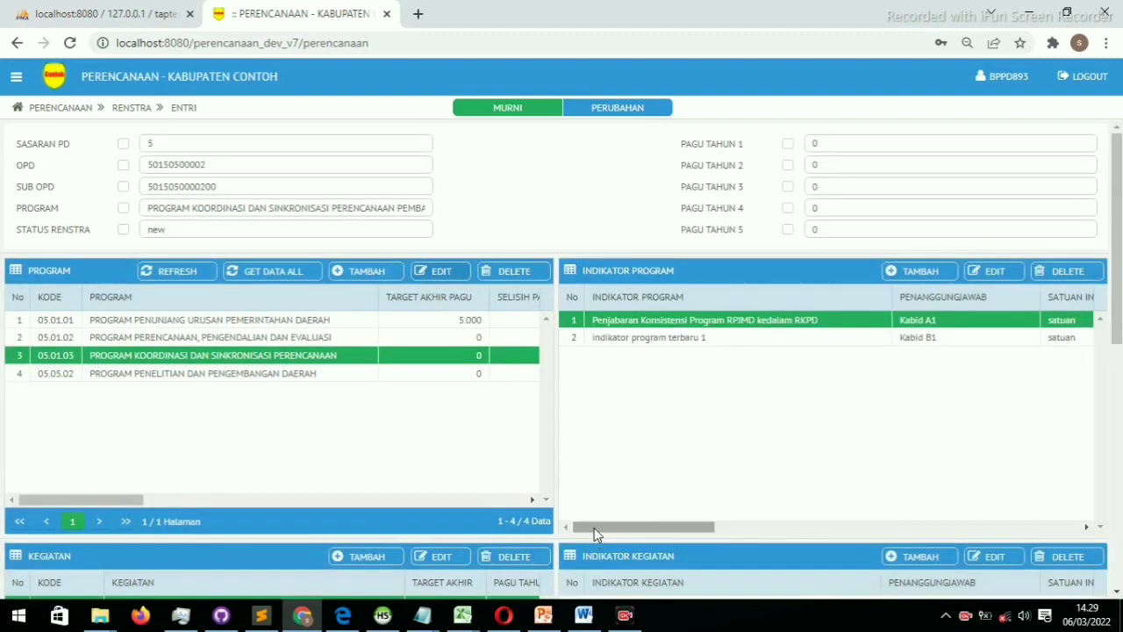
Review the coordination program's indicator rows, then select program 05.05.02 Penelitian dan Pengembangan Daerah
left_click(685, 343)
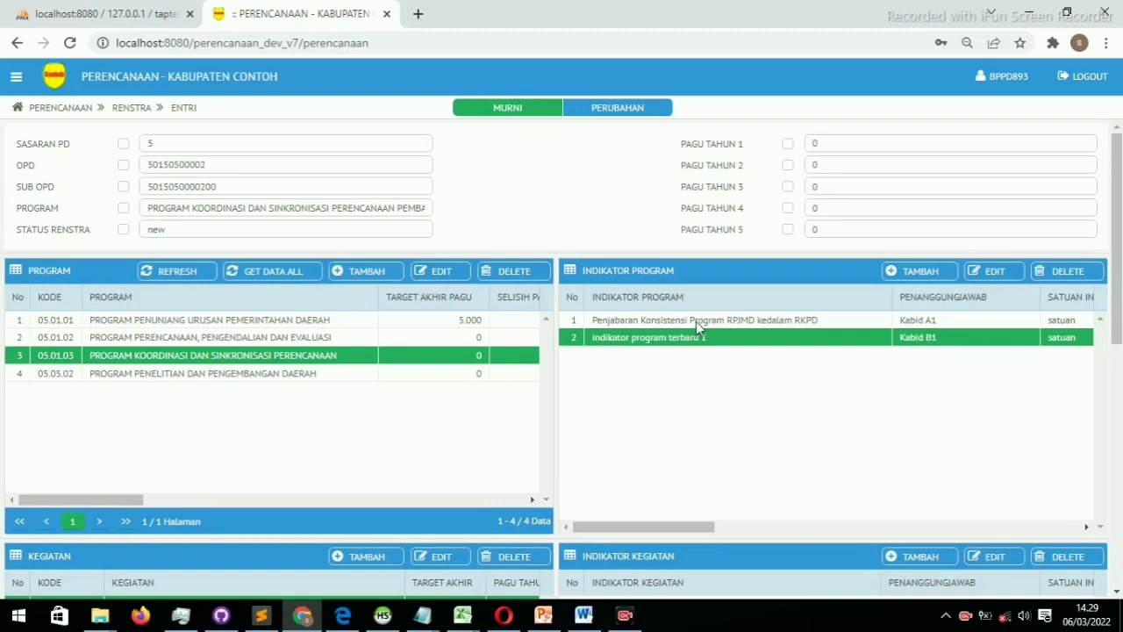
left_click(695, 322)
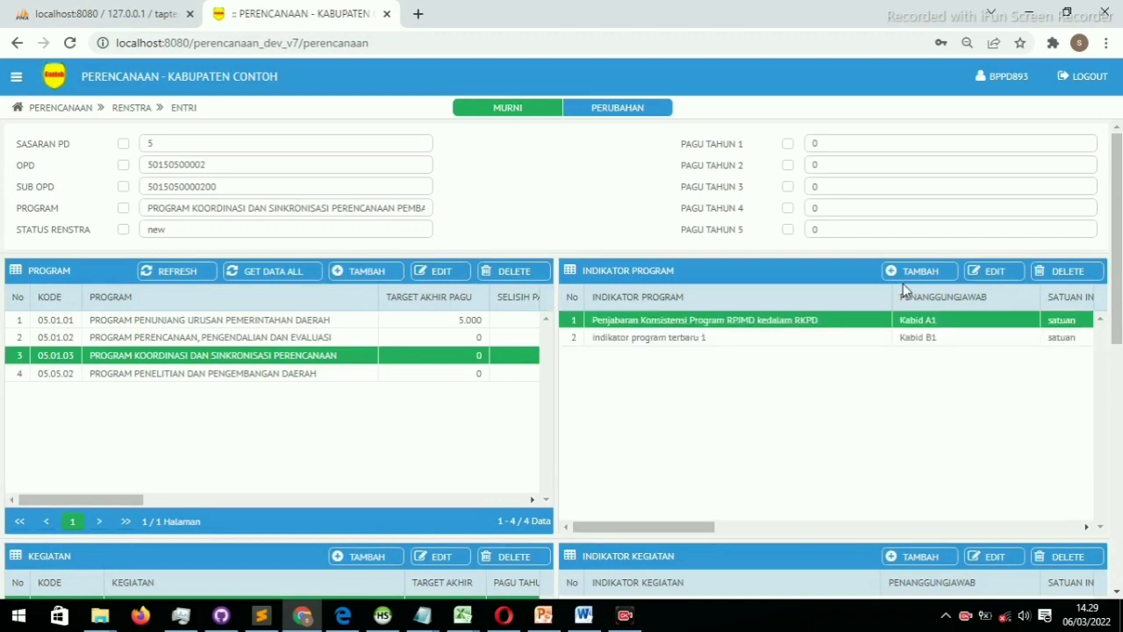
left_click(928, 275)
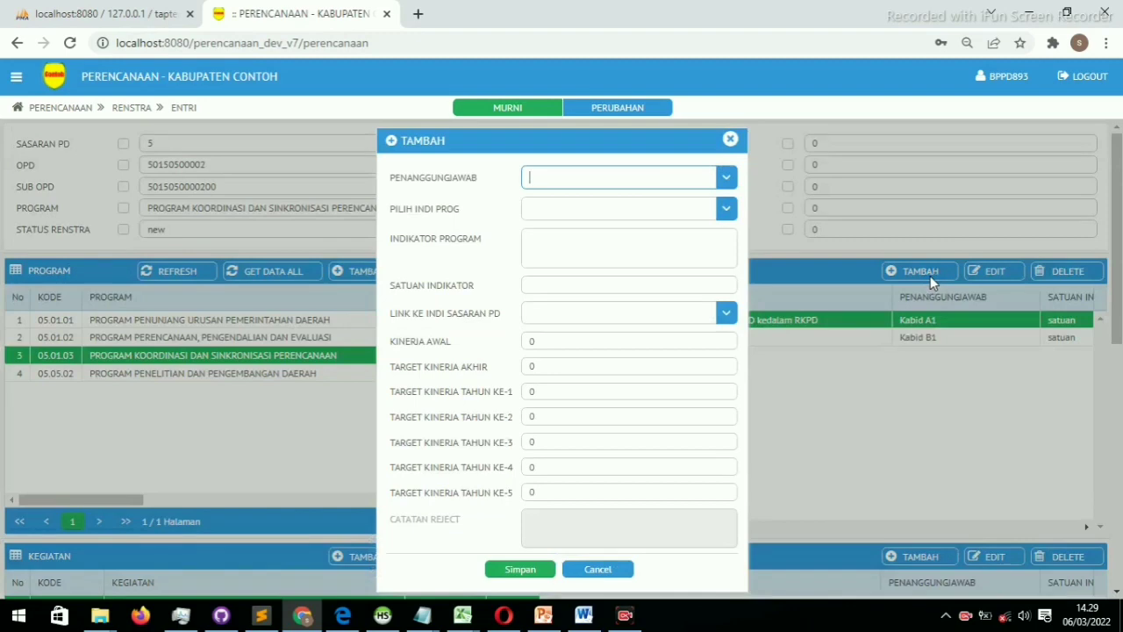
left_click(599, 570)
left_click(298, 374)
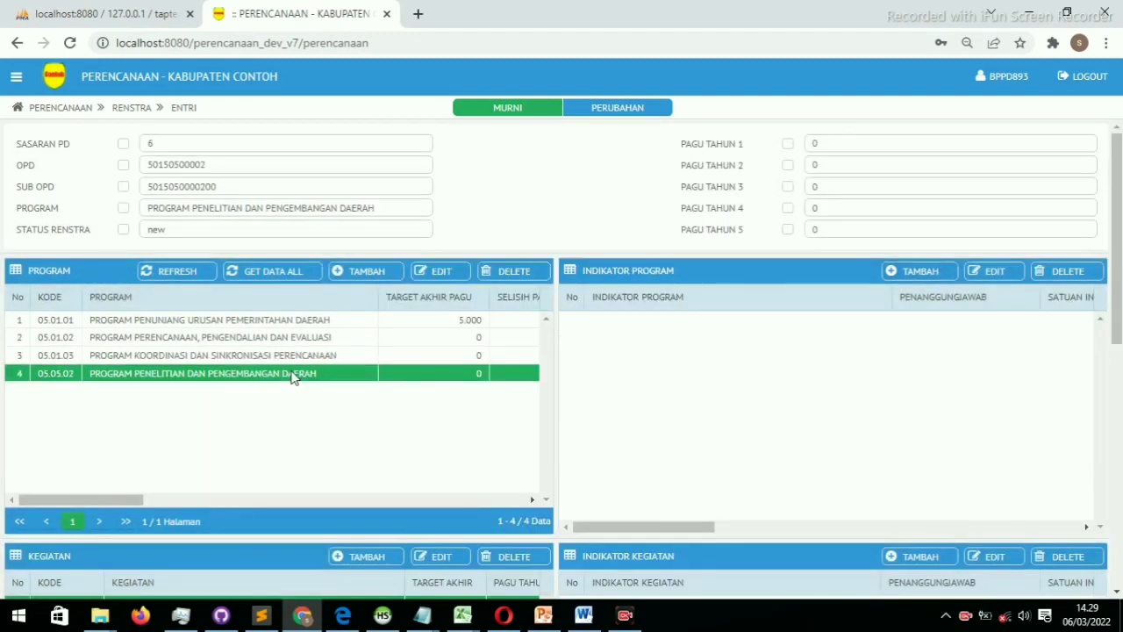
Enter indicator 'indikator program baru2' with Kabid A1 as responsible and attempt to save
left_click(920, 275)
left_click(634, 236)
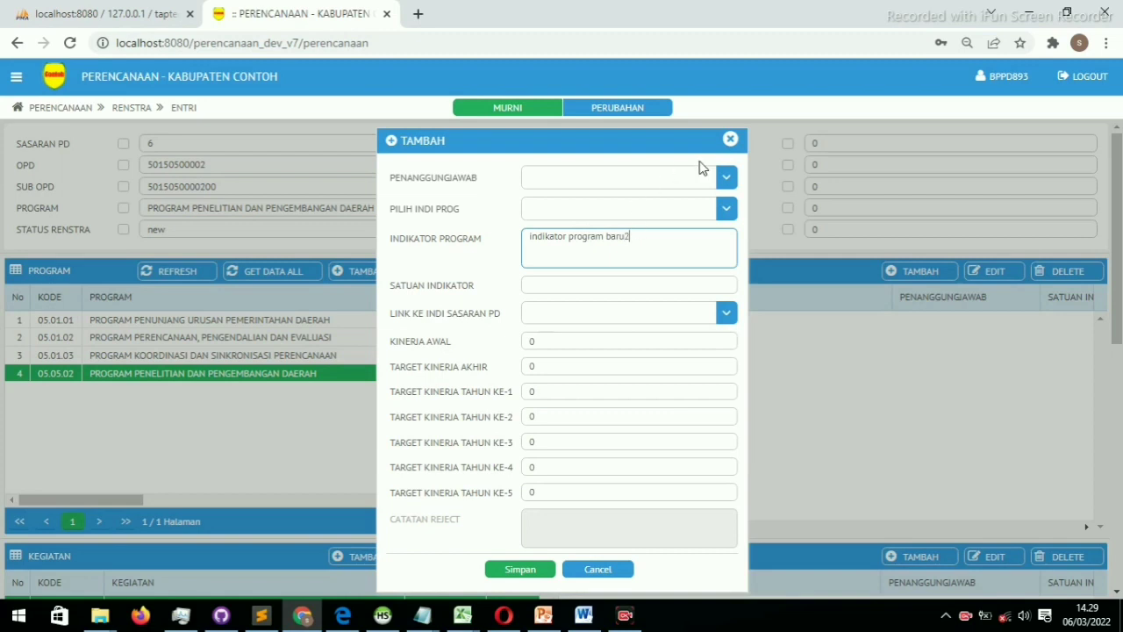
left_click(700, 175)
left_click(597, 209)
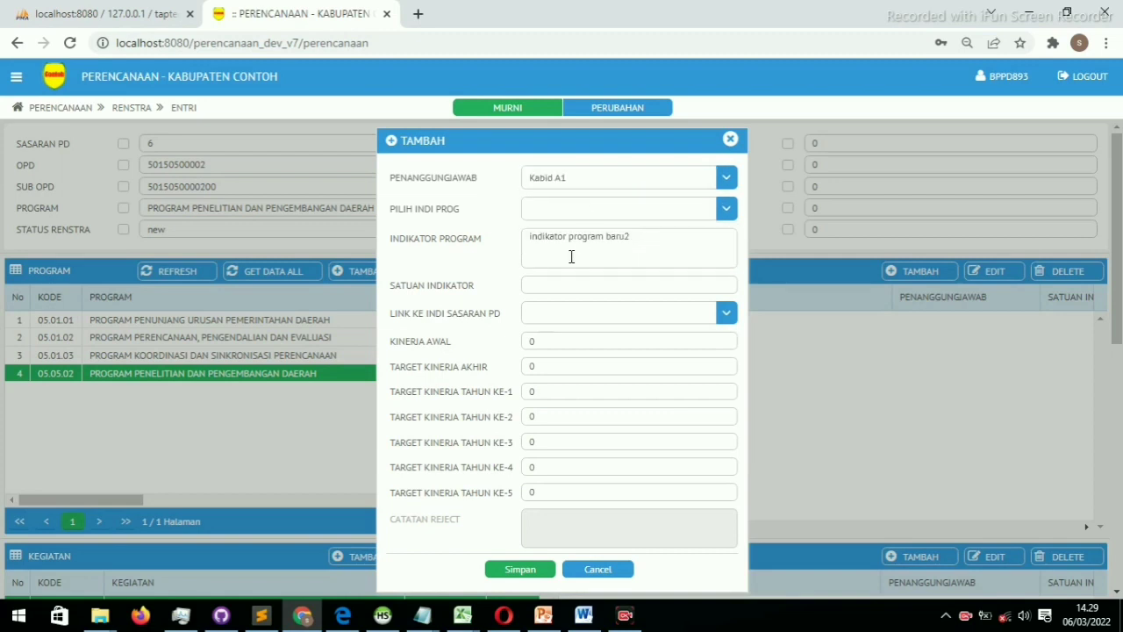
left_click(545, 344)
left_click(554, 370)
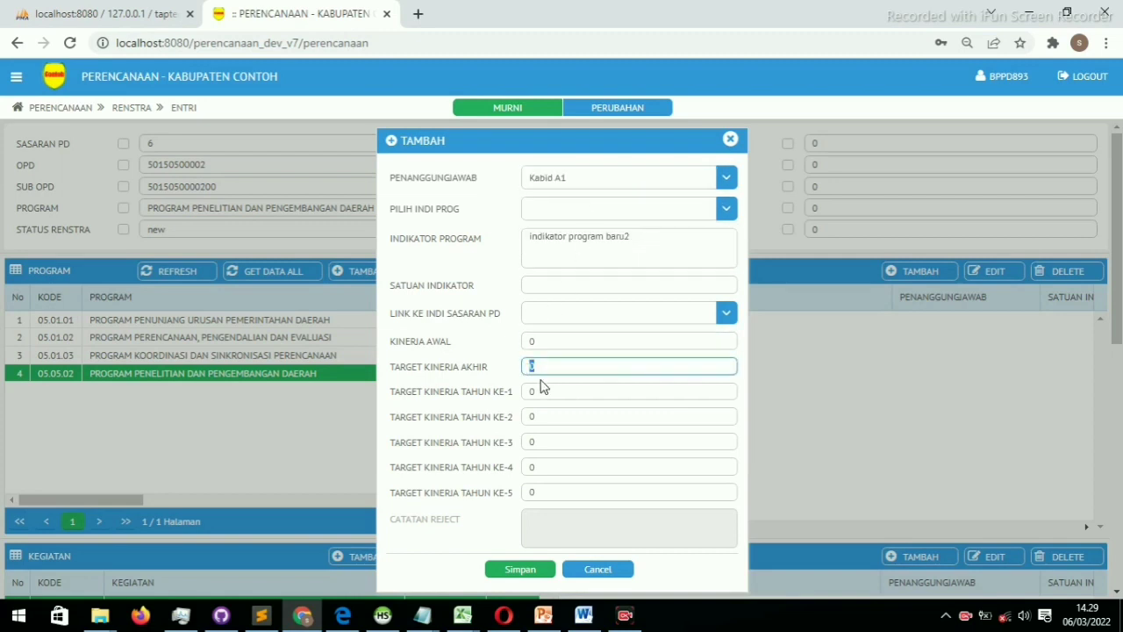
left_click(540, 414)
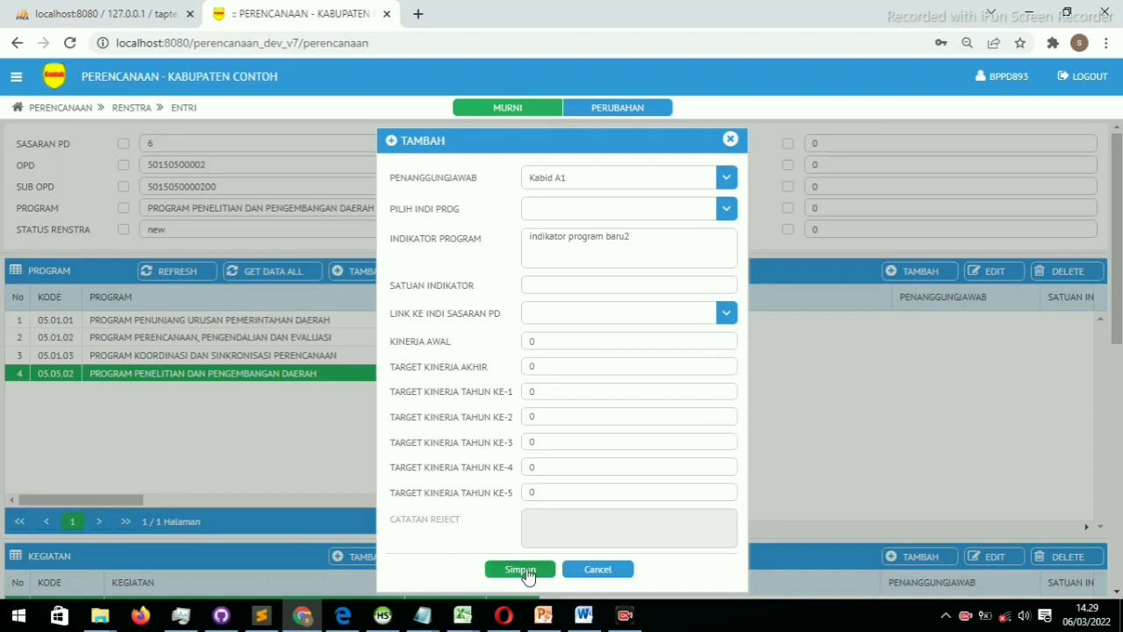
left_click(526, 570)
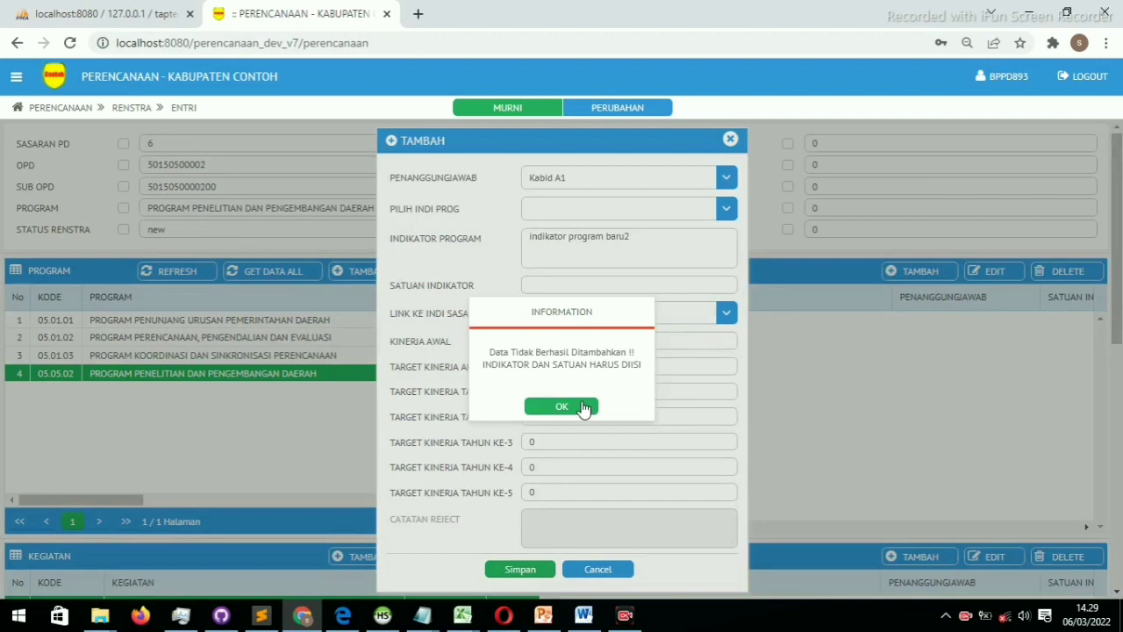
After the required-field error, set the unit to satuan and save the indicator
left_click_drag(585, 409, 494, 349)
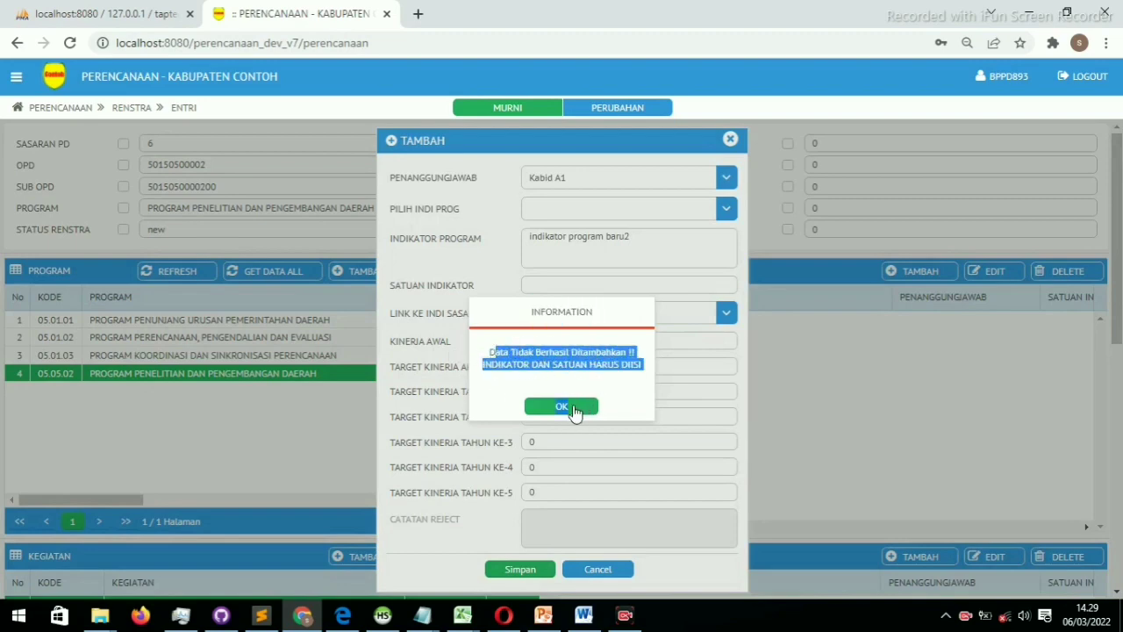
left_click(574, 409)
left_click(551, 286)
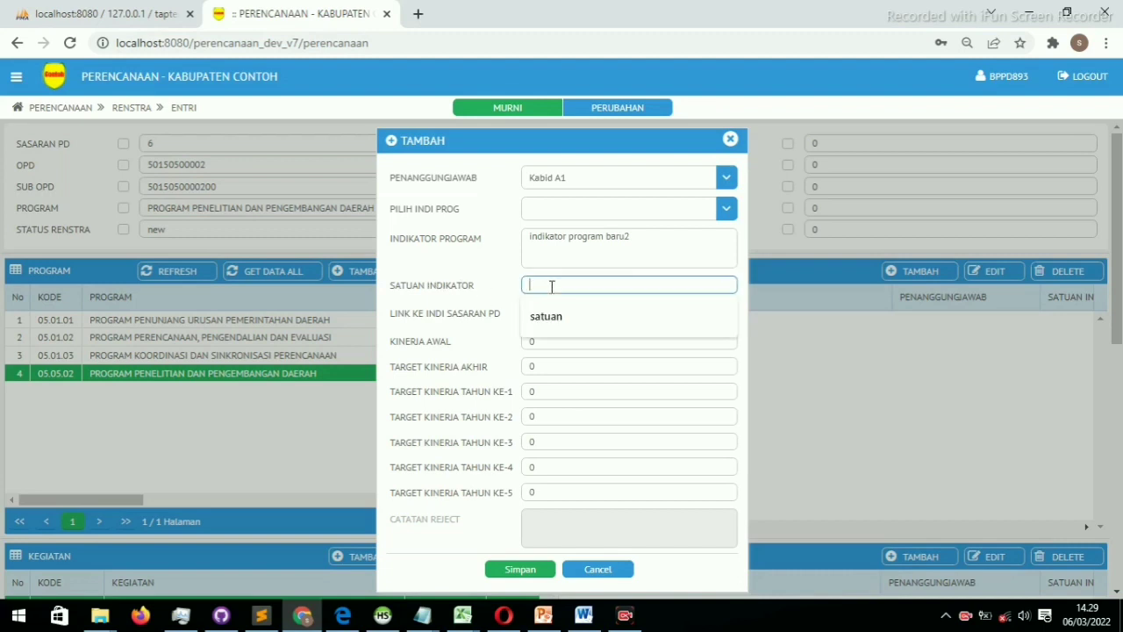
left_click(538, 318)
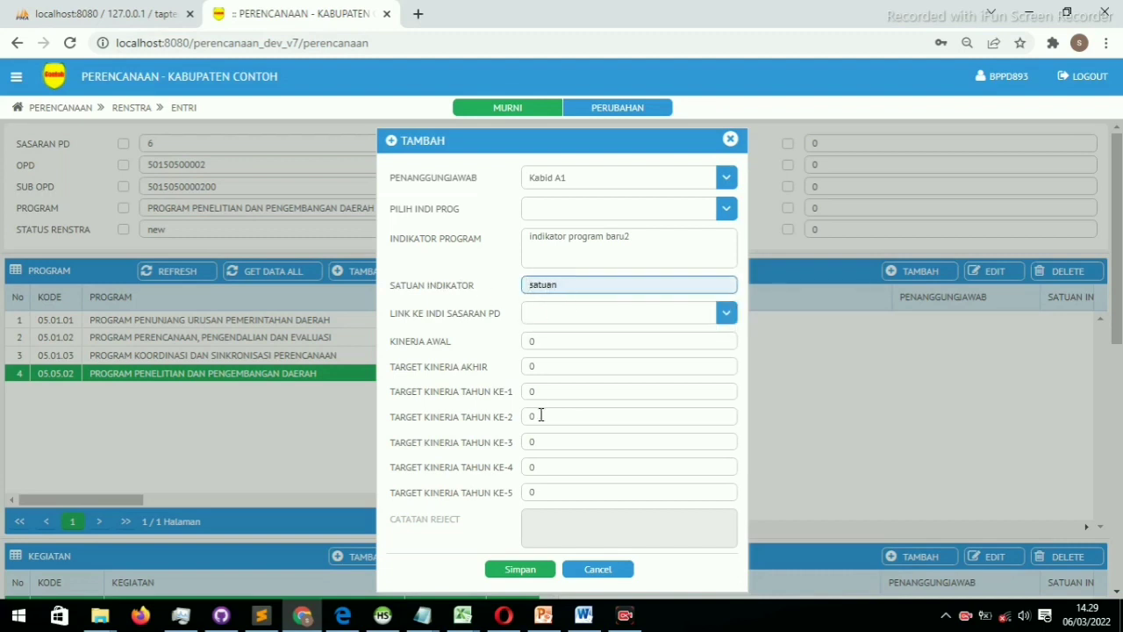
left_click(505, 573)
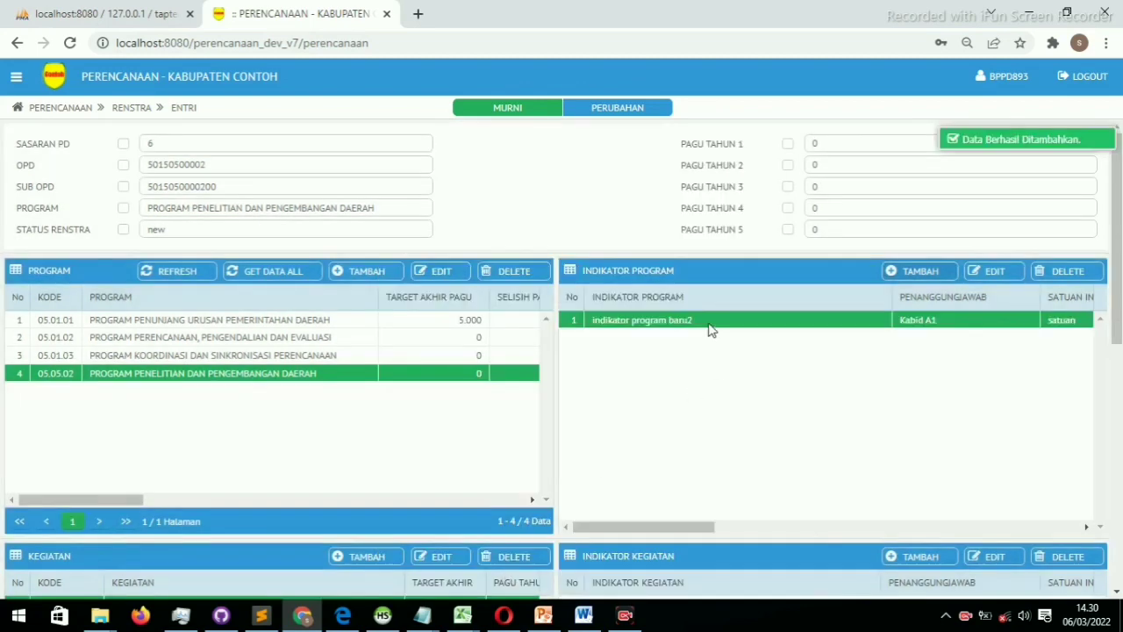
scroll(670, 373, "down", 3)
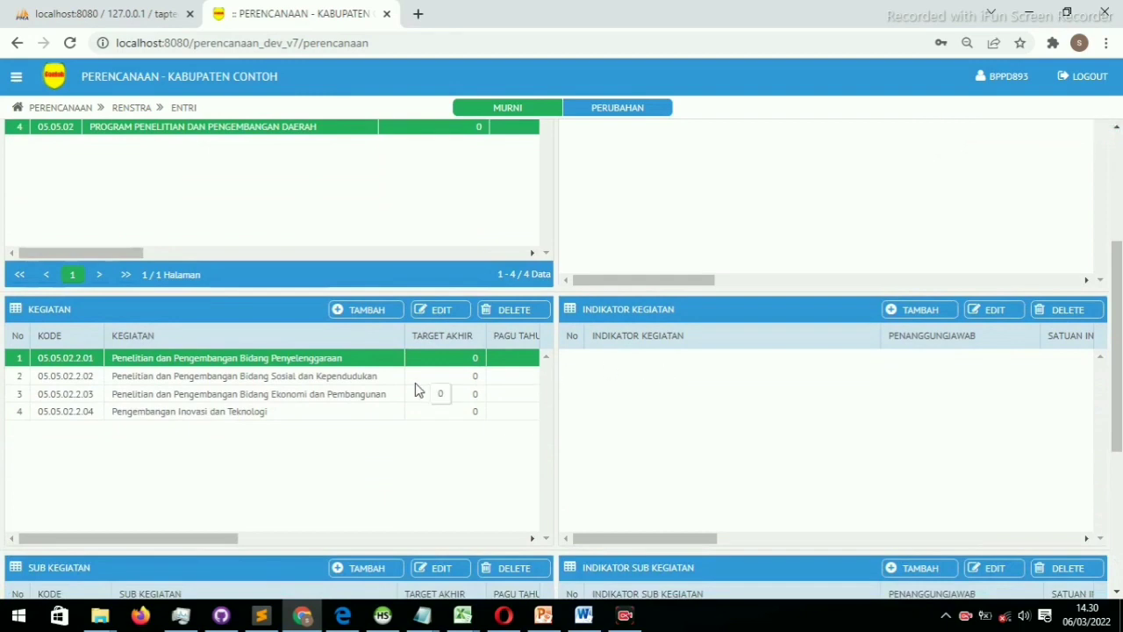
scroll(418, 389, "up", 3)
double_click(243, 375)
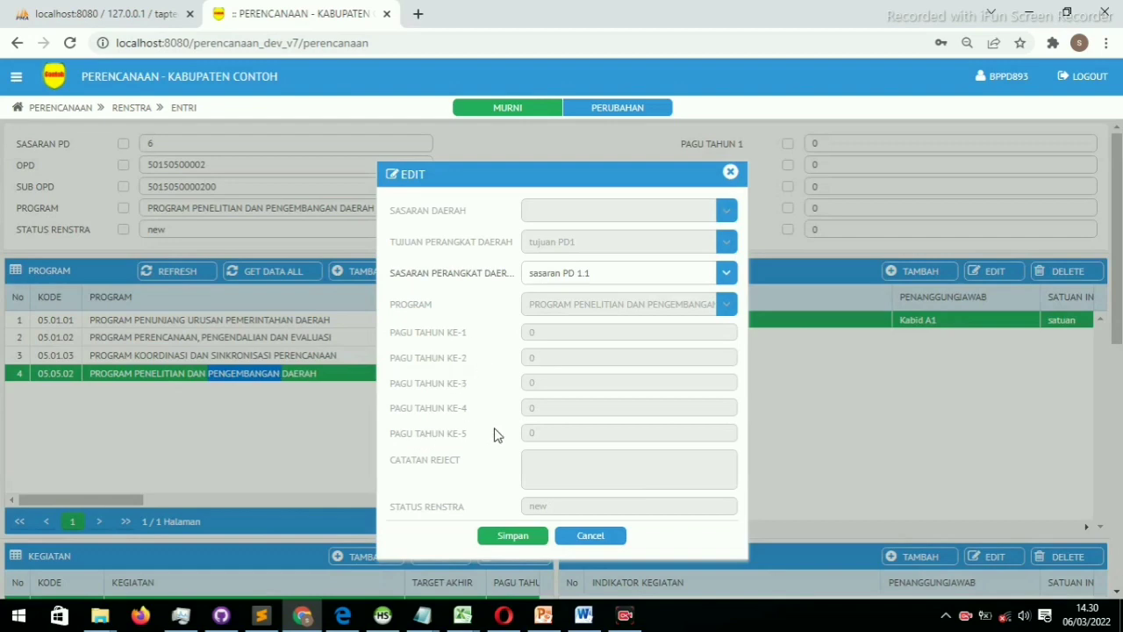
left_click(586, 536)
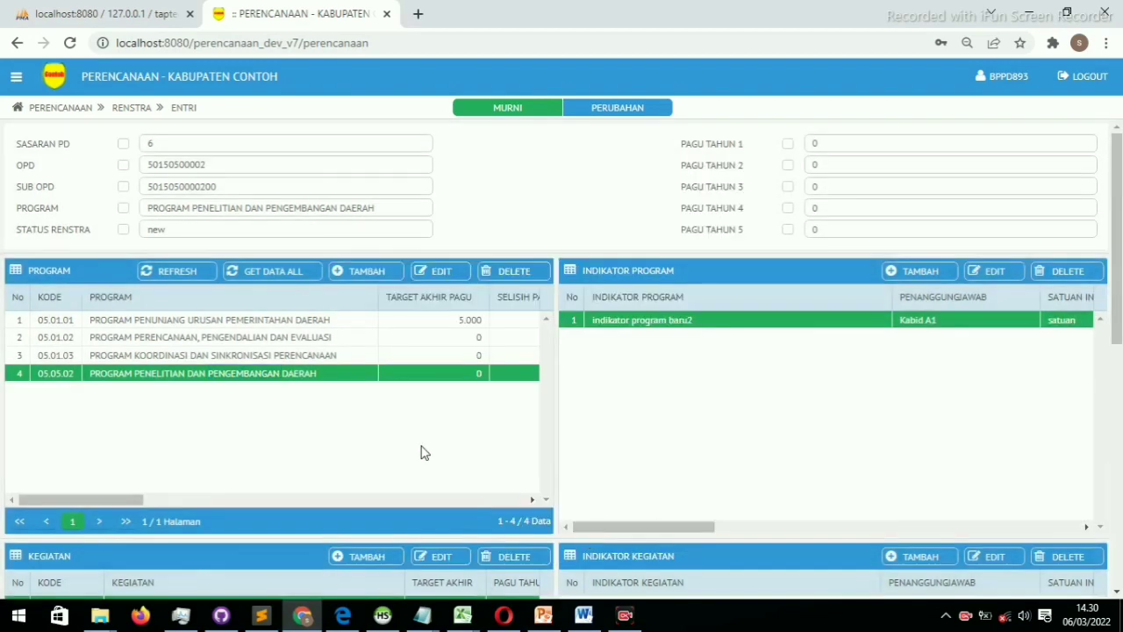
scroll(421, 452, "down", 6)
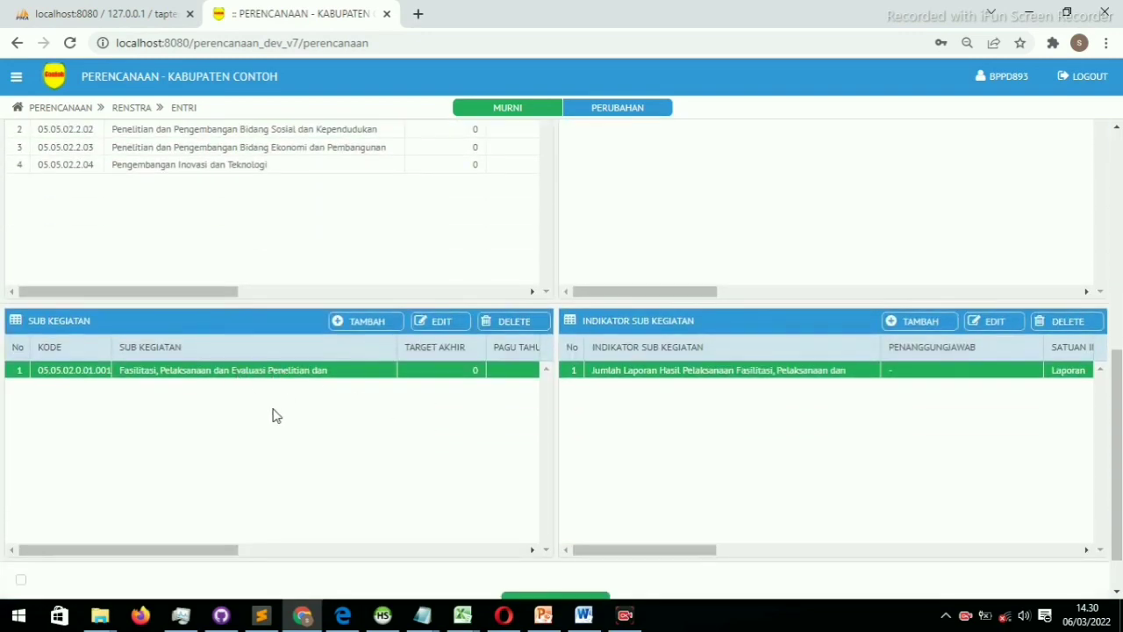
scroll(273, 421, "up", 4)
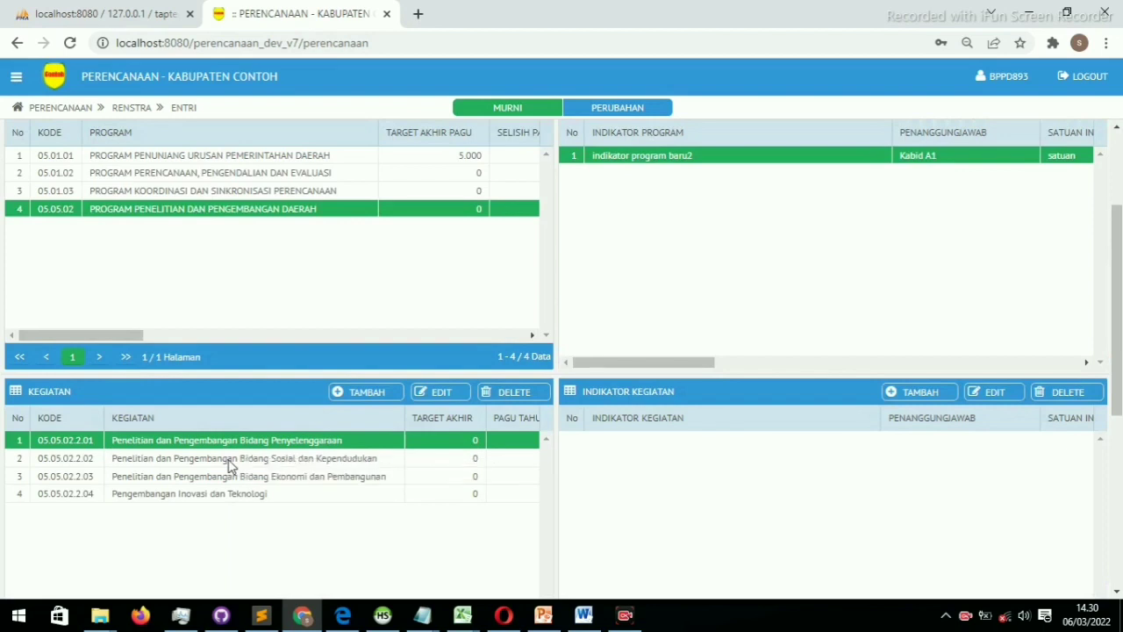
scroll(265, 534, "down", 2)
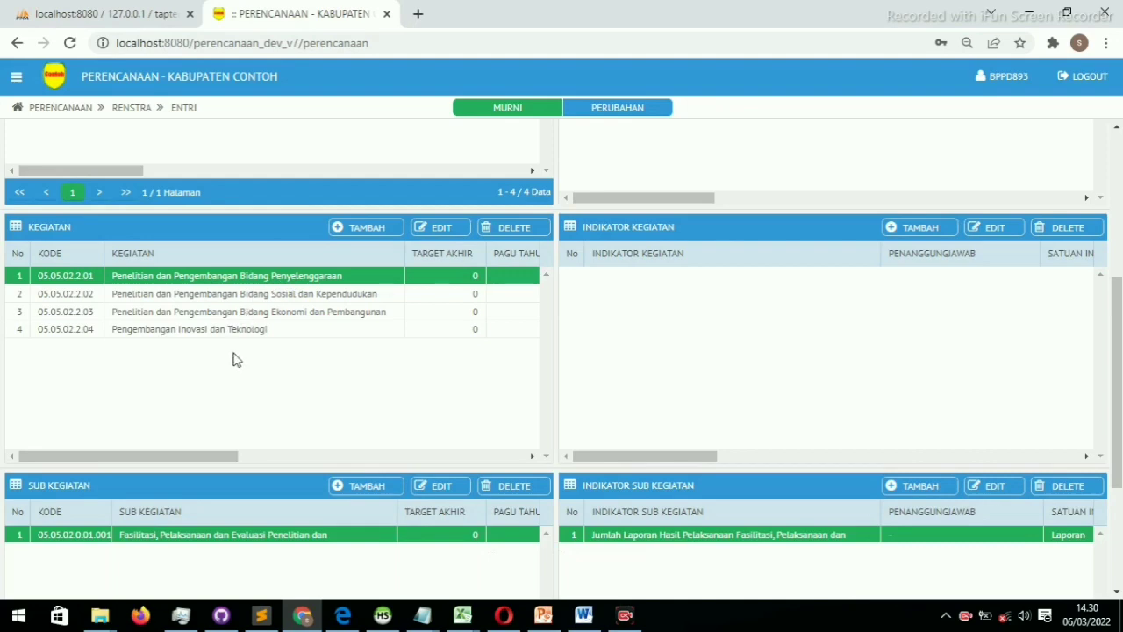
scroll(277, 343, "up", 4)
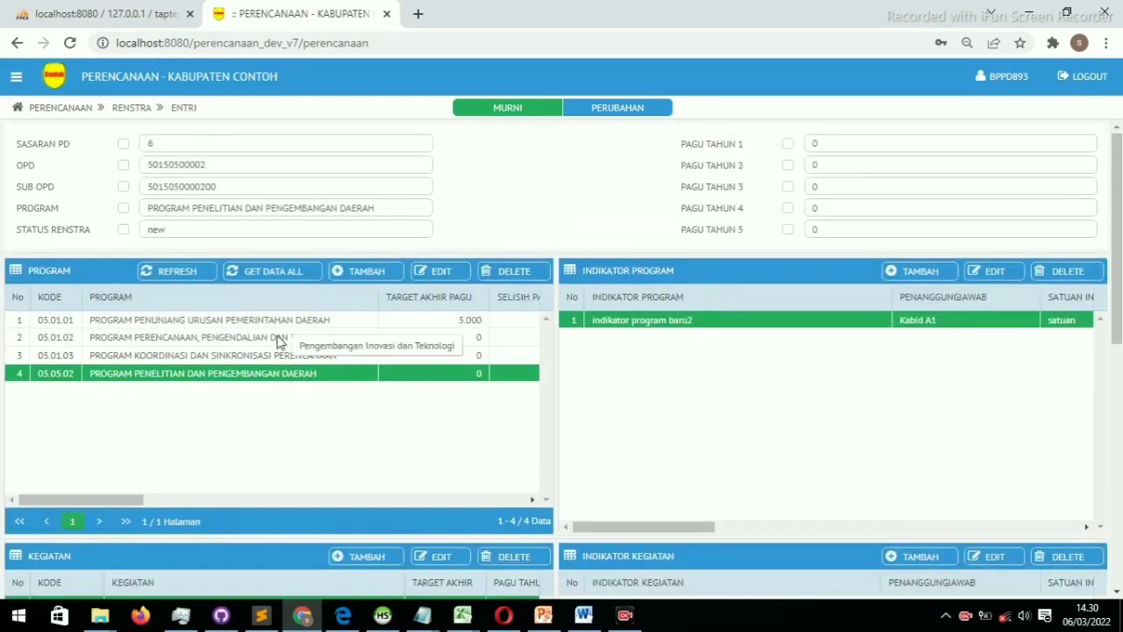
scroll(258, 381, "down", 6)
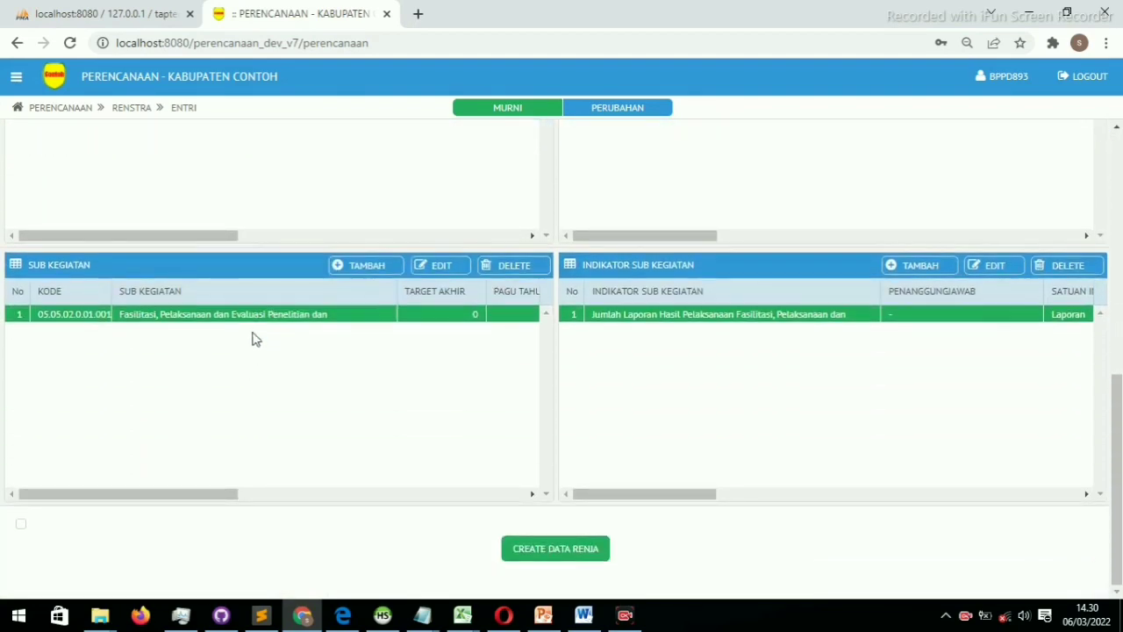
scroll(255, 338, "up", 4)
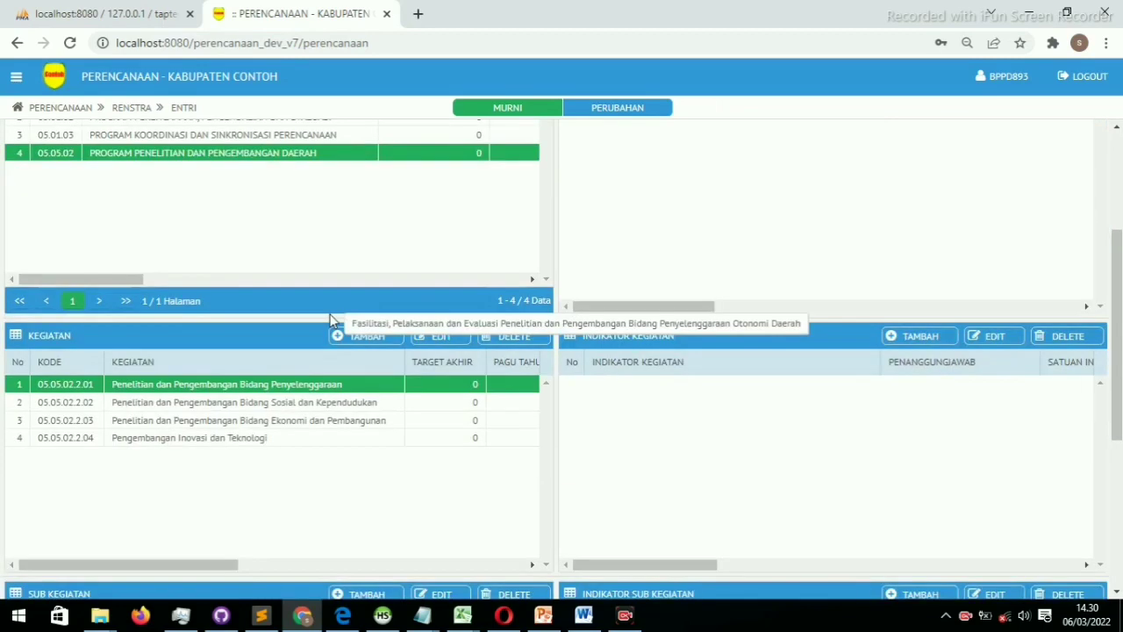
left_click(233, 403)
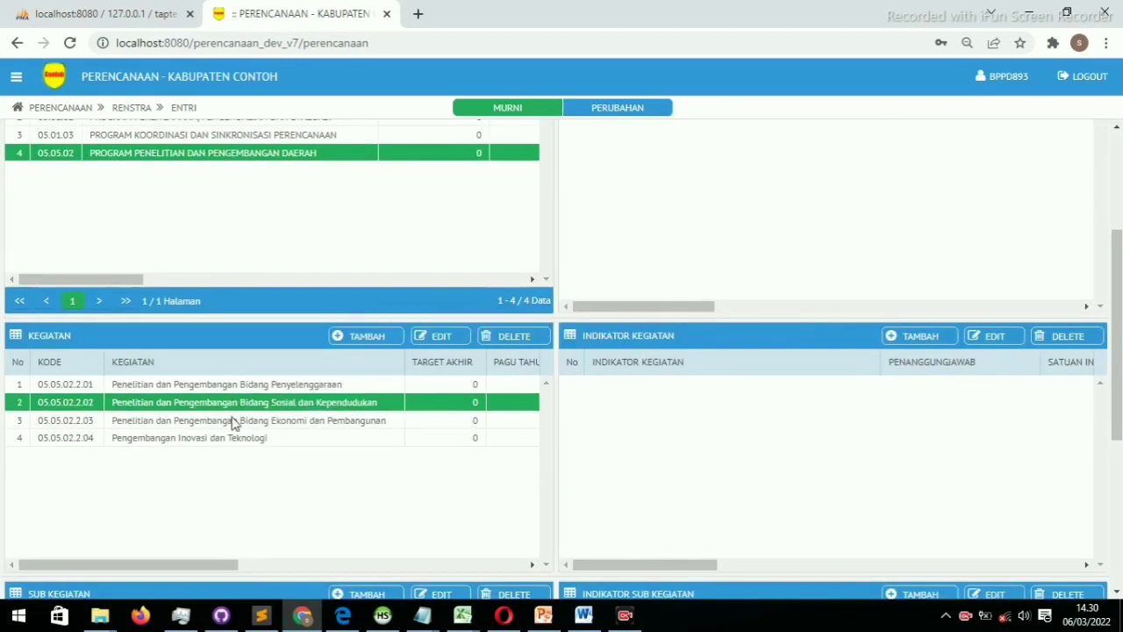
left_click(232, 426)
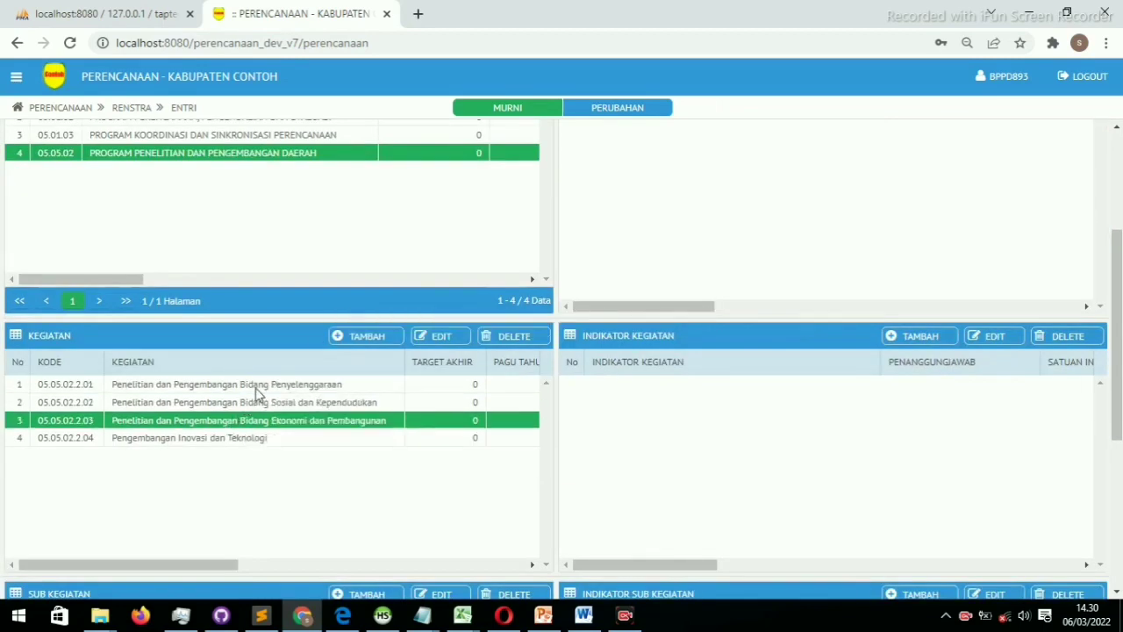
left_click(254, 391)
scroll(254, 395, "up", 1)
scroll(252, 395, "up", 2)
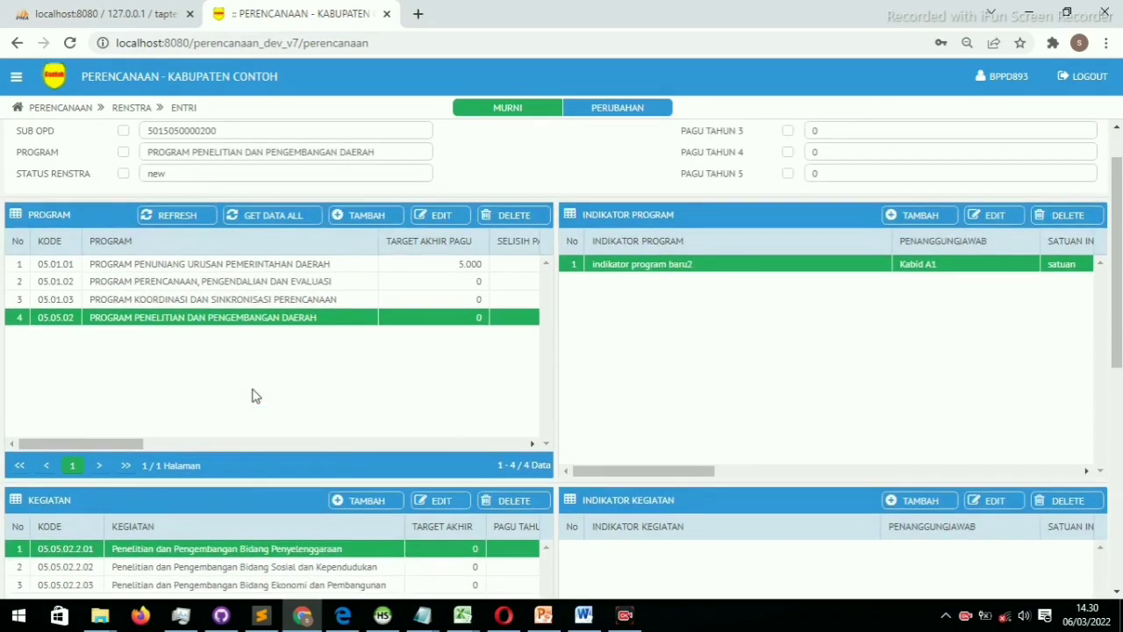
scroll(253, 395, "down", 2)
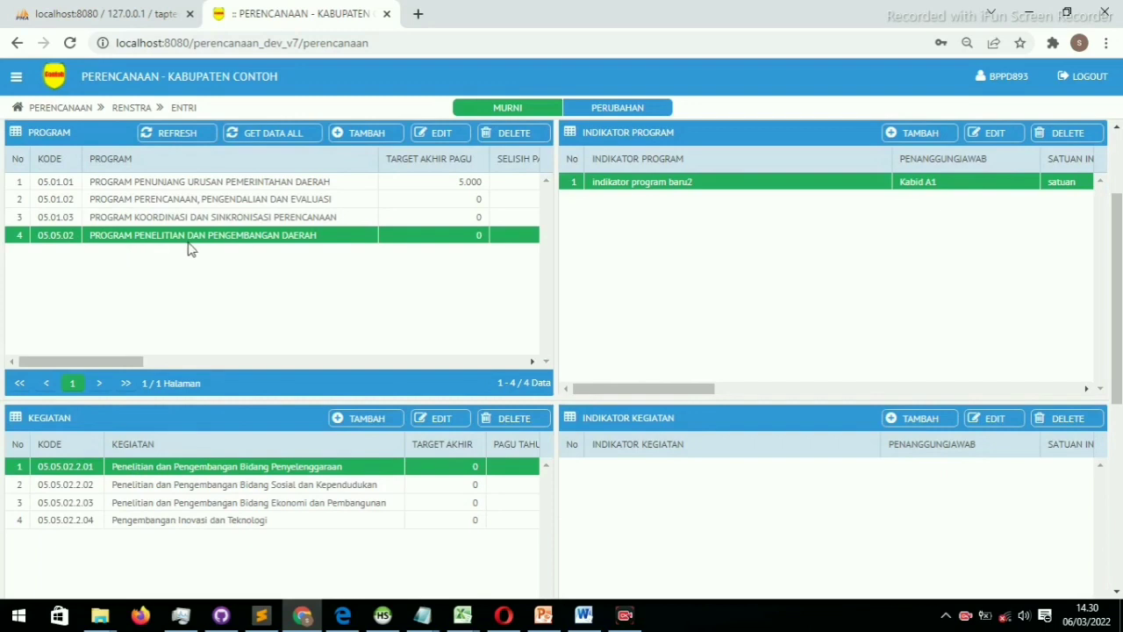
Select program 05.01.03 and open its add-activity form, after browsing and cancelling a first attempt
left_click(154, 217)
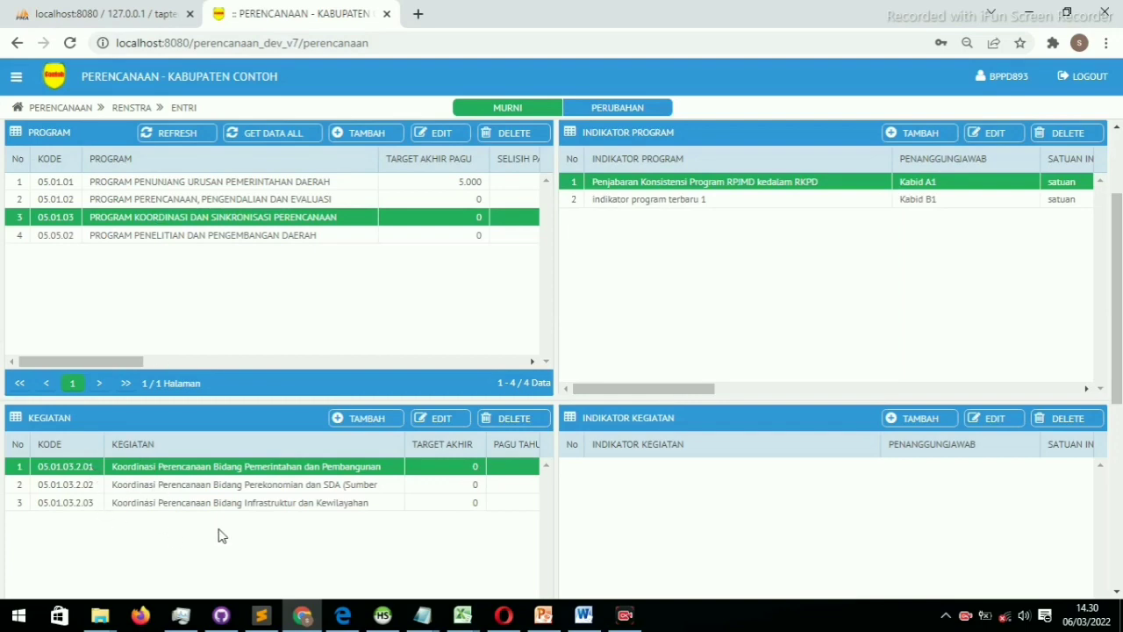
left_click(363, 419)
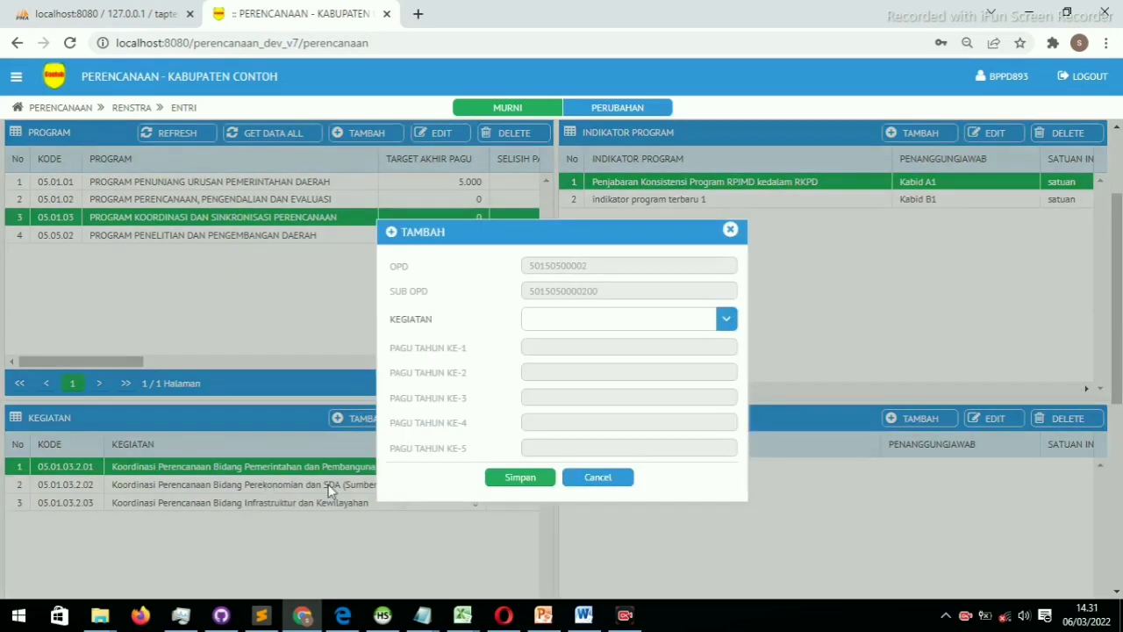
left_click(727, 319)
left_click_drag(727, 364, 721, 429)
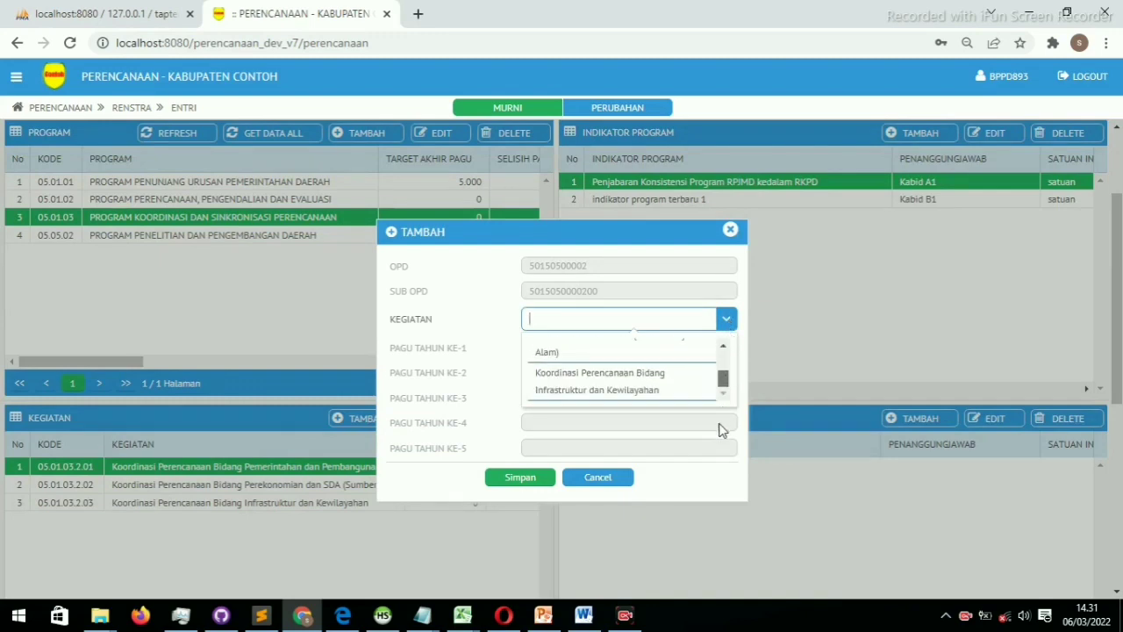
left_click(591, 481)
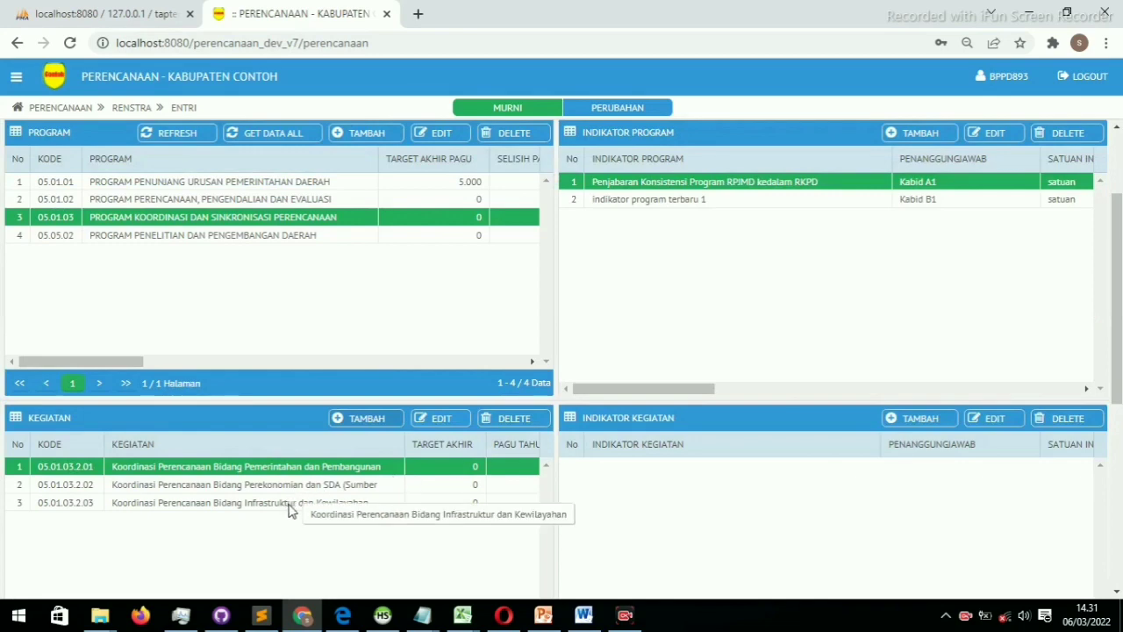
left_click(368, 418)
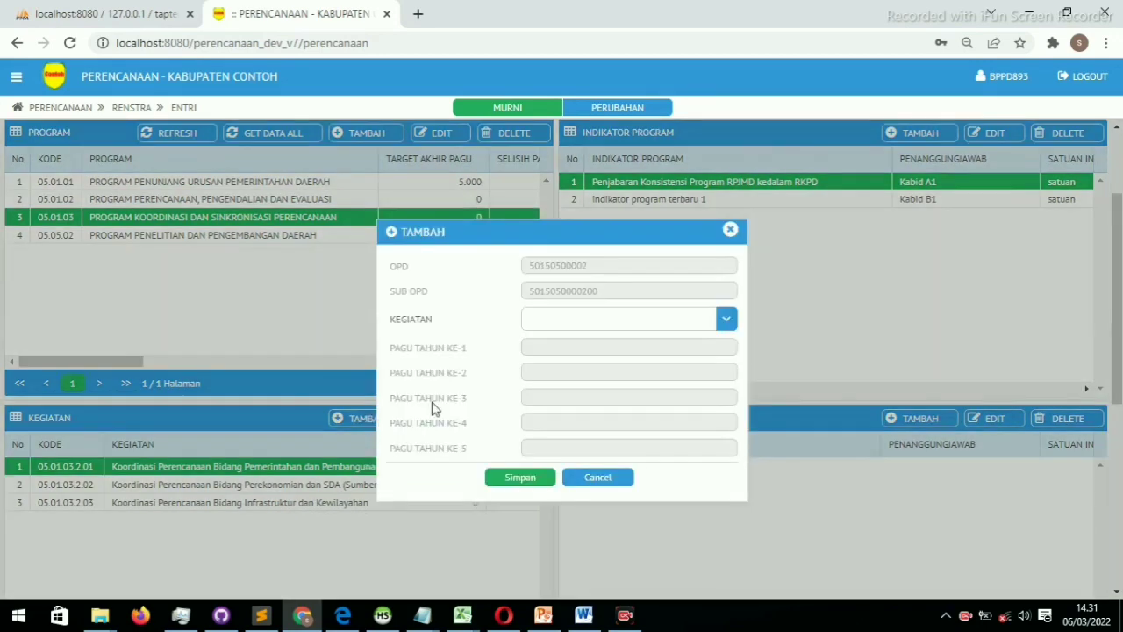
Cancel the add-activity form, preview edit forms of activities 05.01.03.2.02 and 2.01, then reselect 05.01.03.2.01
left_click(598, 477)
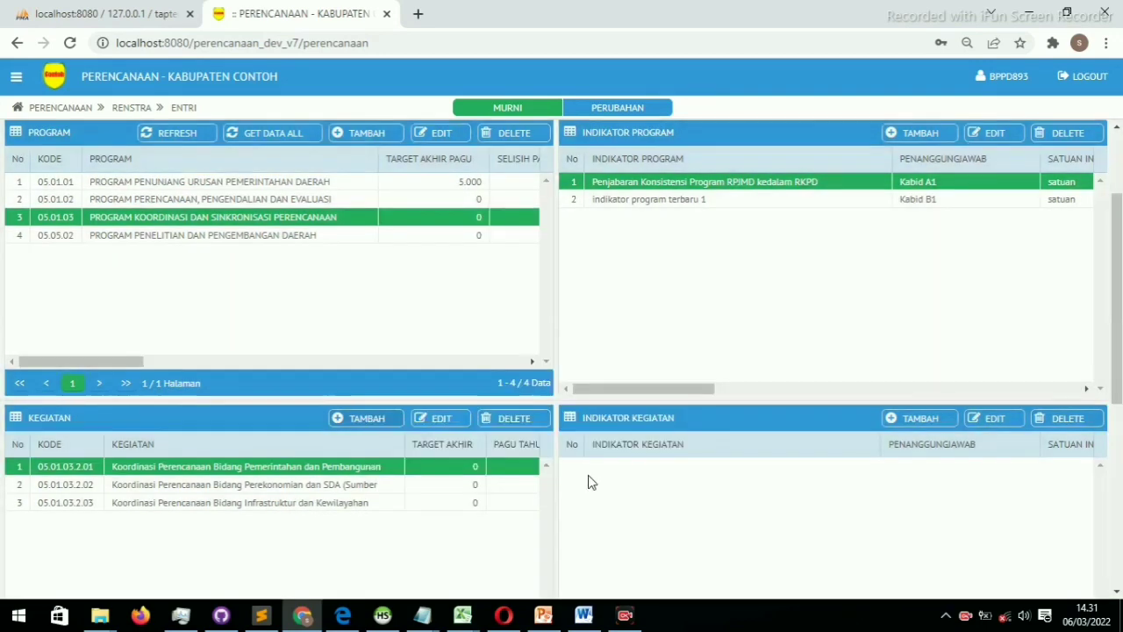
double_click(339, 489)
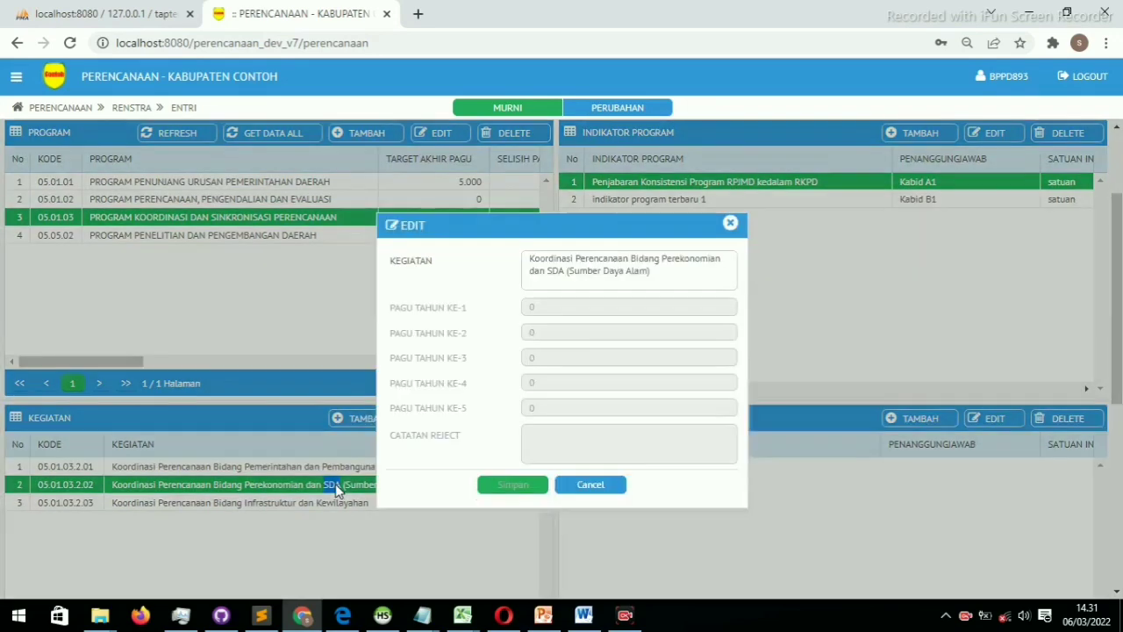
left_click(589, 484)
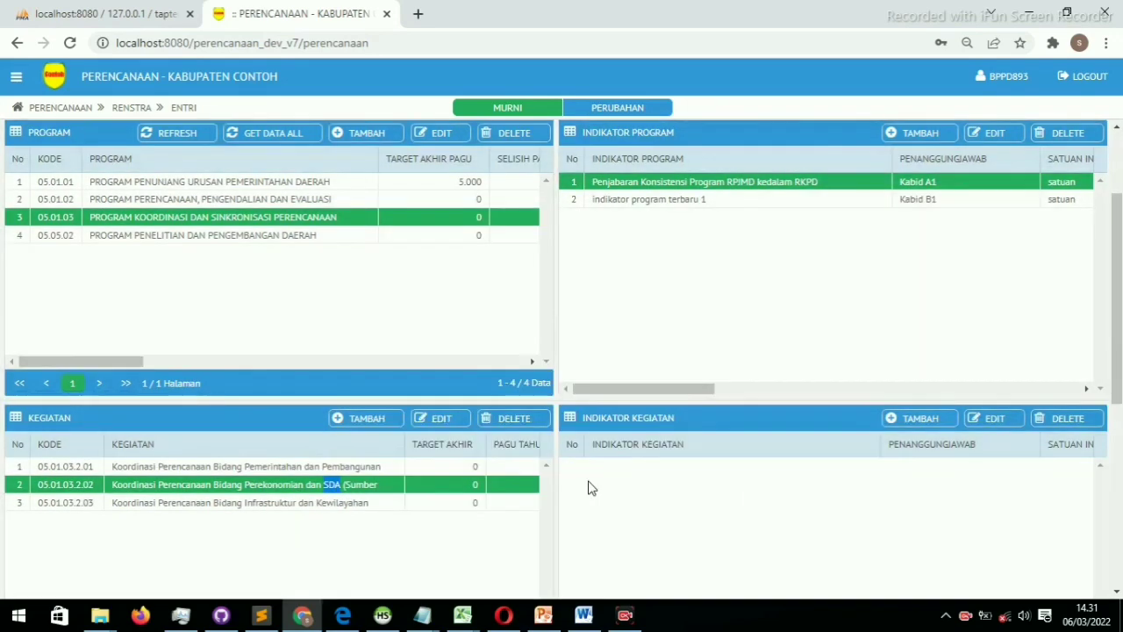
left_click(302, 508)
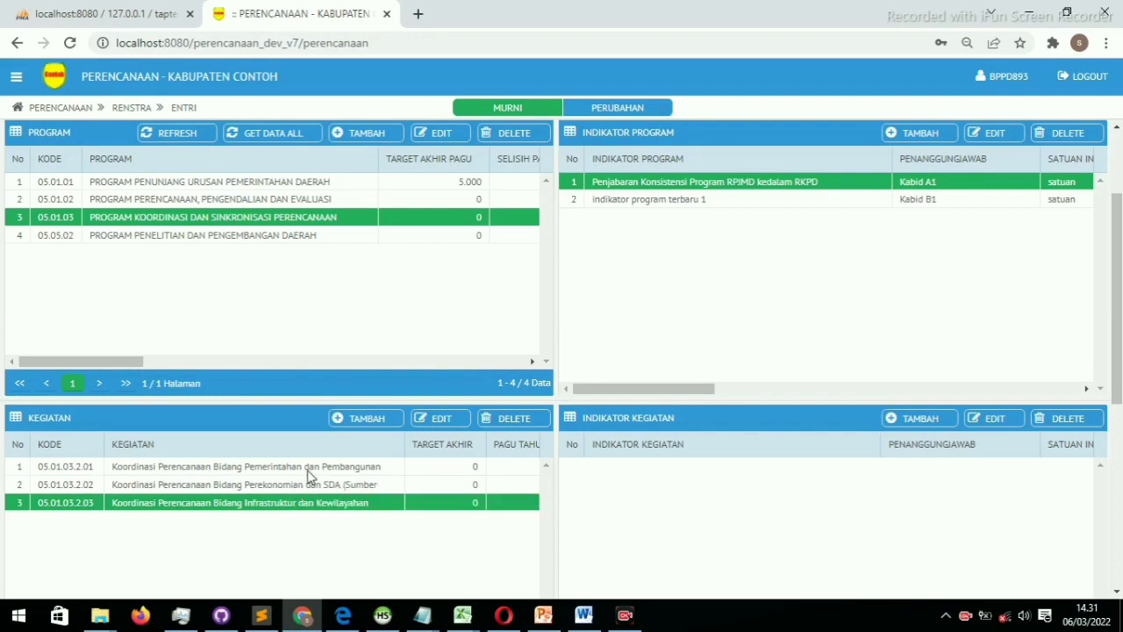
double_click(307, 472)
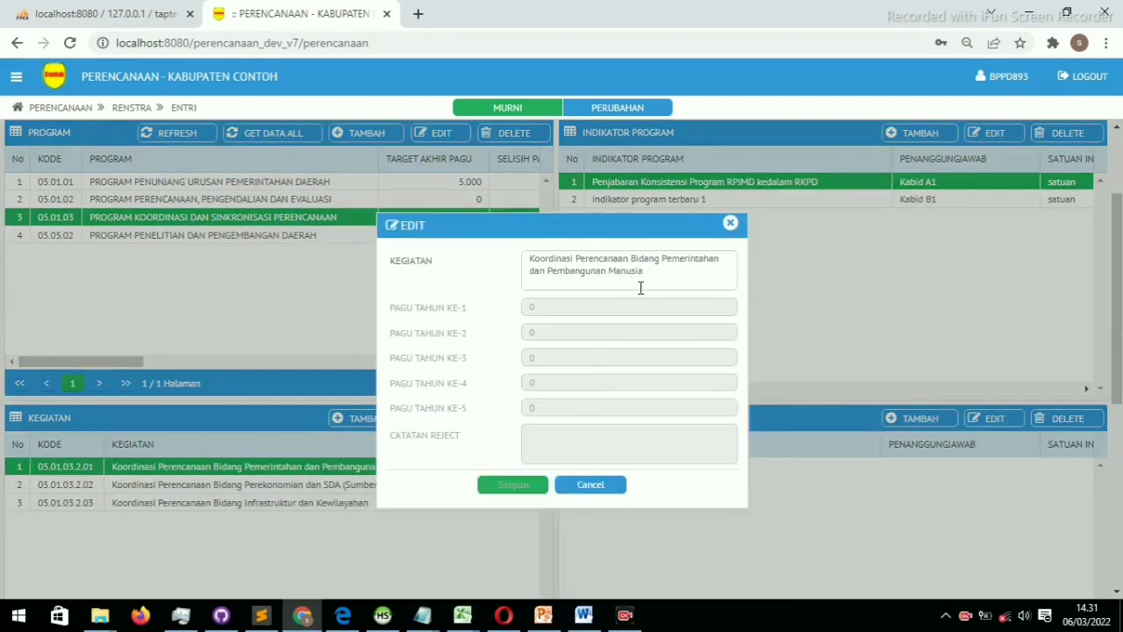
left_click(579, 488)
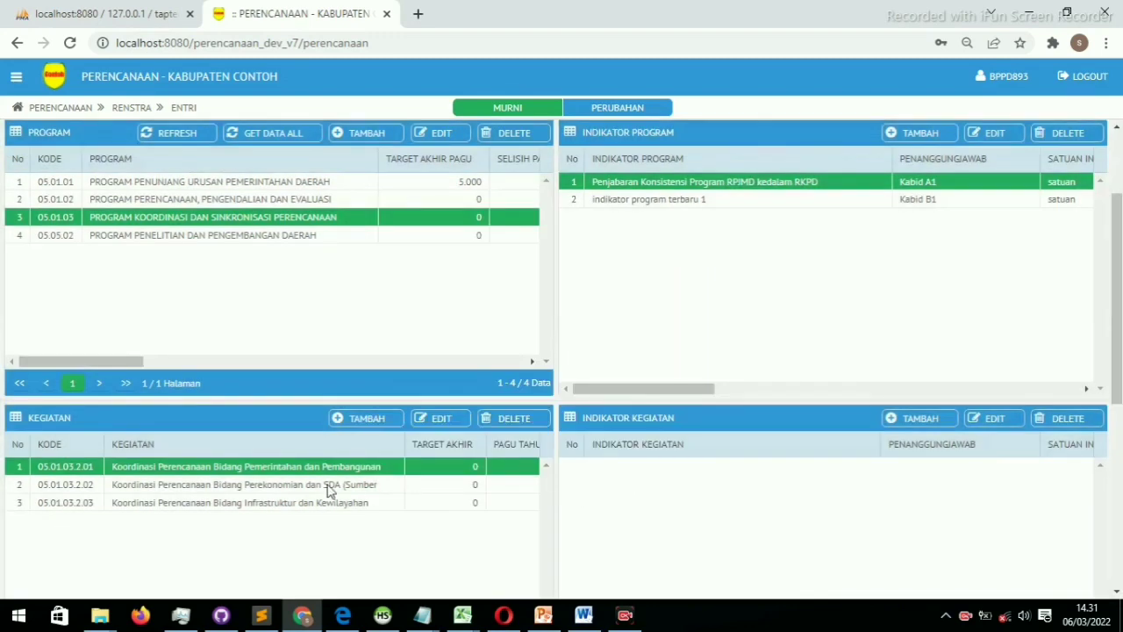
left_click(322, 488)
left_click(372, 468)
scroll(631, 475, "down", 2)
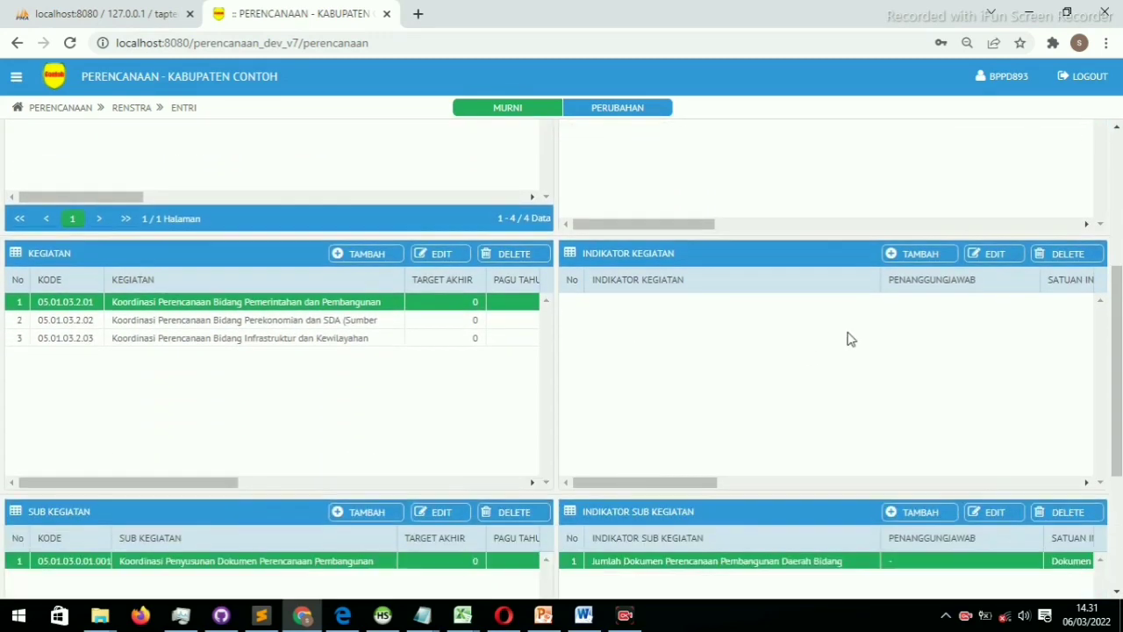
Start an indicator for activity 05.01.03.2.01 with kasi A1.2 as responsible official
left_click(922, 254)
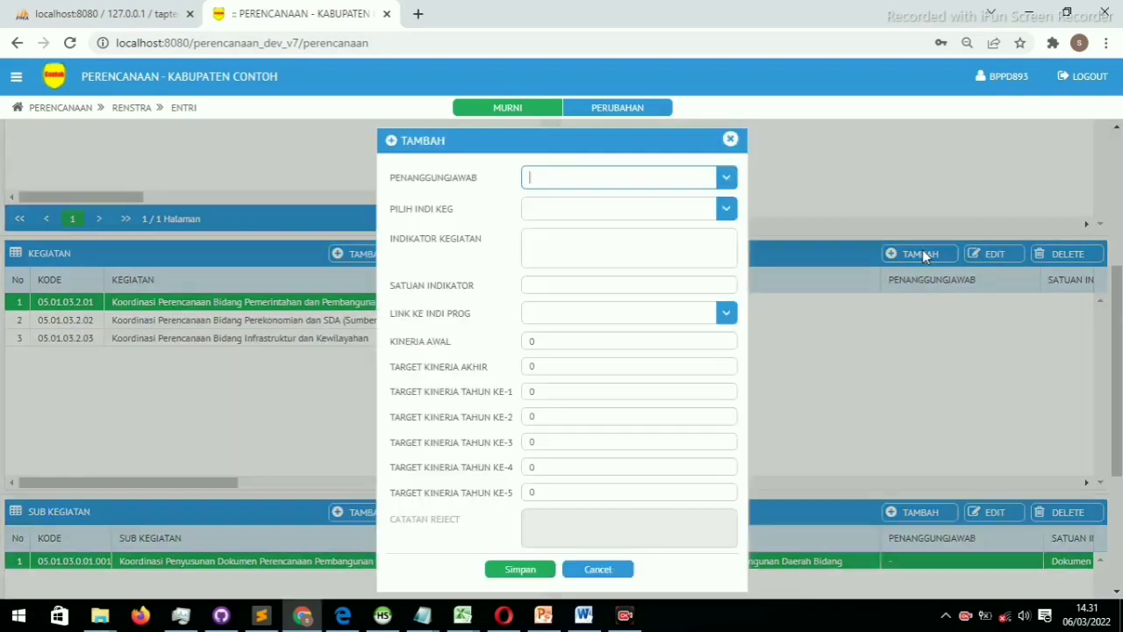
left_click(726, 178)
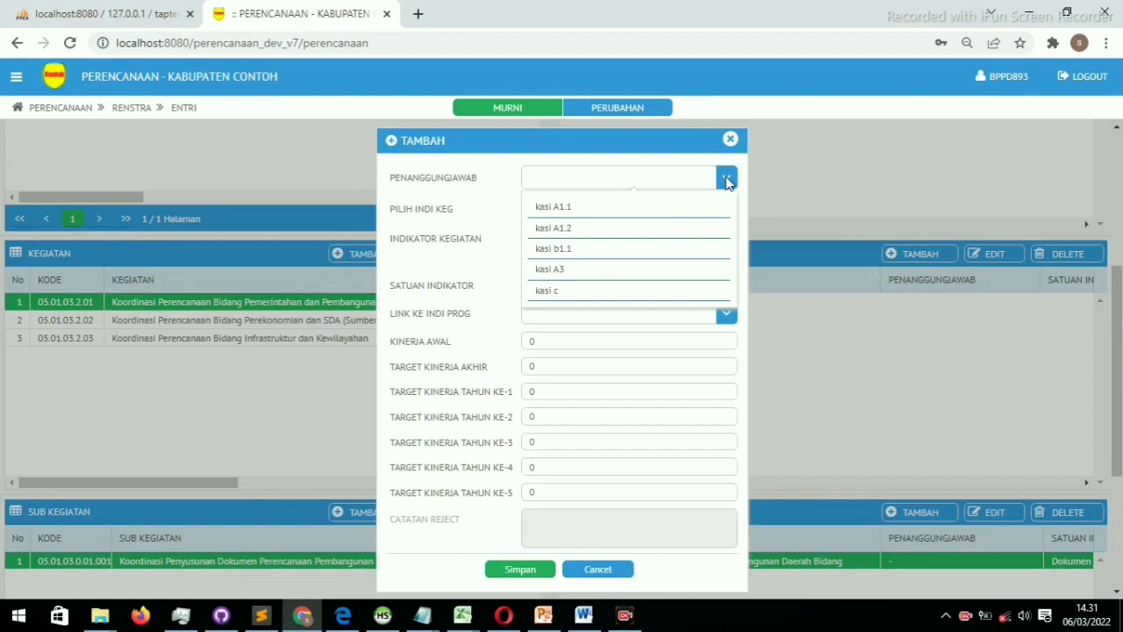
left_click(583, 229)
left_click(602, 213)
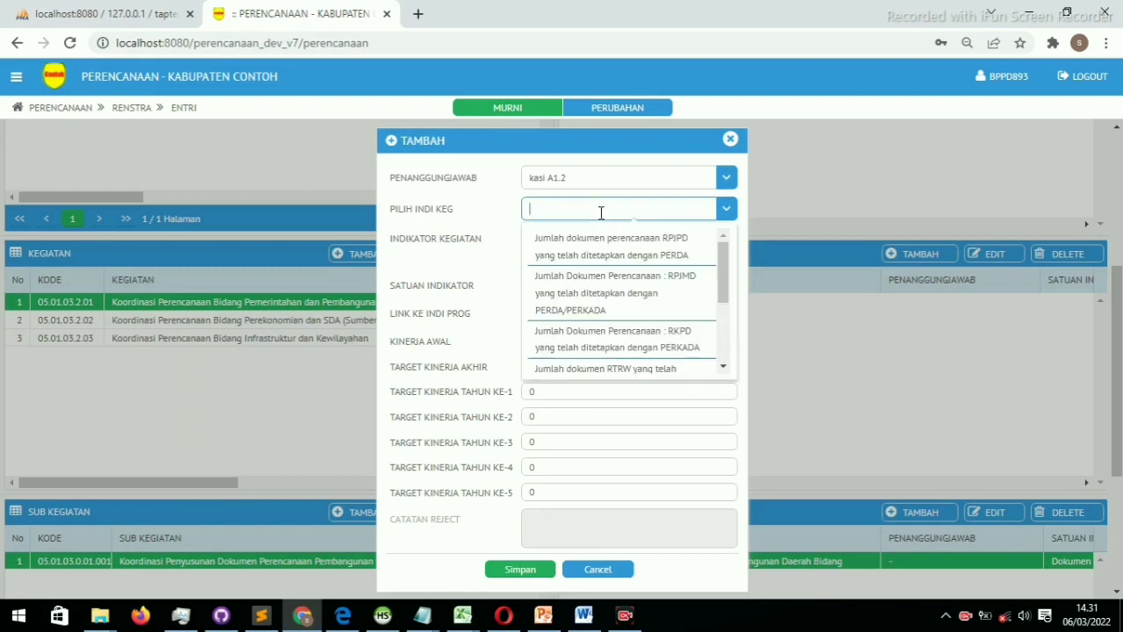
left_click(607, 211)
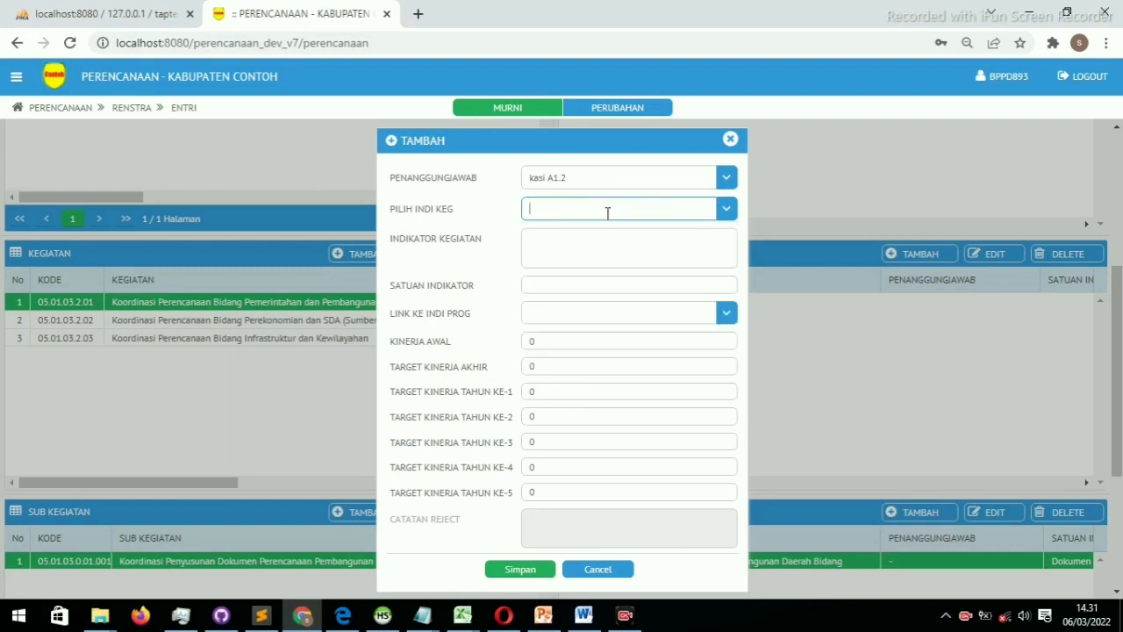
left_click(583, 243)
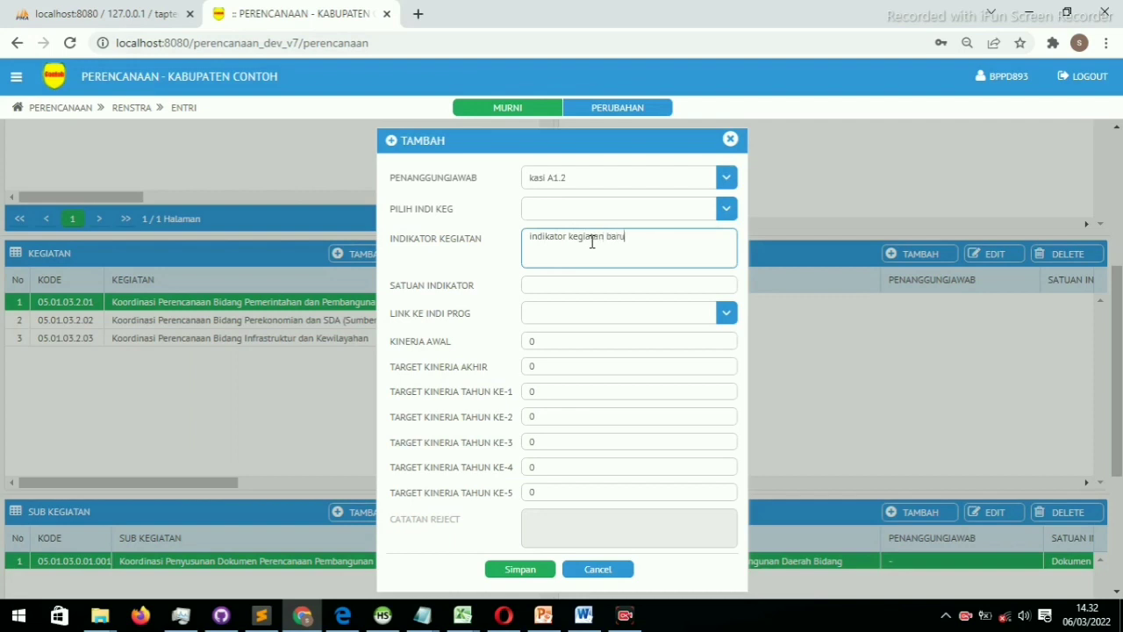
Set unit satuan, link to the RPJMD consistency program indicator, check yearly targets, and save
left_click(569, 286)
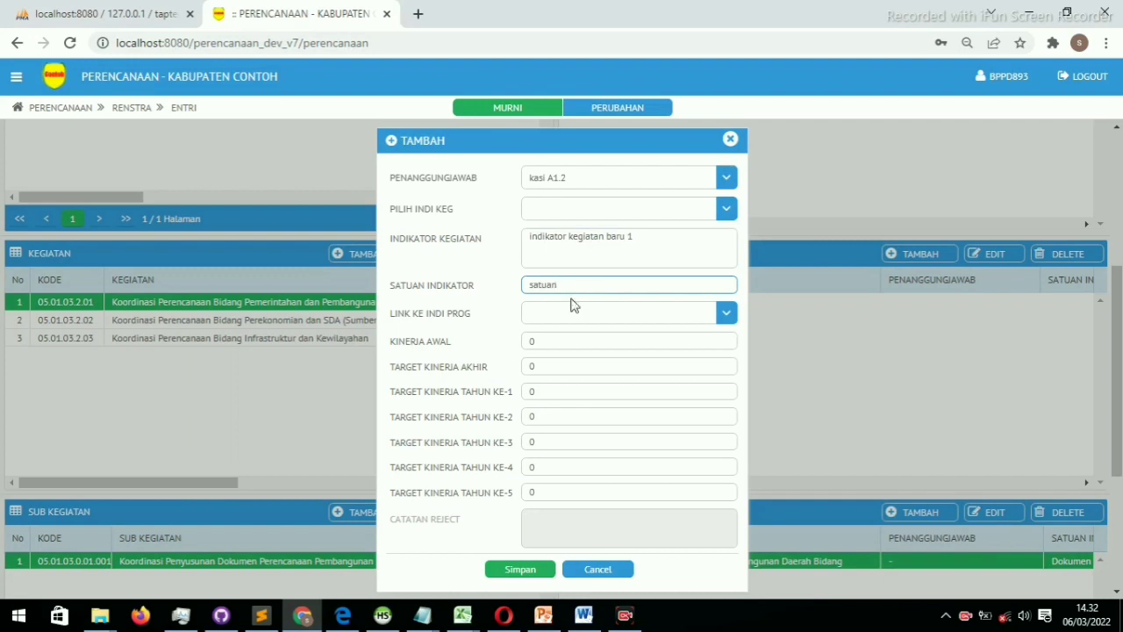
left_click(583, 315)
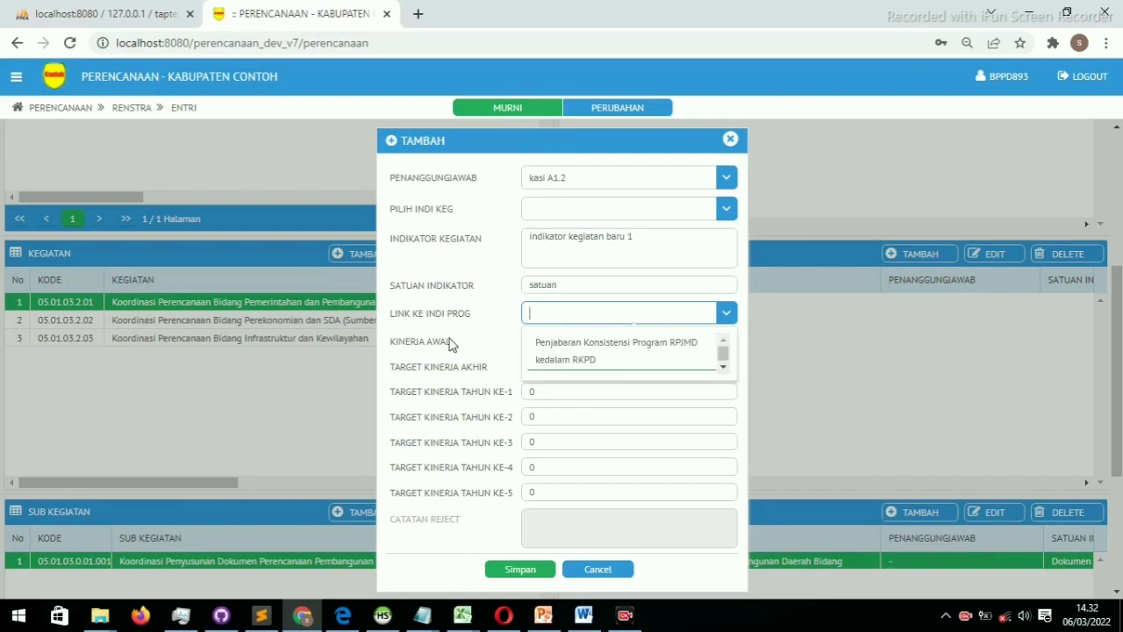
left_click(551, 358)
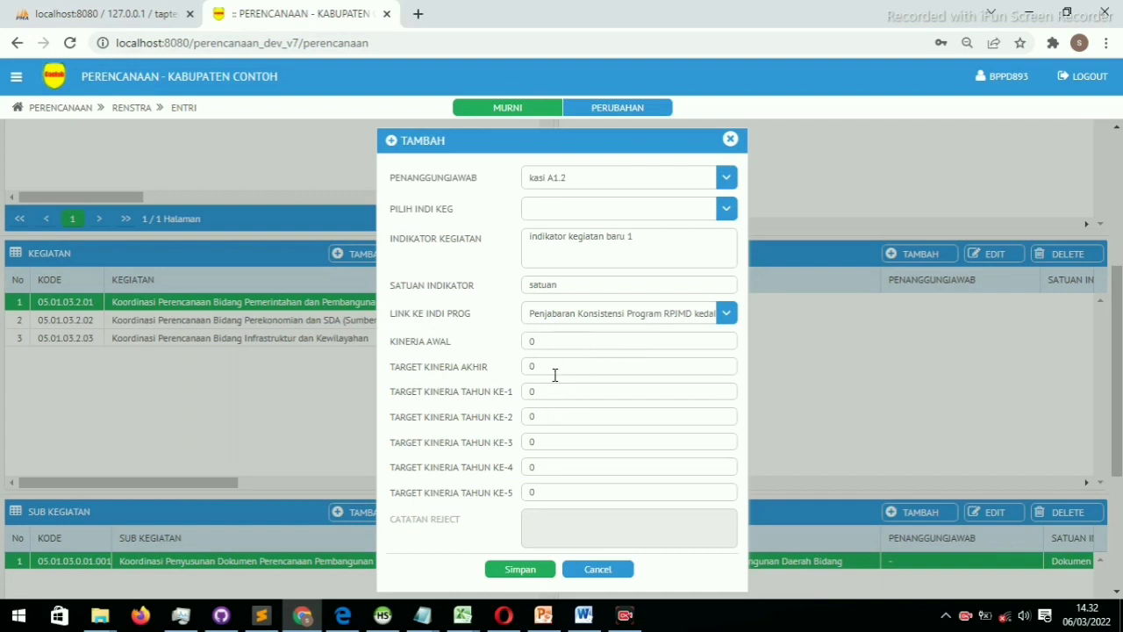
left_click(547, 343)
left_click(546, 364)
left_click(545, 391)
left_click(544, 416)
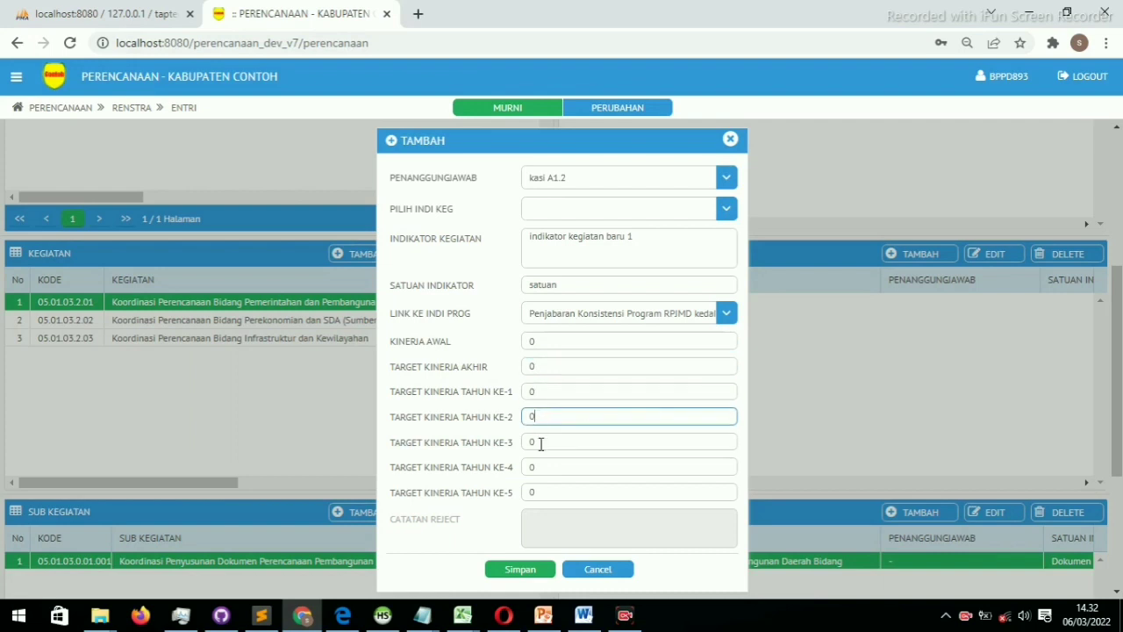
left_click(543, 441)
left_click(543, 467)
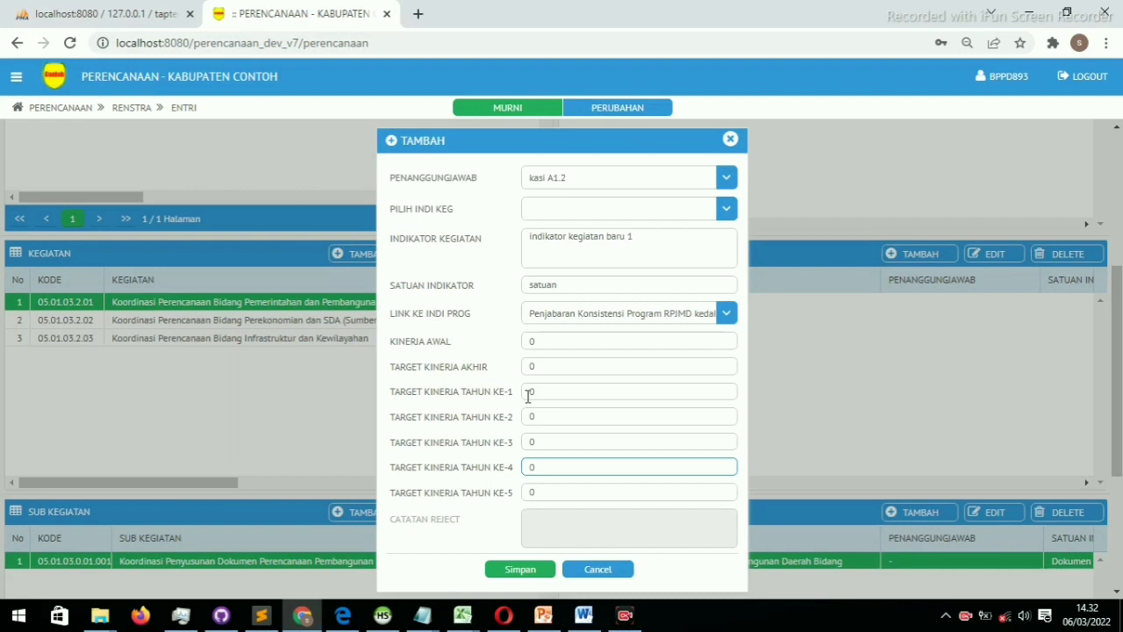
left_click(517, 571)
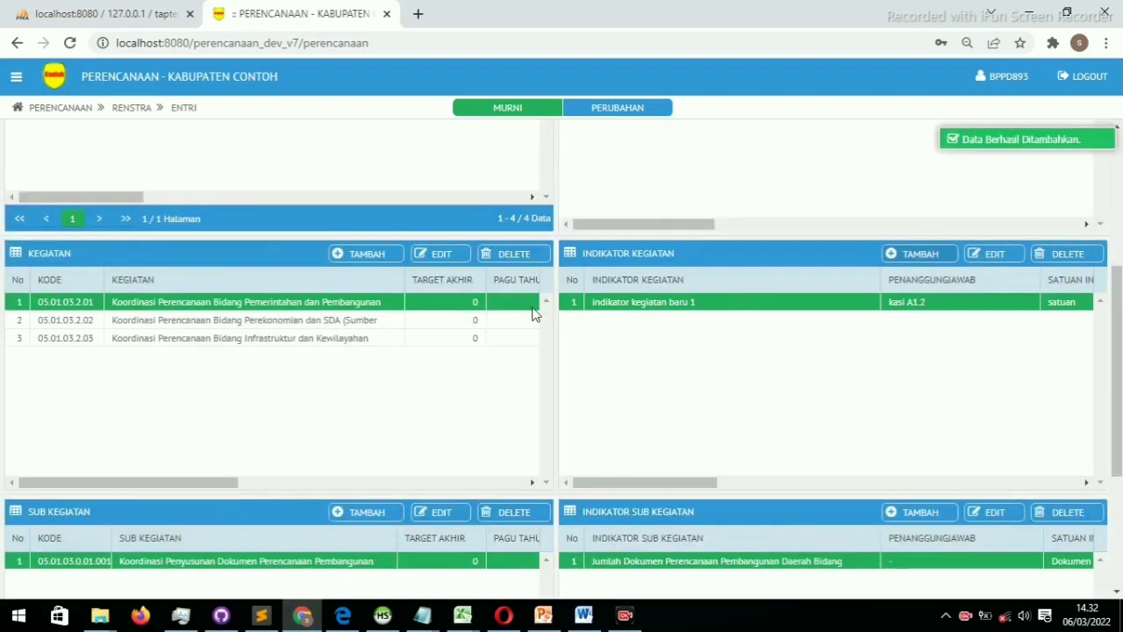
Fill a new 05.01.03.2.02 indicator: kasi A1.2, RPJPD document count, unit jumlah, RPJMD consistency link
left_click(296, 326)
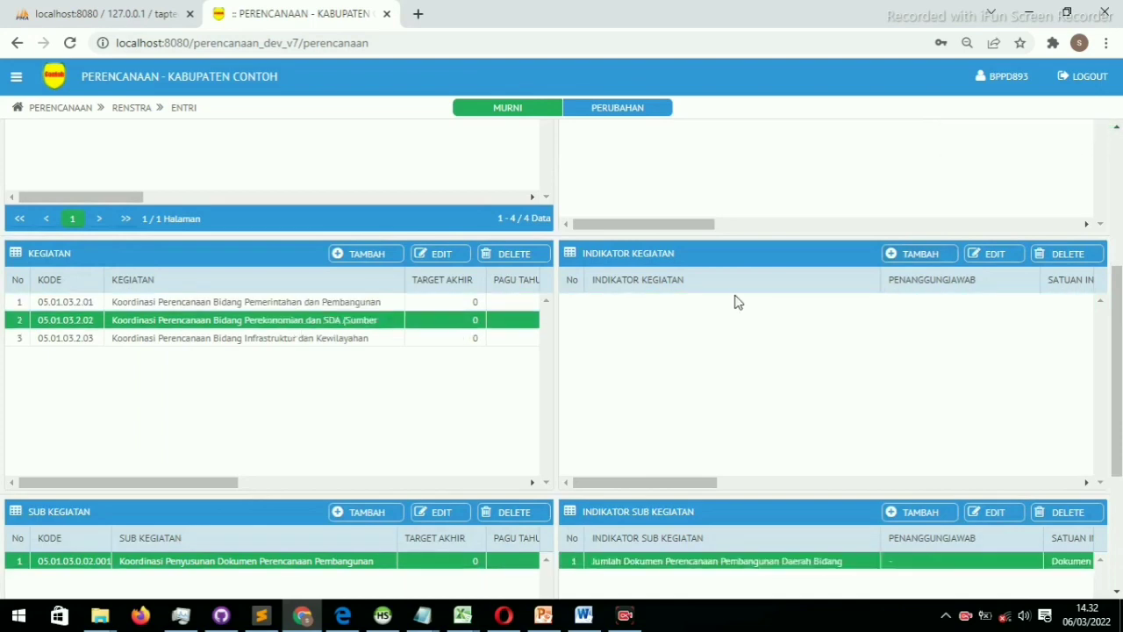
left_click(908, 262)
left_click(707, 175)
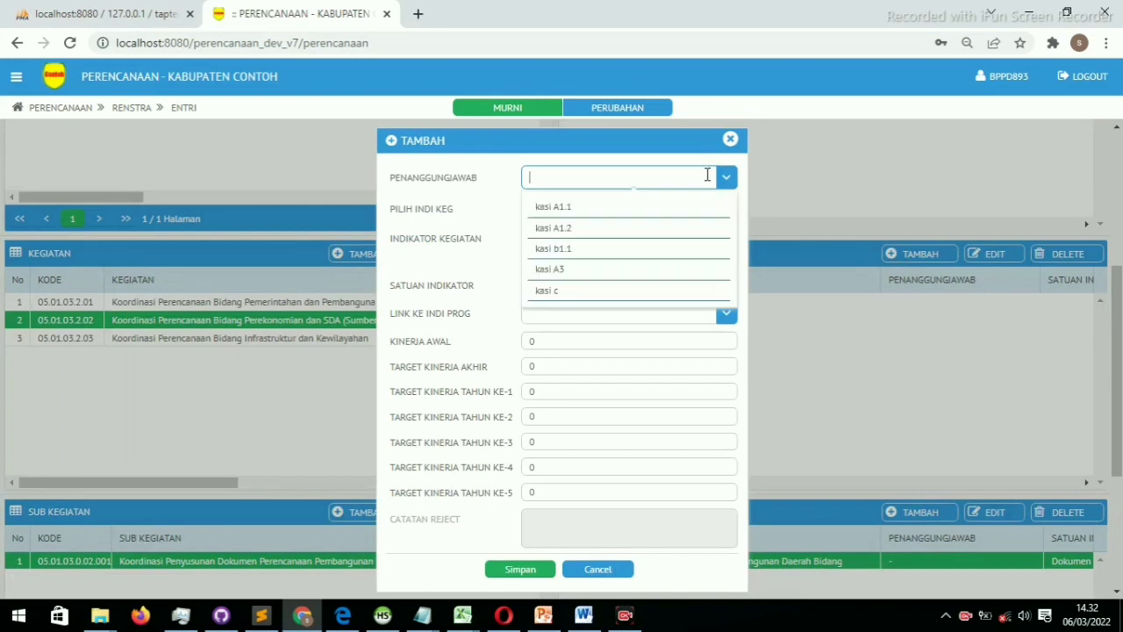
left_click(594, 230)
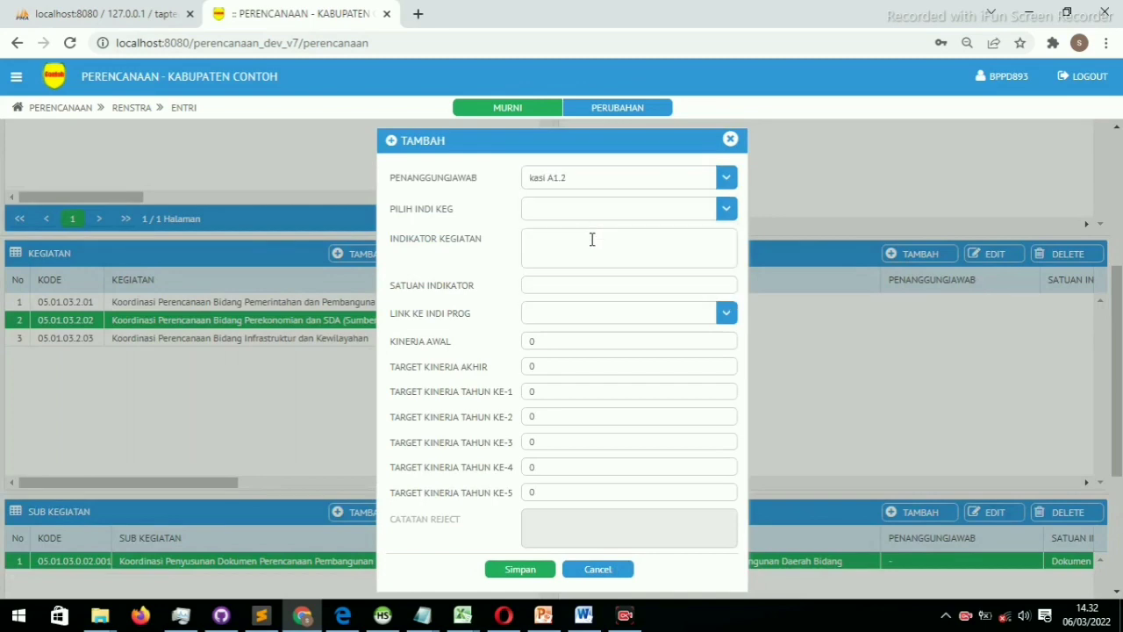
left_click(592, 239)
left_click(620, 207)
left_click(600, 244)
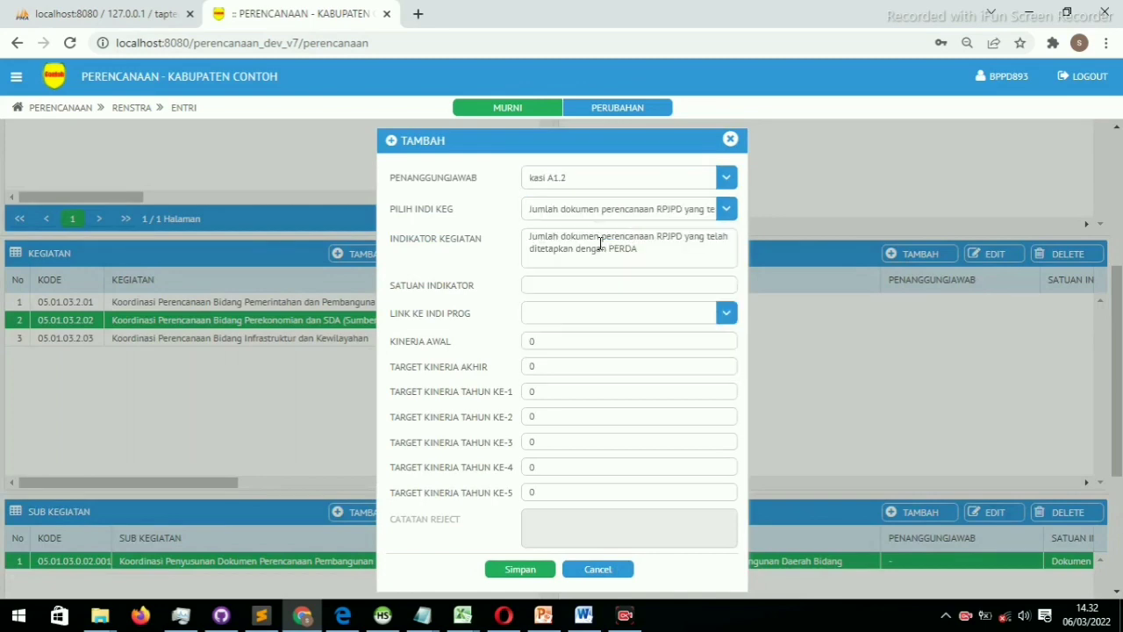
left_click(582, 286)
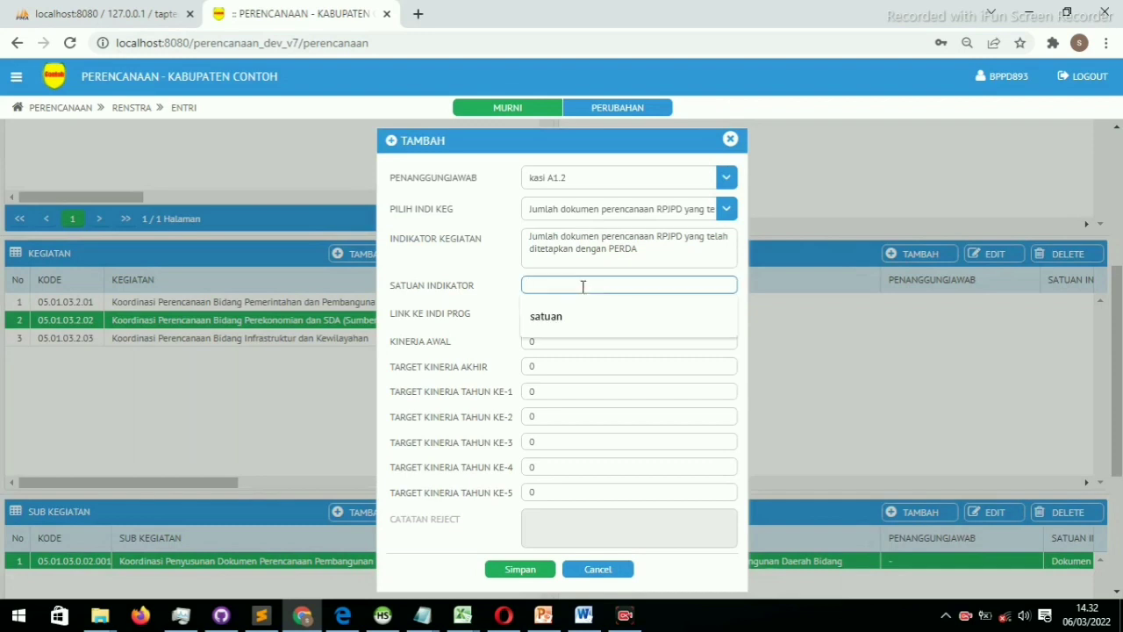
type("ju")
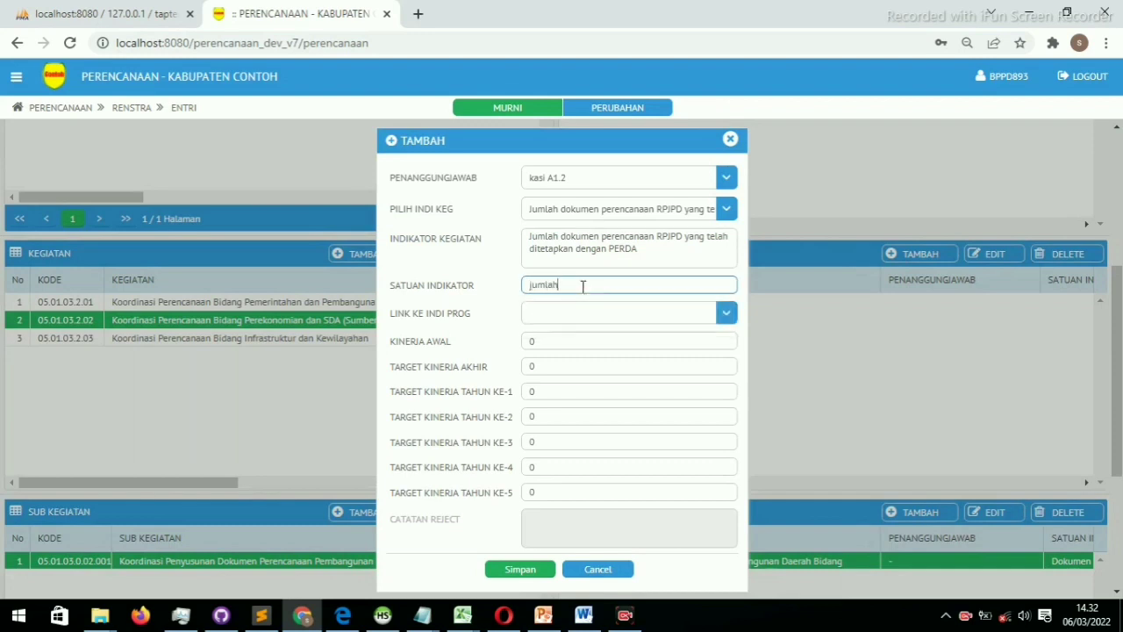
type("mlah")
left_click(667, 317)
left_click(630, 357)
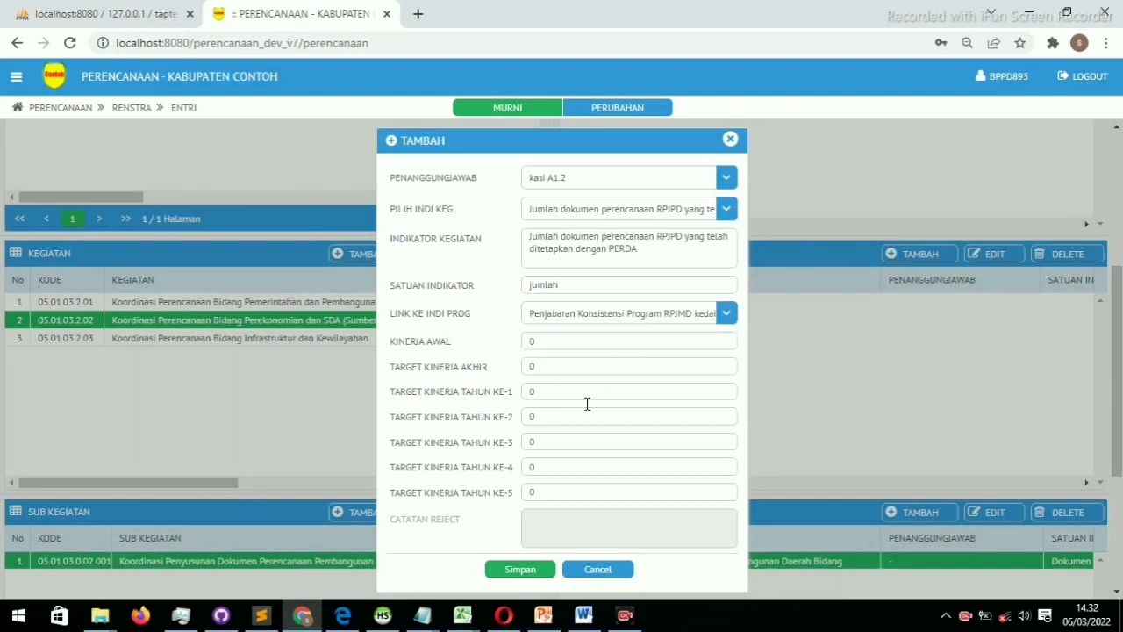
Resolve the duplicate-indicator error by rewording it to end 'dengan PERDA di bappeda', then save
left_click(518, 570)
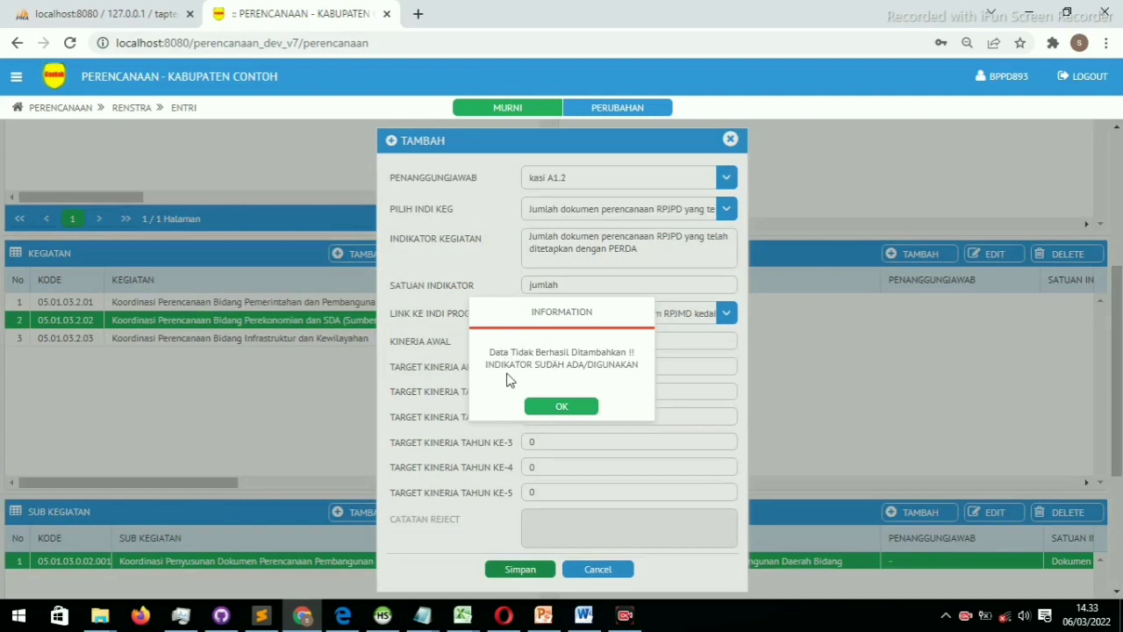
left_click(562, 407)
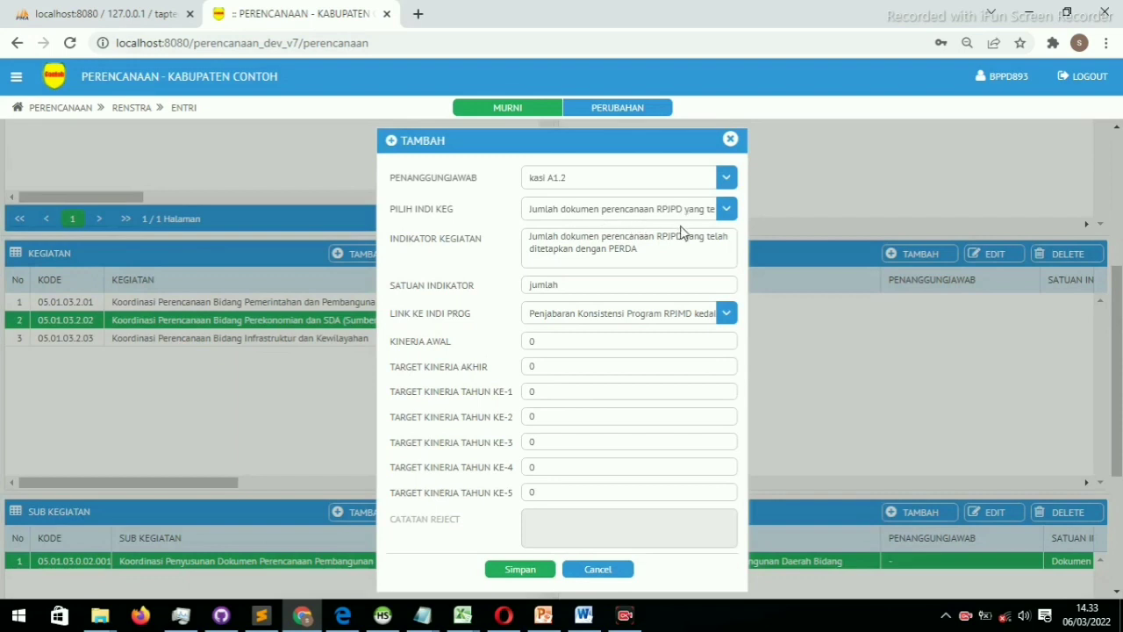
left_click(727, 208)
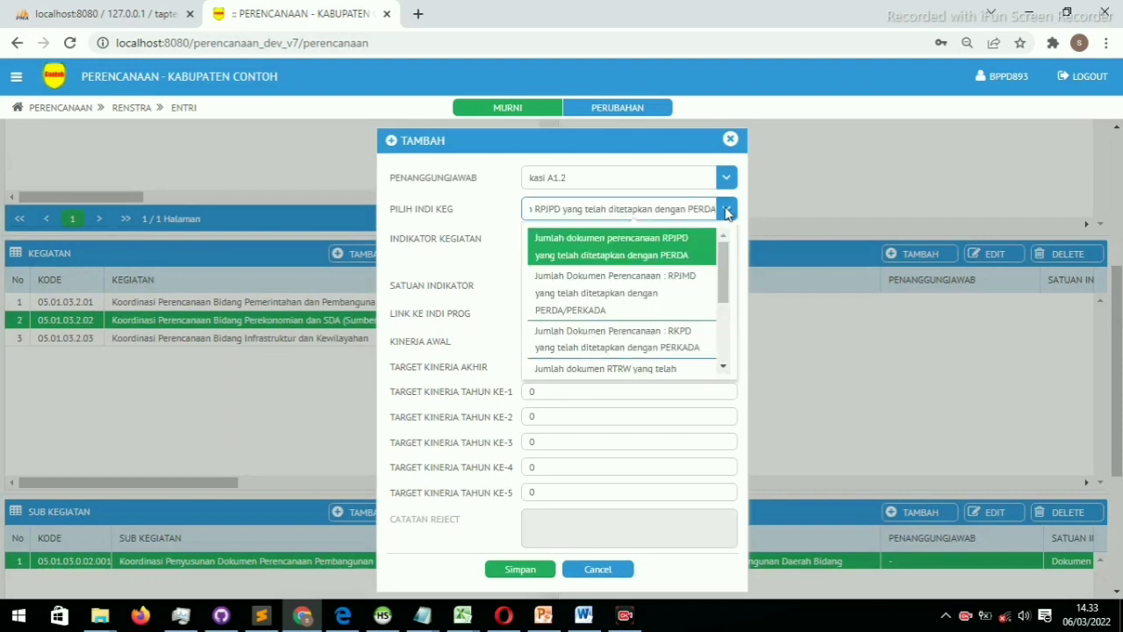
left_click(727, 209)
left_click(657, 257)
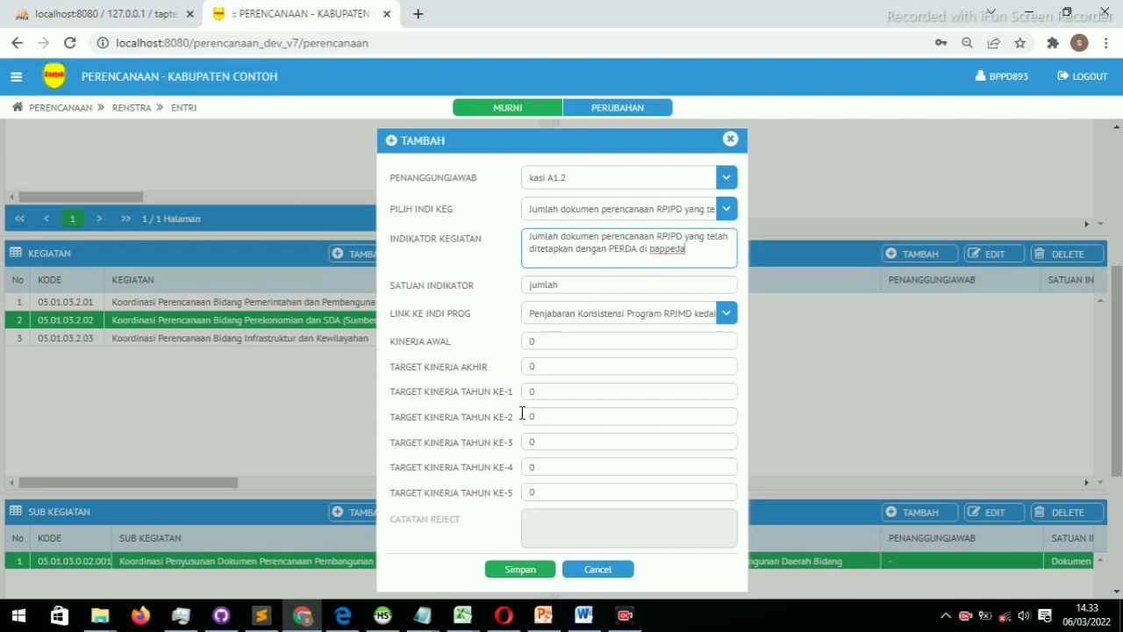
left_click(517, 569)
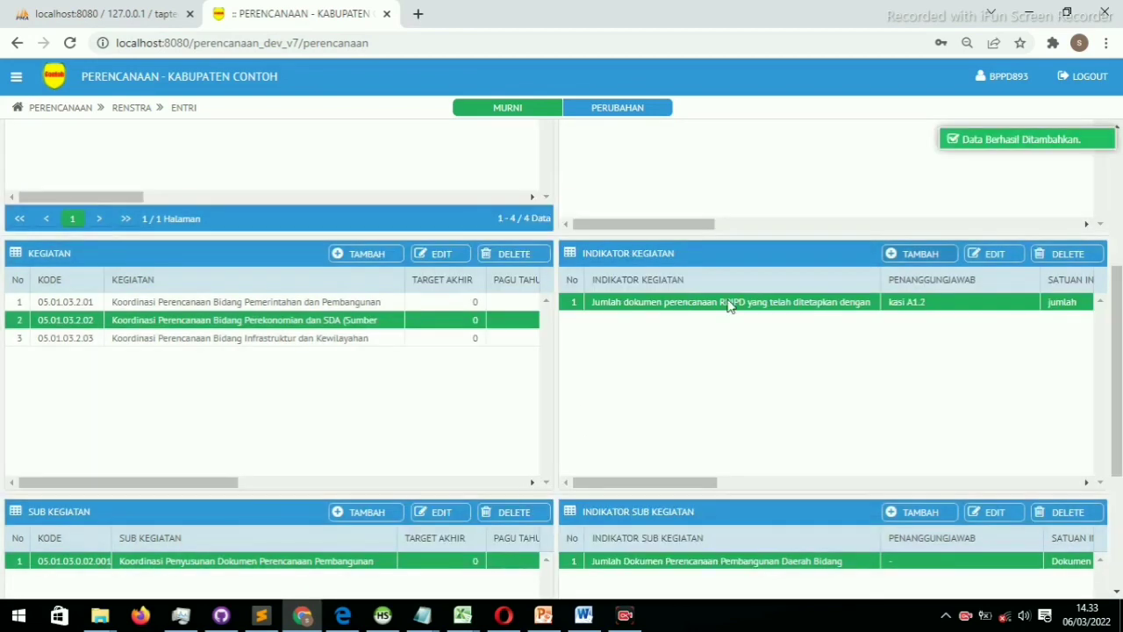
Browse the three activities' indicators and select the infrastructure and regional planning activity
scroll(727, 303, "up", 3)
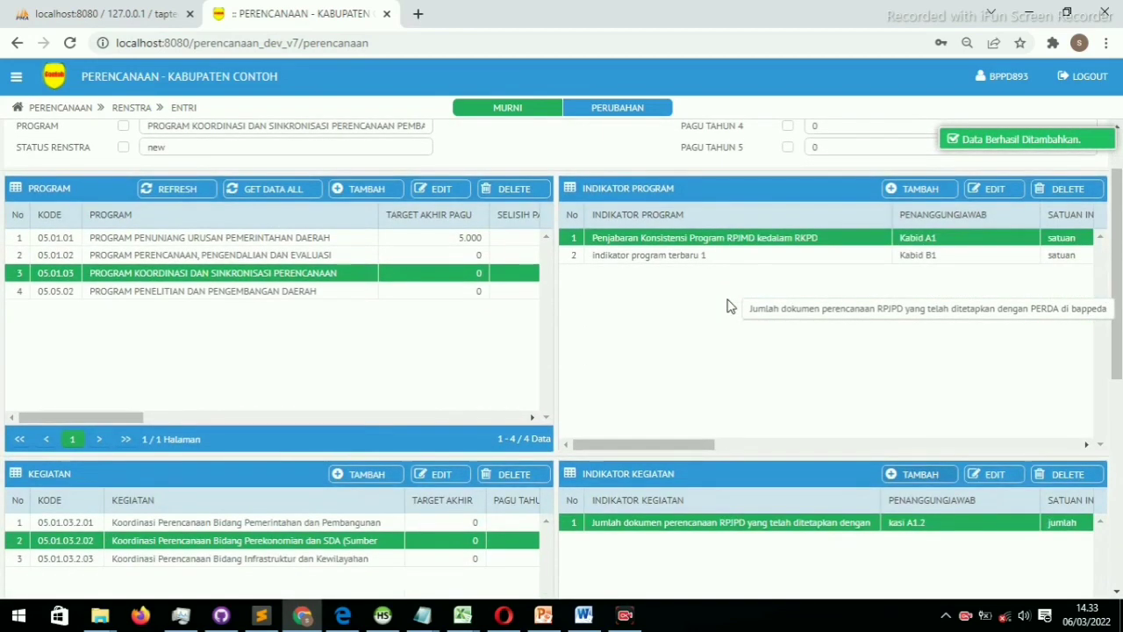
scroll(728, 305, "down", 3)
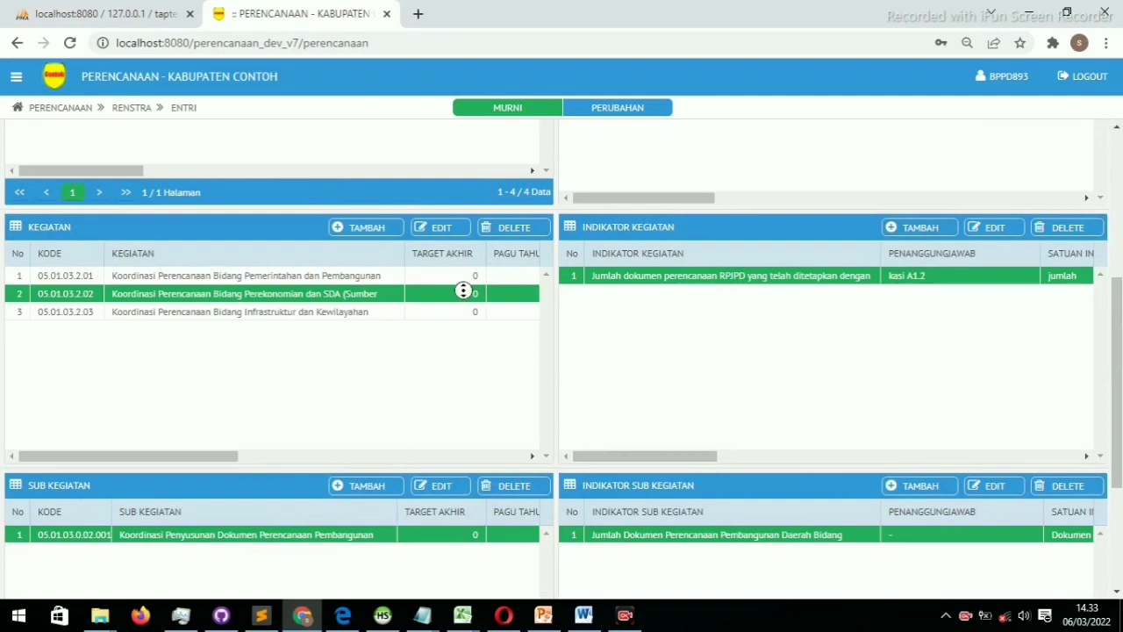
left_click(386, 279)
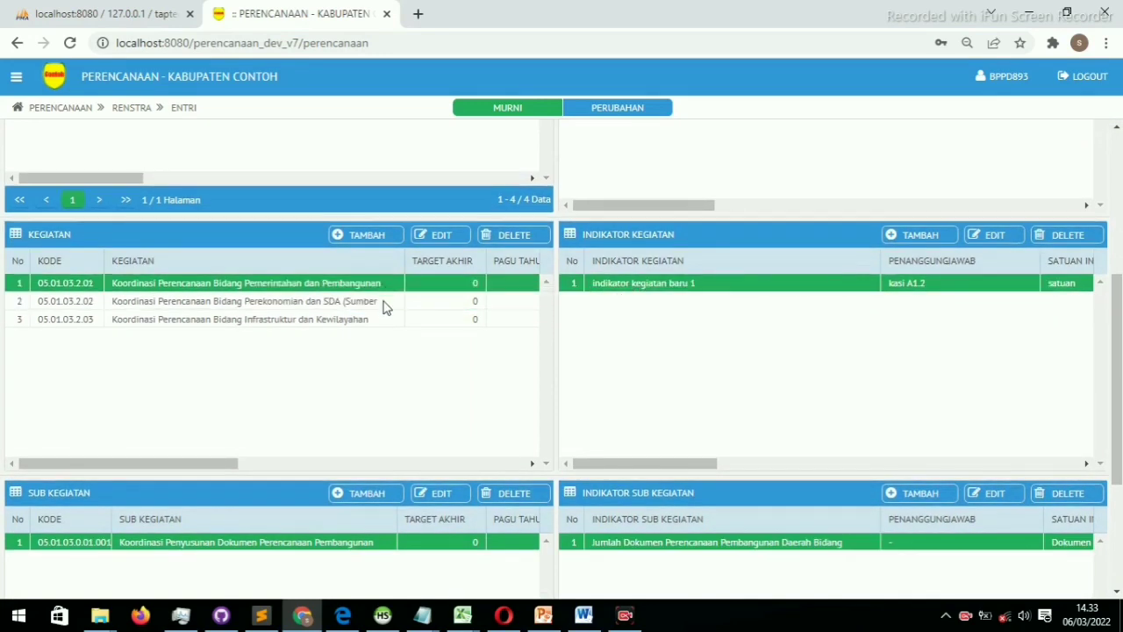
left_click(383, 304)
left_click(374, 323)
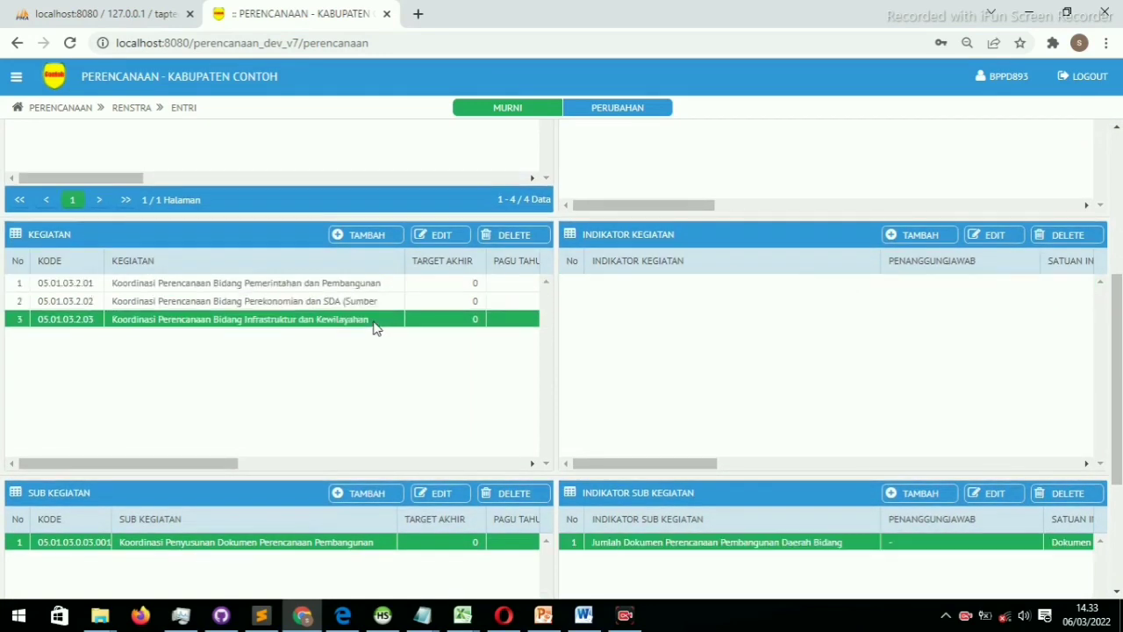
left_click(381, 303)
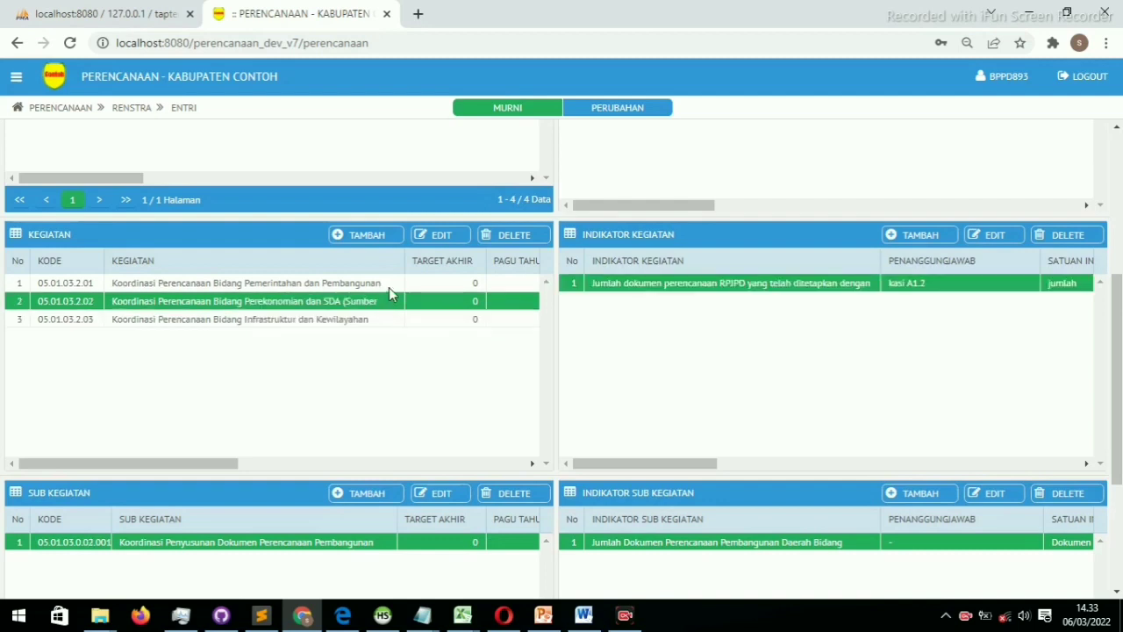
left_click(388, 287)
left_click(387, 301)
left_click(373, 322)
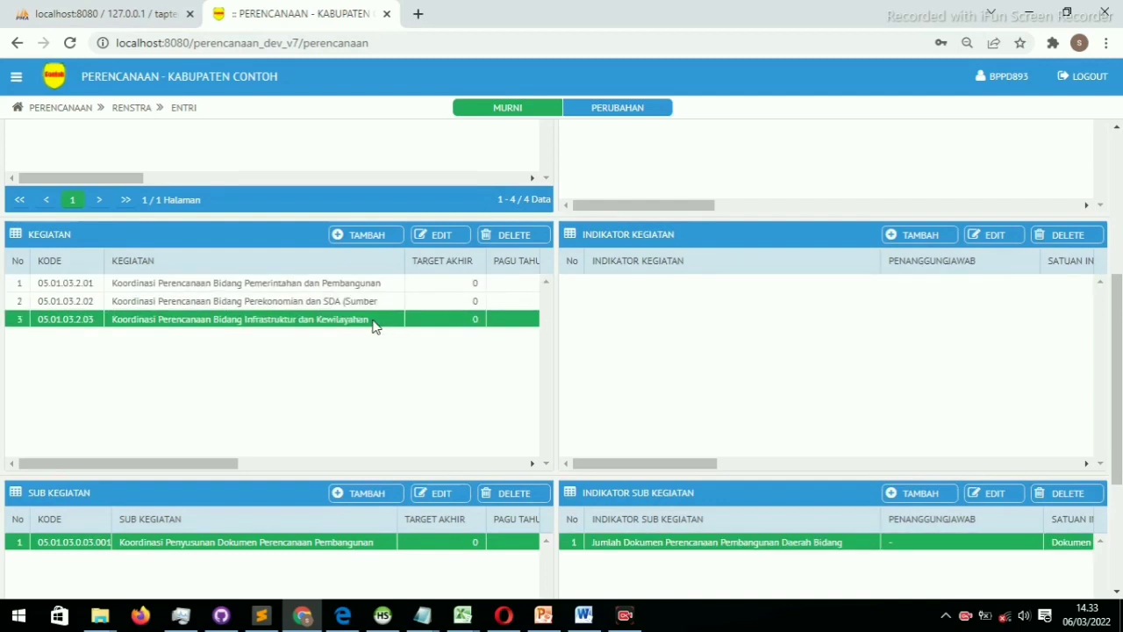
Add indicator 'baru 3' for kasi A1.1, linked to RPJMD consistency, unit satuan, and save
left_click(935, 235)
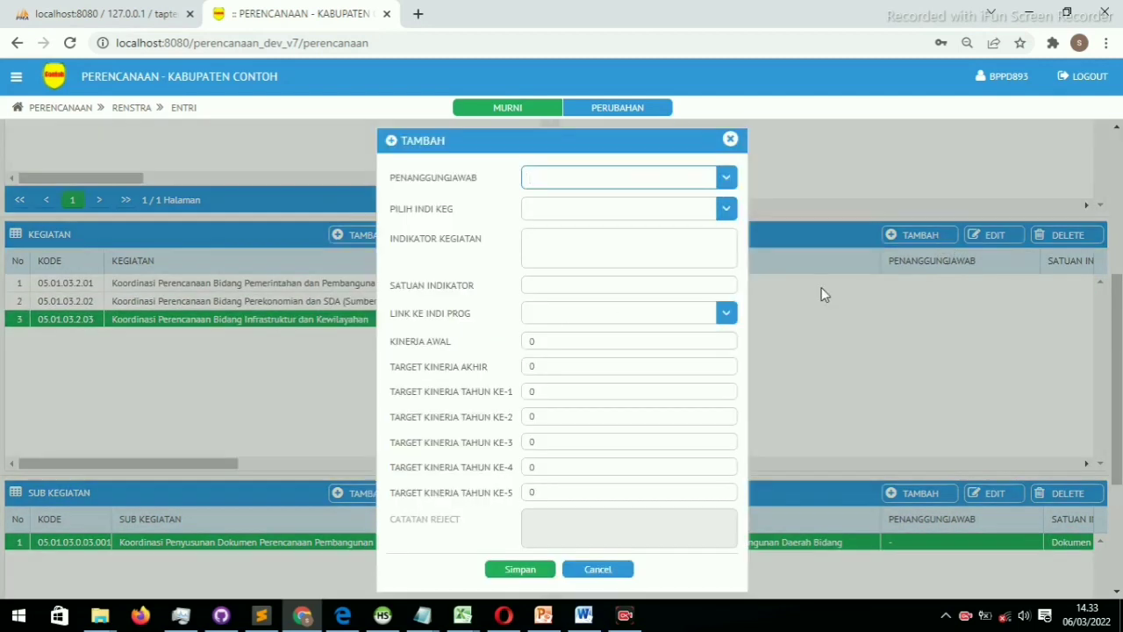
left_click(726, 178)
left_click(651, 207)
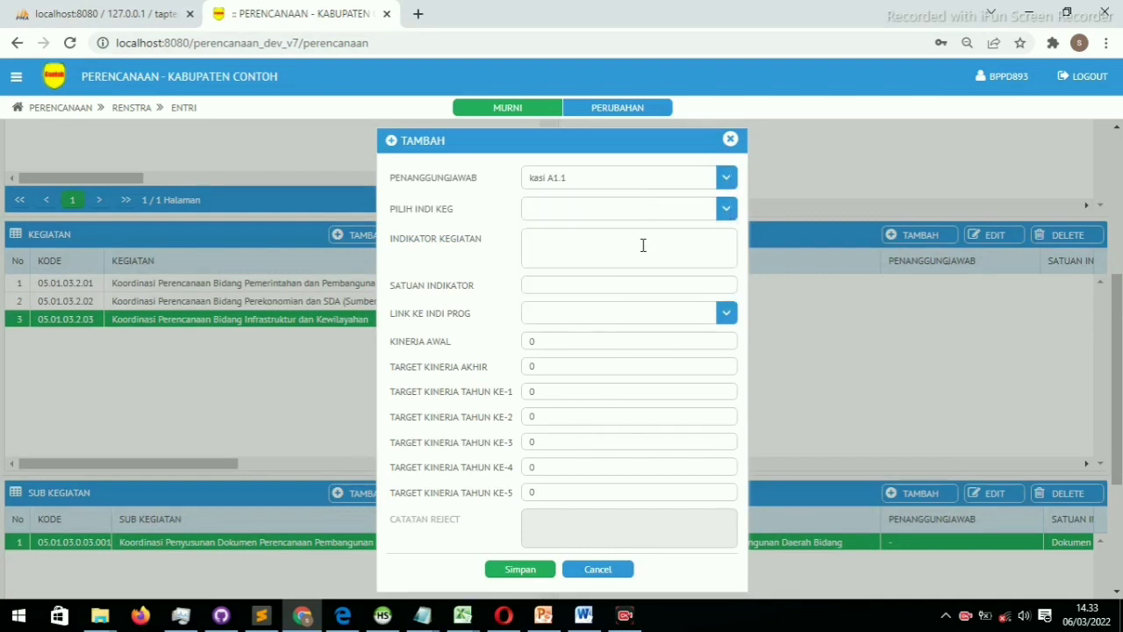
left_click(640, 240)
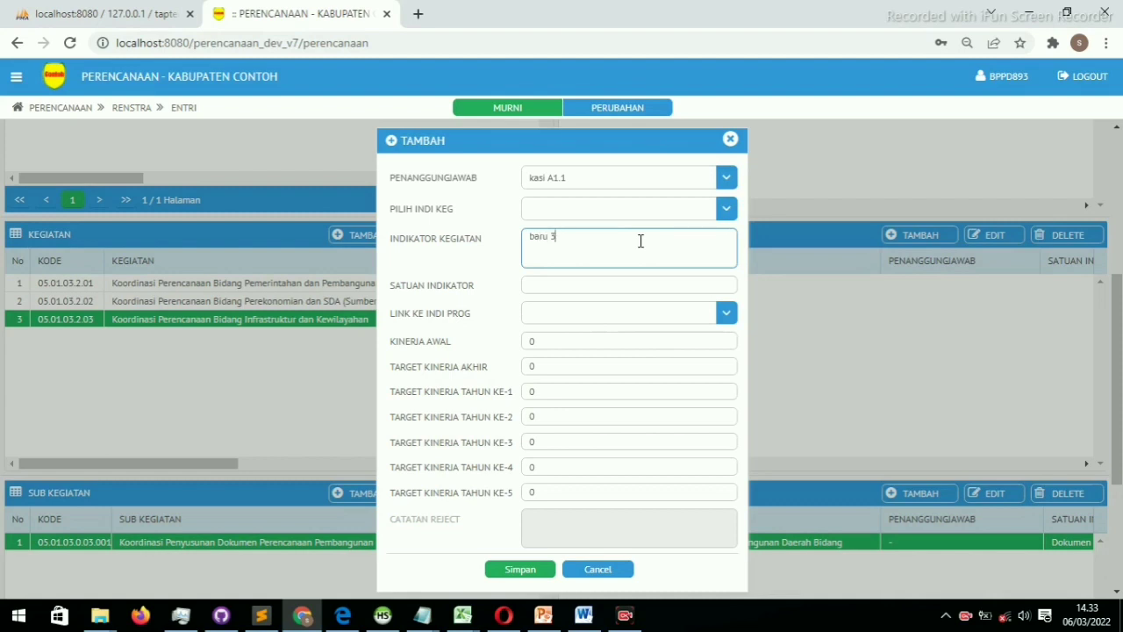
left_click(567, 311)
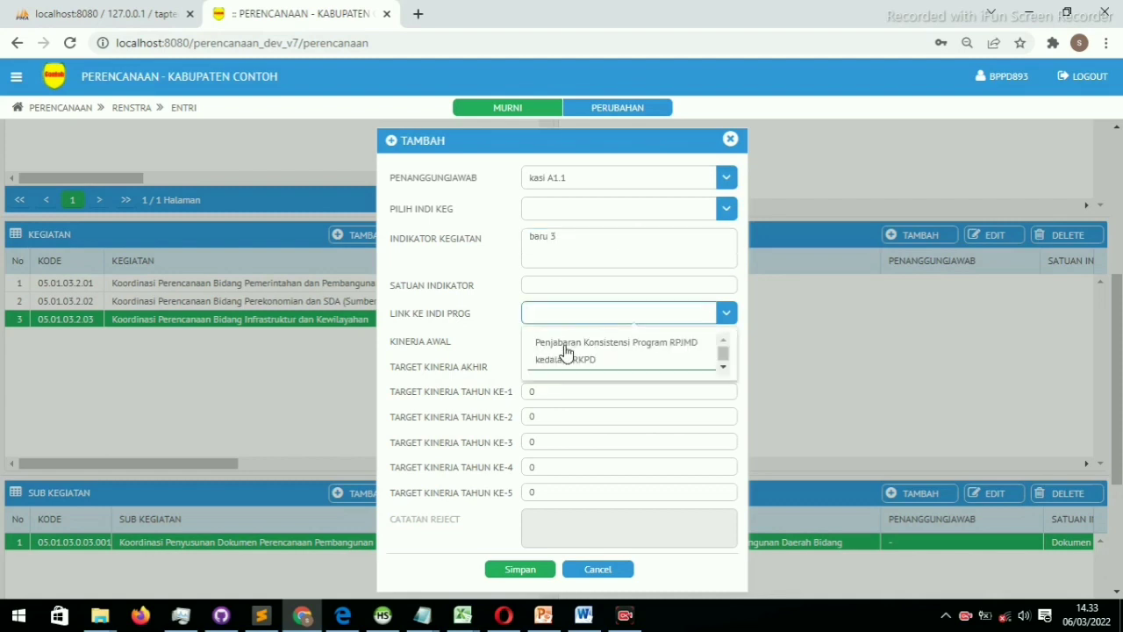
left_click(565, 351)
left_click(593, 284)
type("sa")
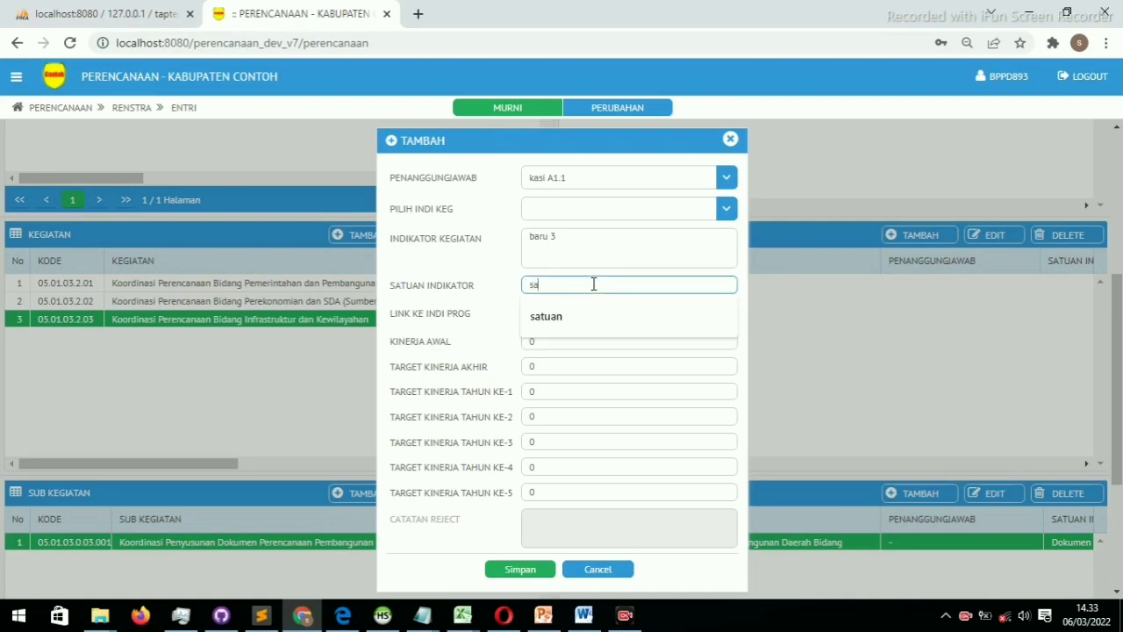
type("tua")
left_click(588, 318)
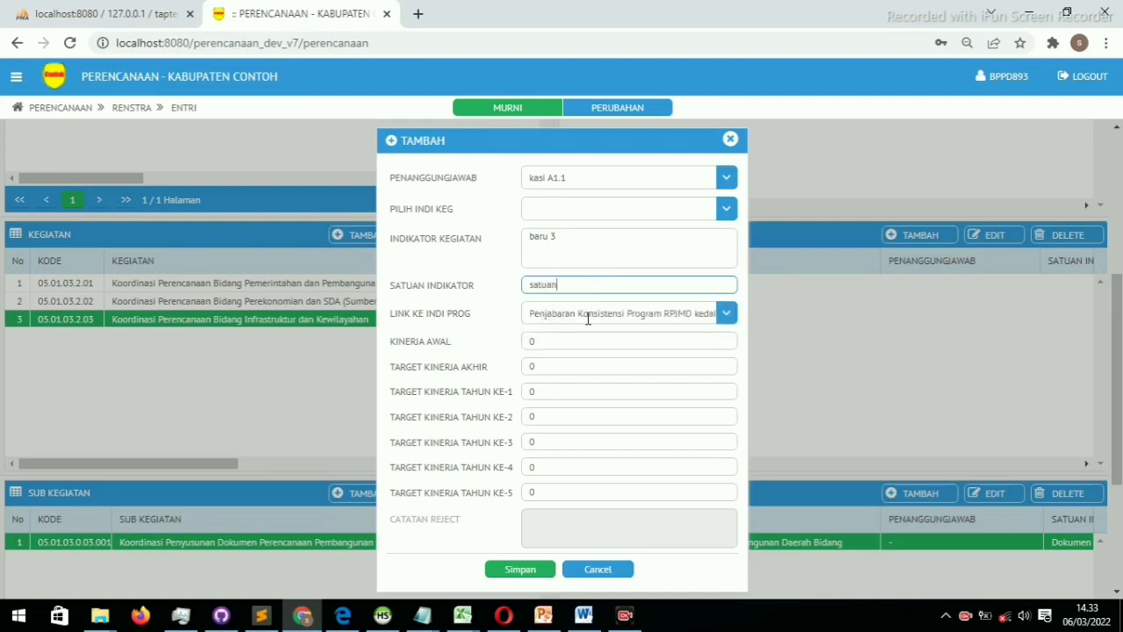
left_click(511, 571)
scroll(415, 460, "up", 3)
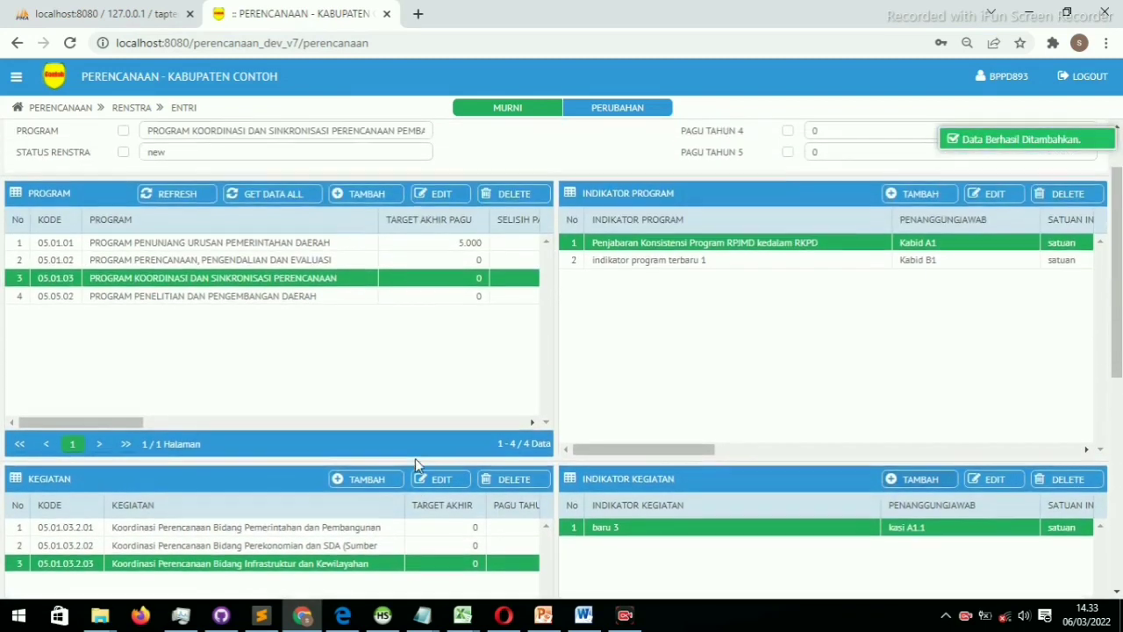
left_click(238, 307)
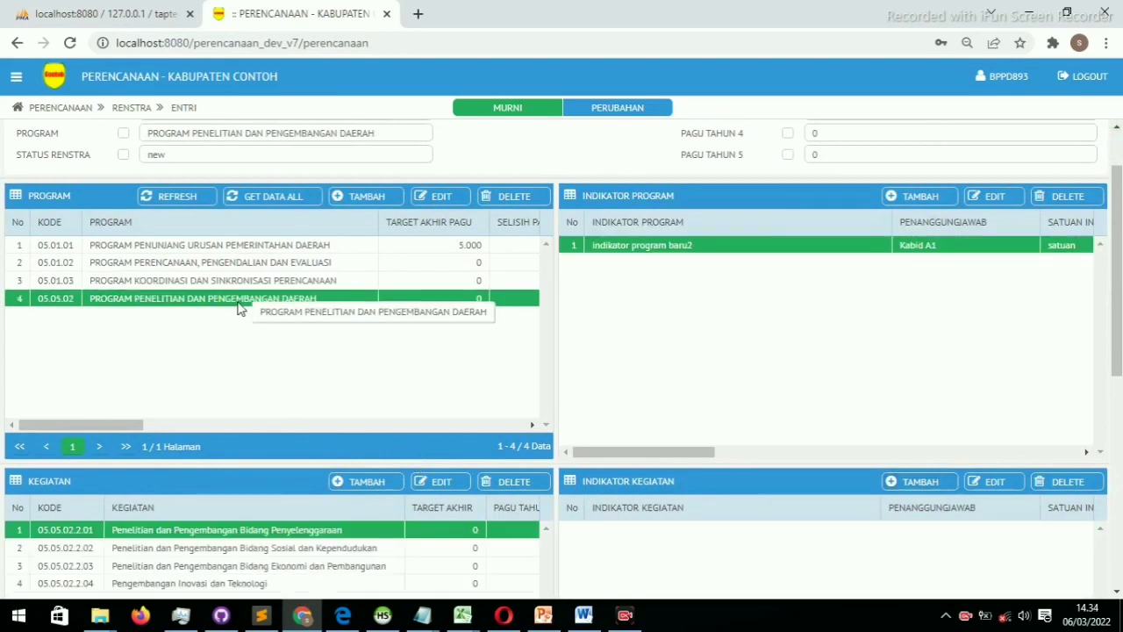
scroll(238, 307, "down", 3)
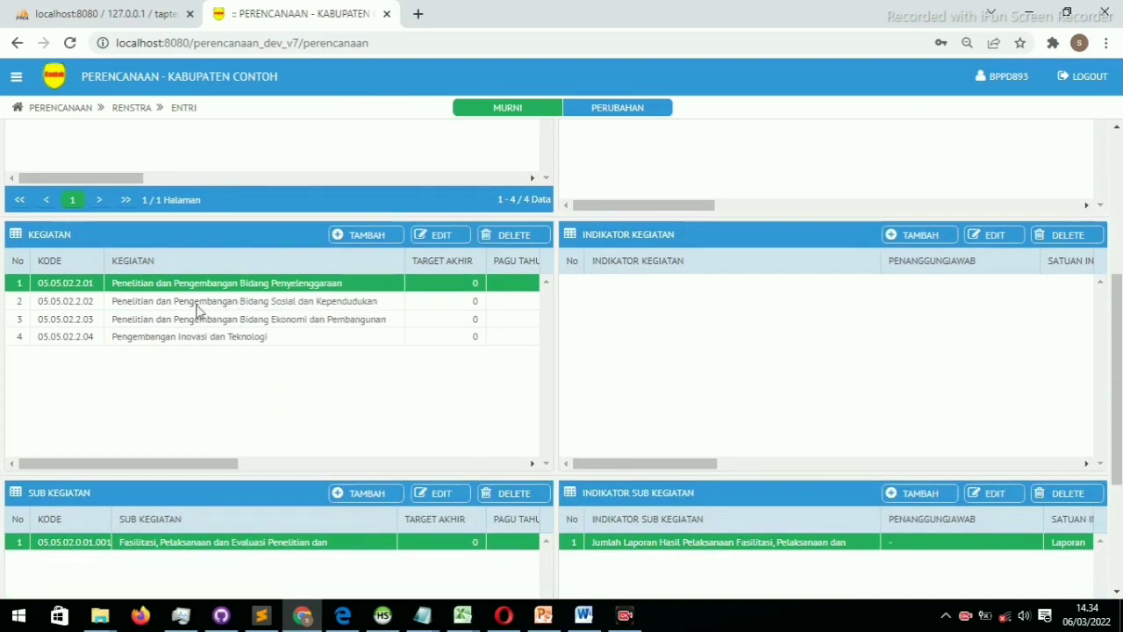
left_click(227, 302)
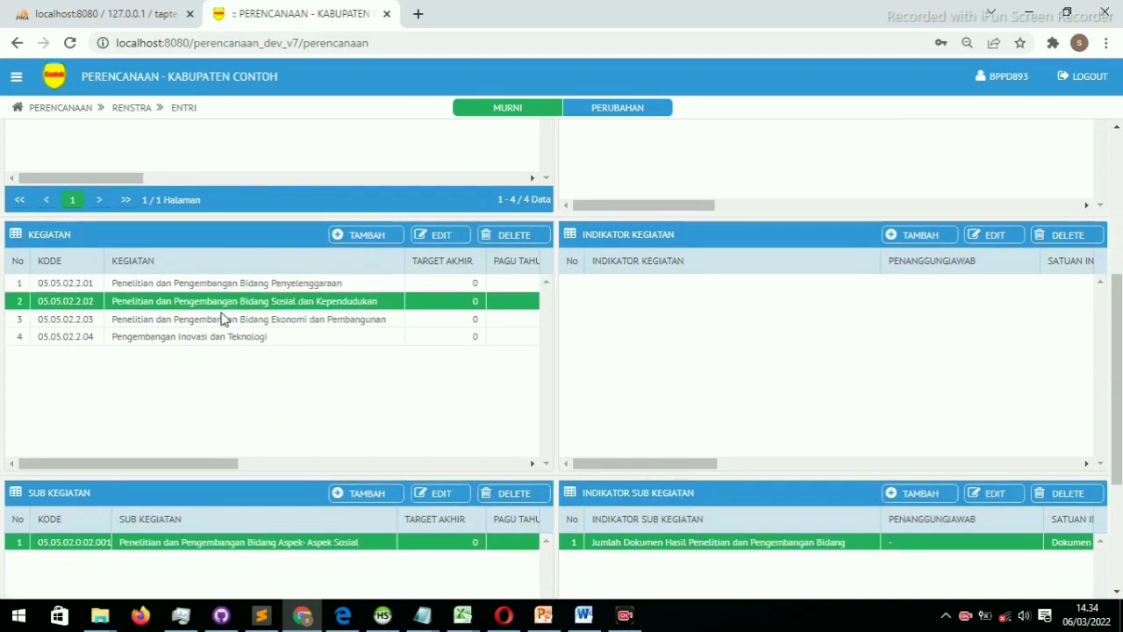
left_click(223, 319)
left_click(217, 338)
left_click(230, 320)
left_click(240, 303)
left_click(257, 282)
scroll(257, 282, "up", 3)
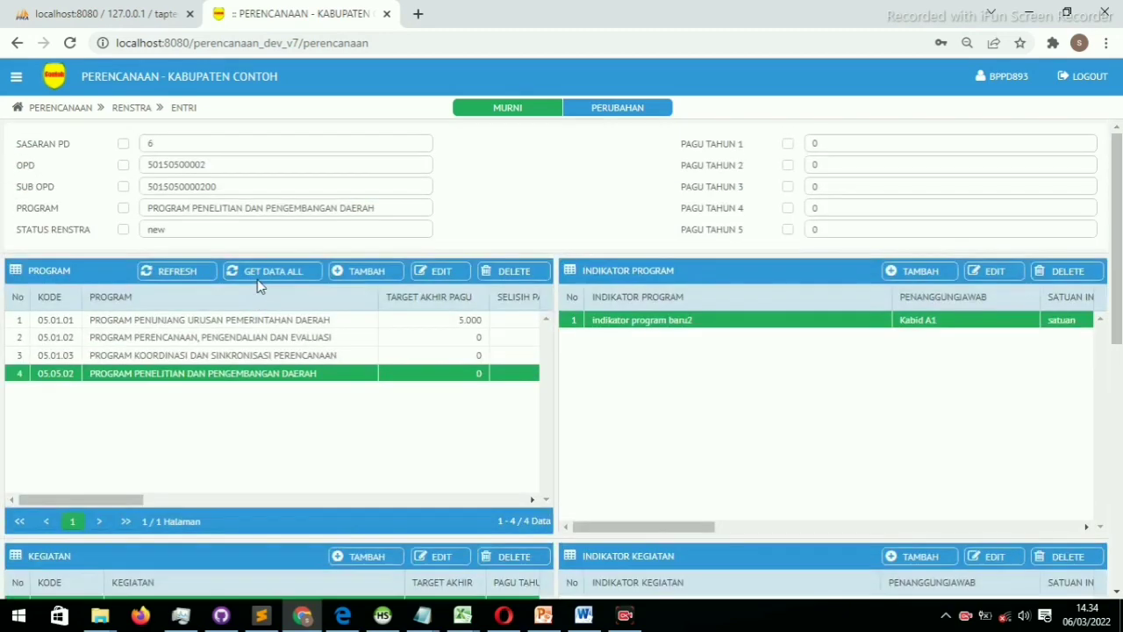
left_click(217, 342)
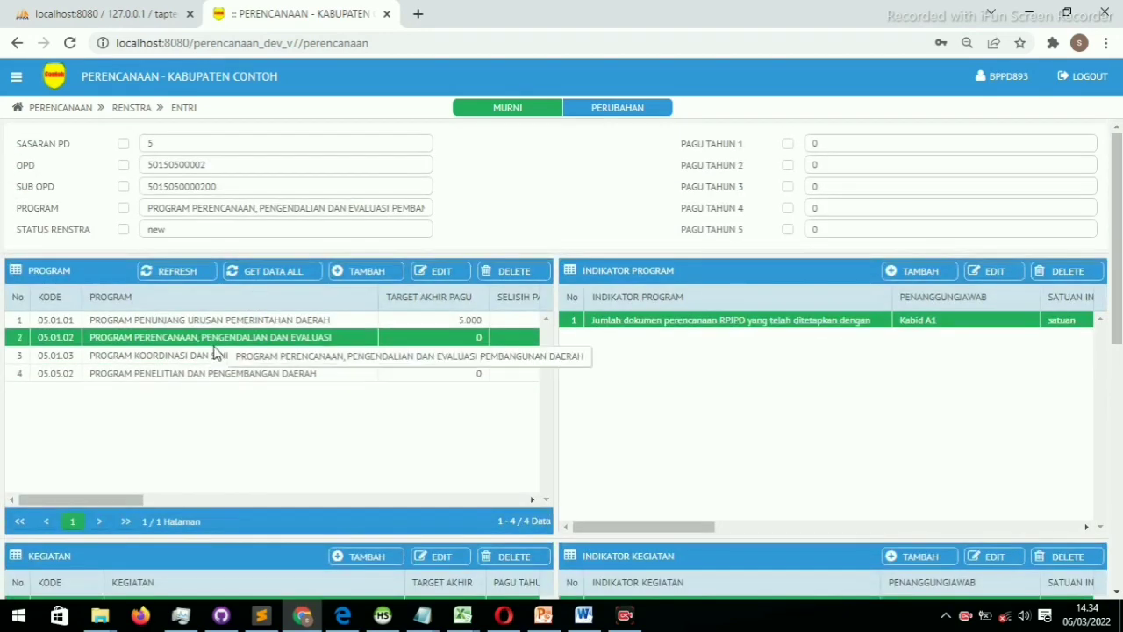
scroll(213, 351, "down", 3)
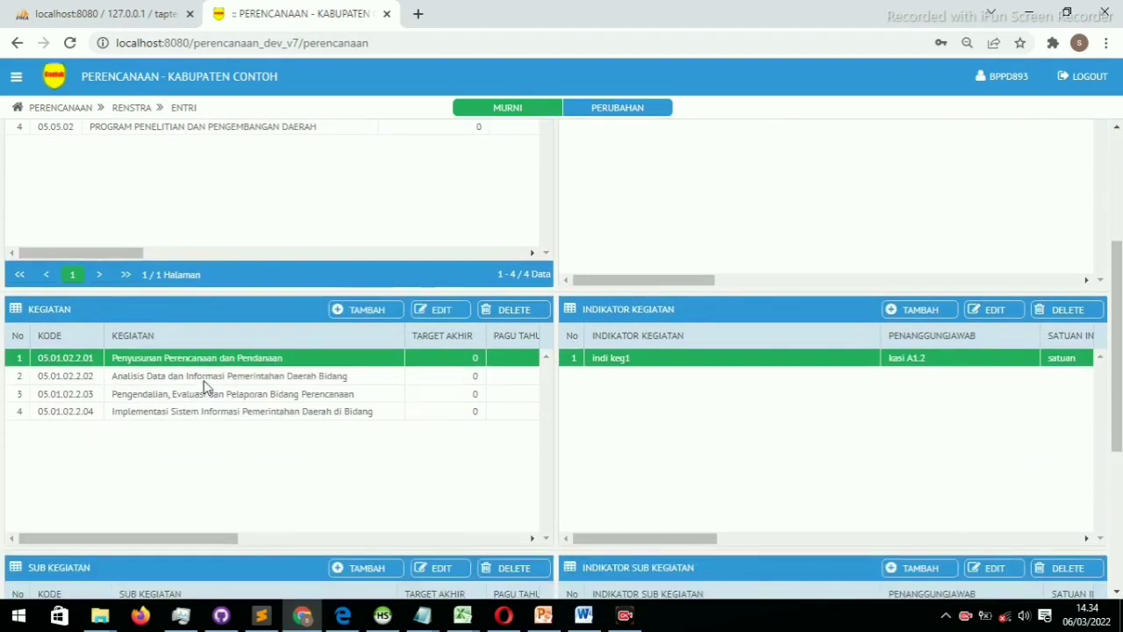
left_click(206, 381)
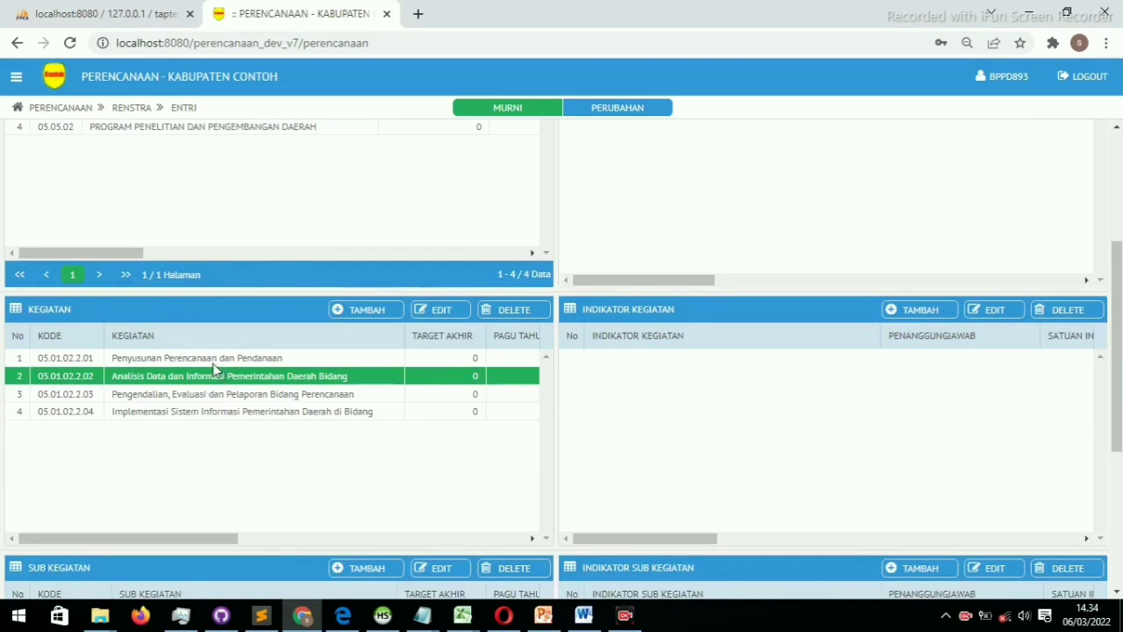
left_click(218, 364)
left_click(210, 383)
left_click(206, 395)
left_click(273, 412)
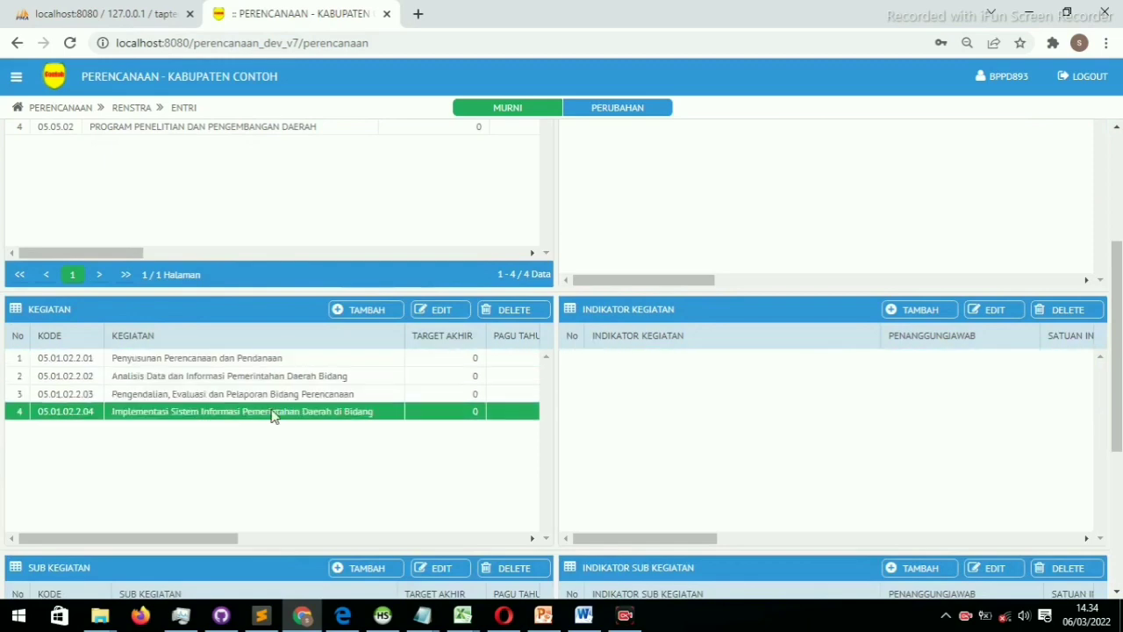
scroll(273, 416, "down", 4)
scroll(275, 421, "up", 5)
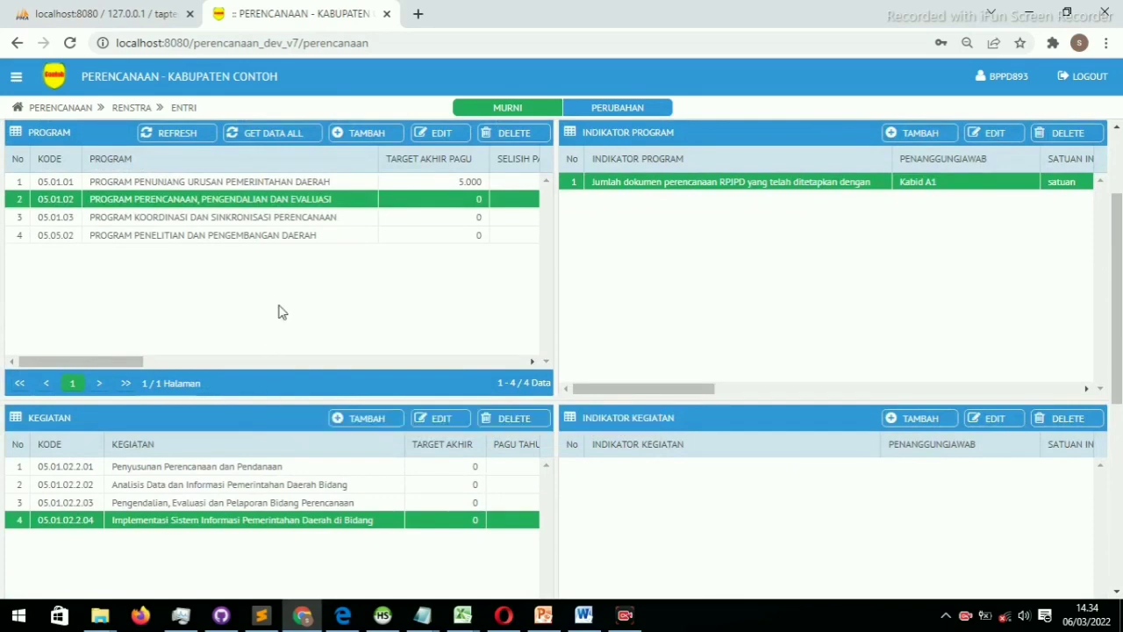
left_click(314, 221)
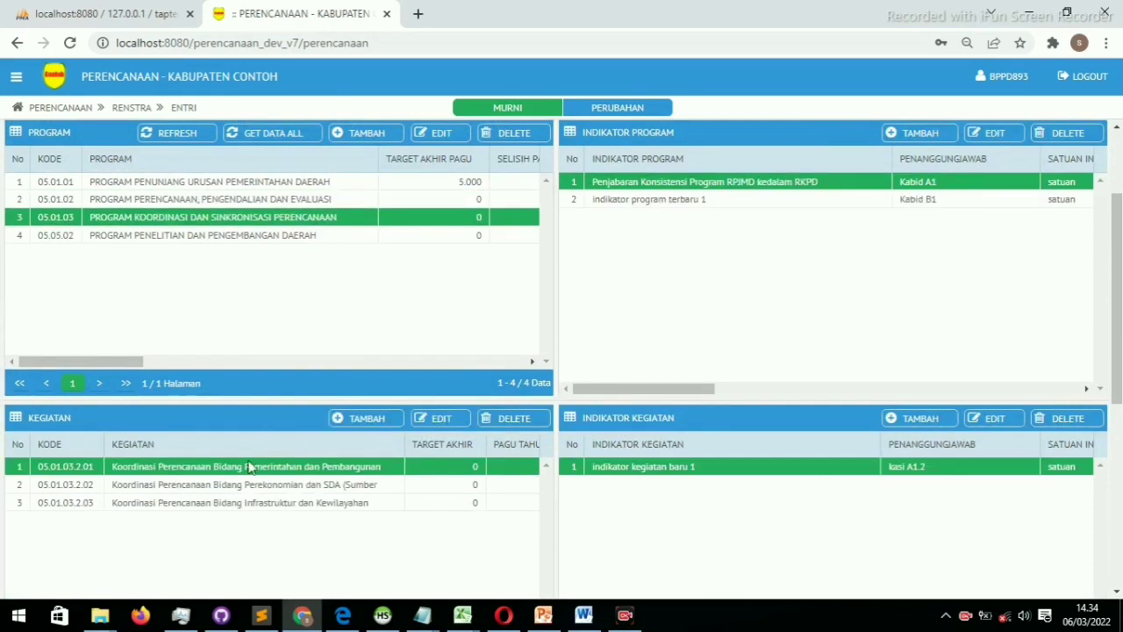
left_click(242, 488)
left_click(238, 500)
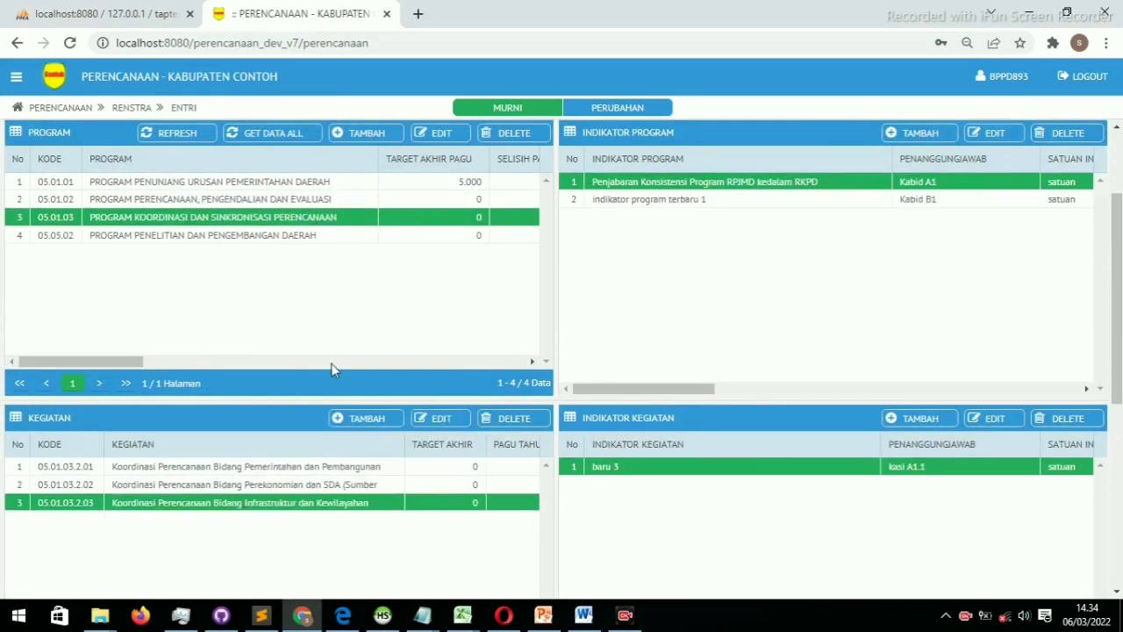
scroll(253, 441, "down", 2)
scroll(254, 447, "down", 1)
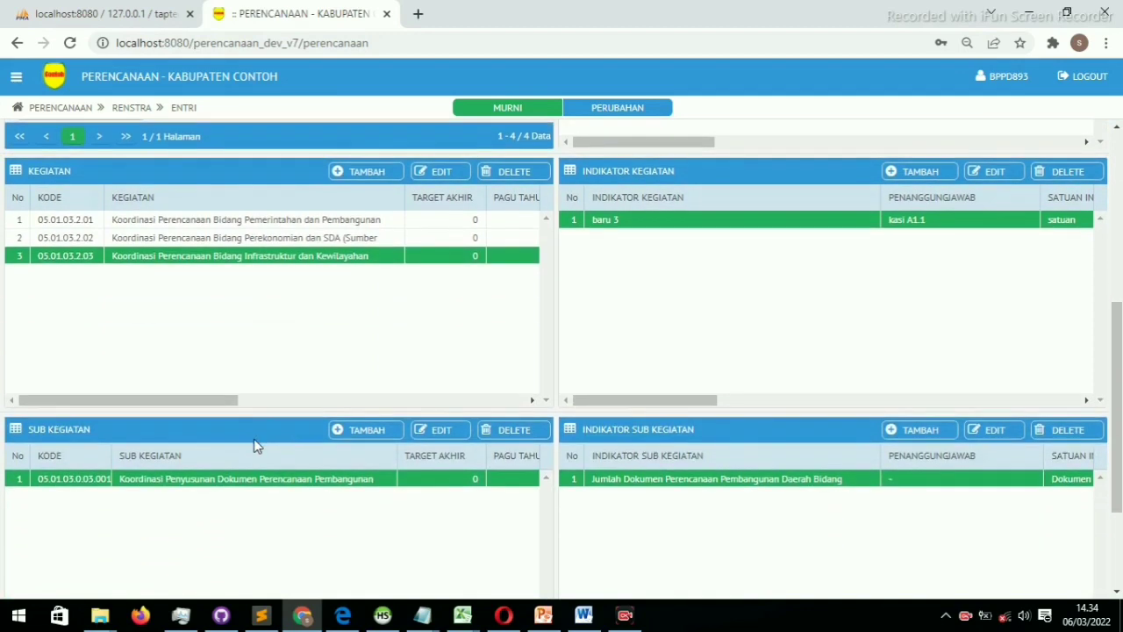
left_click(312, 219)
left_click(293, 237)
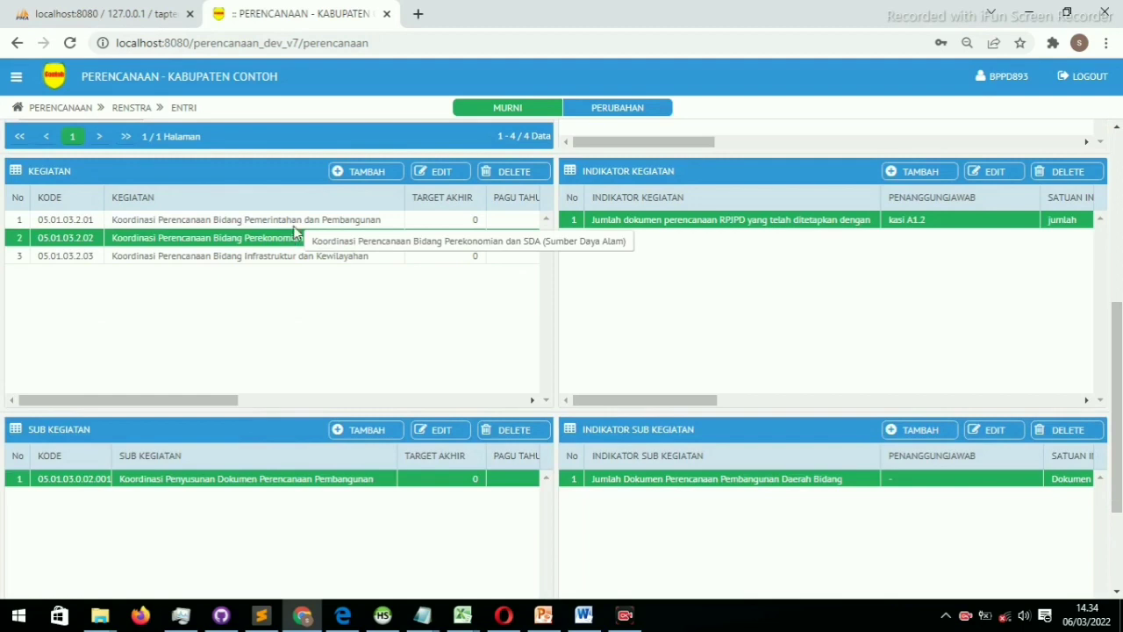
left_click(307, 220)
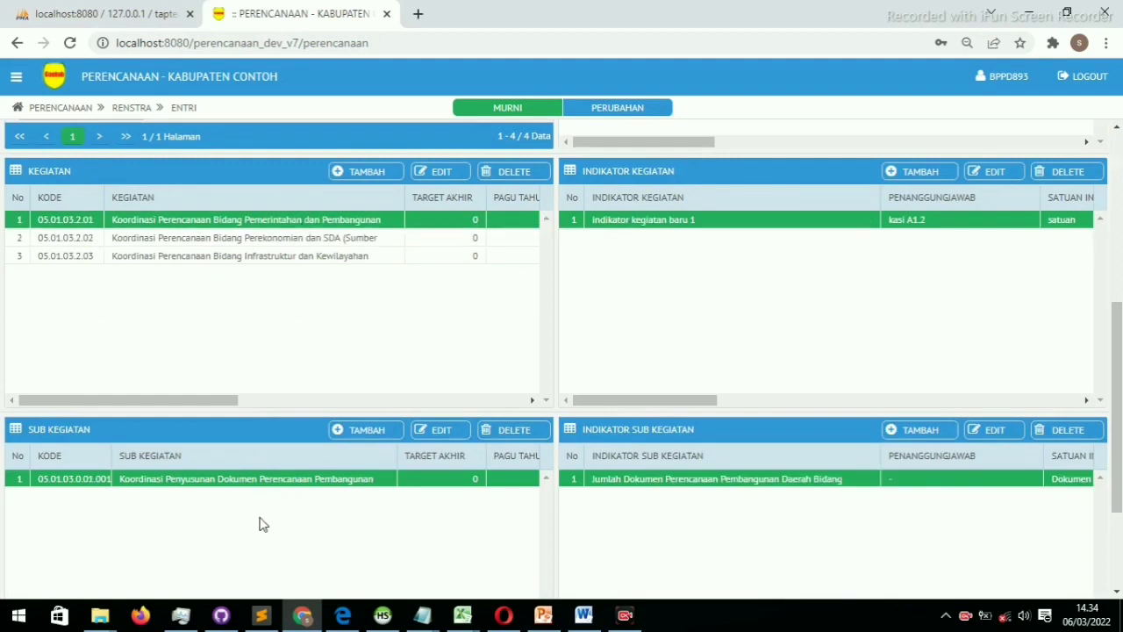
scroll(264, 515, "down", 1)
Change the sub-activity's location to Semua Kecamatan only, removing Kab. Tapanuli Tengah, and save
double_click(317, 399)
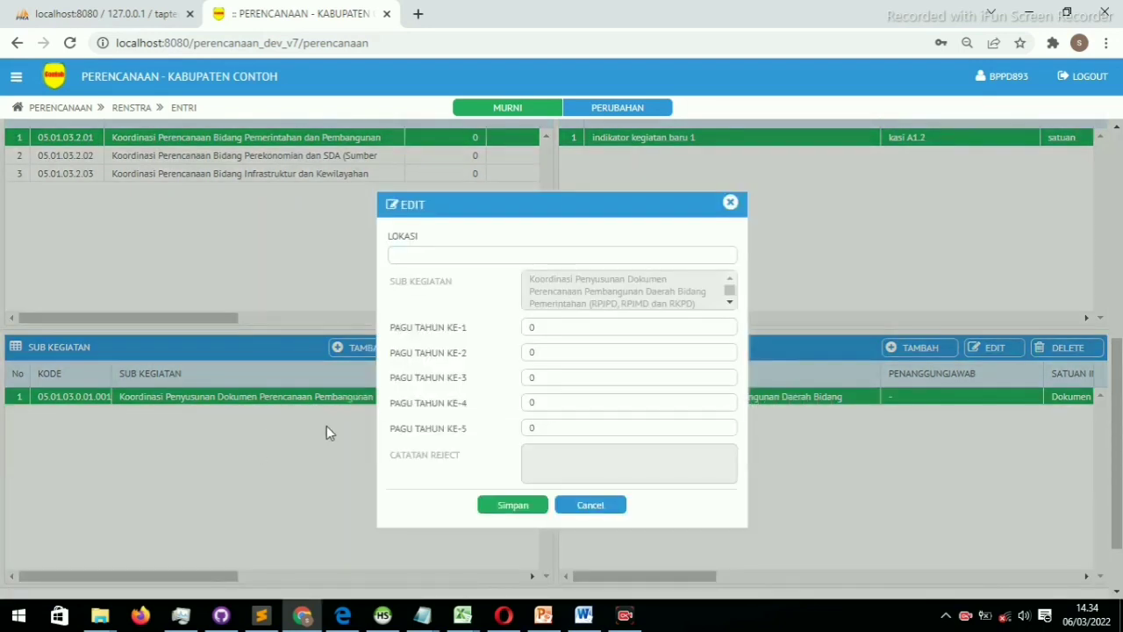
left_click(494, 255)
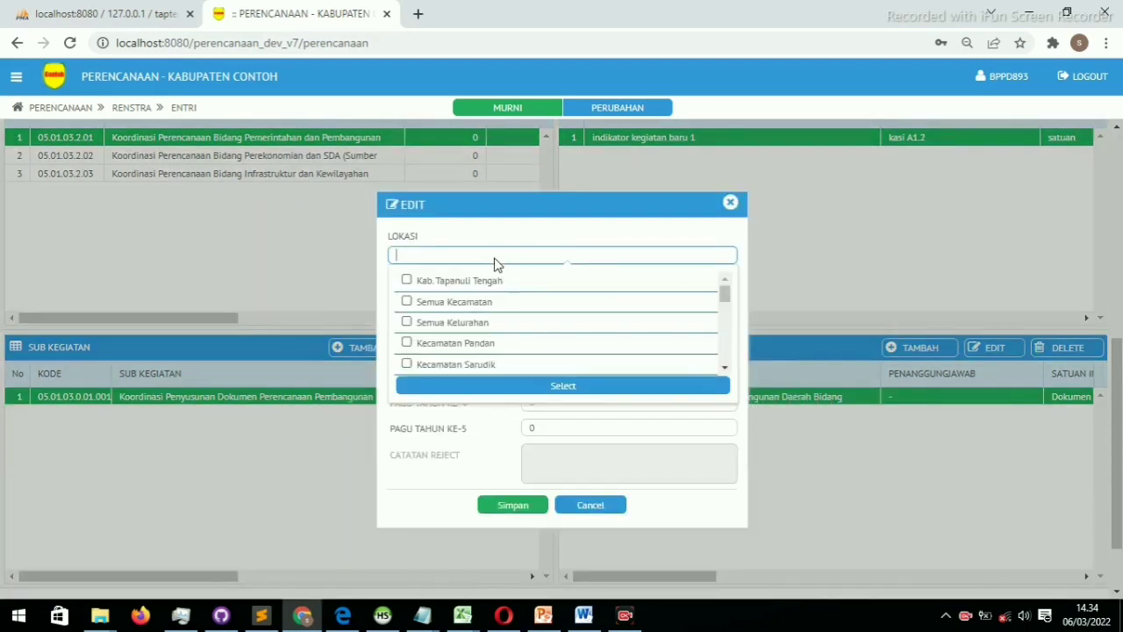
left_click(446, 289)
left_click(435, 305)
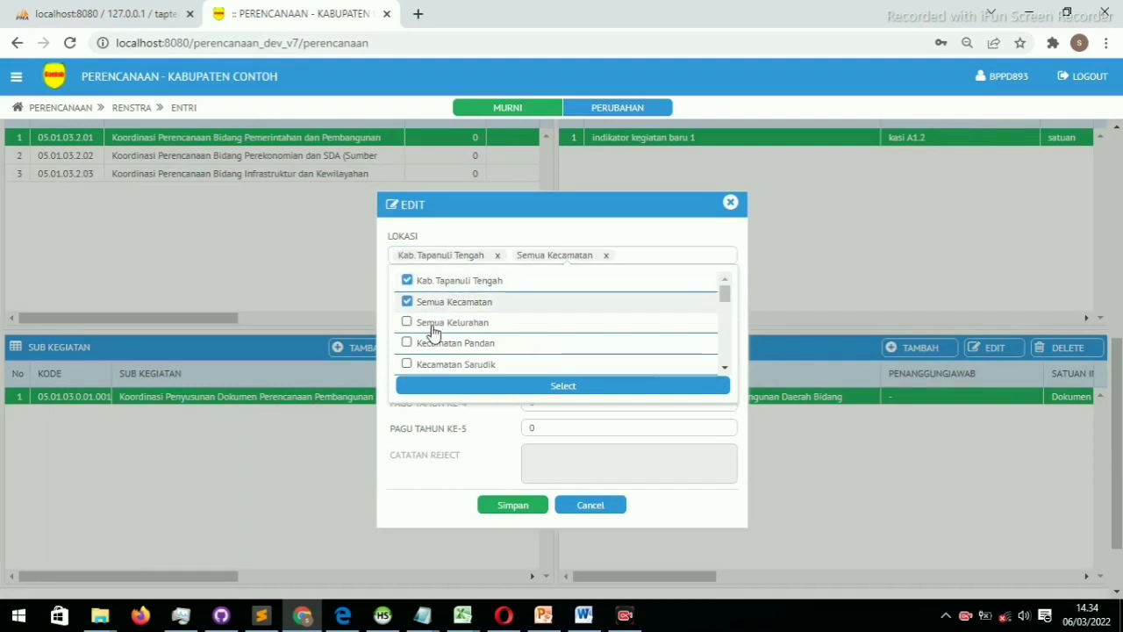
left_click(431, 386)
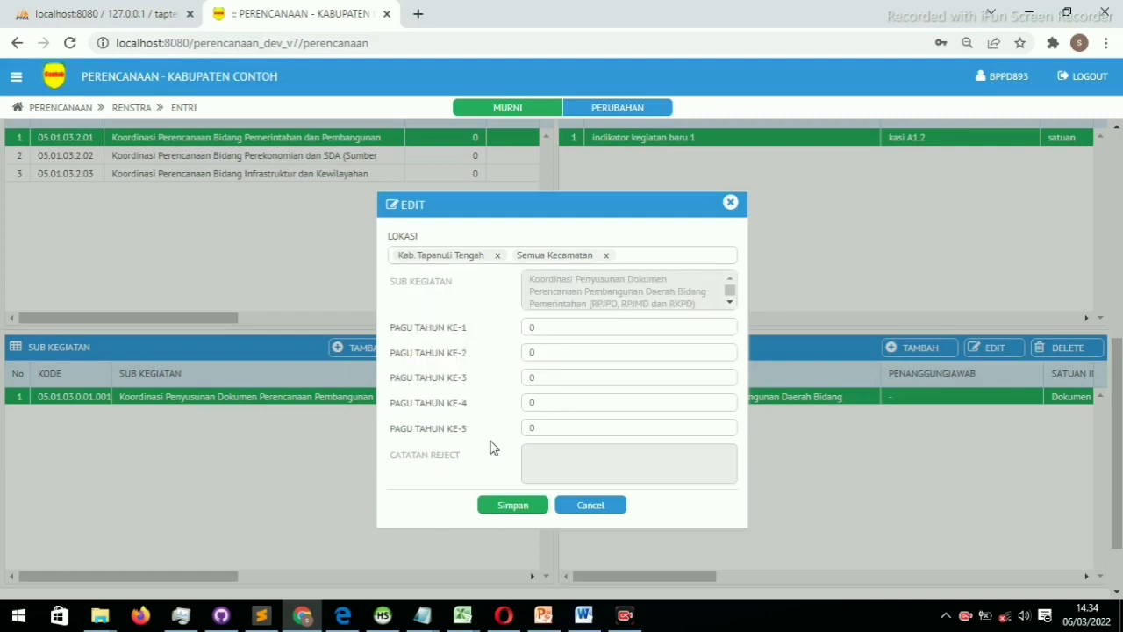
left_click(496, 255)
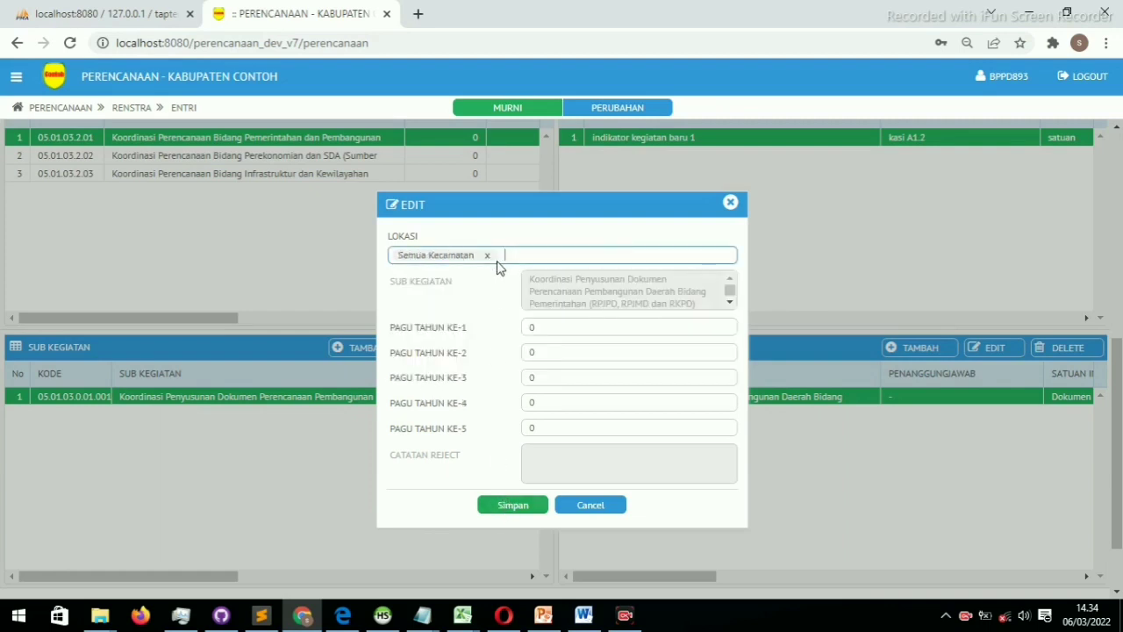
left_click(513, 506)
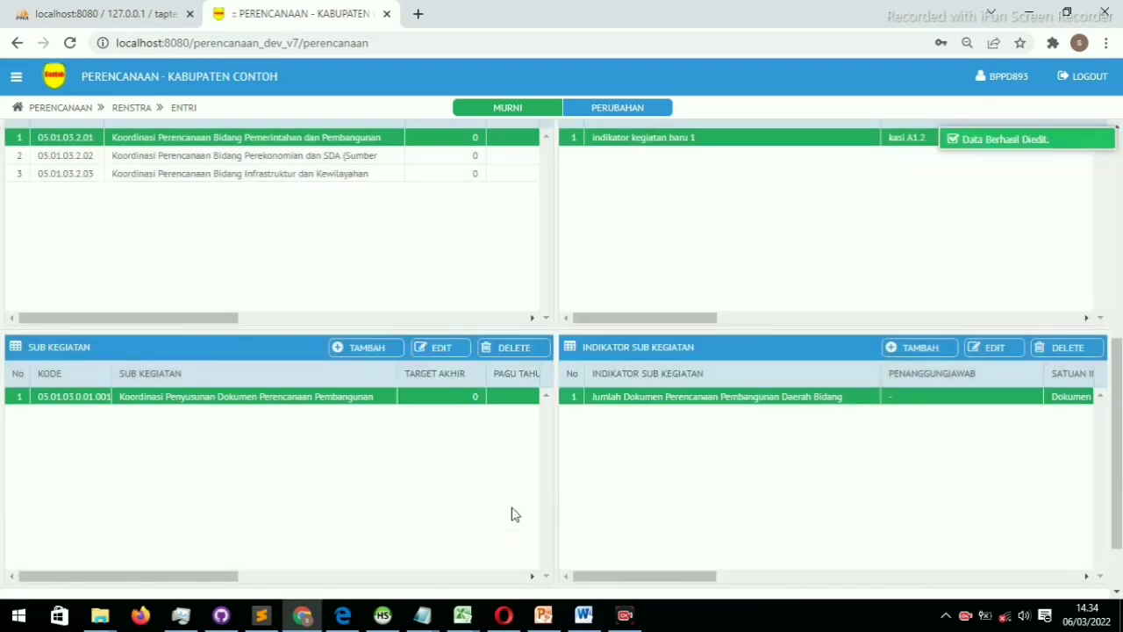
Enter 1000000 as the budget ceiling for years 1 to 4 and save, totalling 4.000.000
double_click(287, 402)
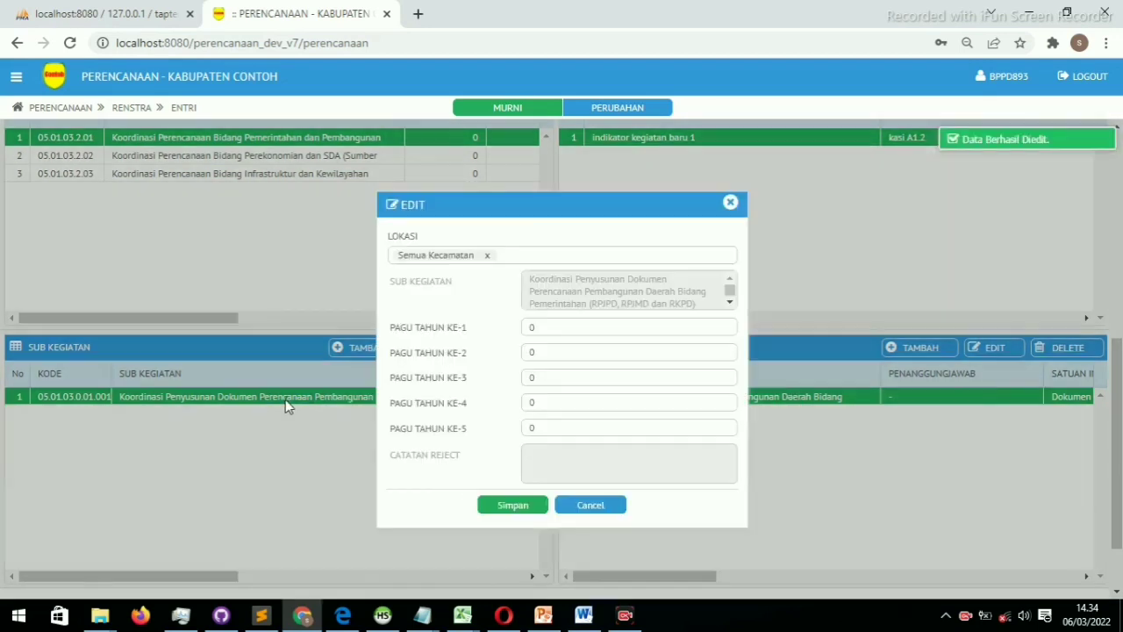
left_click_drag(544, 328, 523, 326)
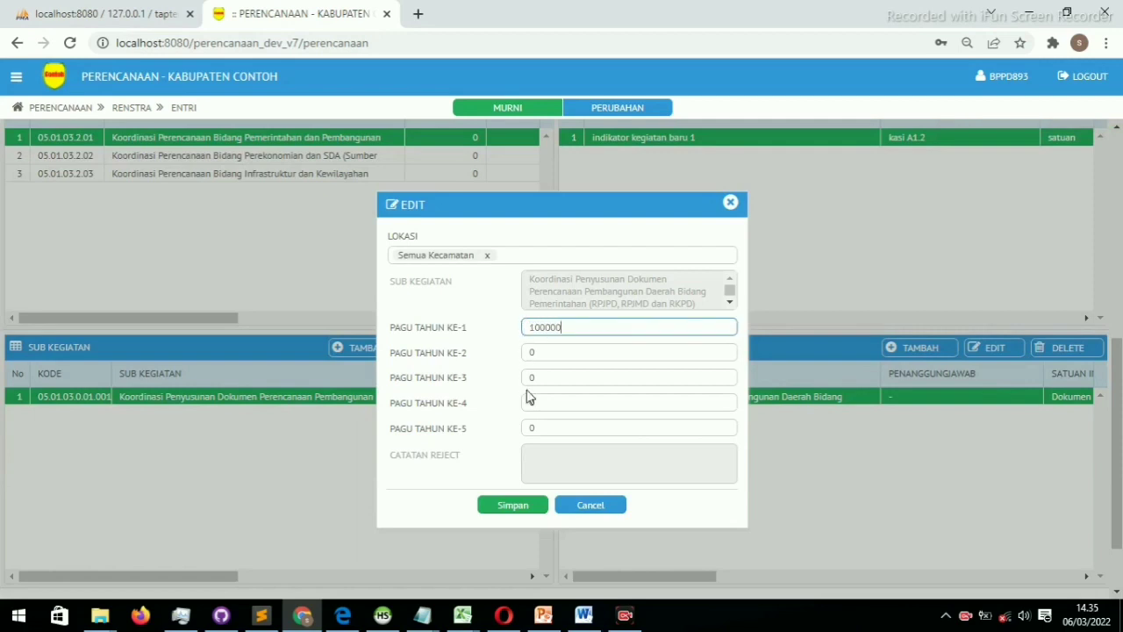
key("ctrl+a")
key("ctrl+c")
key("Tab")
key("ctrl+v")
key("Tab")
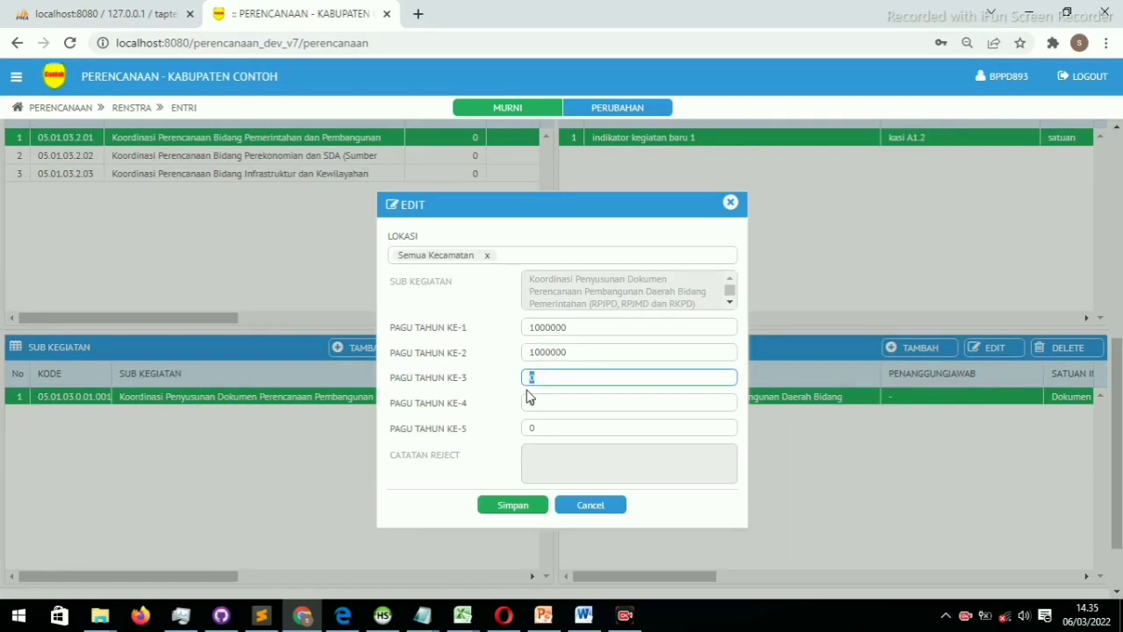
key("ctrl+v")
key("Tab")
key("ctrl+v")
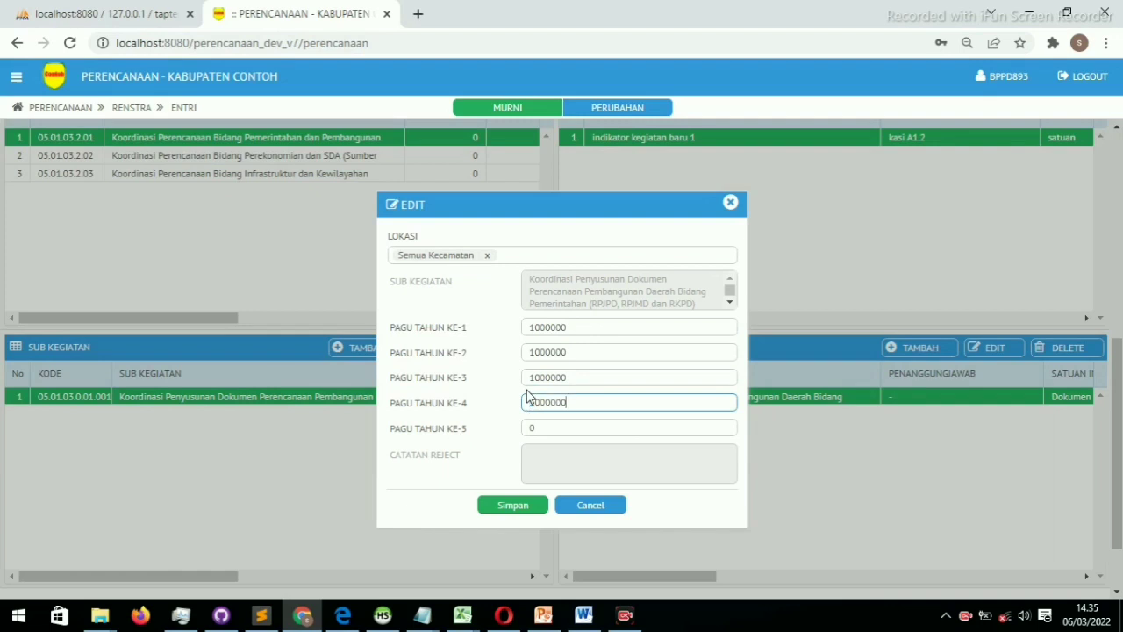
left_click(512, 506)
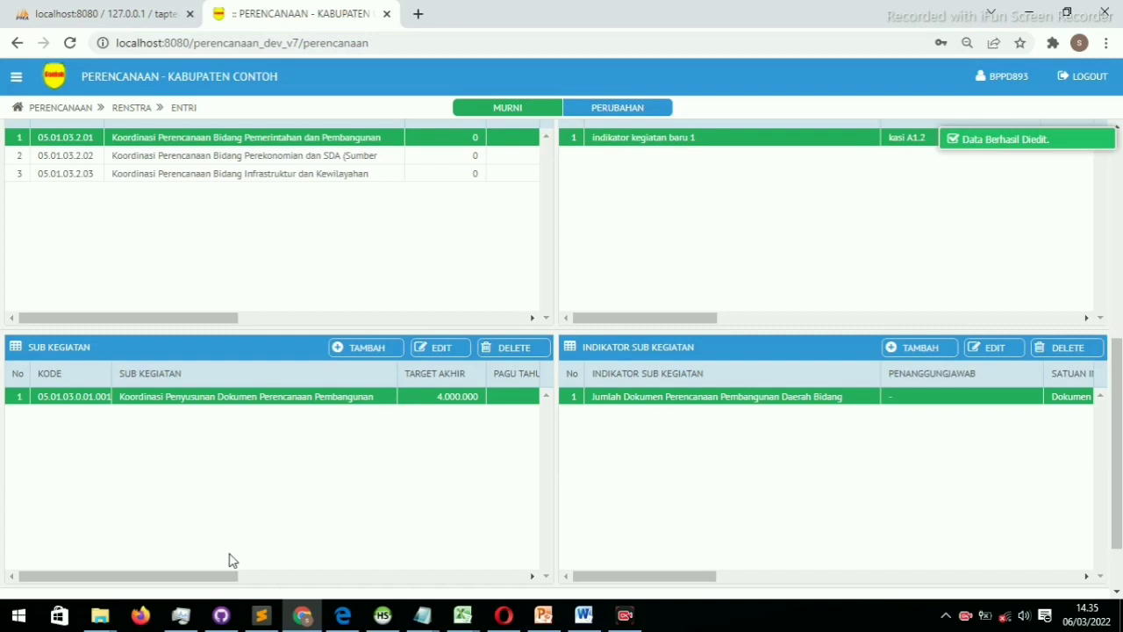
left_click_drag(193, 577, 158, 588)
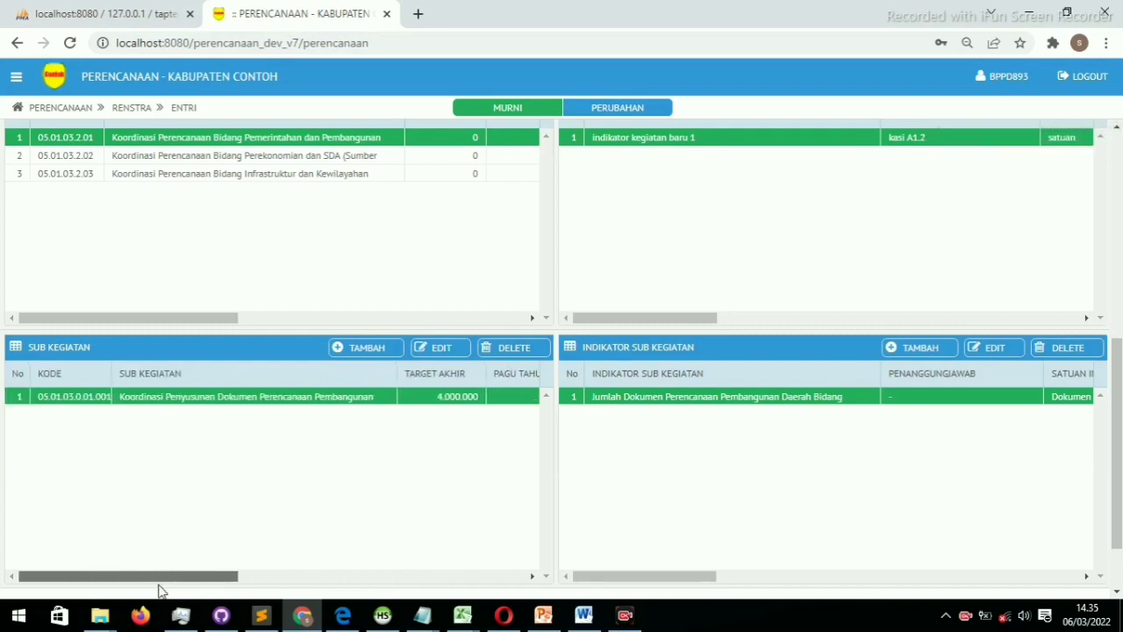
scroll(246, 420, "up", 1)
scroll(246, 420, "up", 5)
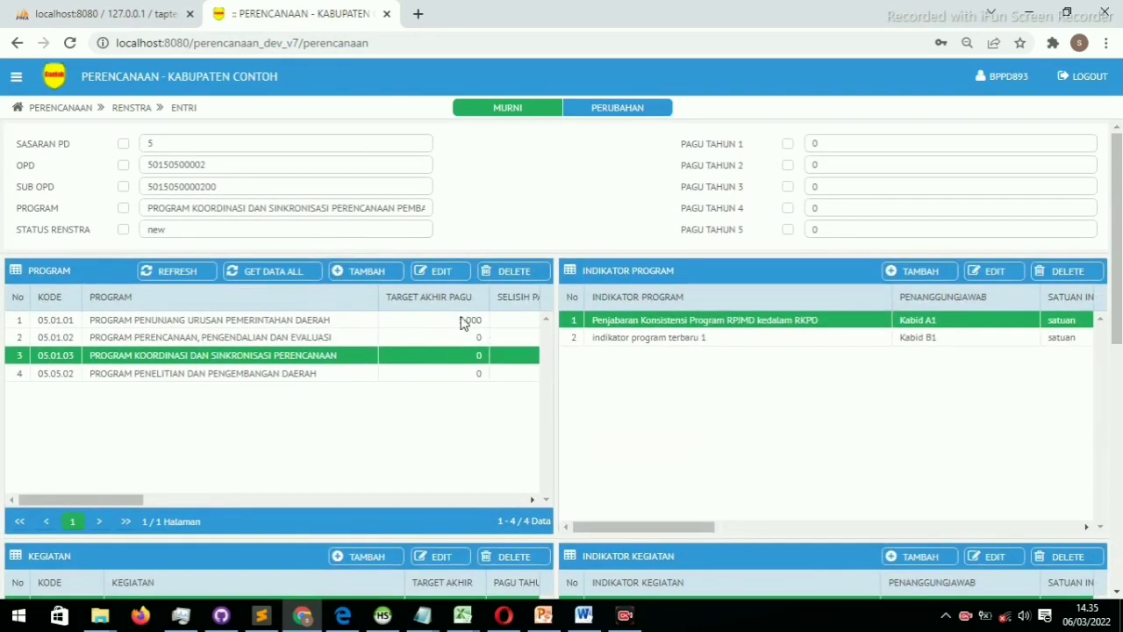
left_click(165, 273)
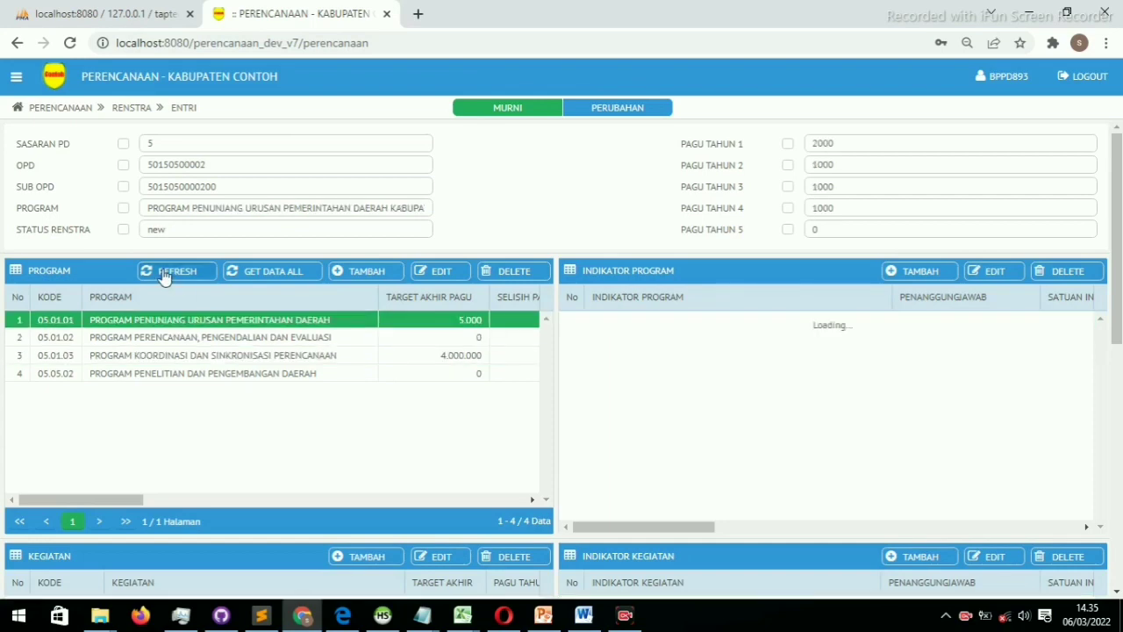
left_click(426, 359)
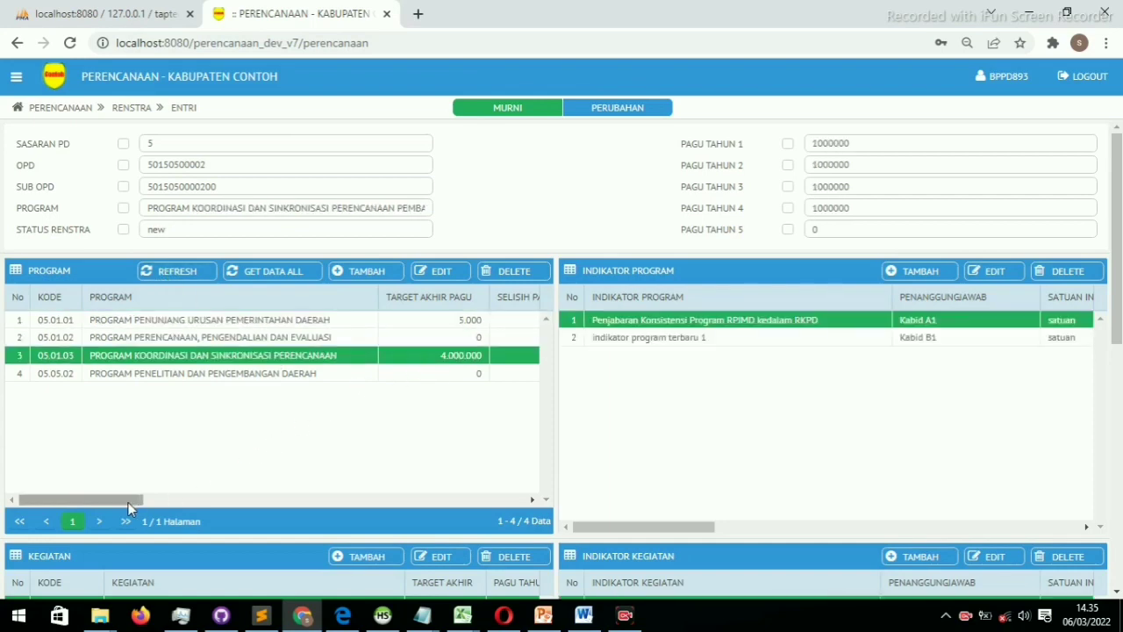
left_click_drag(145, 499, 197, 494)
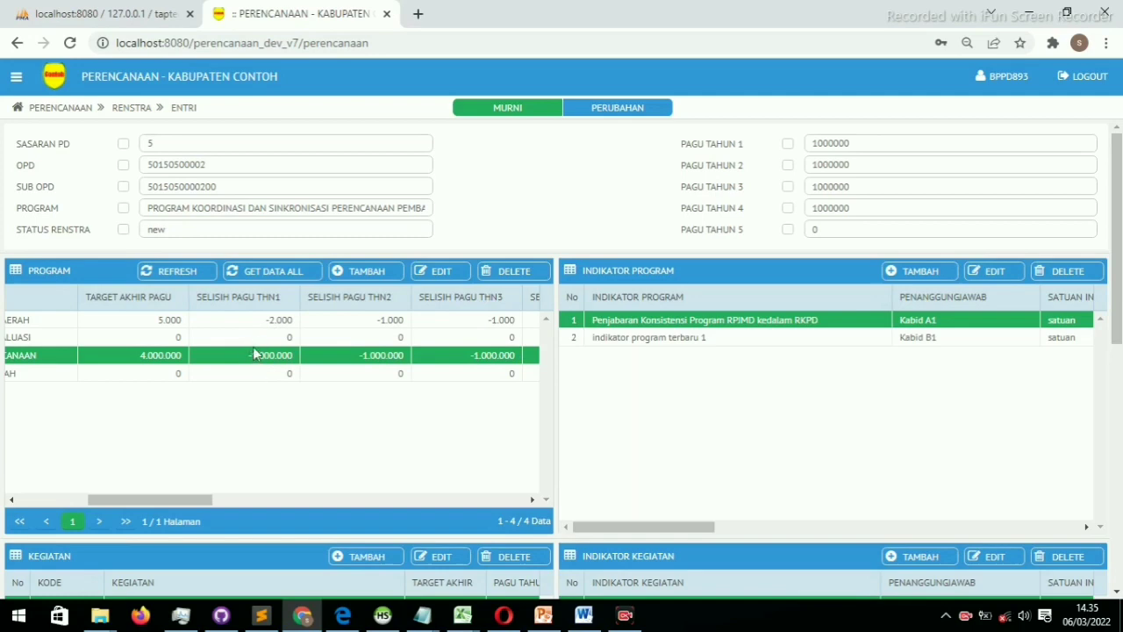
left_click_drag(161, 501, 291, 500)
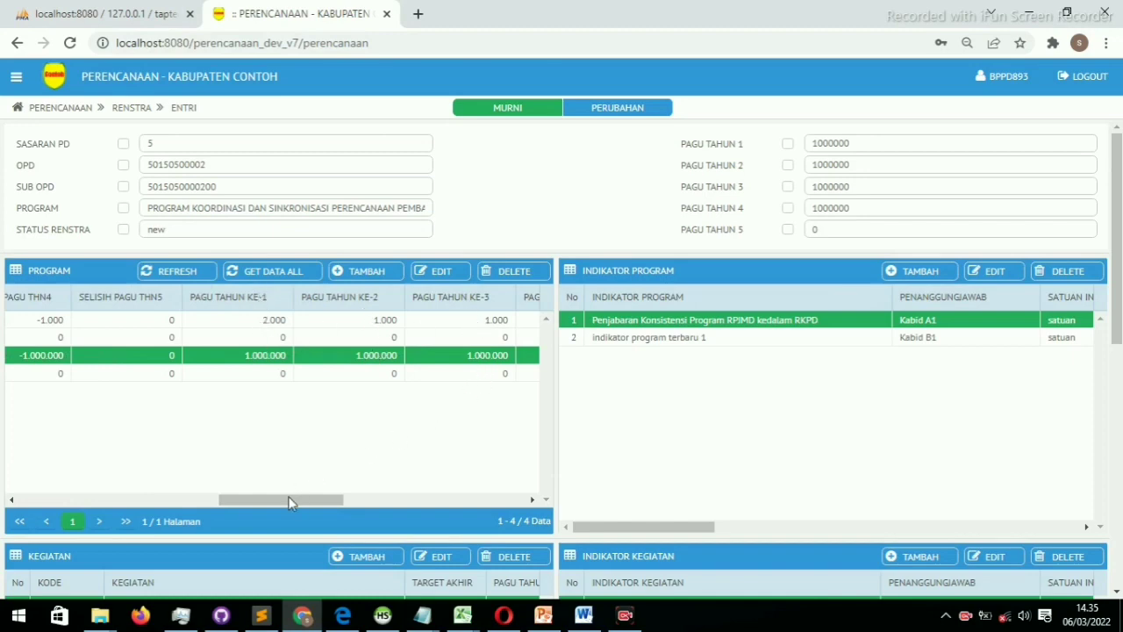
left_click_drag(292, 502, 133, 486)
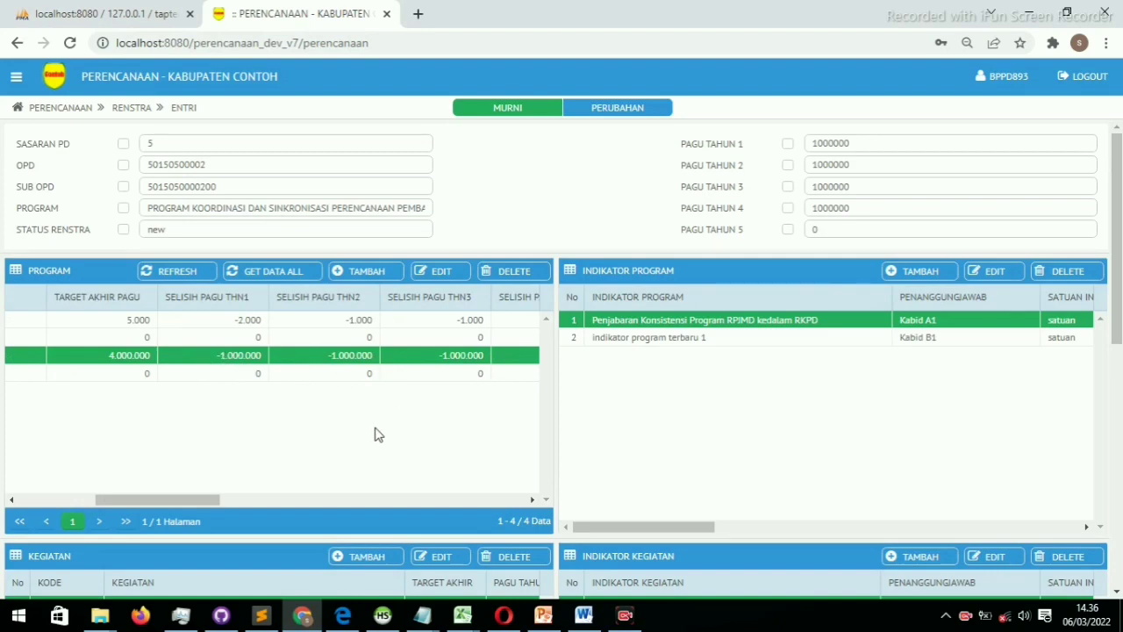
left_click_drag(174, 496, 326, 497)
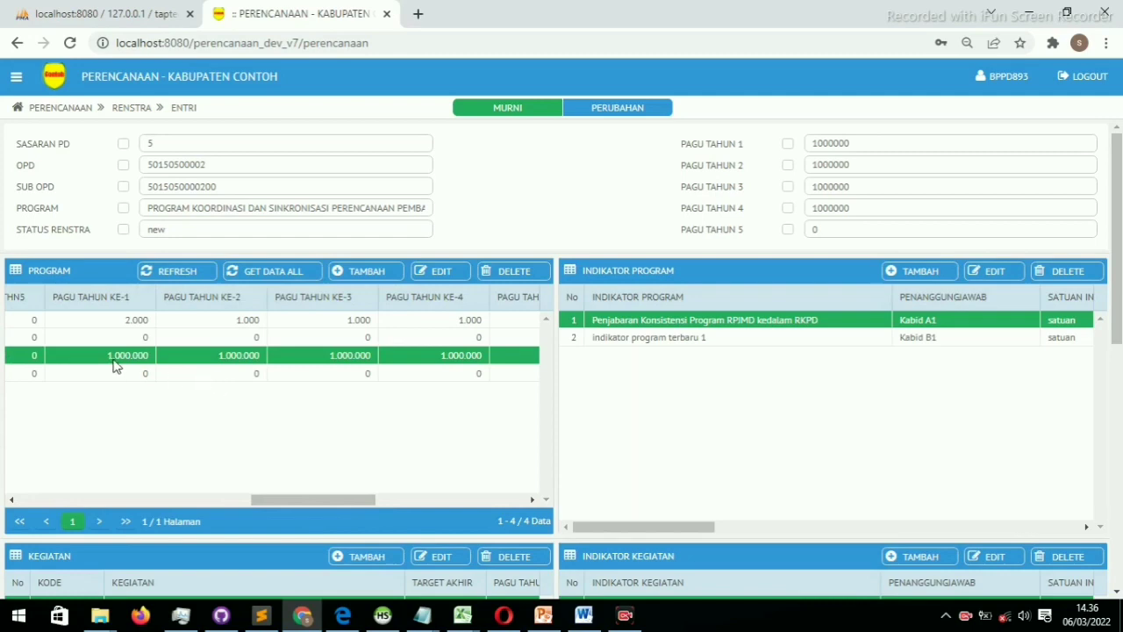
left_click_drag(318, 499, 55, 466)
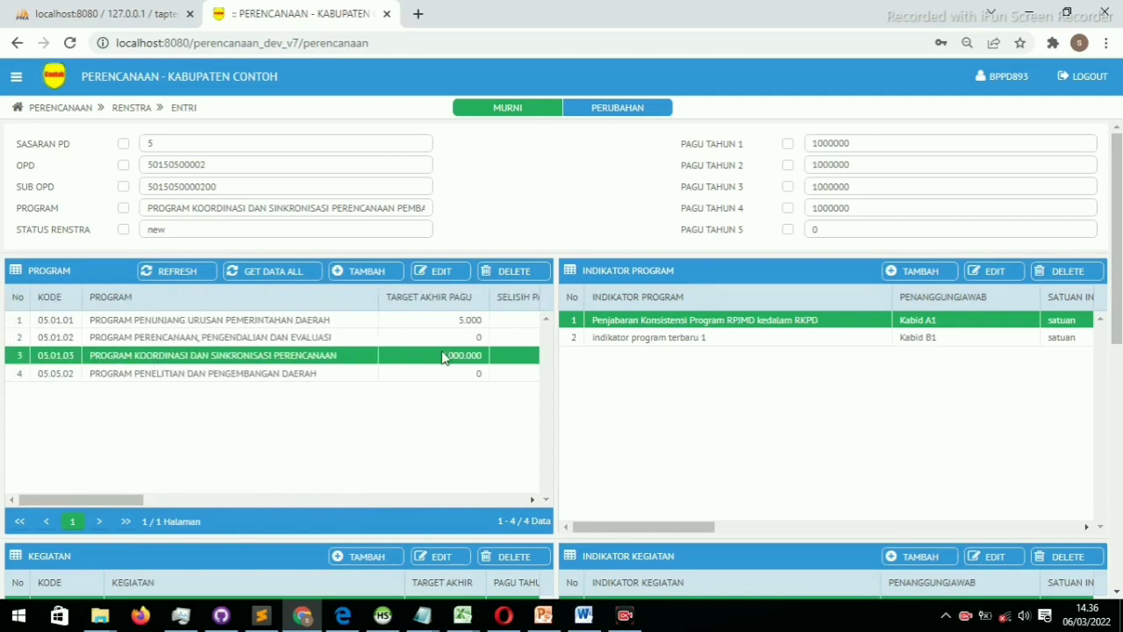
Start a new sub-activity and select Asistensi Penyusunan Dokumen Perencanaan
scroll(412, 392, "down", 7)
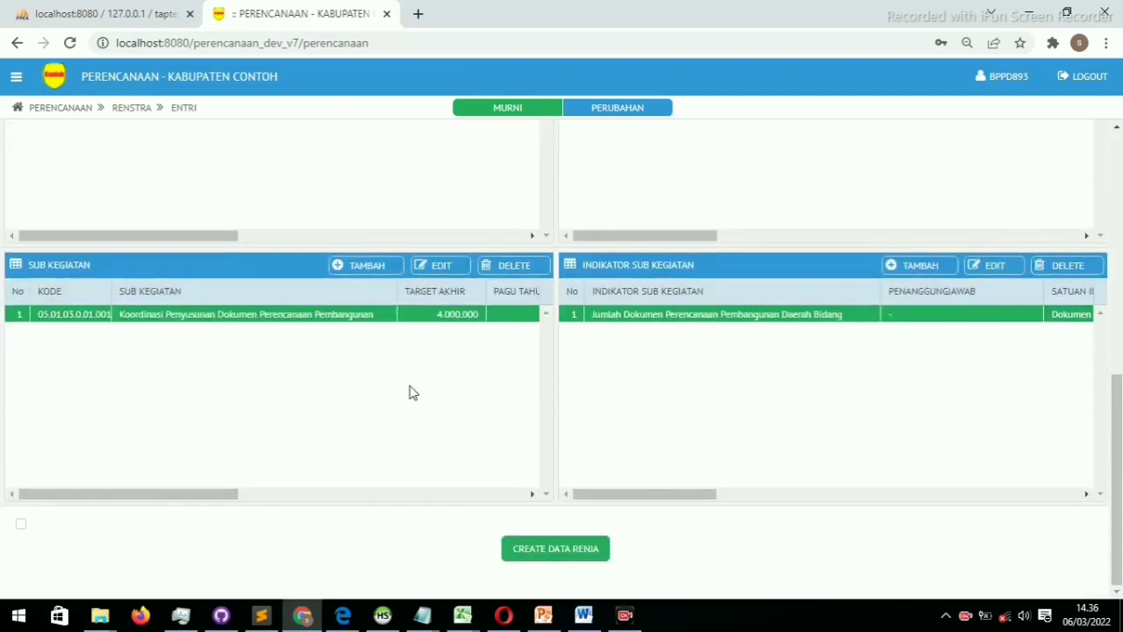
scroll(412, 379, "up", 1)
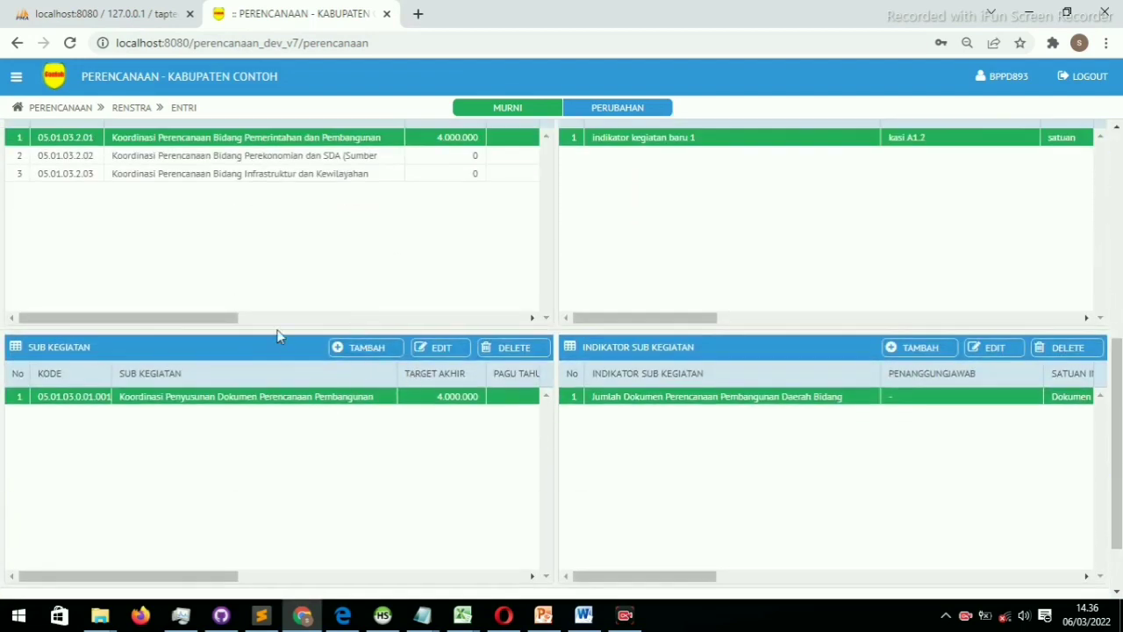
left_click(356, 350)
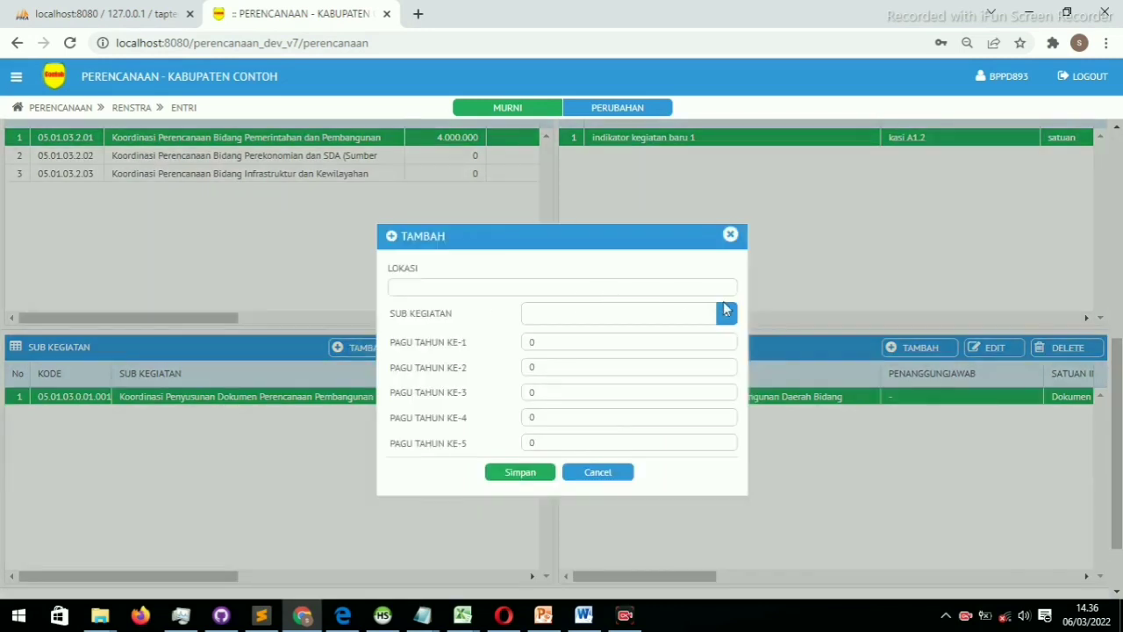
left_click(724, 313)
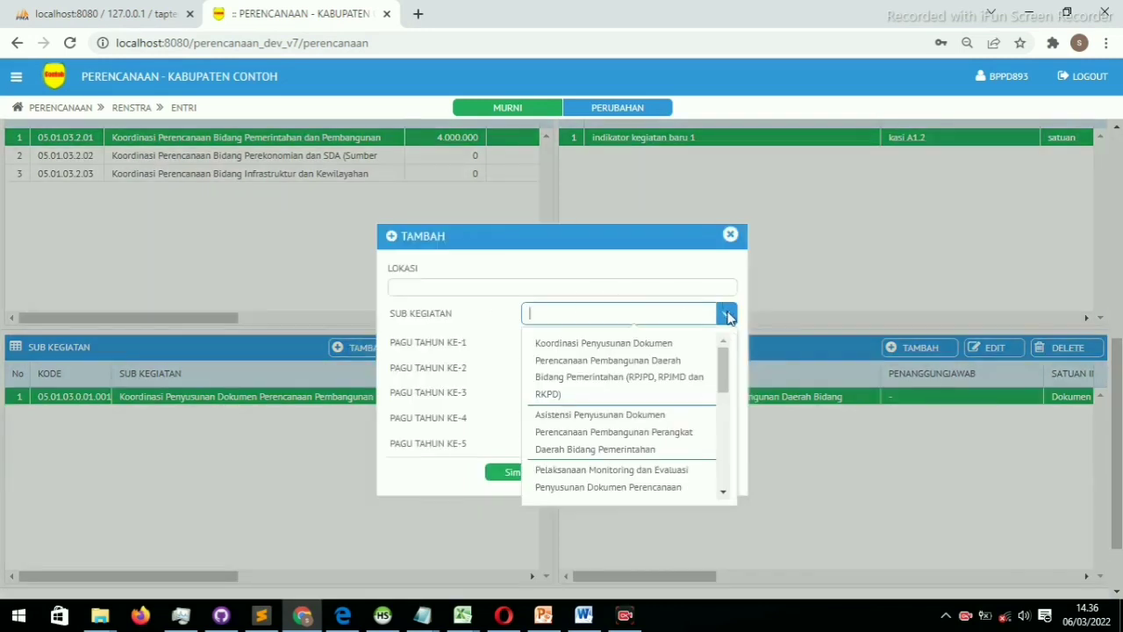
left_click(638, 447)
Enter a 2000000 budget for each of years 1 to 5 and save the sub-activity
left_click(585, 341)
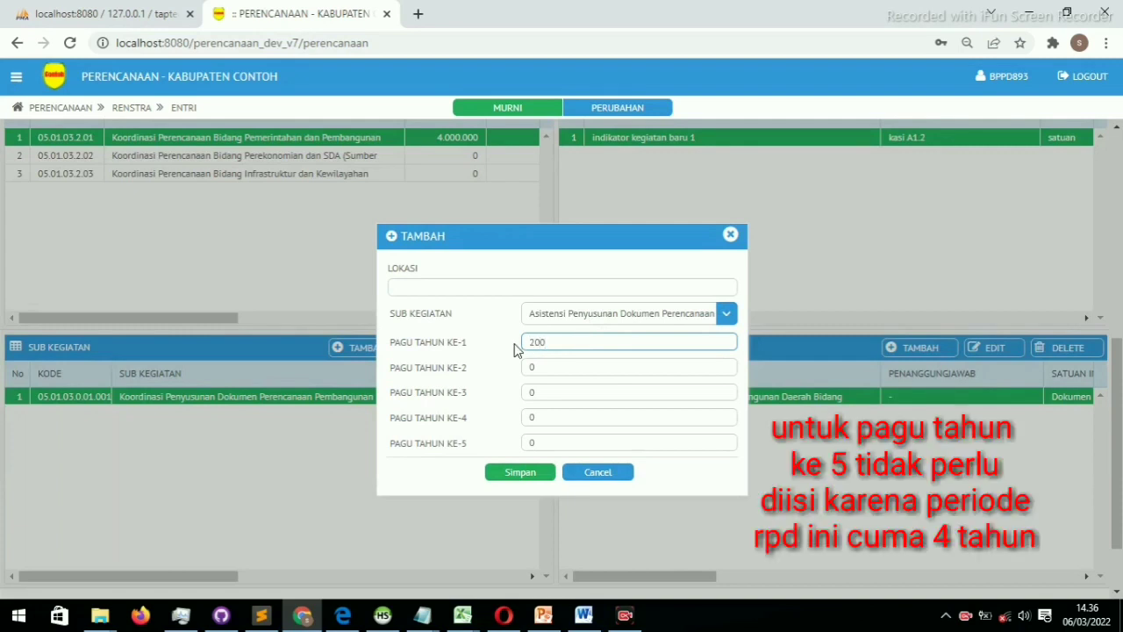
key("ctrl+a")
type("1000000")
key("ctrl+a")
key("ctrl+c")
key("Tab")
key("ctrl+v")
key("Tab")
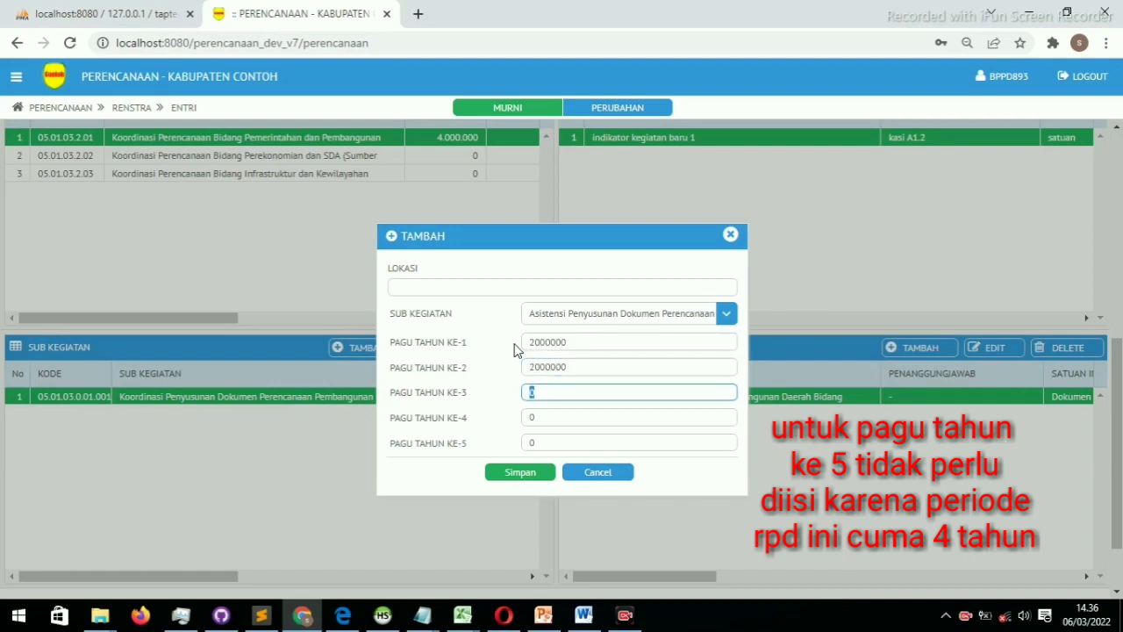
key("ctrl+v")
key("Tab")
key("ctrl+v")
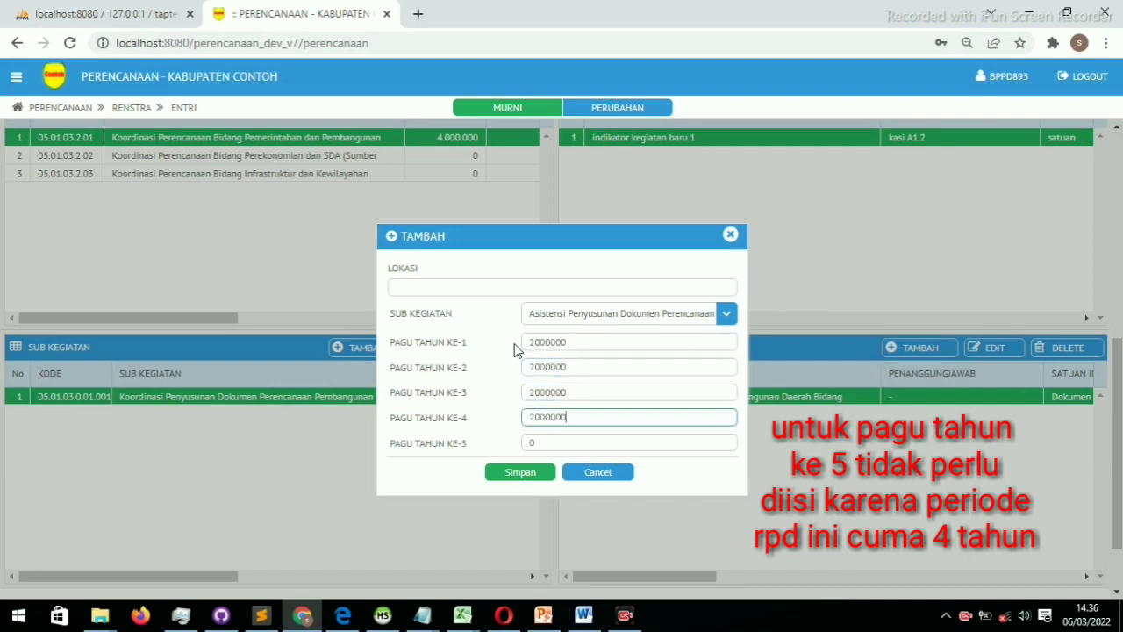
key("Tab")
key("ctrl+v")
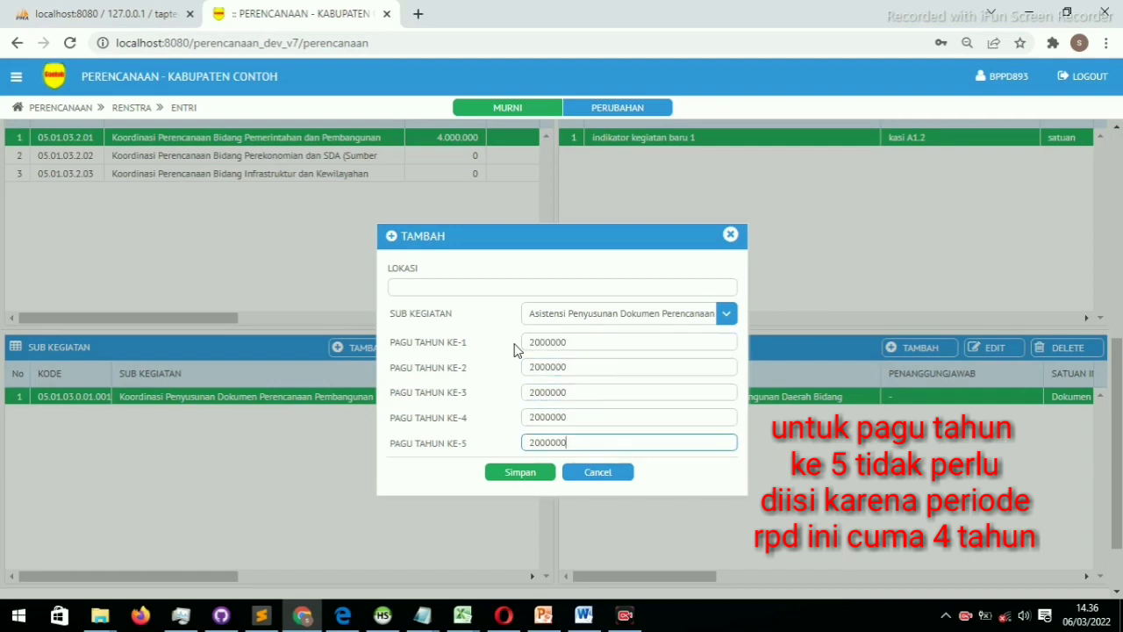
left_click(520, 472)
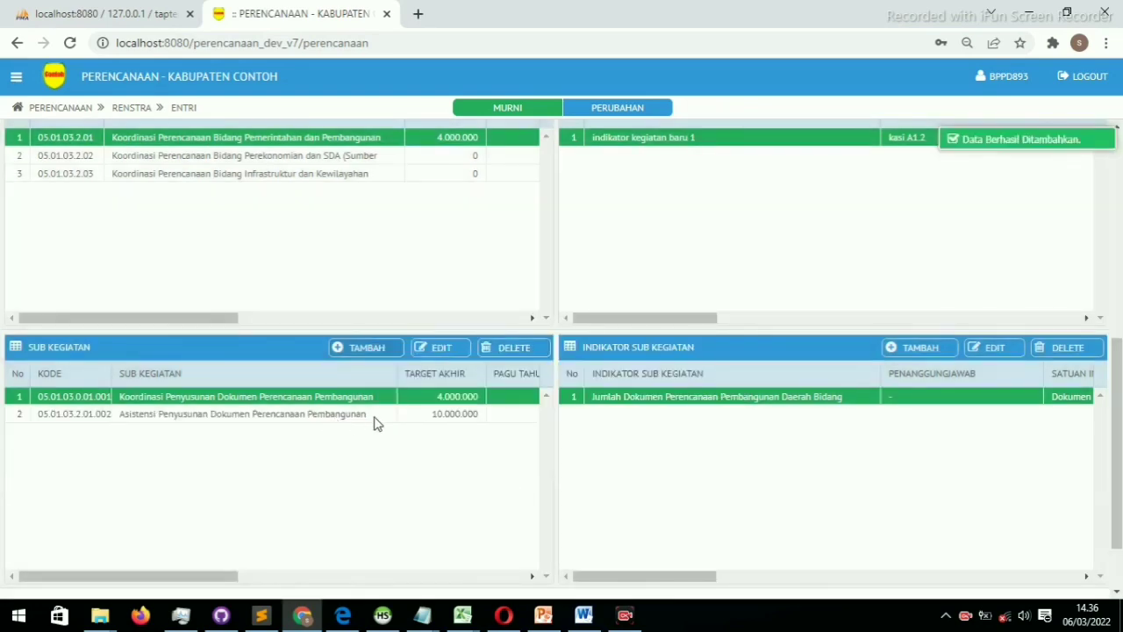
Refresh the program list so the coordination program totals 14.000.000
scroll(441, 367, "up", 6)
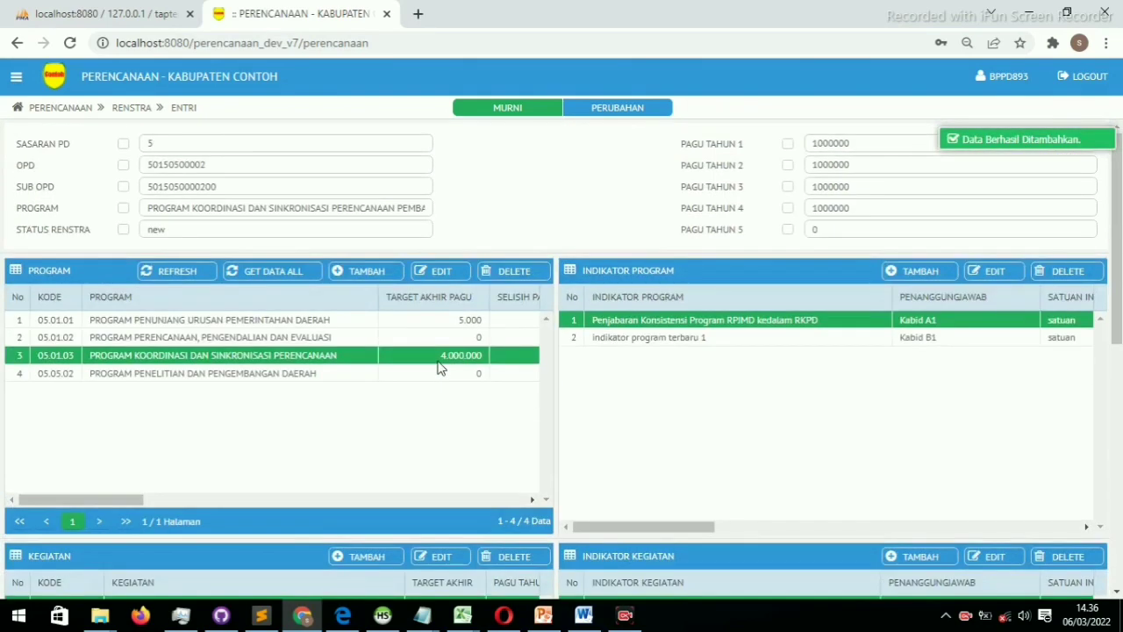
scroll(423, 421, "down", 4)
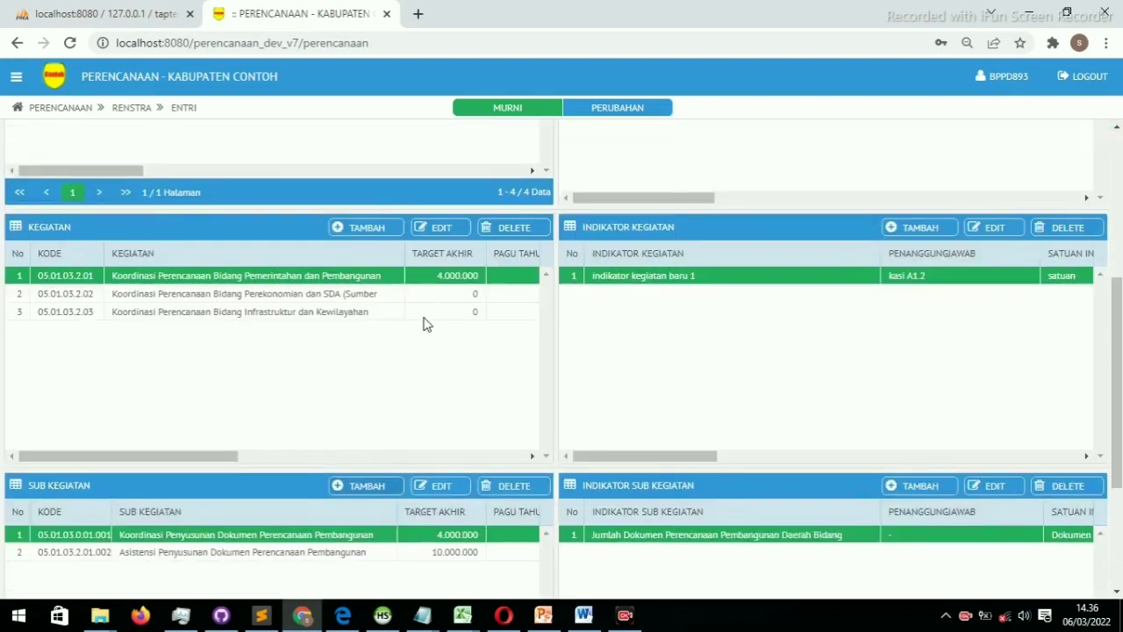
scroll(414, 369, "up", 4)
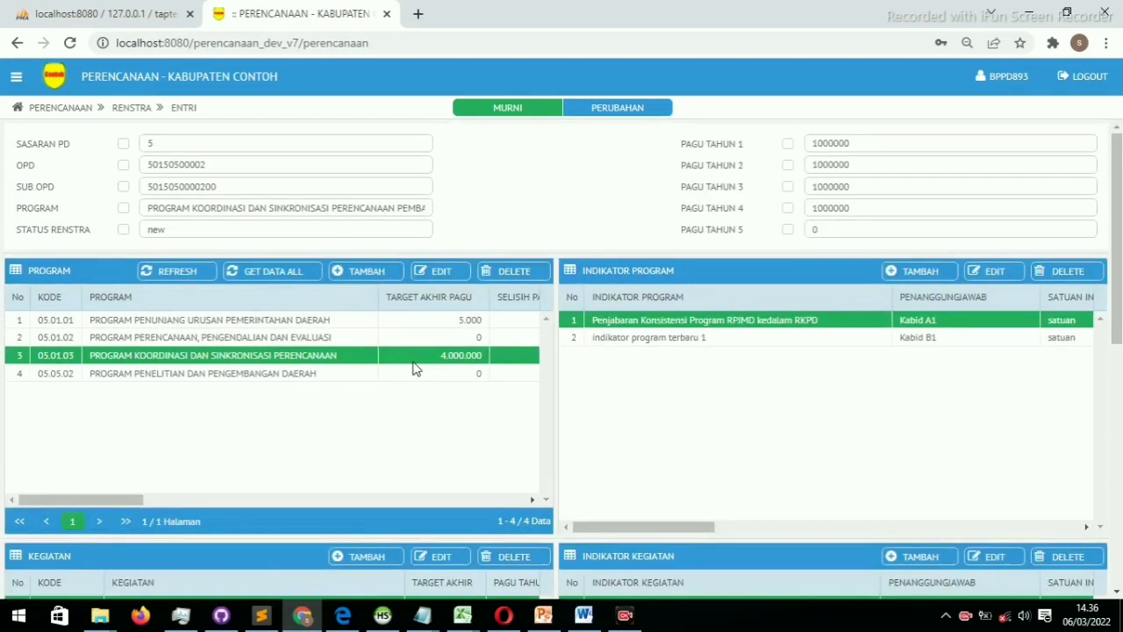
left_click(176, 275)
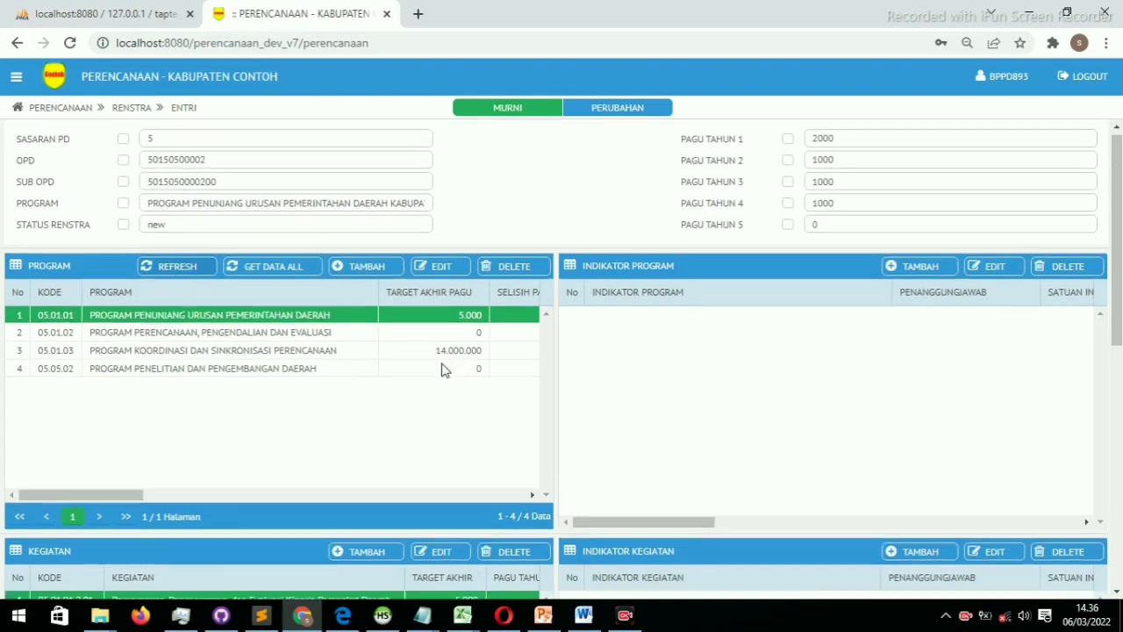
Select the planning coordination program and its economy planning activity (Perekonomian dan SDA)
scroll(443, 367, "down", 4)
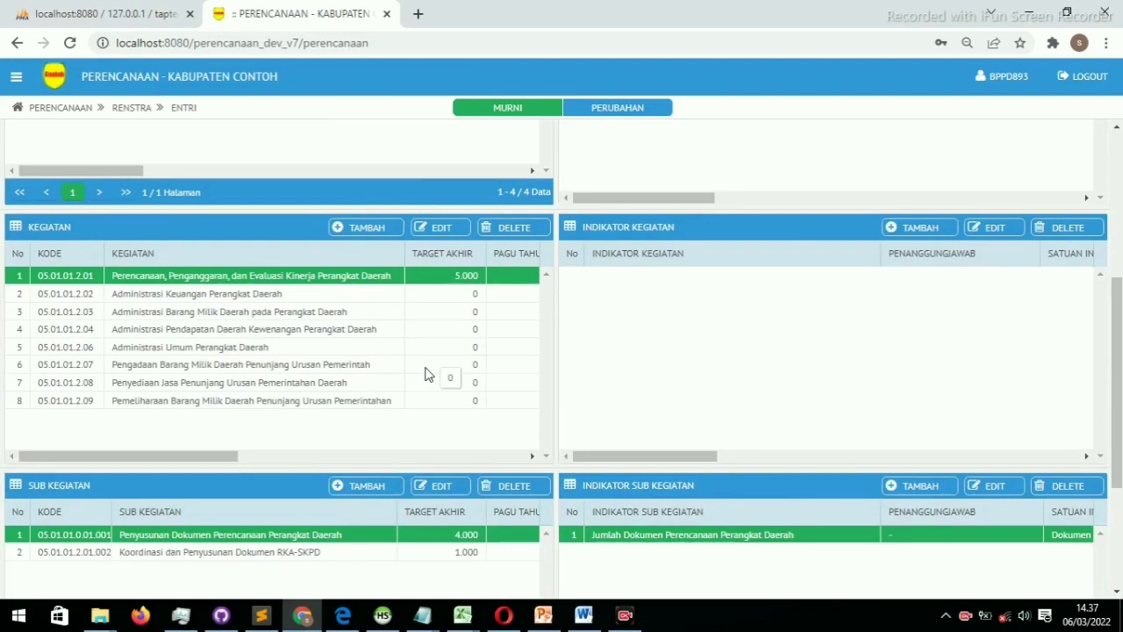
scroll(416, 409, "up", 4)
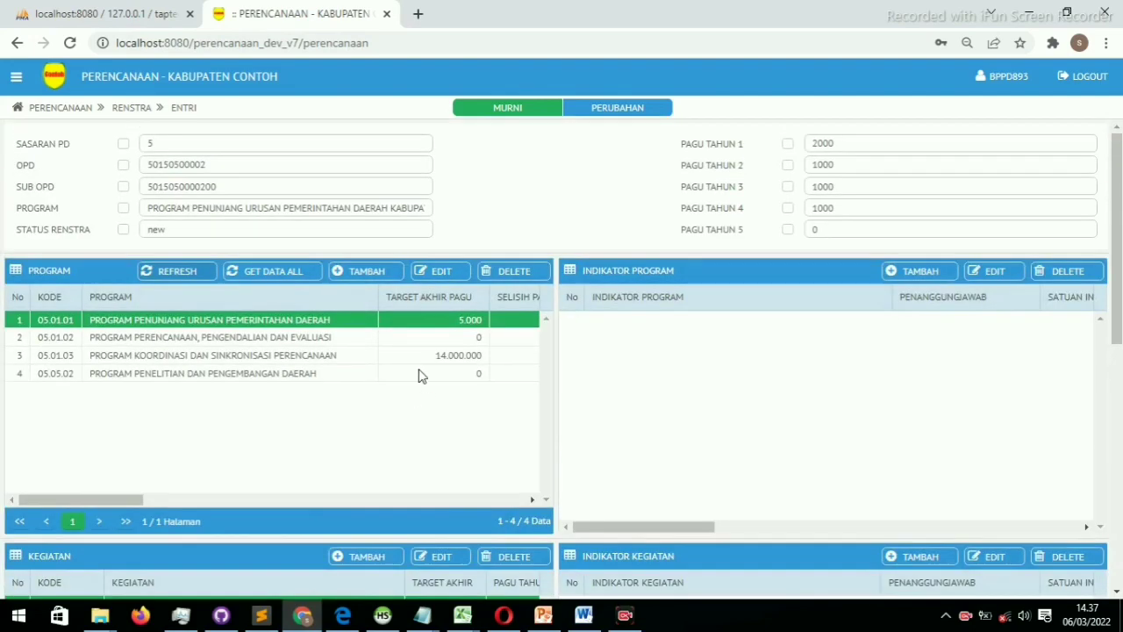
scroll(416, 369, "down", 4)
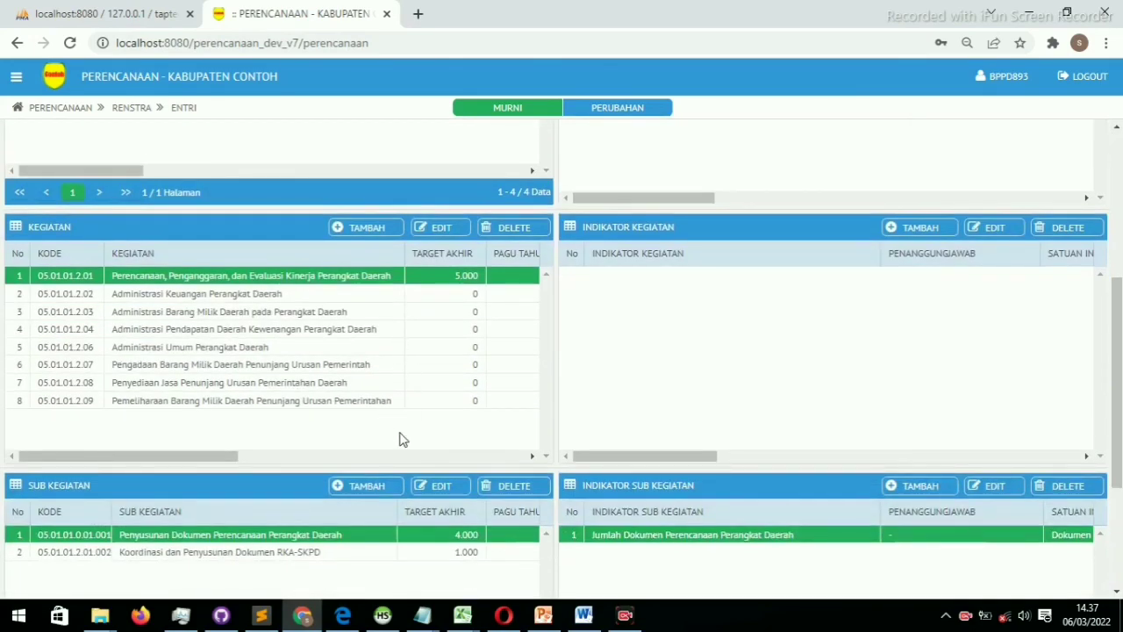
scroll(399, 438, "down", 3)
scroll(399, 438, "up", 7)
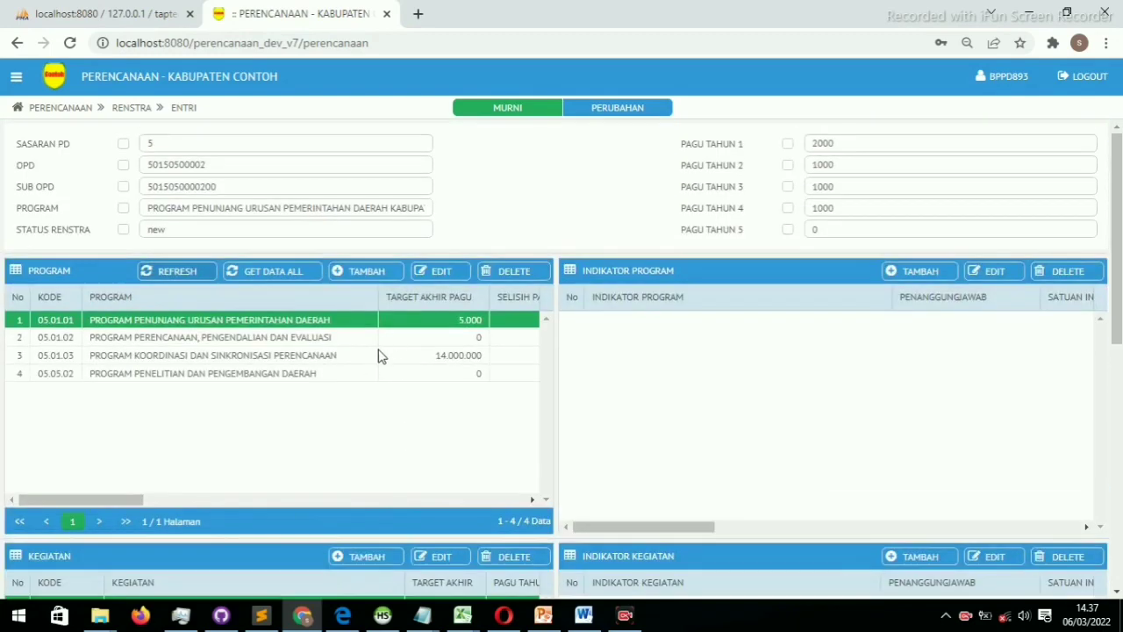
left_click(368, 362)
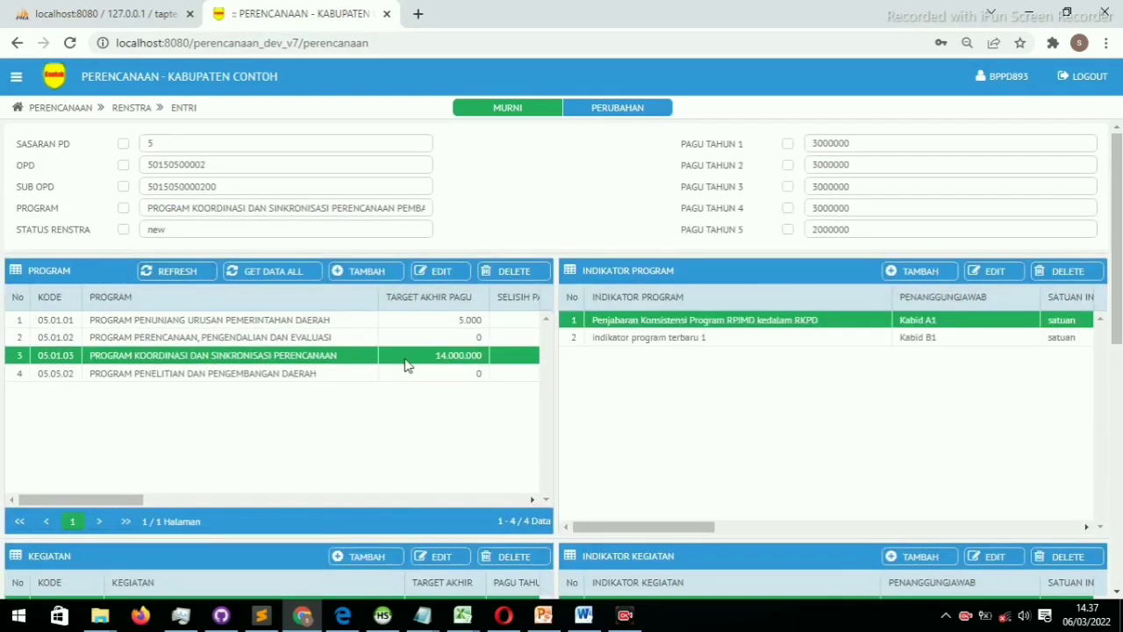
scroll(439, 389, "down", 5)
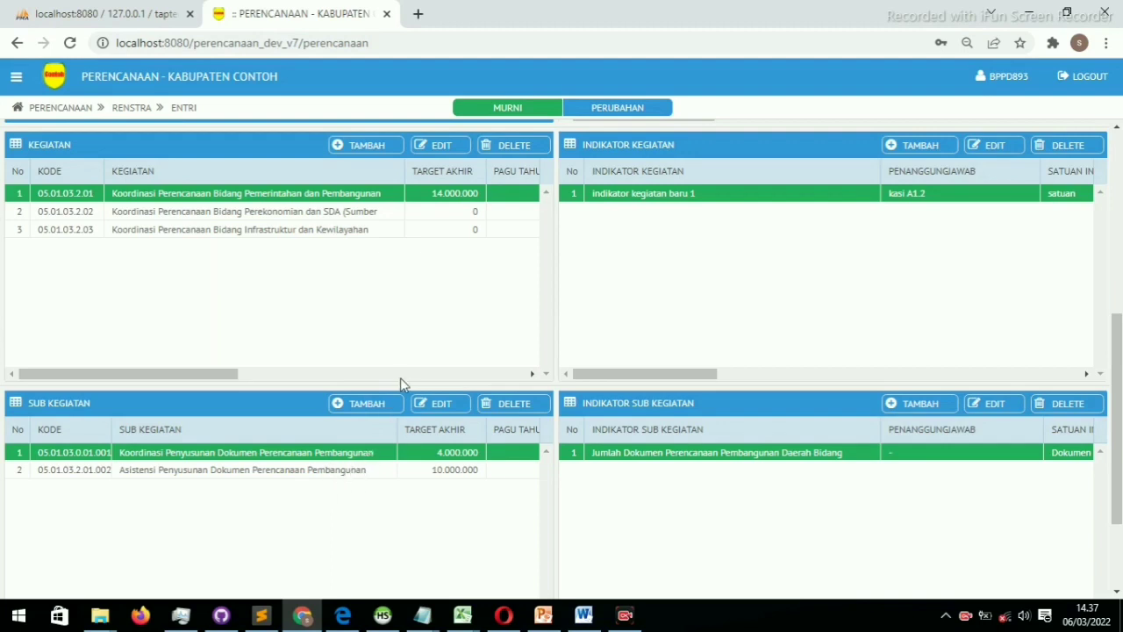
left_click(380, 216)
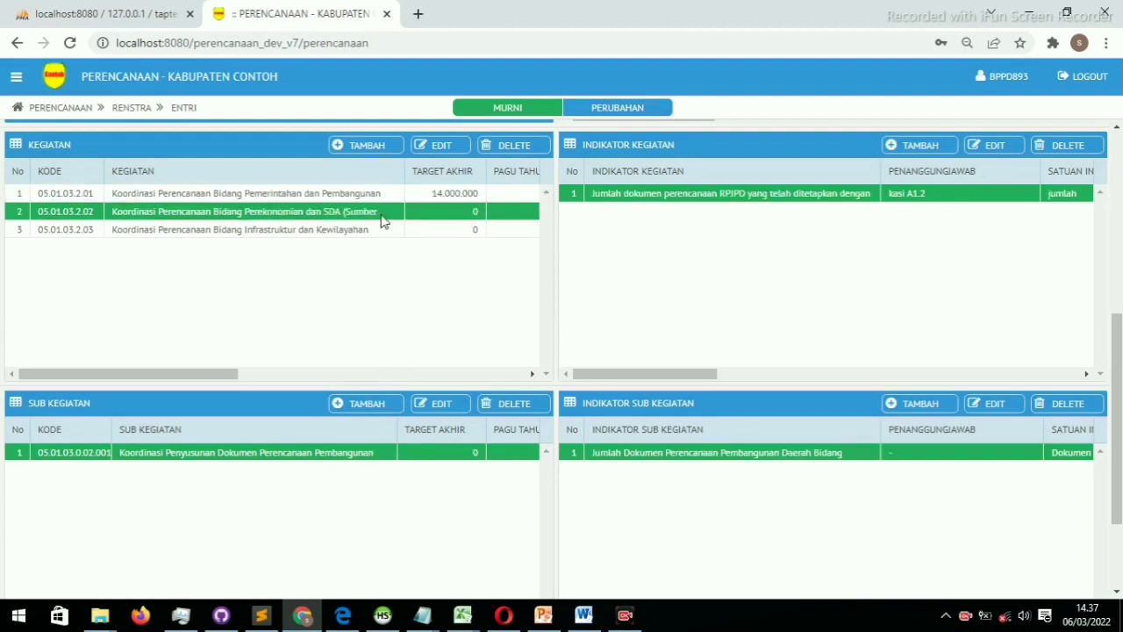
Set the economy sub-activity's budget to 2000000 for each of years 1–5 and save it
double_click(315, 456)
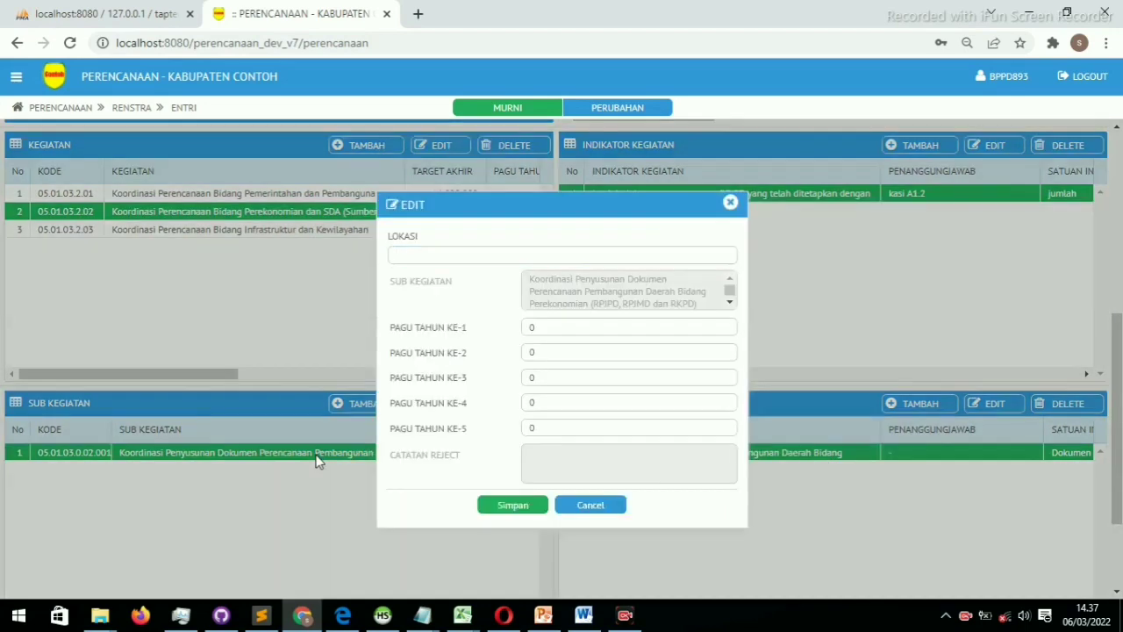
left_click(585, 327)
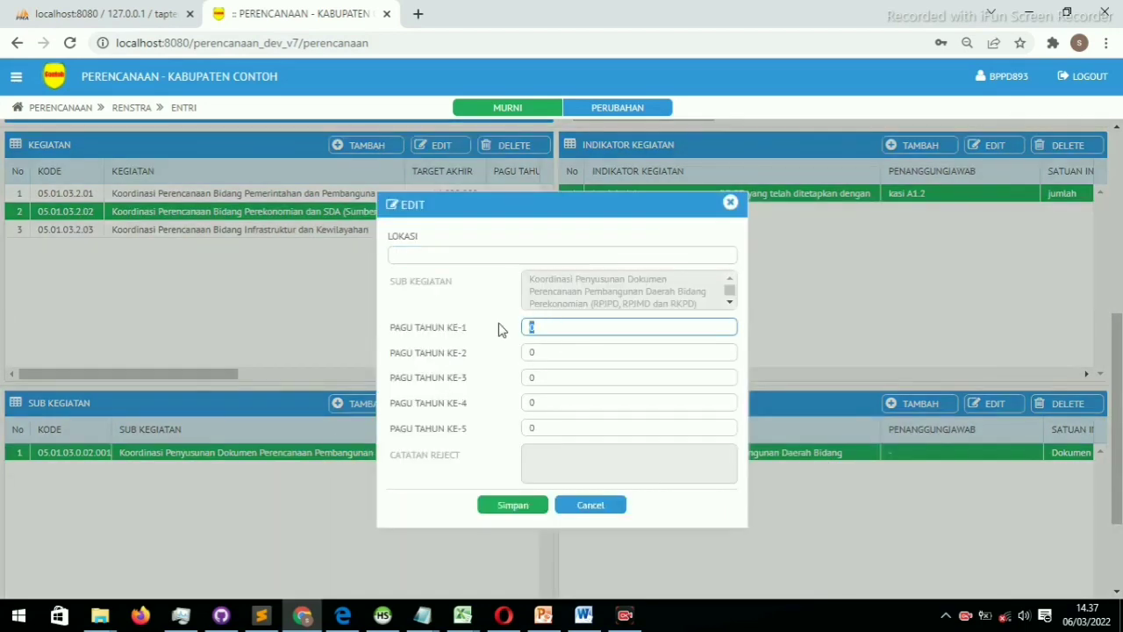
type("2000000")
key("Tab")
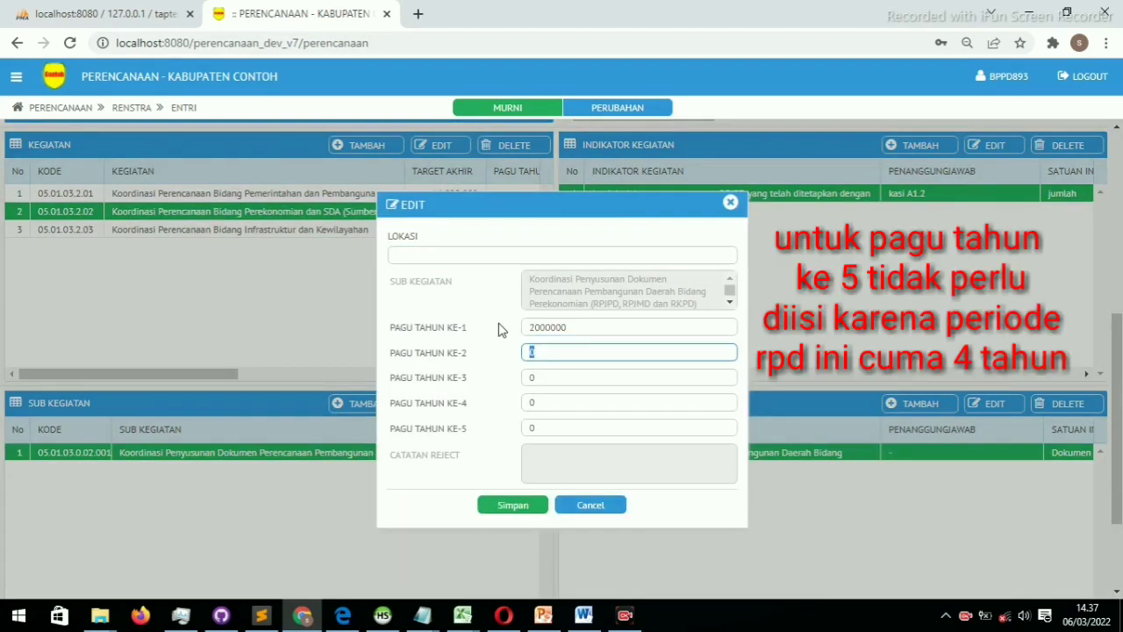
type("2000000")
key("Tab")
type("2000000")
key("Tab")
type("2000000")
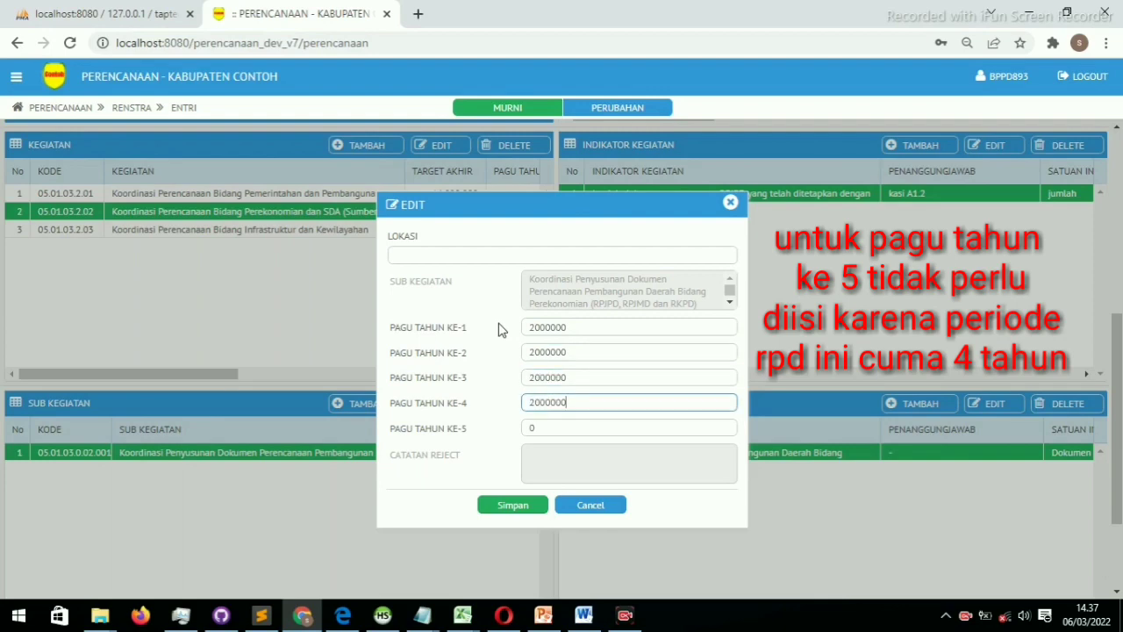
key("Tab")
type("2000000")
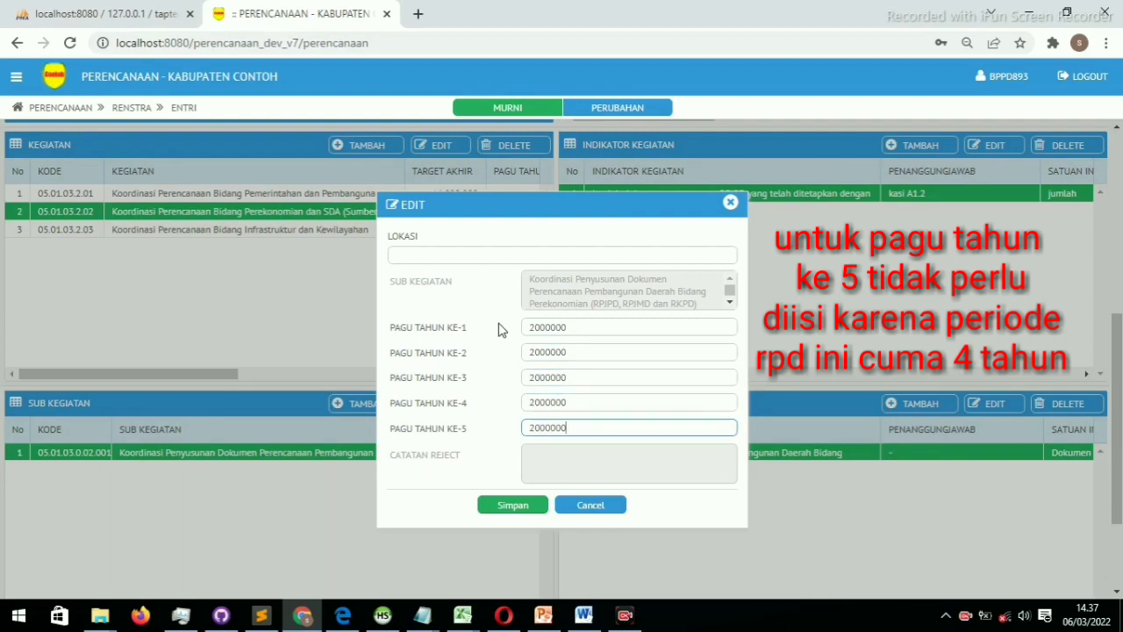
left_click(514, 505)
scroll(398, 478, "up", 5)
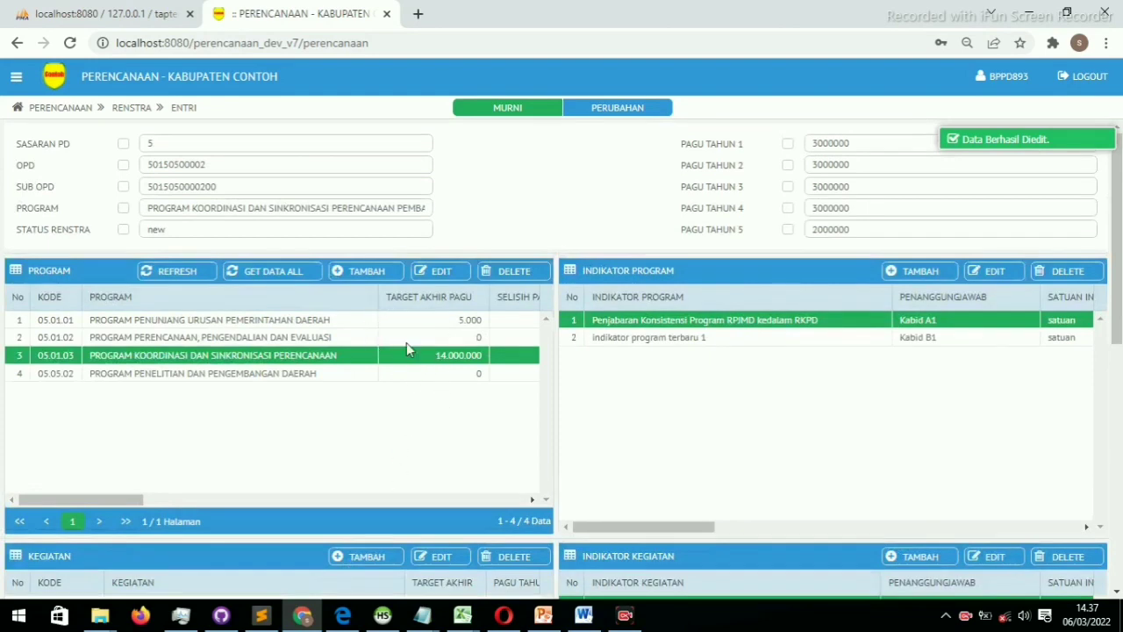
Refresh the program list to pick up the updated totals
left_click(180, 278)
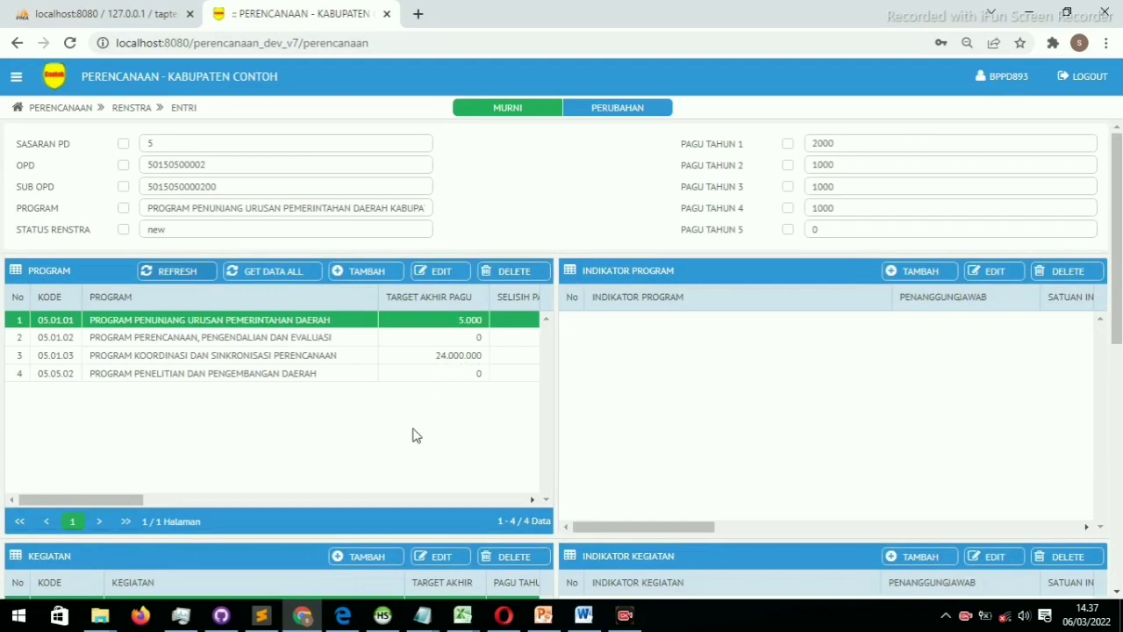
scroll(416, 436, "down", 5)
scroll(416, 436, "up", 3)
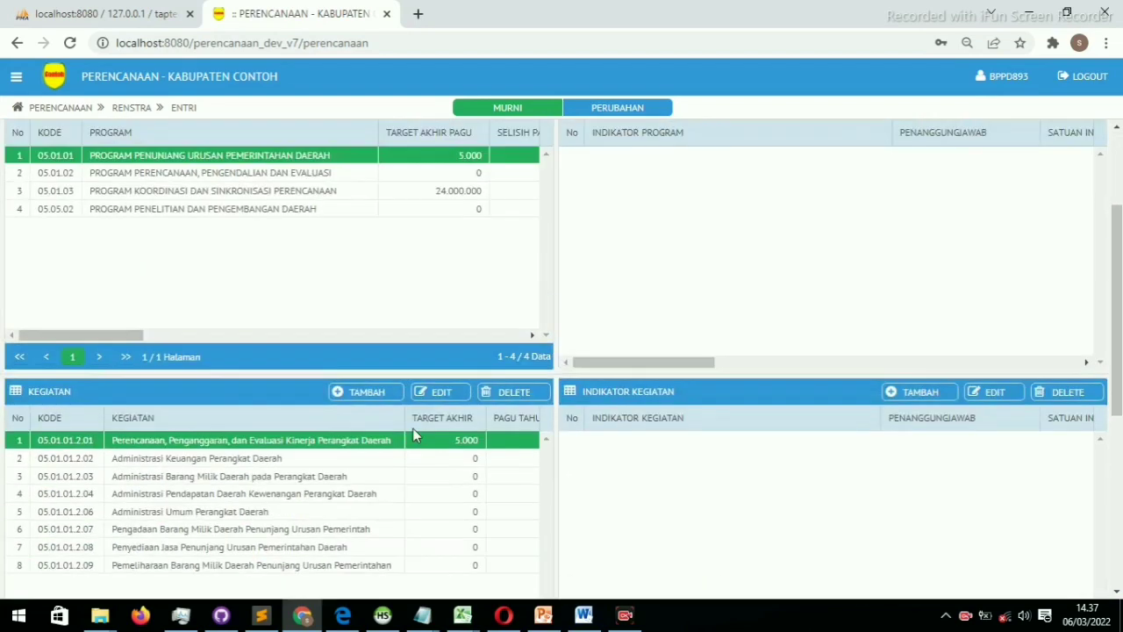
Select program 05.01.03 and show the sub-kegiatan of kegiatan 05.01.03.2.02
left_click(443, 191)
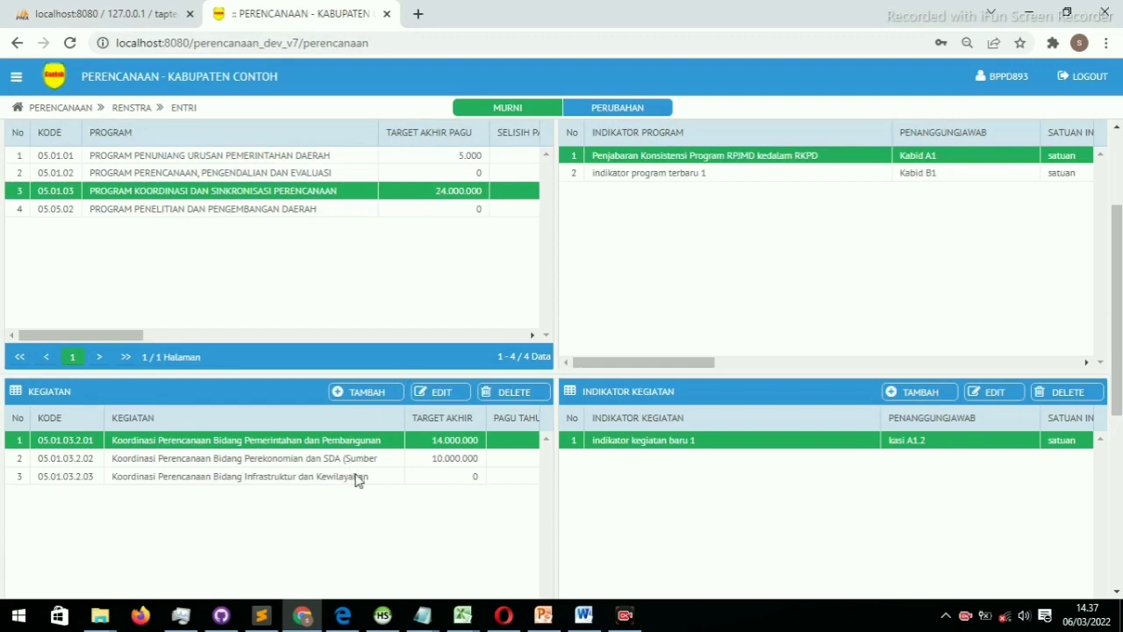
scroll(357, 478, "down", 4)
scroll(357, 478, "up", 1)
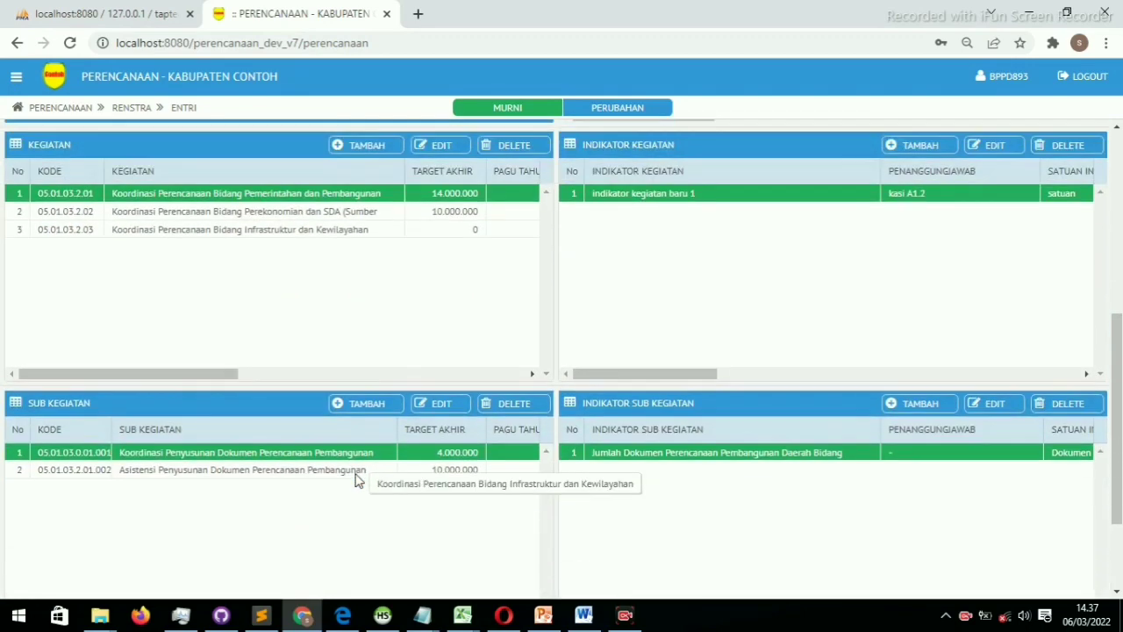
left_click(455, 212)
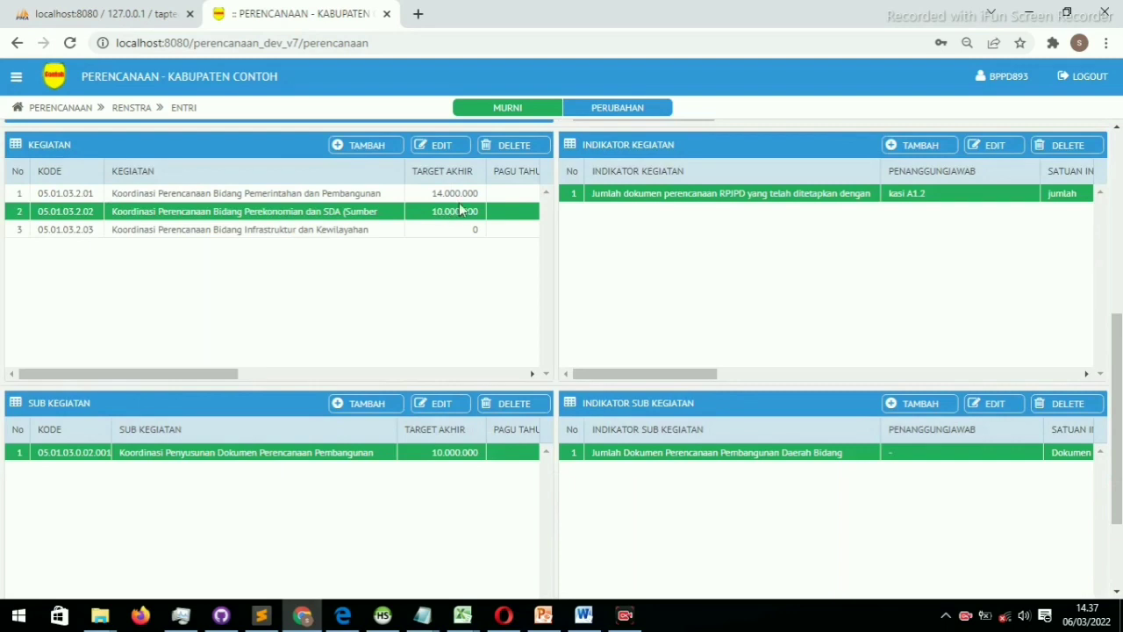
left_click(459, 197)
left_click(459, 212)
Open the sub-kegiatan indicator and assign kasi A1.1 as the responsible officer
double_click(818, 461)
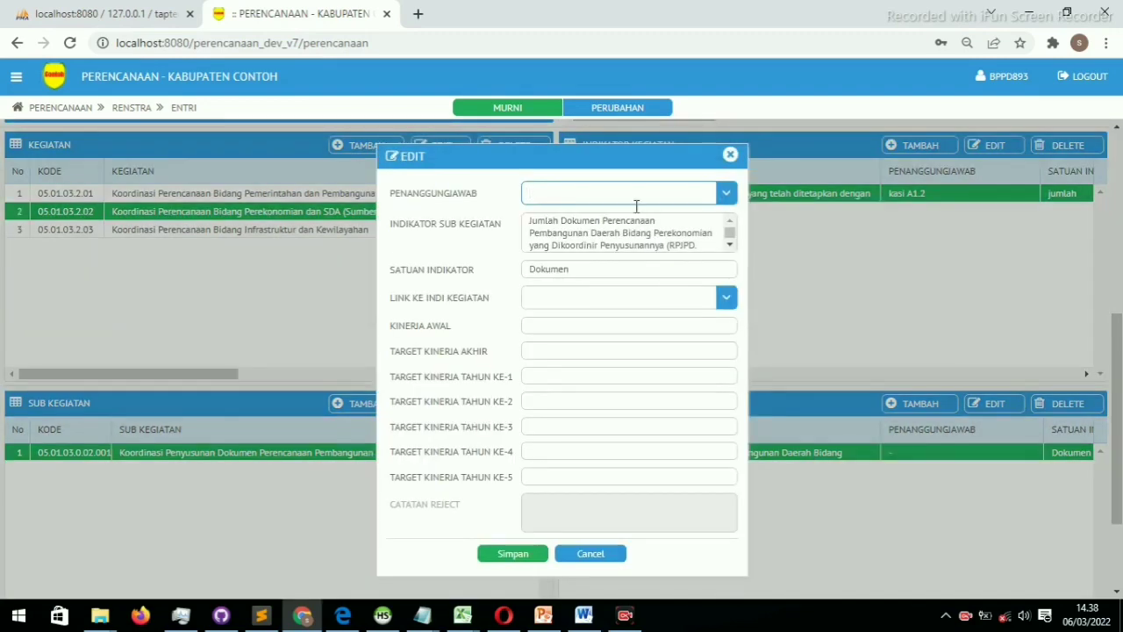
left_click(720, 194)
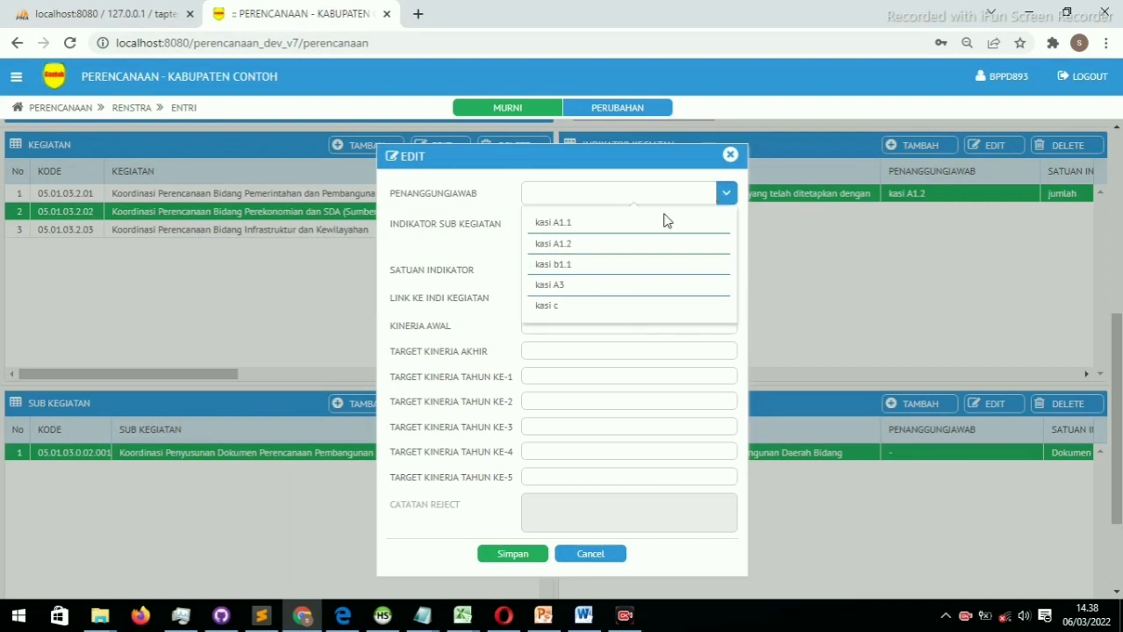
left_click(589, 226)
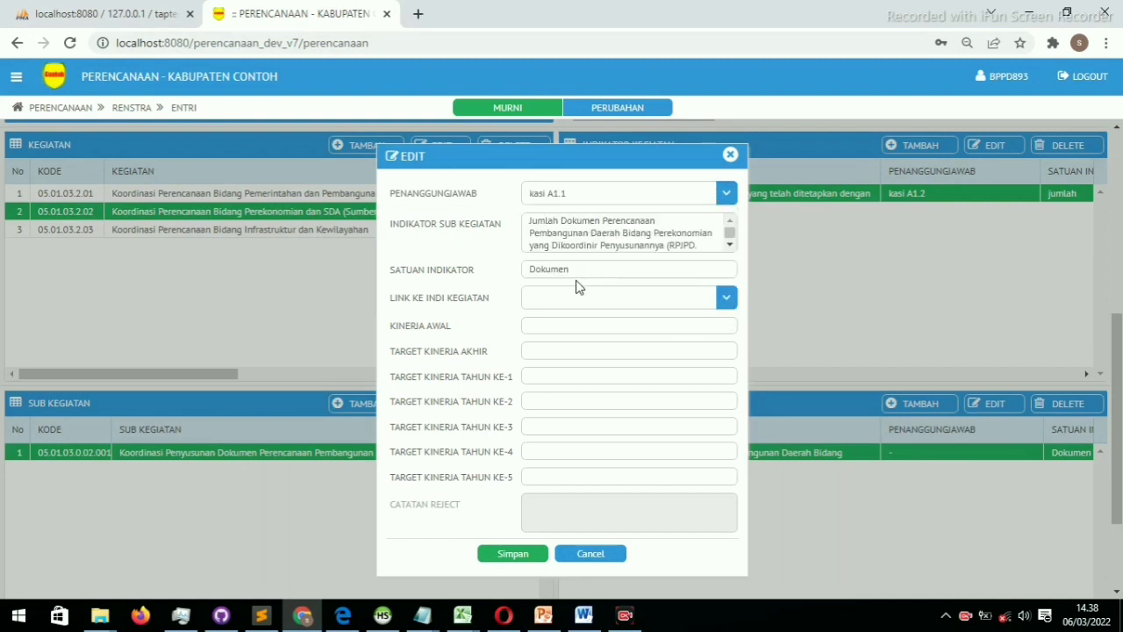
left_click(583, 275)
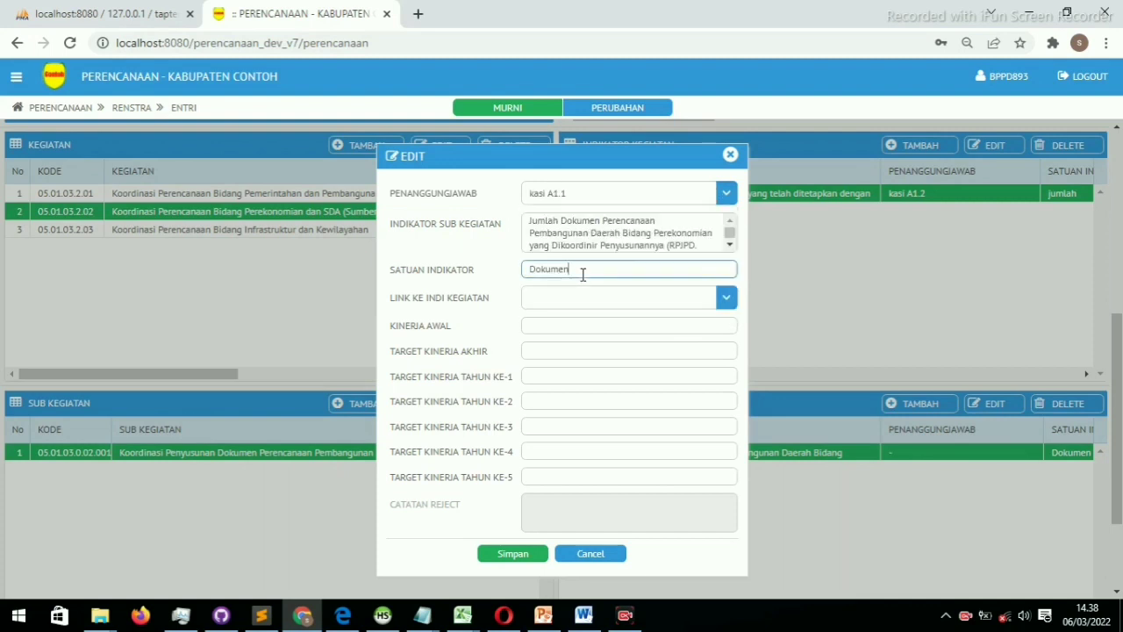
left_click(641, 242)
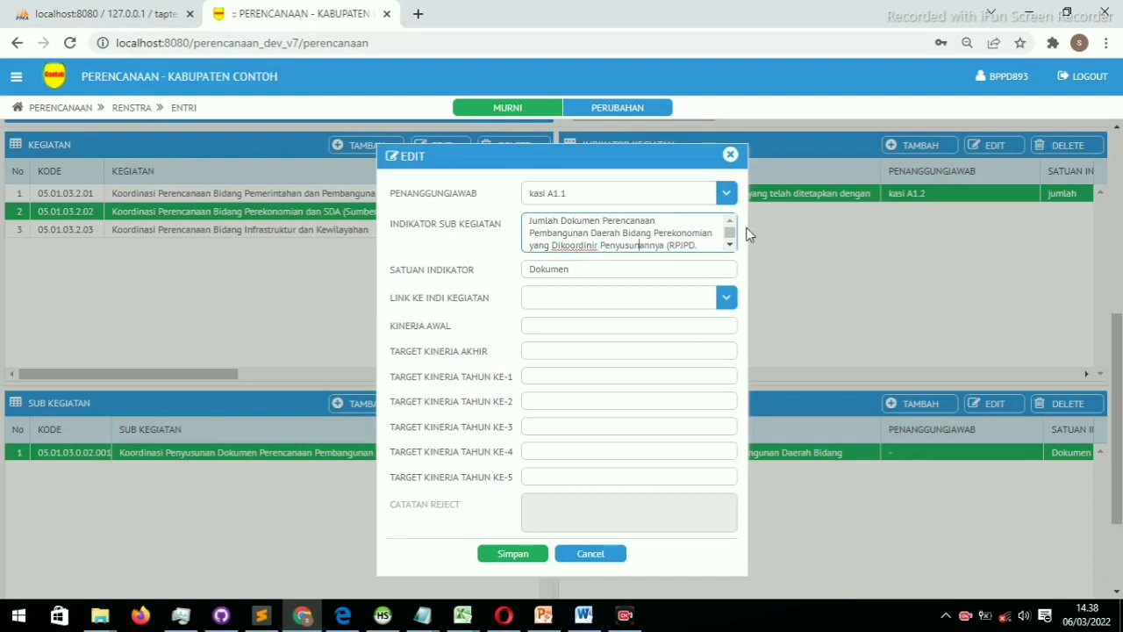
Link the indicator to 'Jumlah dokumen perencanaan RPJPD' and save it
left_click(587, 303)
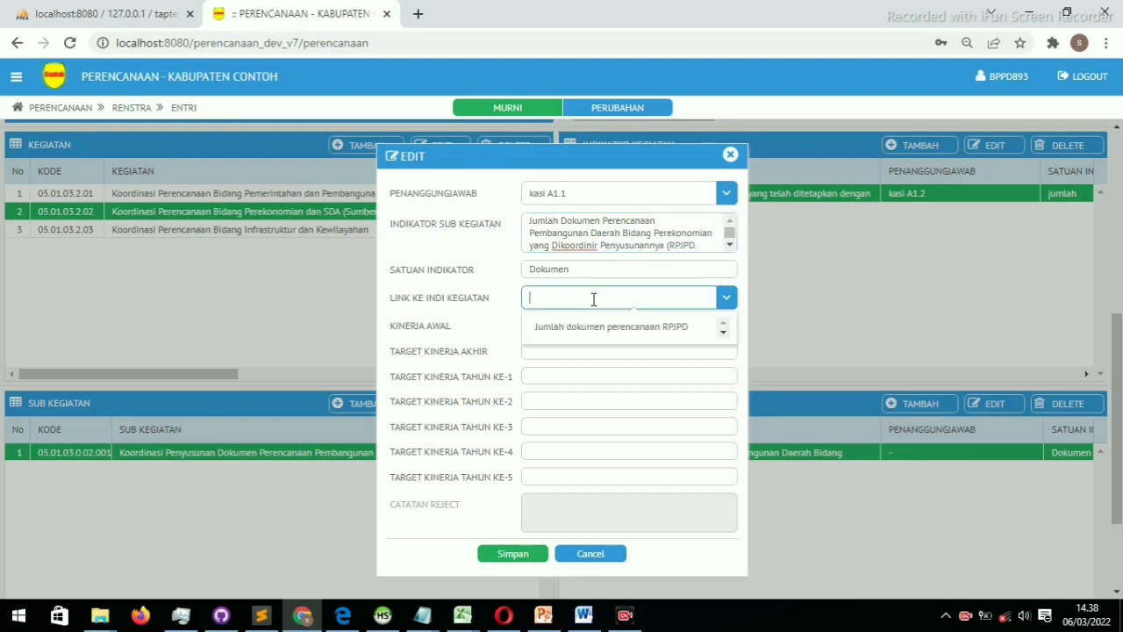
left_click(558, 326)
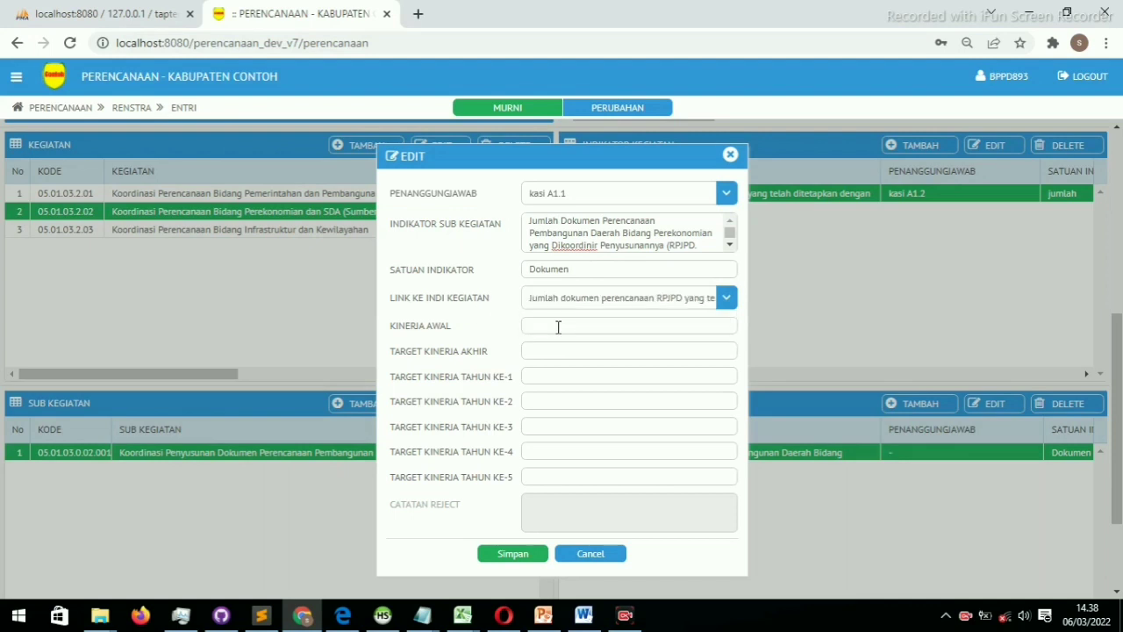
left_click(556, 328)
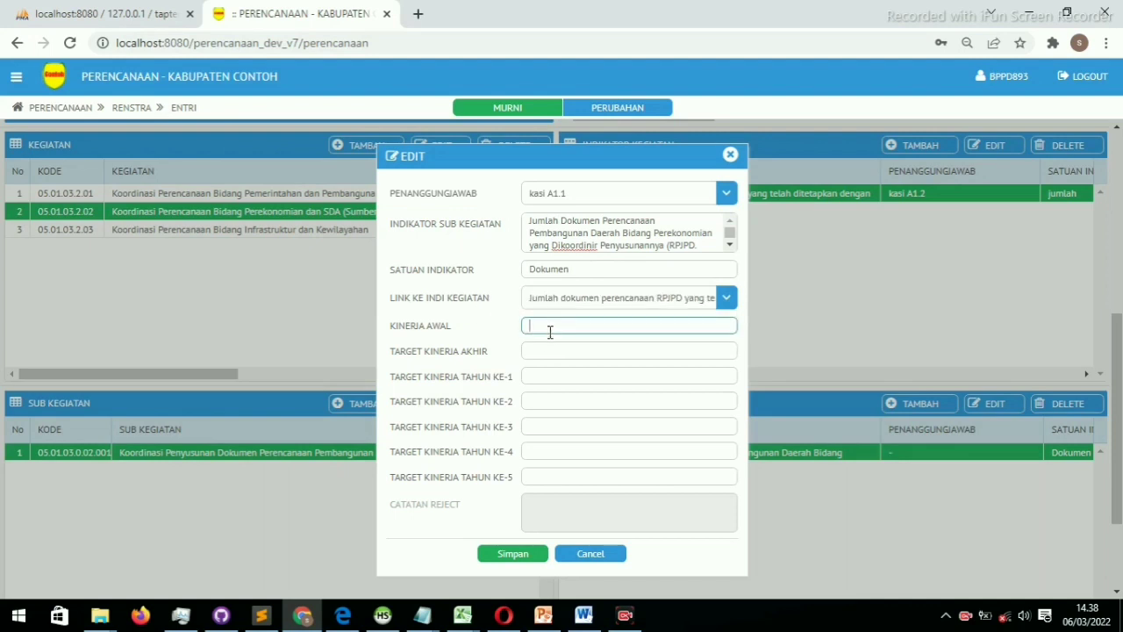
left_click(544, 347)
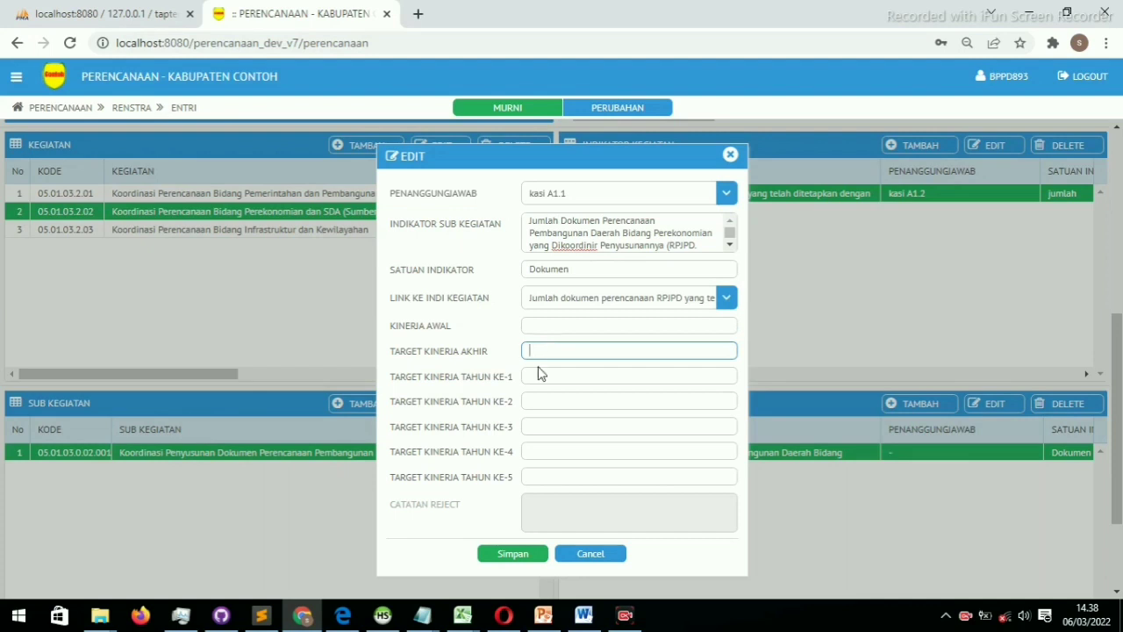
left_click(538, 376)
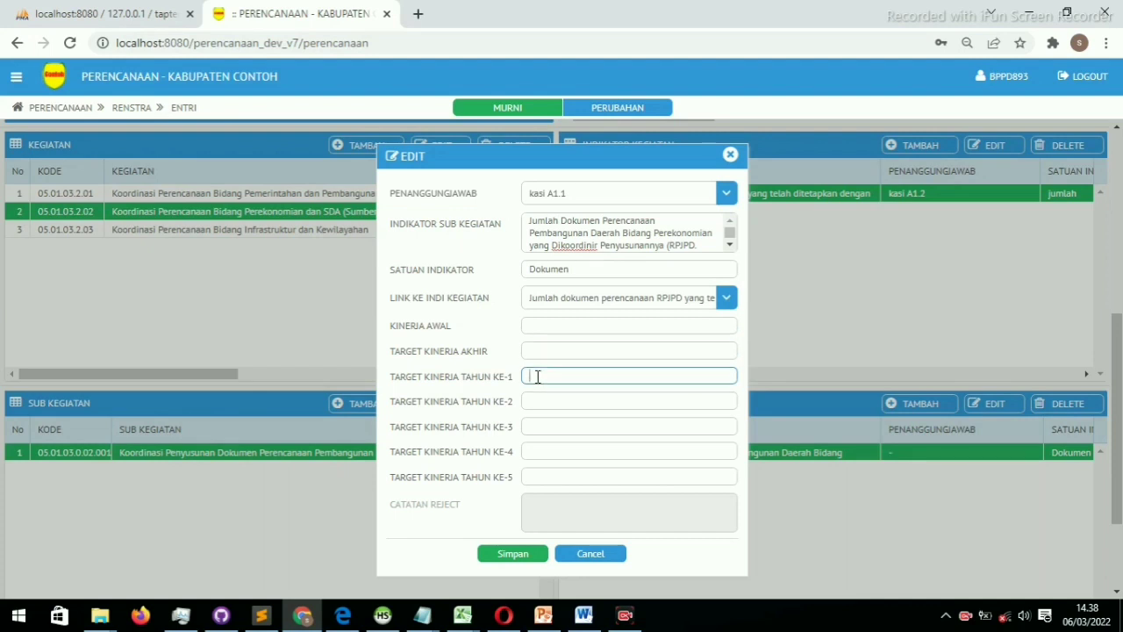
left_click(526, 451)
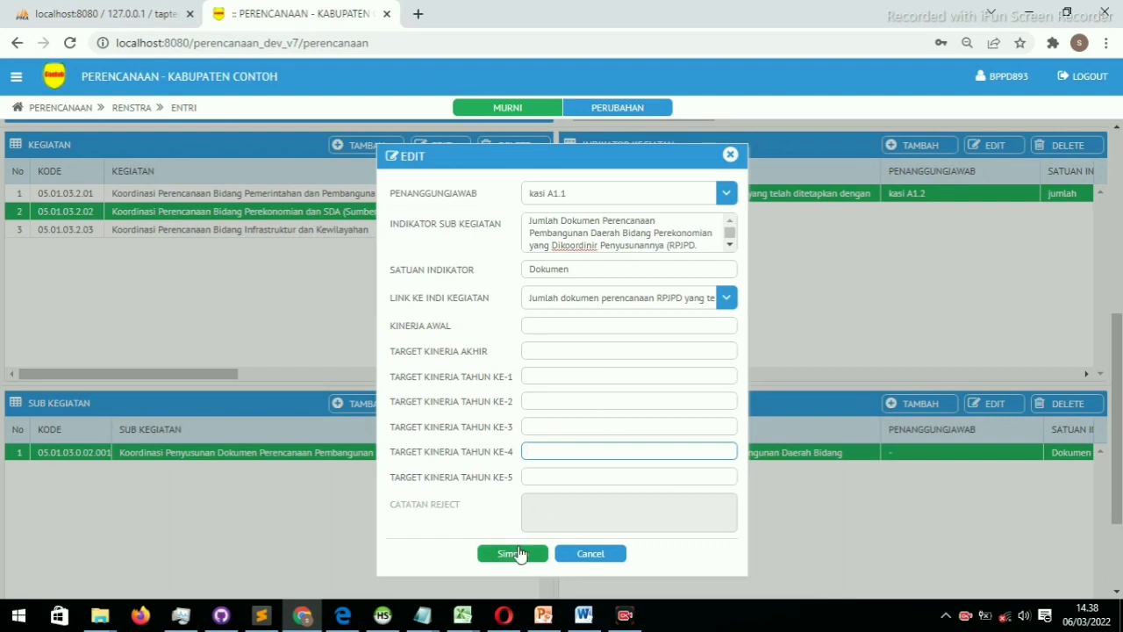
left_click(517, 554)
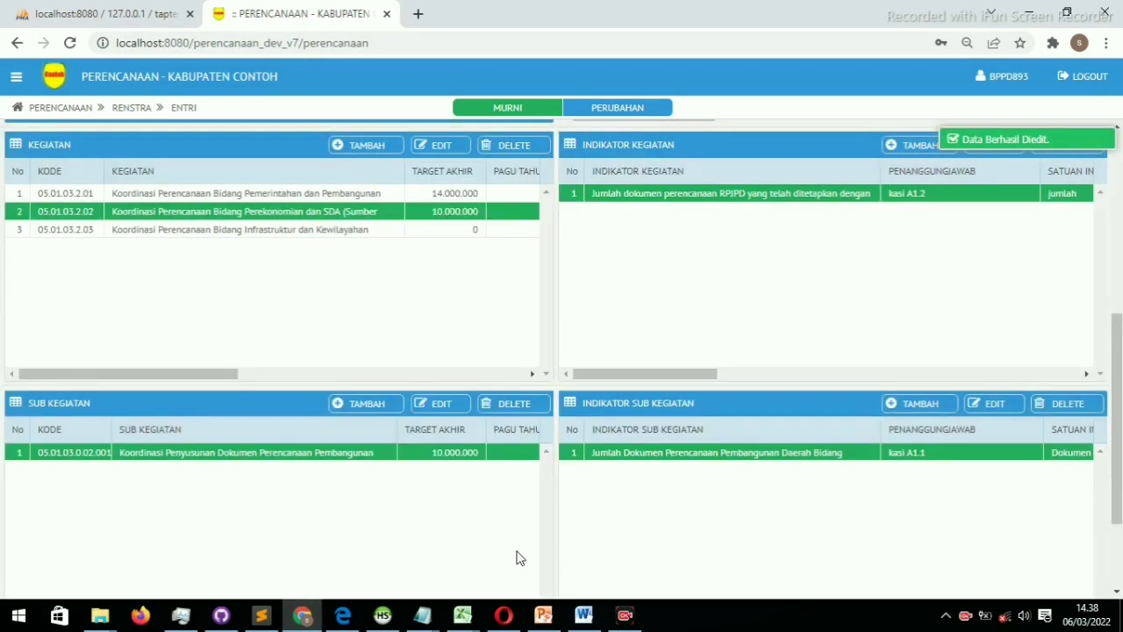
Add Pelaksanaan Monitoring dan Evaluasi Penyusunan Dokumen under kegiatan 05.01.03.2.02 and select it
left_click(368, 407)
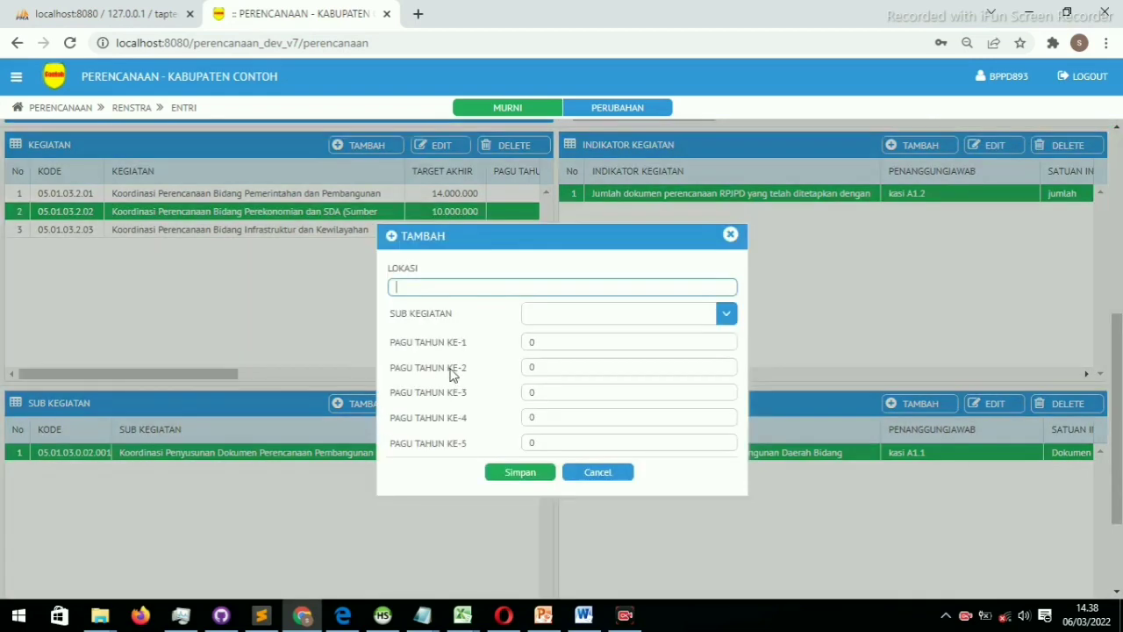
left_click(726, 314)
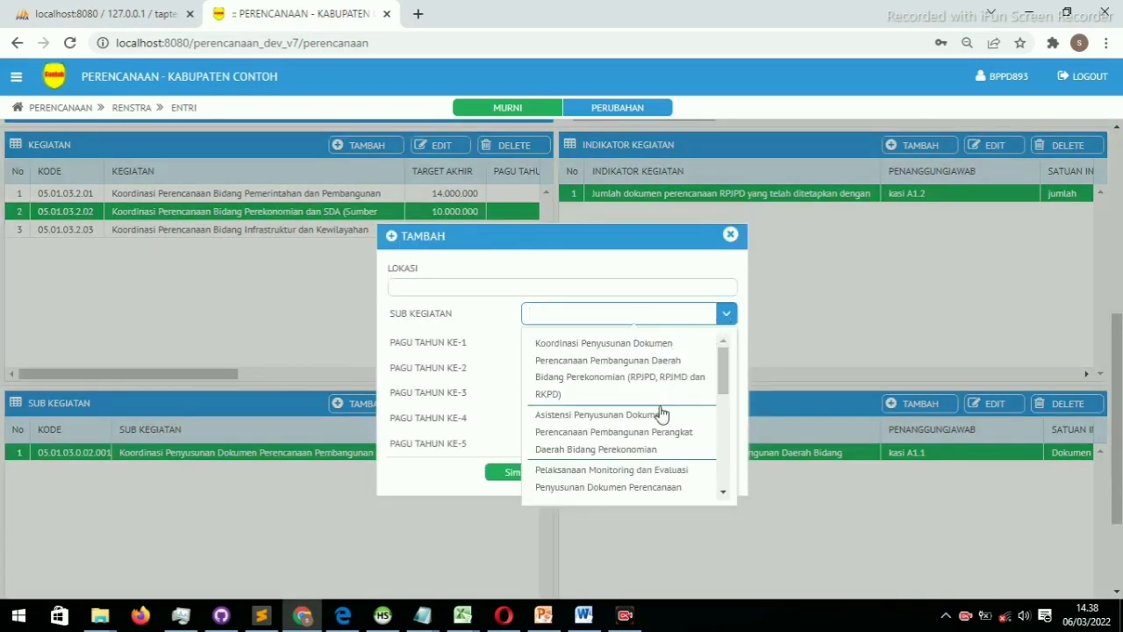
left_click(611, 478)
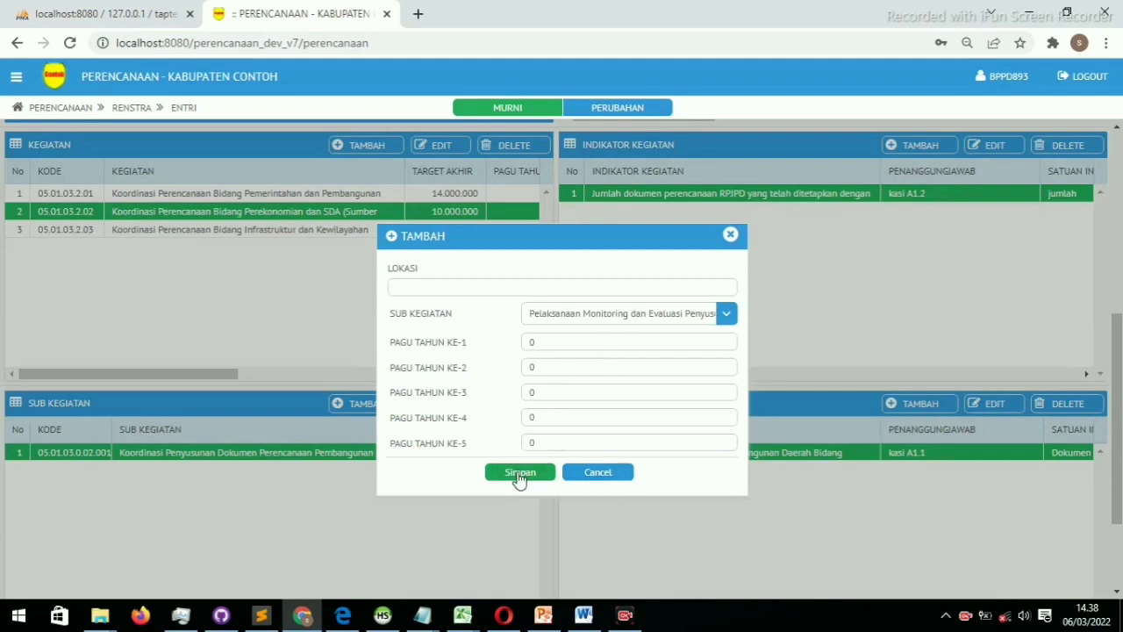
left_click(519, 475)
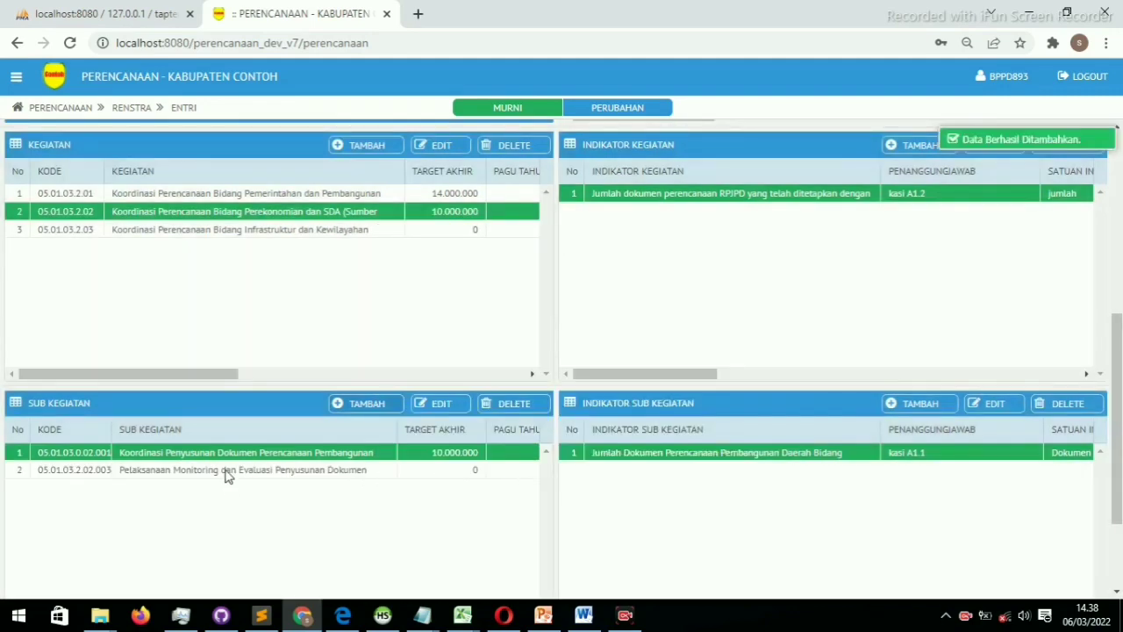
left_click(233, 473)
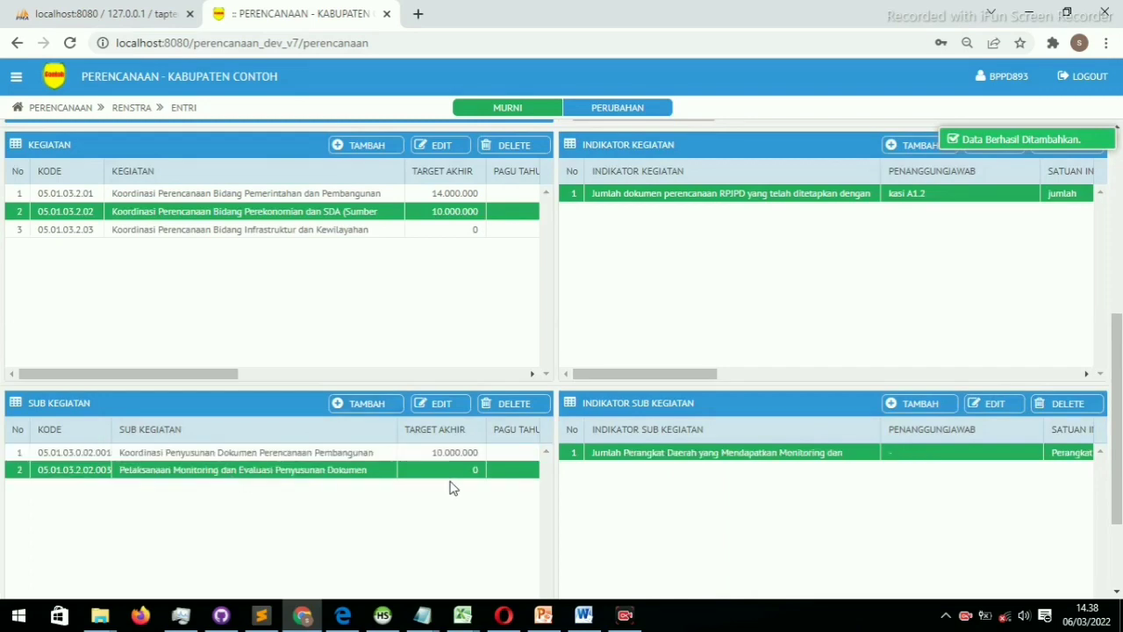
Open the monitoring sub-kegiatan's indicator and assign kasi A1.1 as responsible officer
double_click(721, 454)
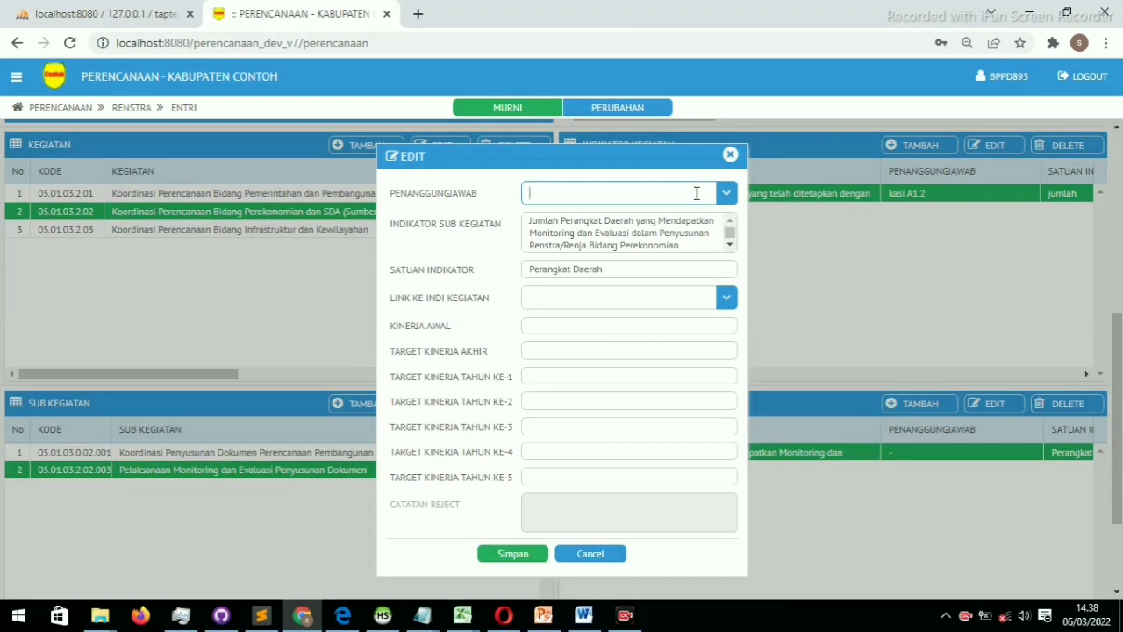
left_click(725, 194)
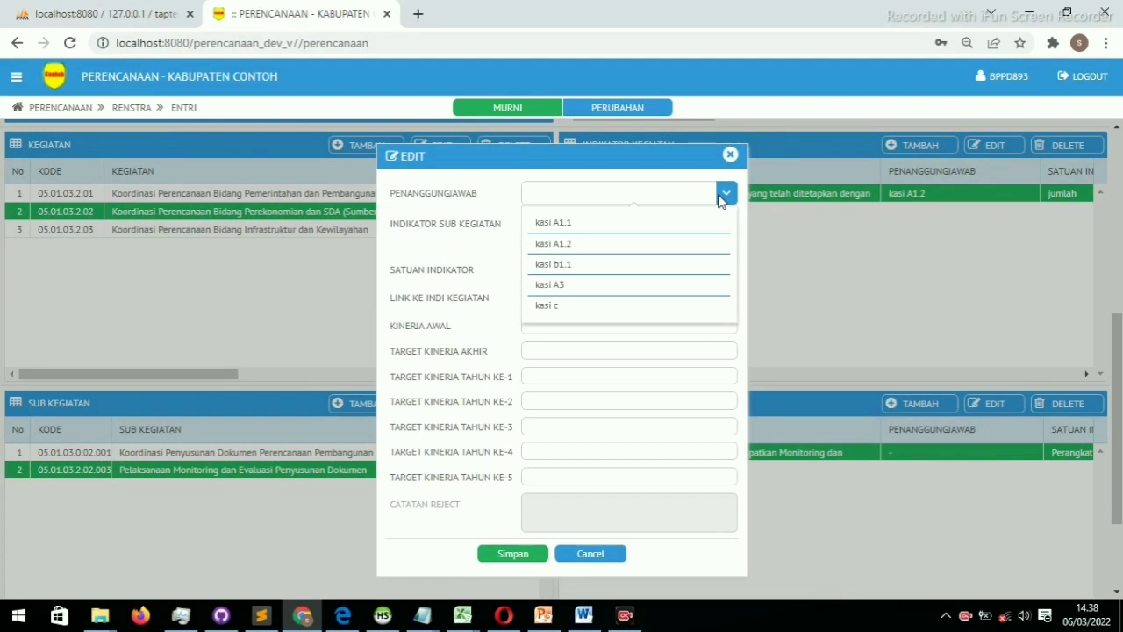
left_click(725, 194)
left_click(725, 193)
left_click(671, 230)
Link the indicator to the RPJPD planning-documents indicator and save it
left_click(612, 307)
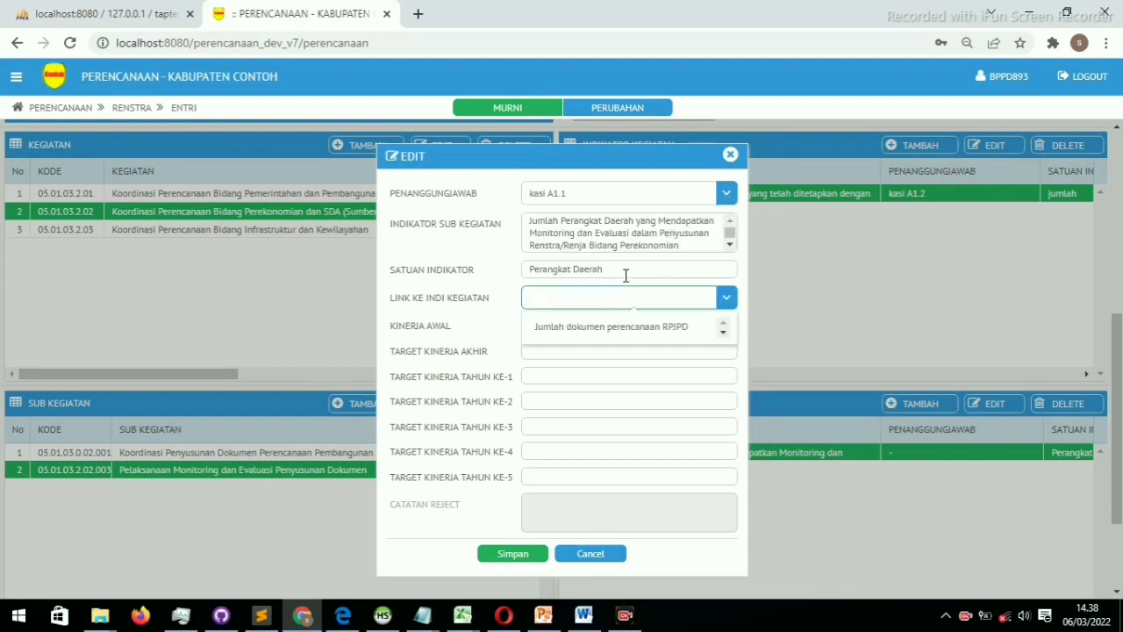
left_click(594, 298)
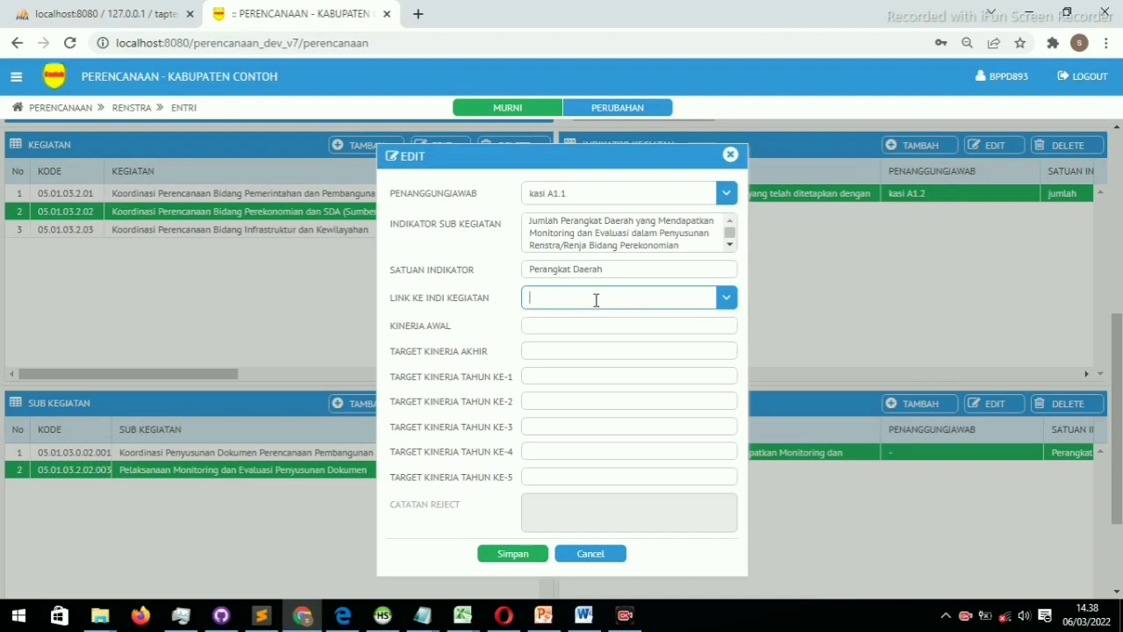
left_click(594, 299)
left_click(584, 333)
left_click(585, 325)
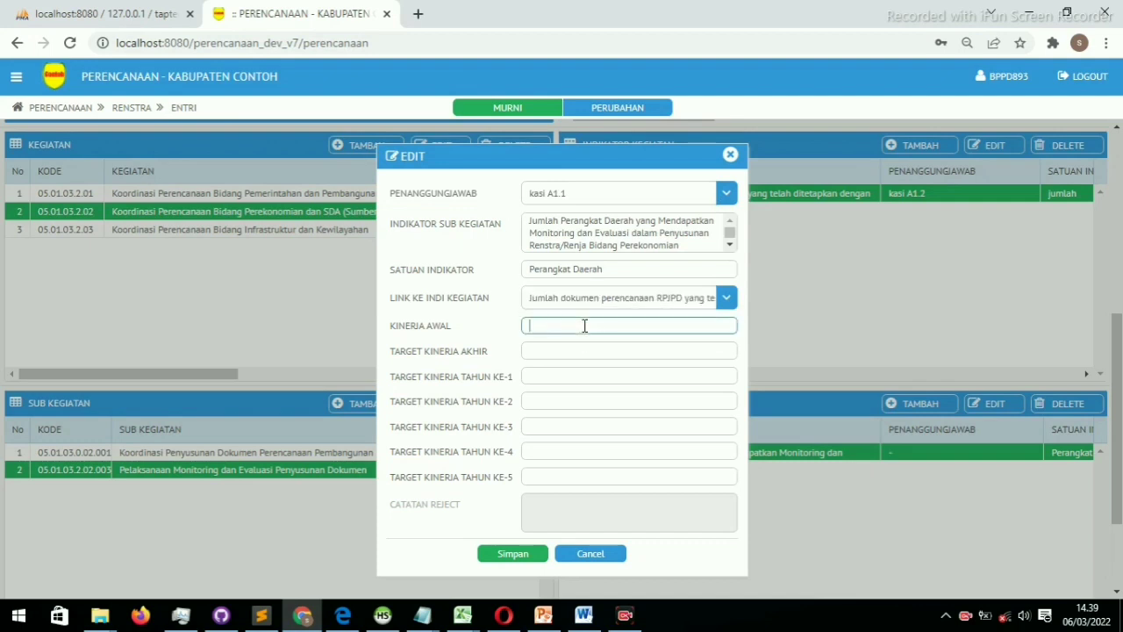
left_click(563, 350)
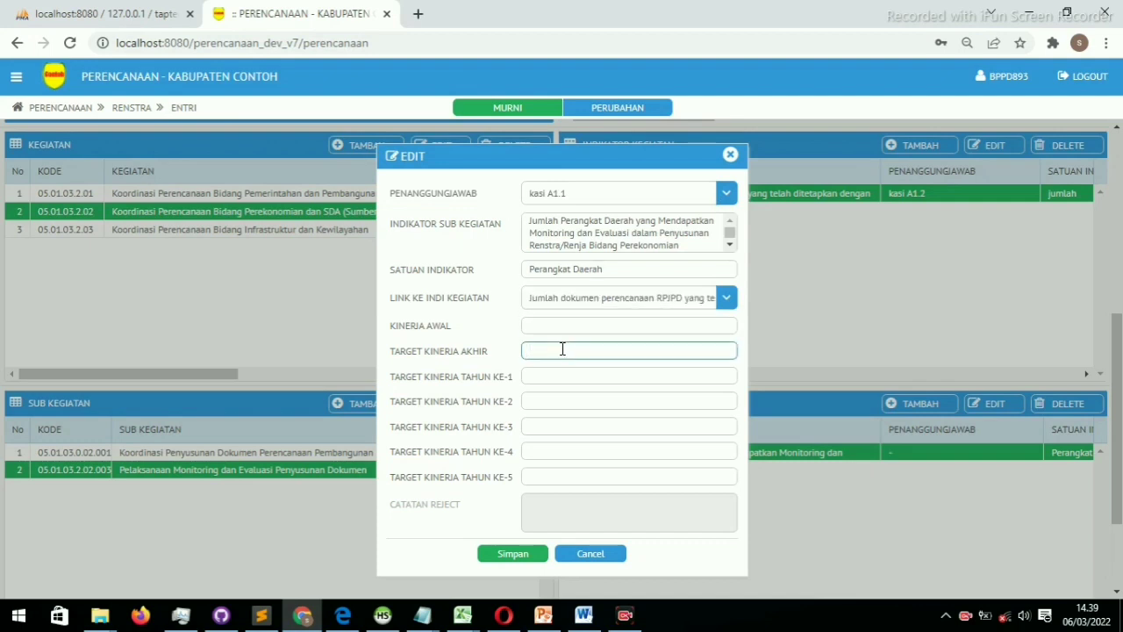
left_click(555, 374)
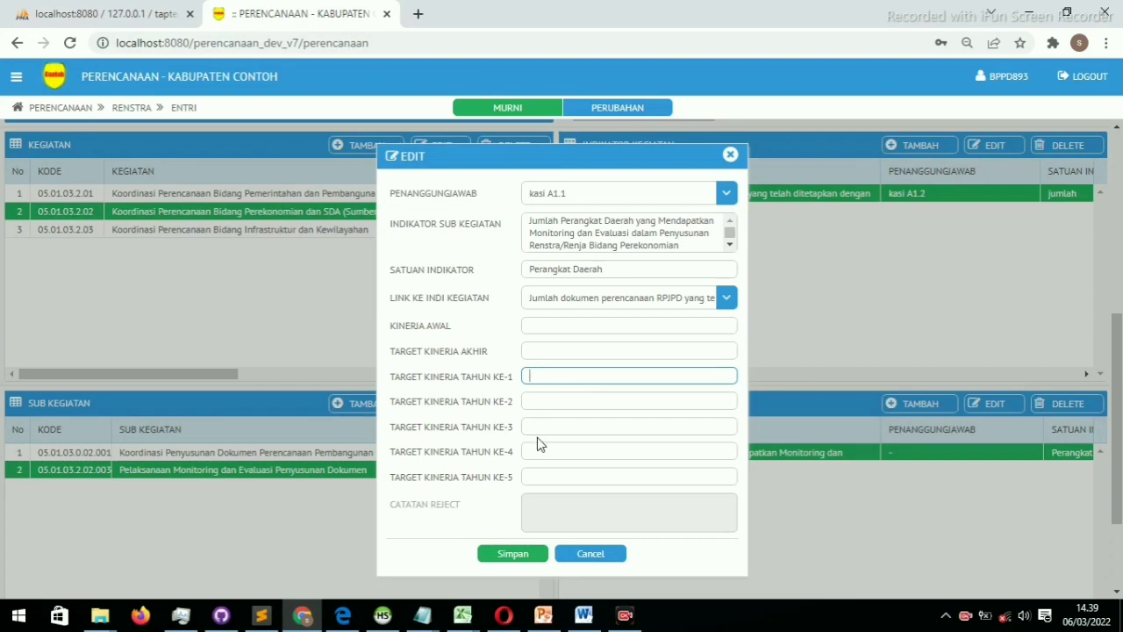
left_click(533, 450)
left_click(500, 555)
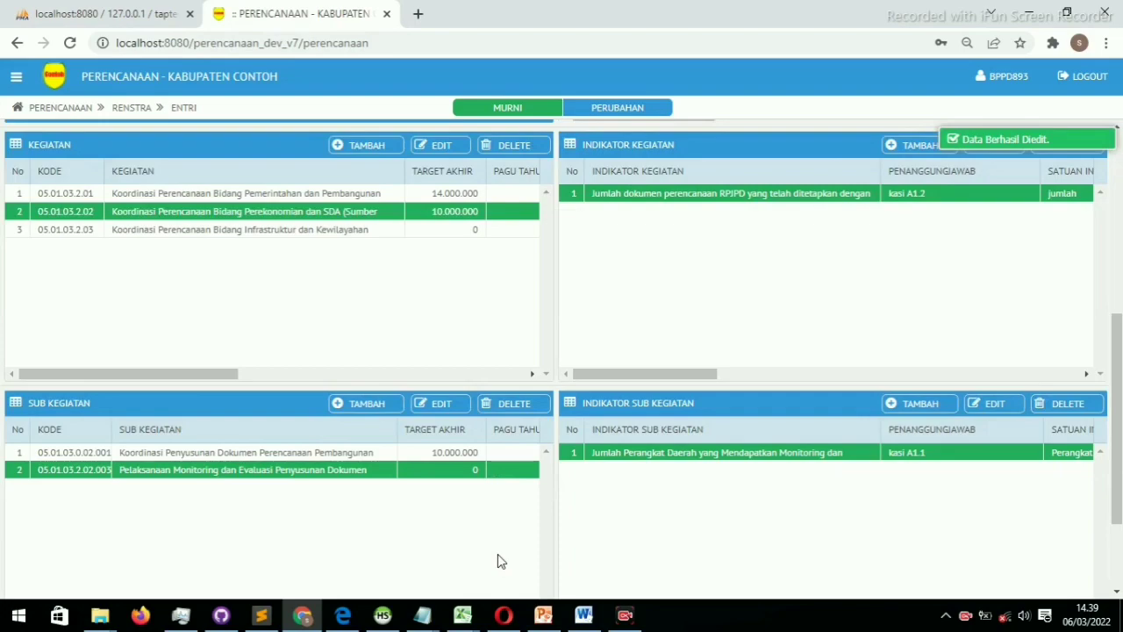
Select program 05.01.02, Perencanaan, Pengendalian dan Evaluasi, in the Program grid
scroll(498, 554, "up", 5)
scroll(497, 553, "down", 7)
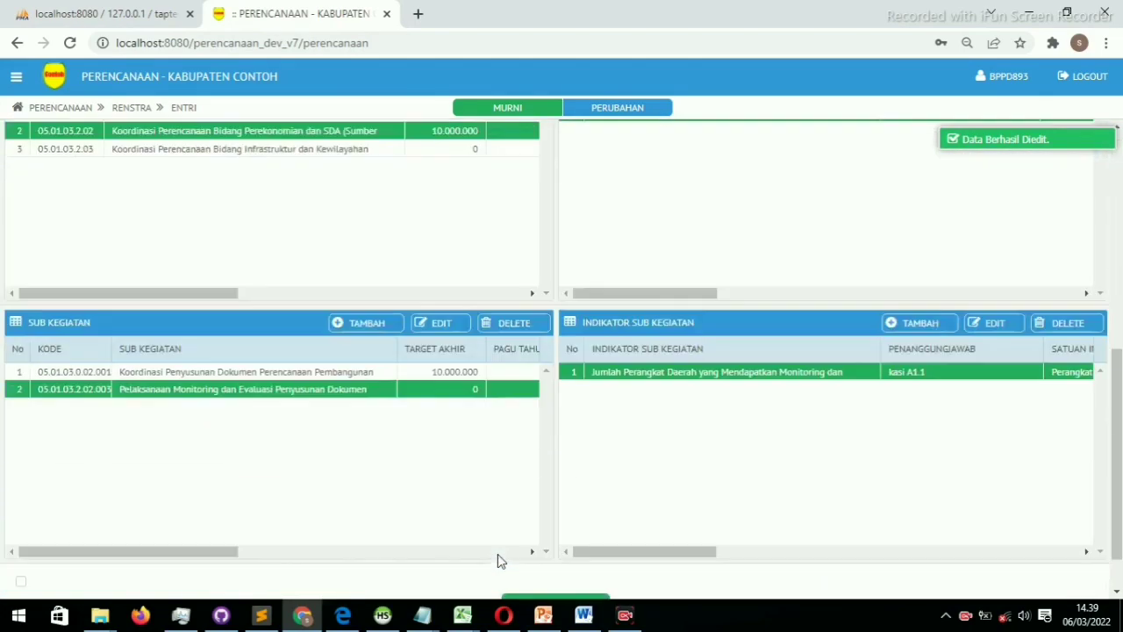
scroll(500, 559, "up", 7)
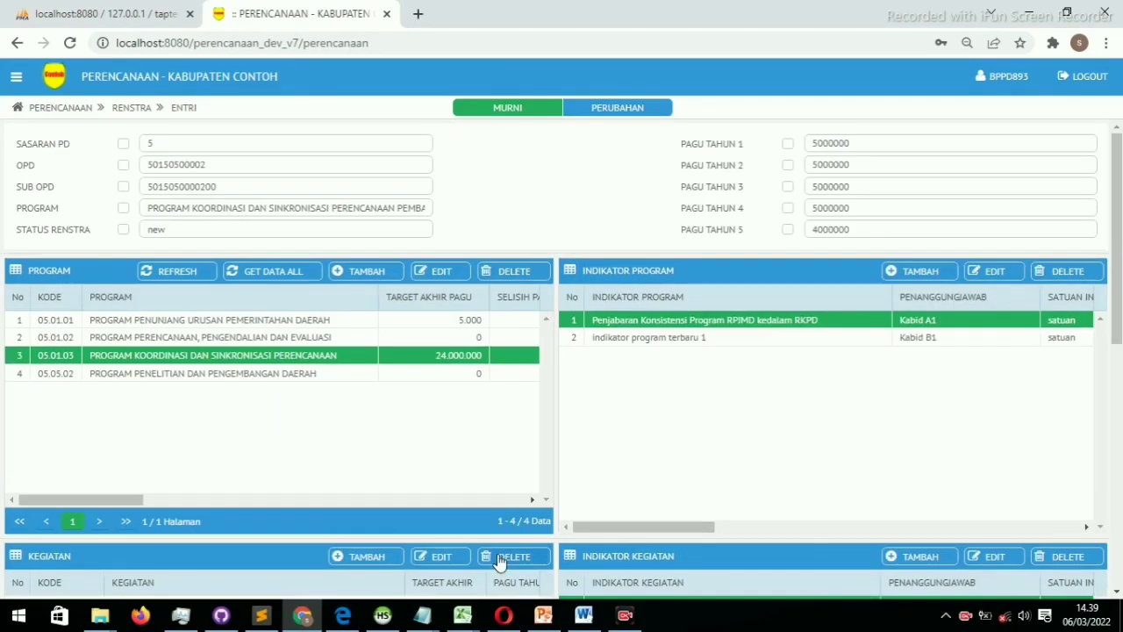
left_click(334, 339)
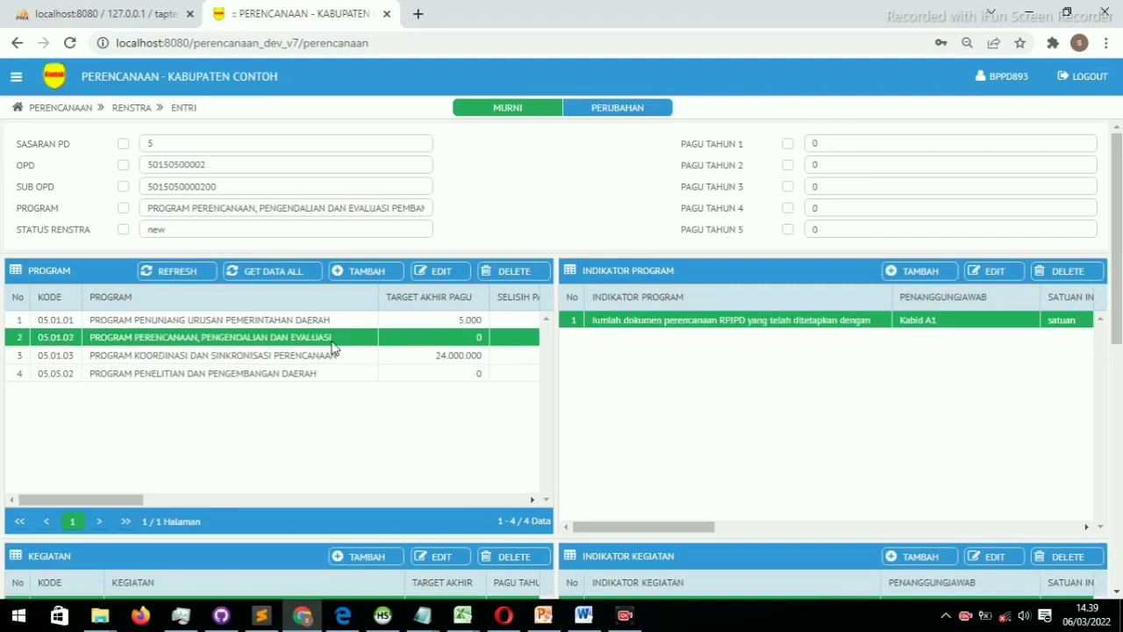
scroll(331, 347, "down", 7)
scroll(334, 333, "up", 1)
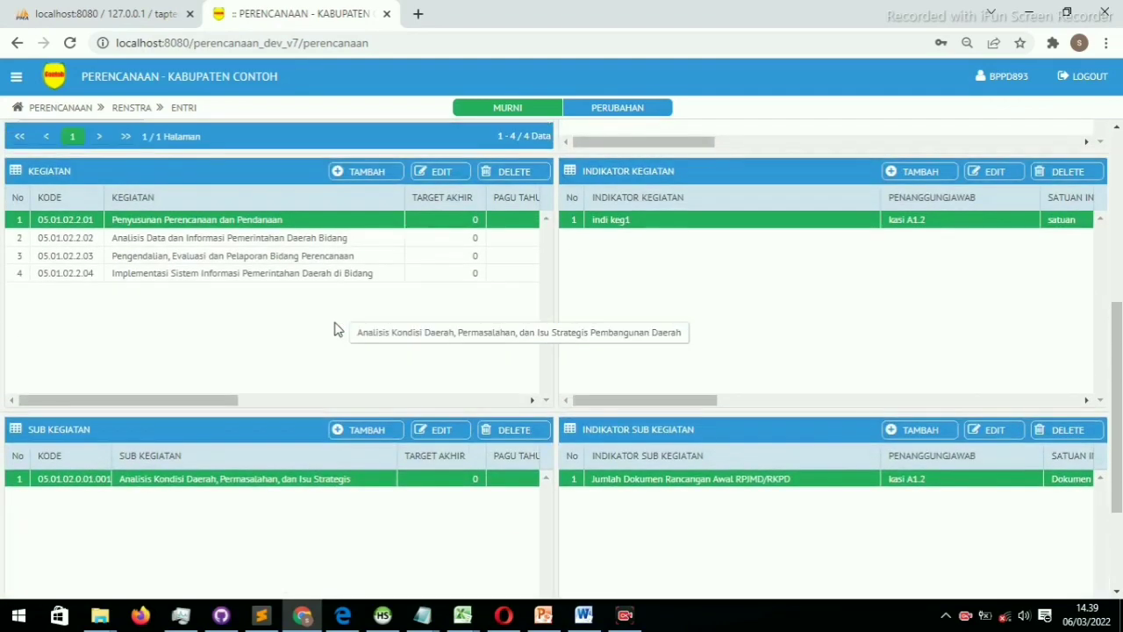
scroll(334, 328, "down", 1)
scroll(333, 328, "up", 7)
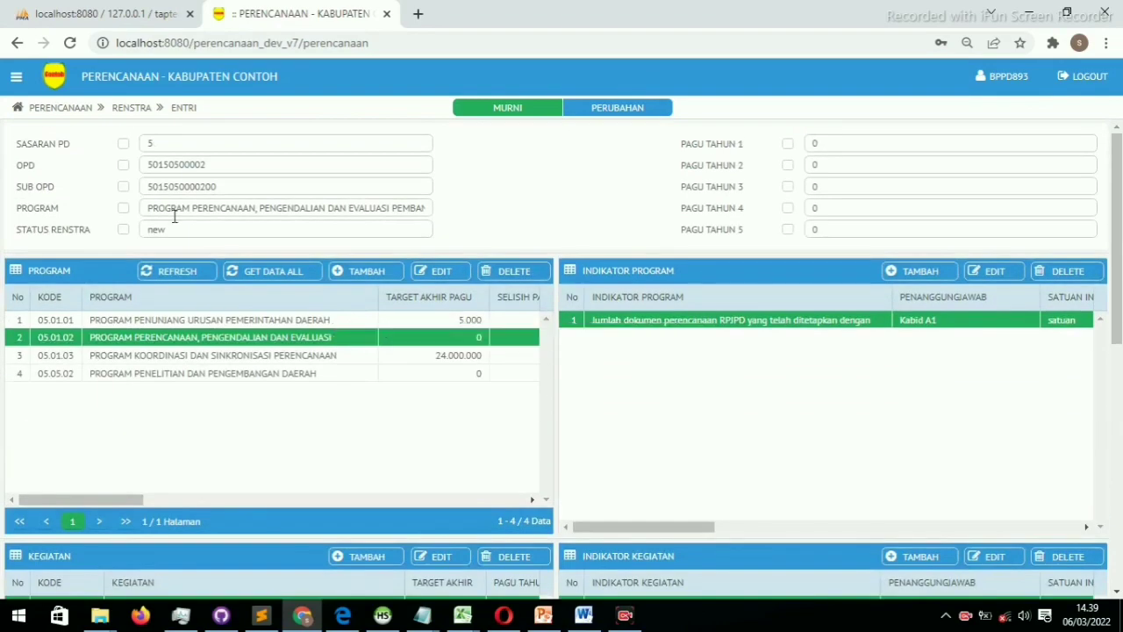
Expand LAPORAN in the sidebar menu to list the available reports
left_click(15, 77)
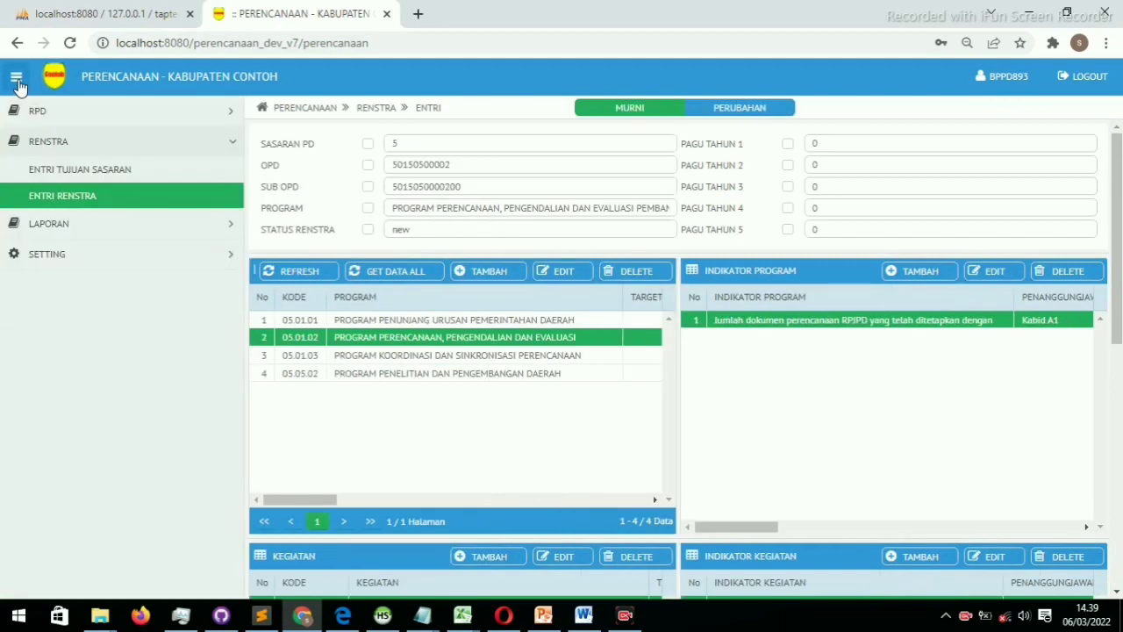
left_click(48, 225)
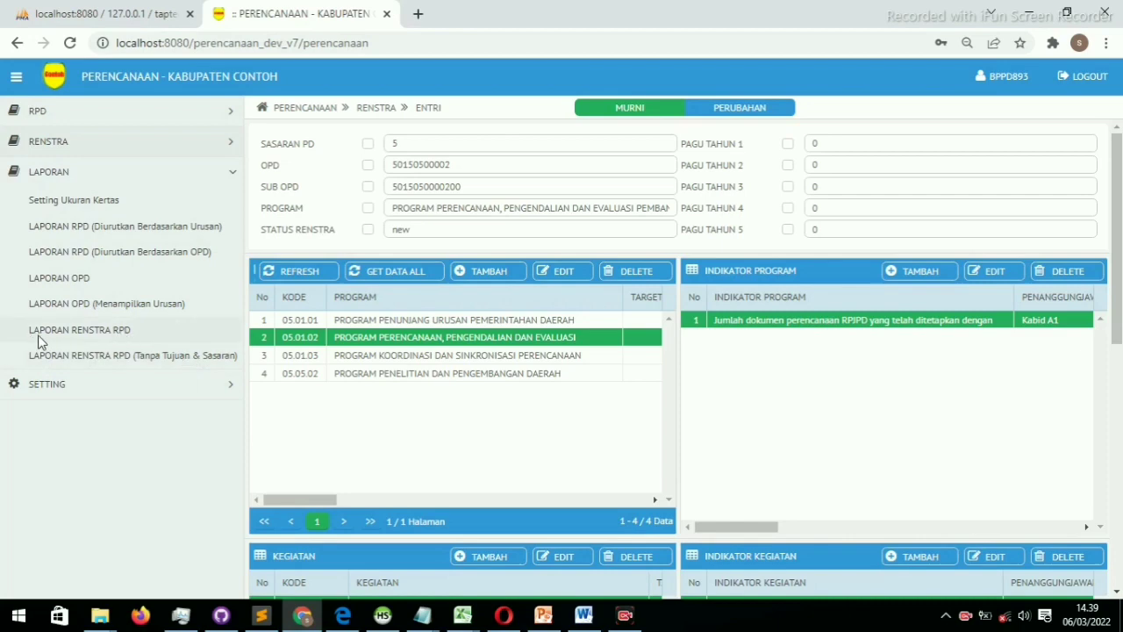
Generate the Laporan Renstra RPD PDF preview
left_click(93, 332)
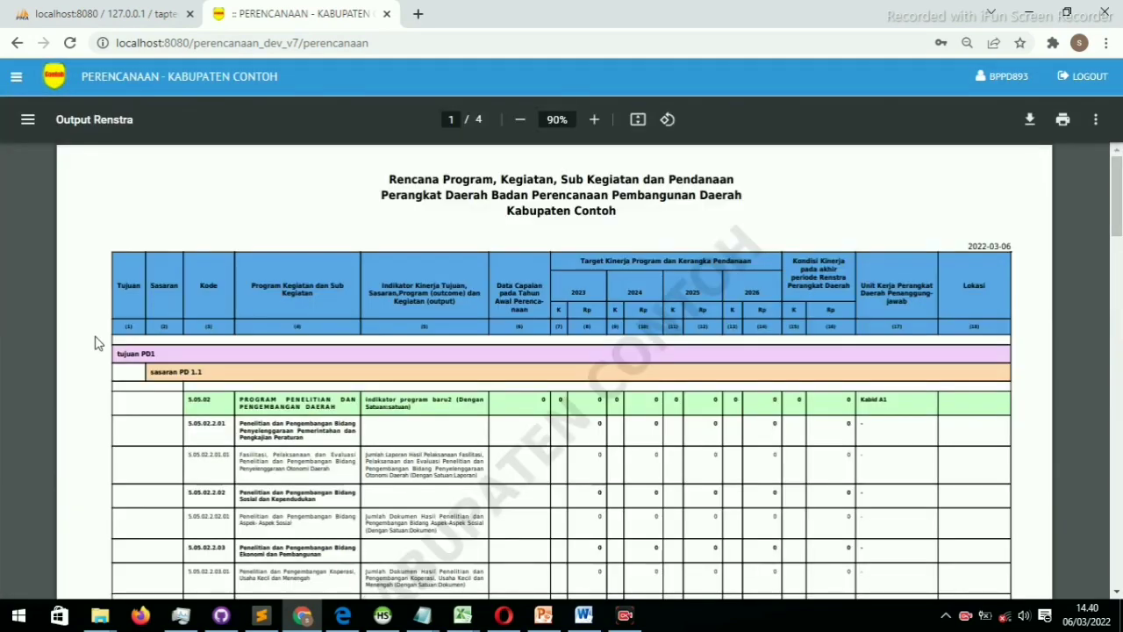
scroll(496, 362, "down", 12)
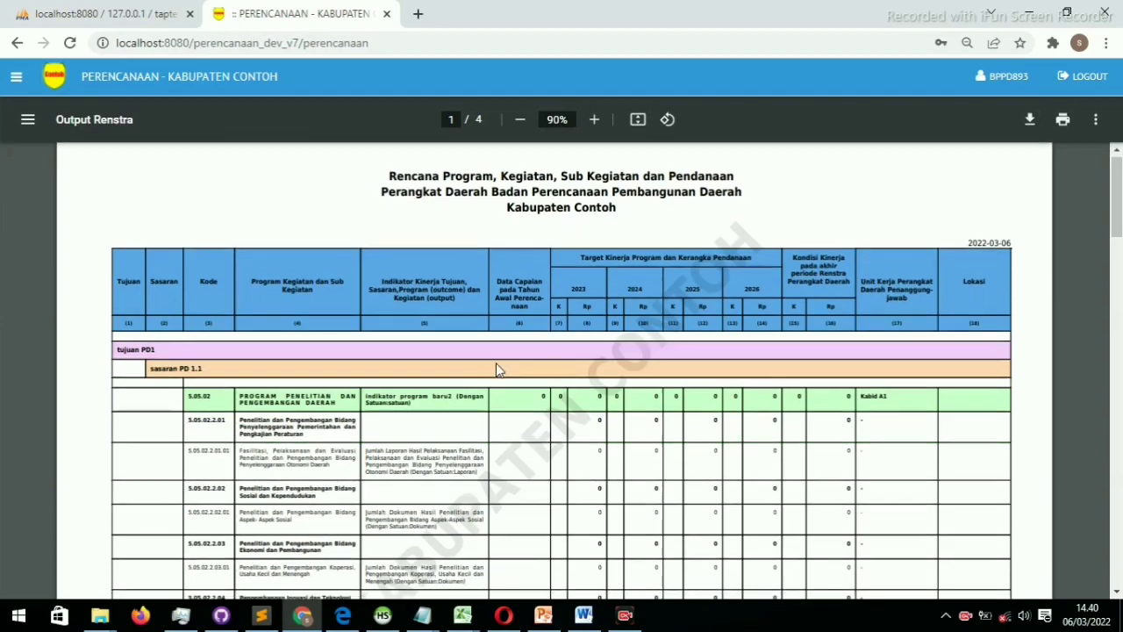
scroll(496, 362, "up", 12)
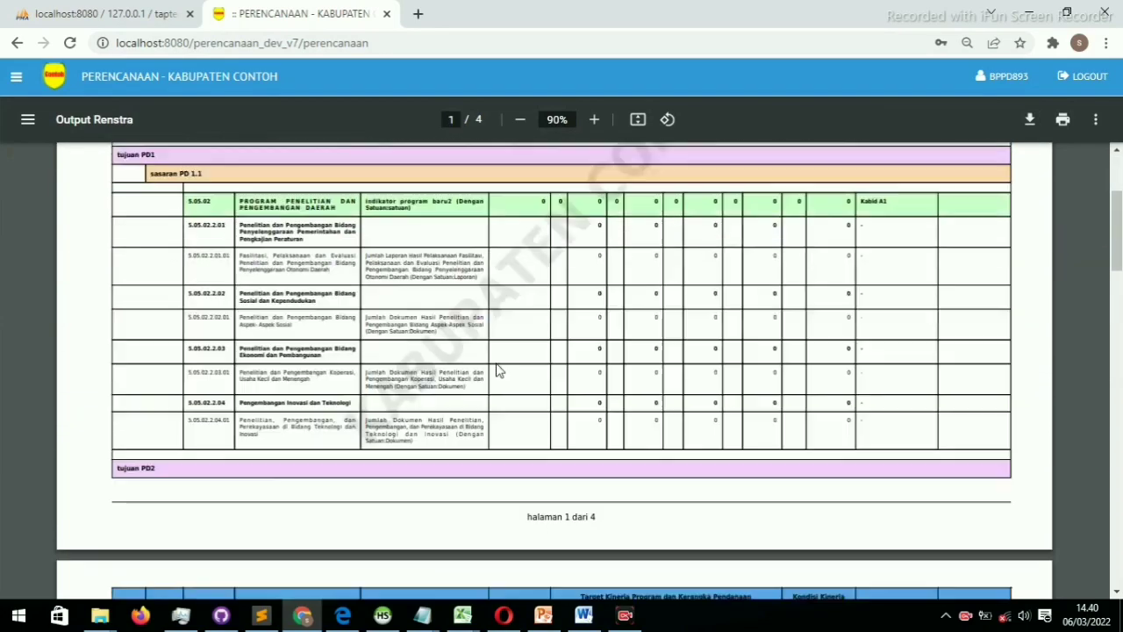
scroll(496, 364, "down", 12)
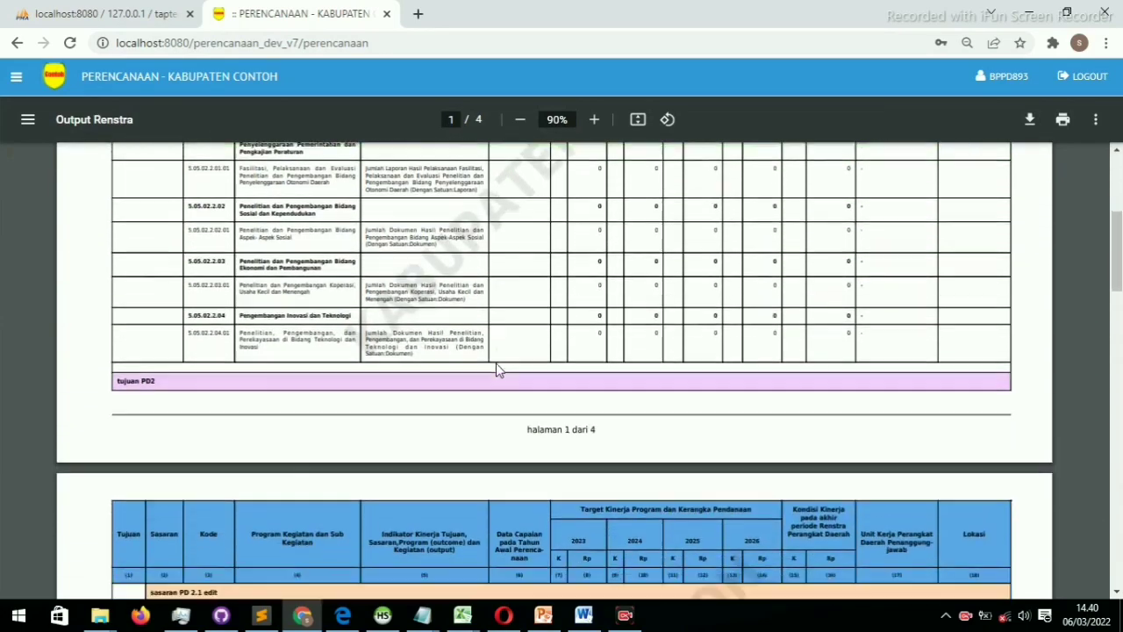
scroll(496, 369, "down", 4)
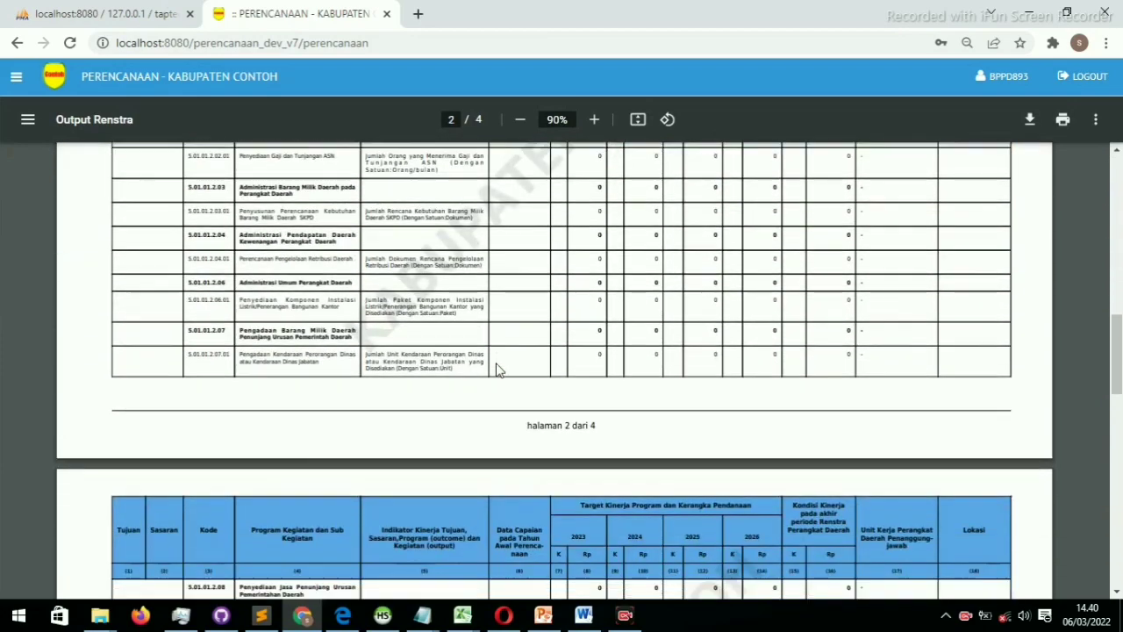
scroll(495, 369, "up", 15)
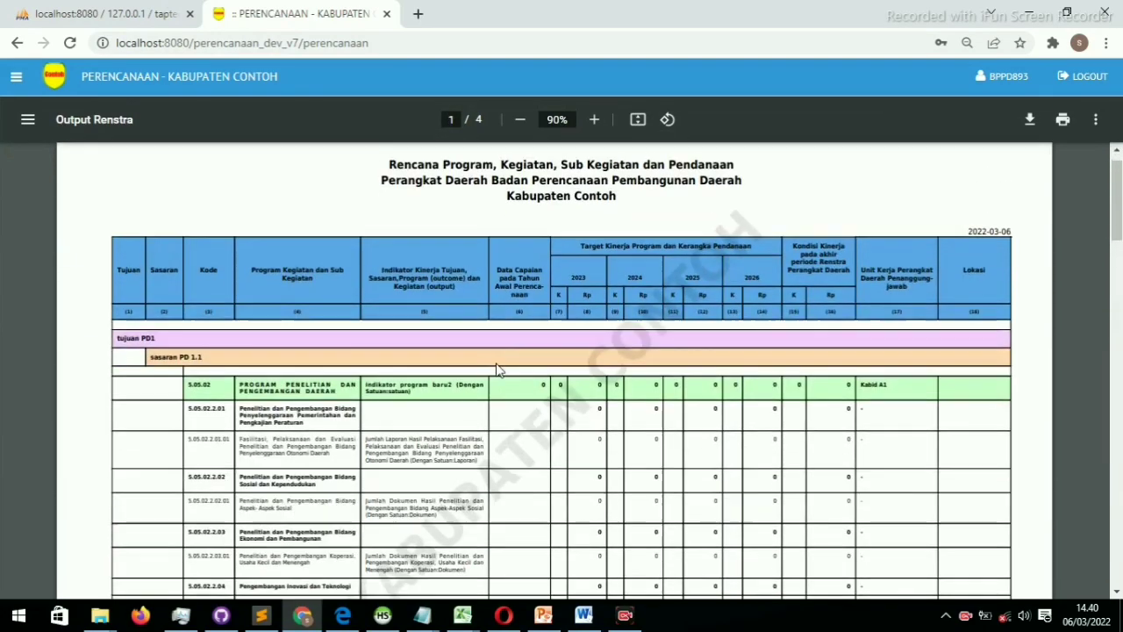
scroll(496, 368, "down", 1)
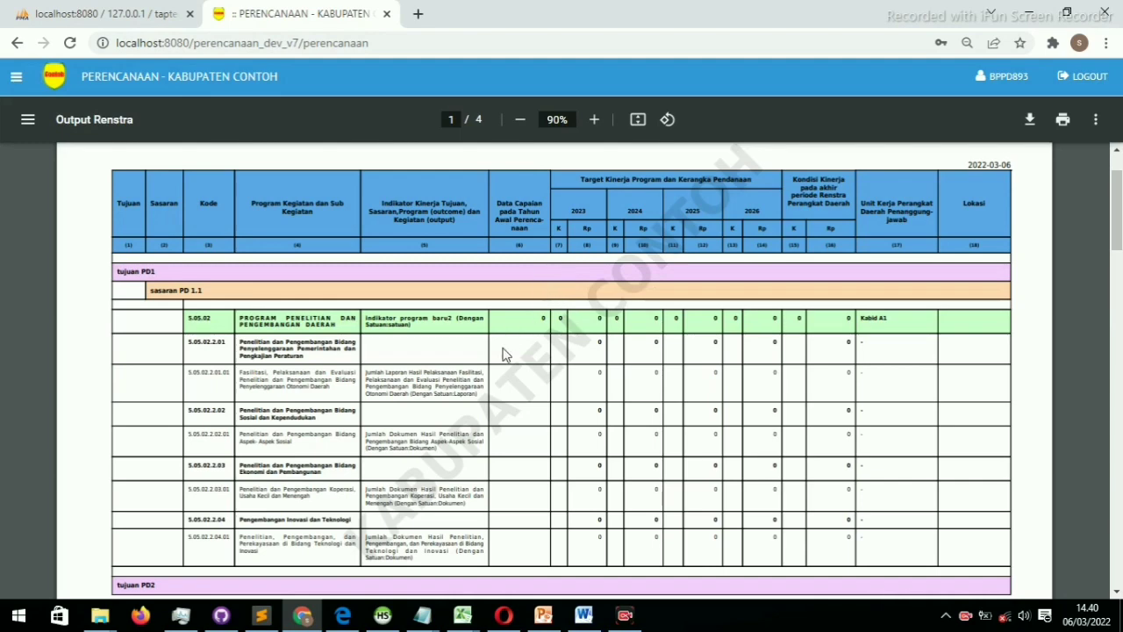
Review the four report pages down to the 24.005.000 total and back
scroll(504, 353, "down", 10)
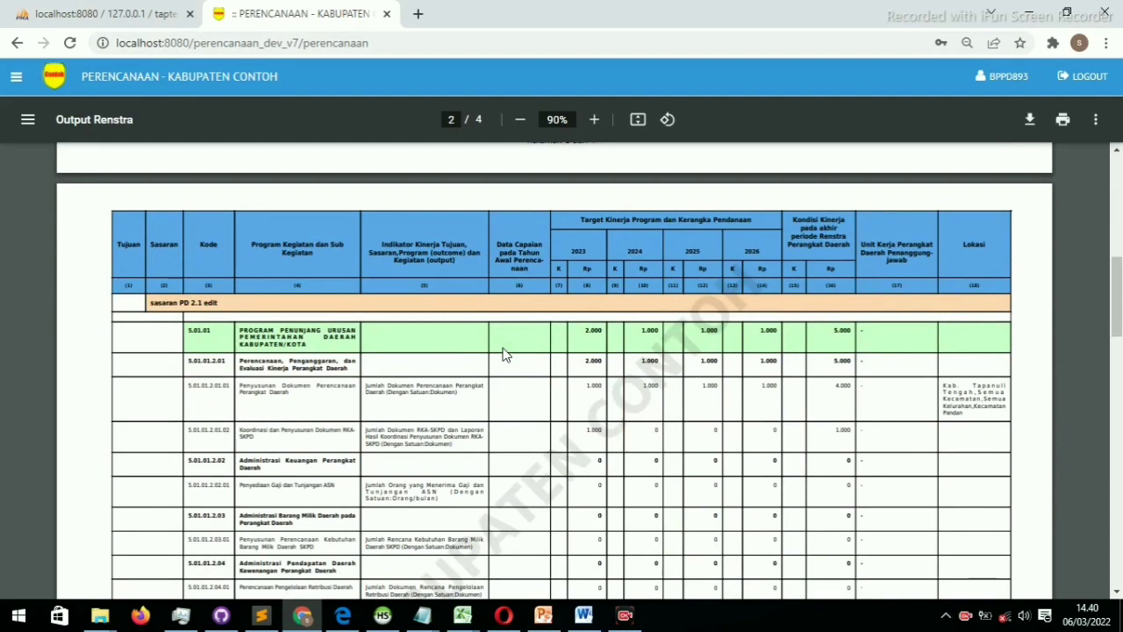
scroll(369, 353, "down", 1)
scroll(370, 354, "down", 15)
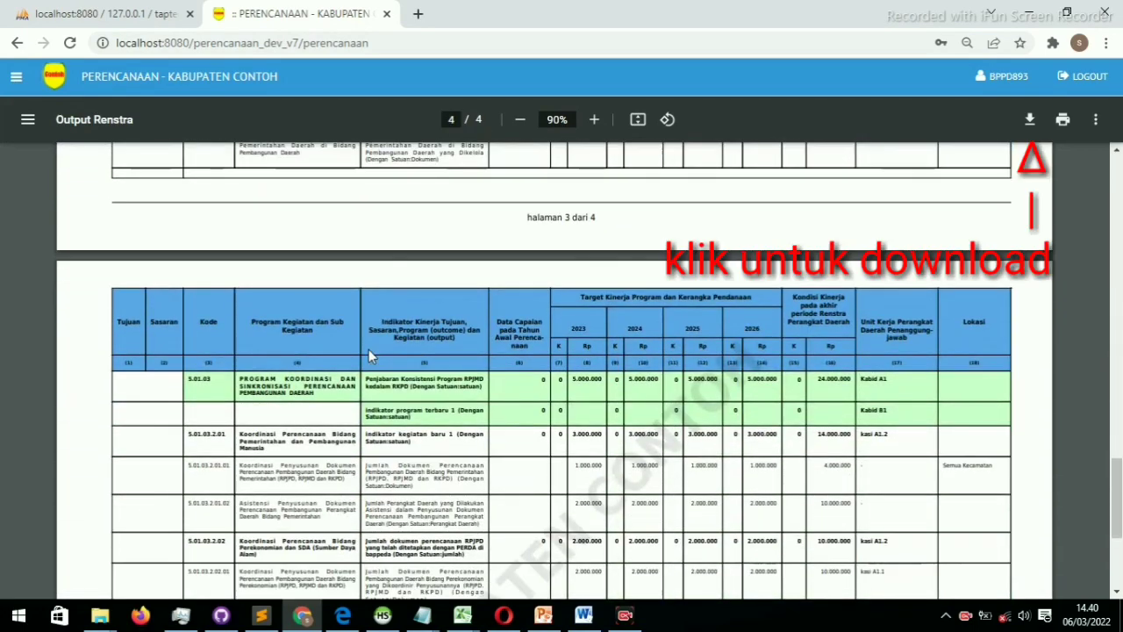
scroll(368, 349, "down", 4)
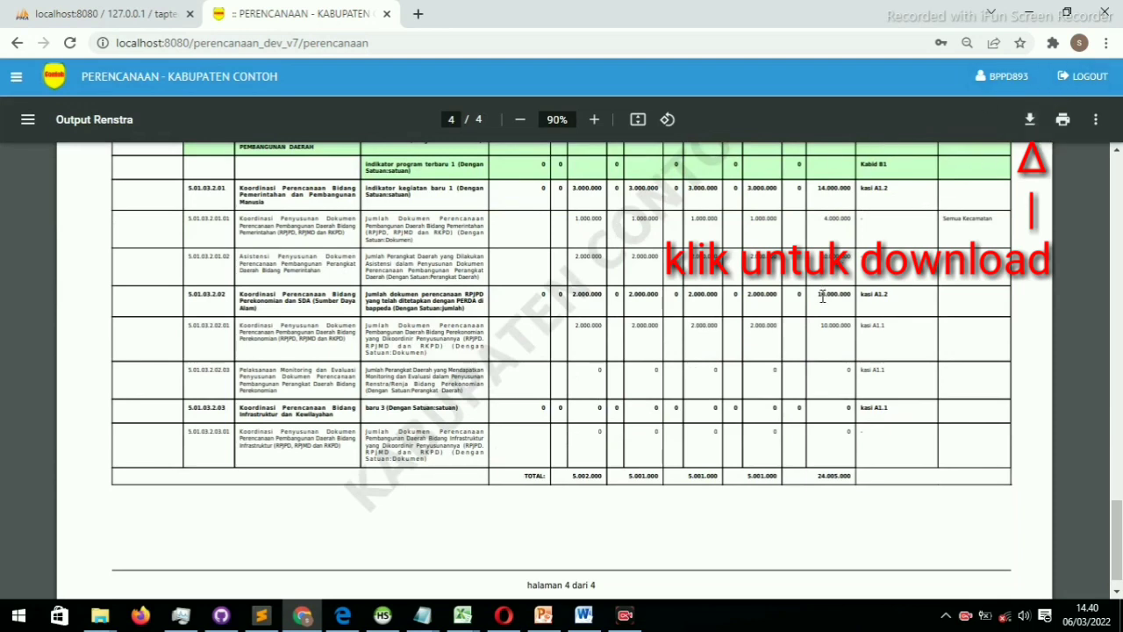
scroll(822, 297, "down", 1)
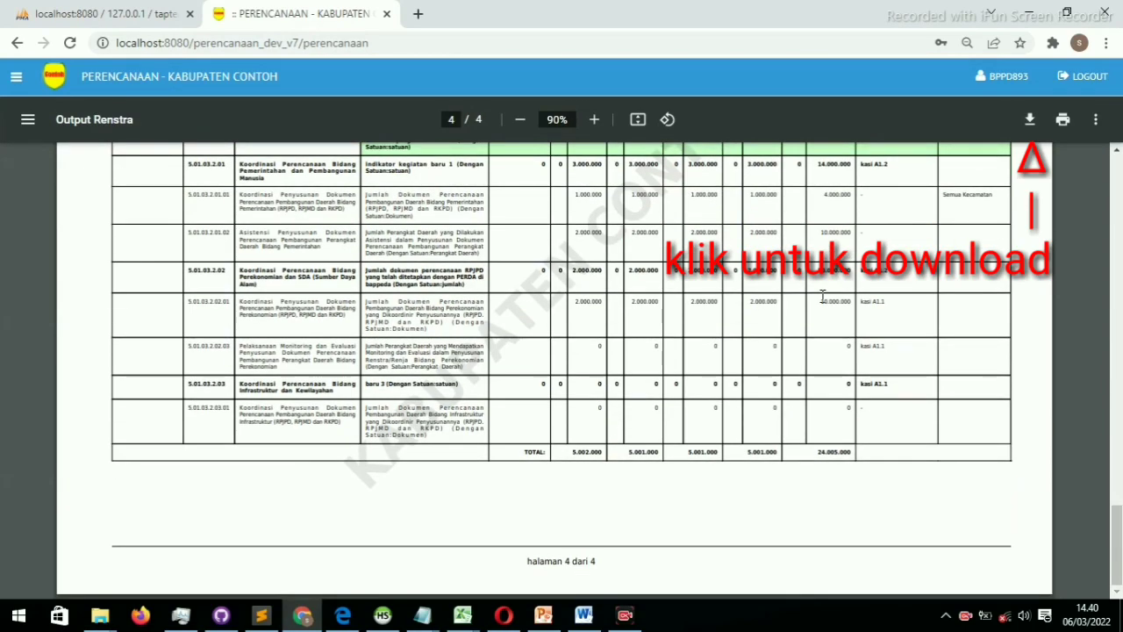
scroll(822, 297, "up", 20)
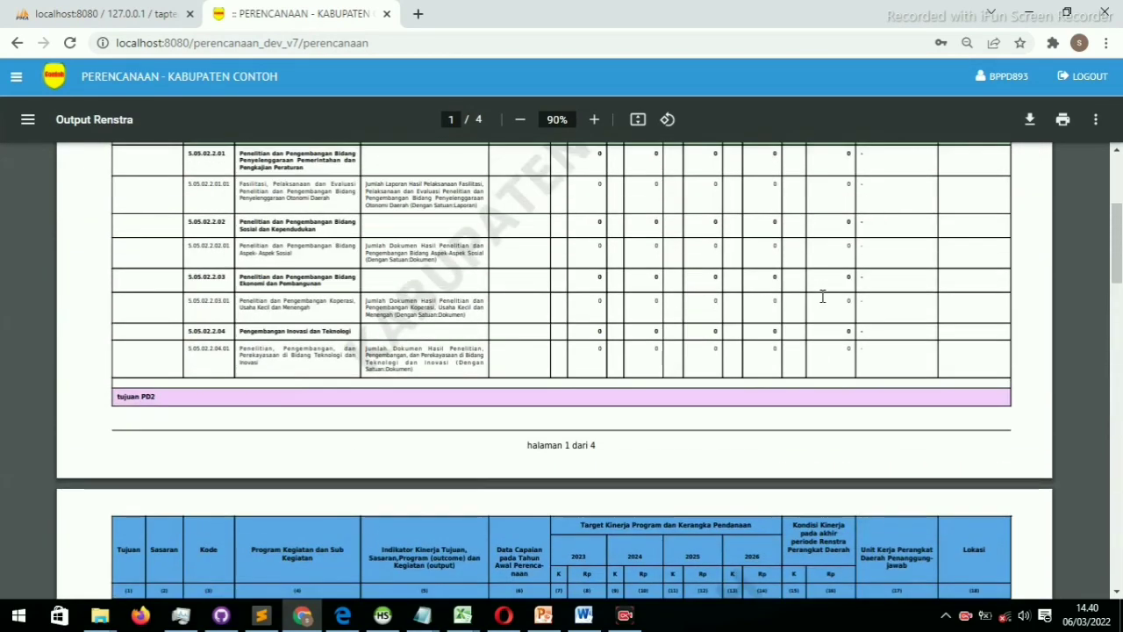
scroll(822, 297, "up", 5)
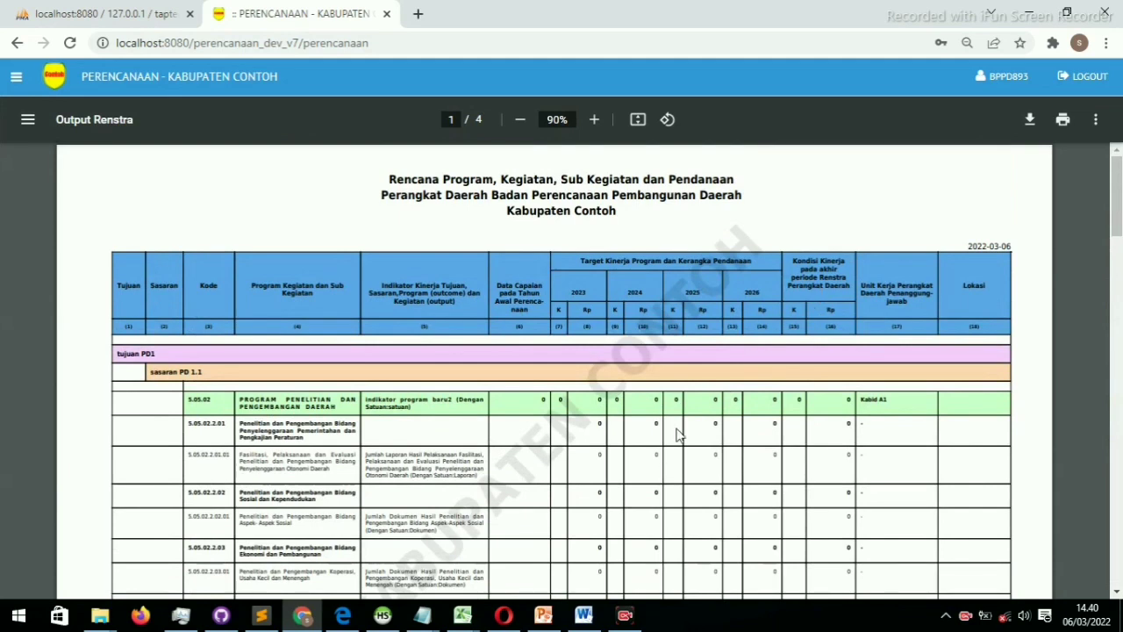
Generate the RPD output report ordered by Urusan from the navigation menu
left_click(16, 77)
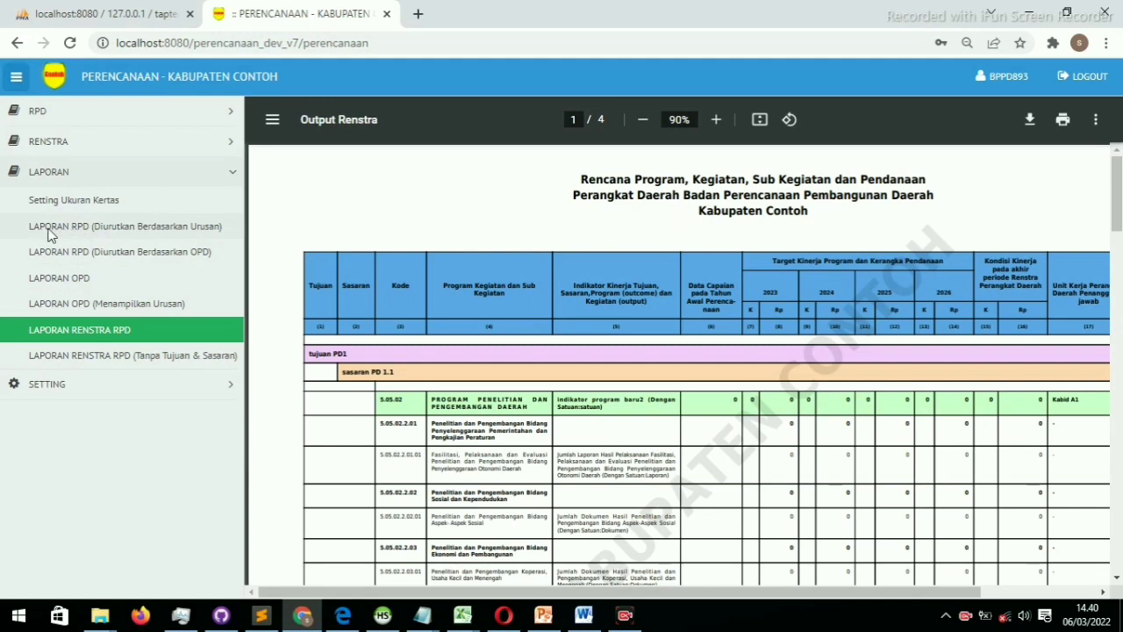
left_click(97, 227)
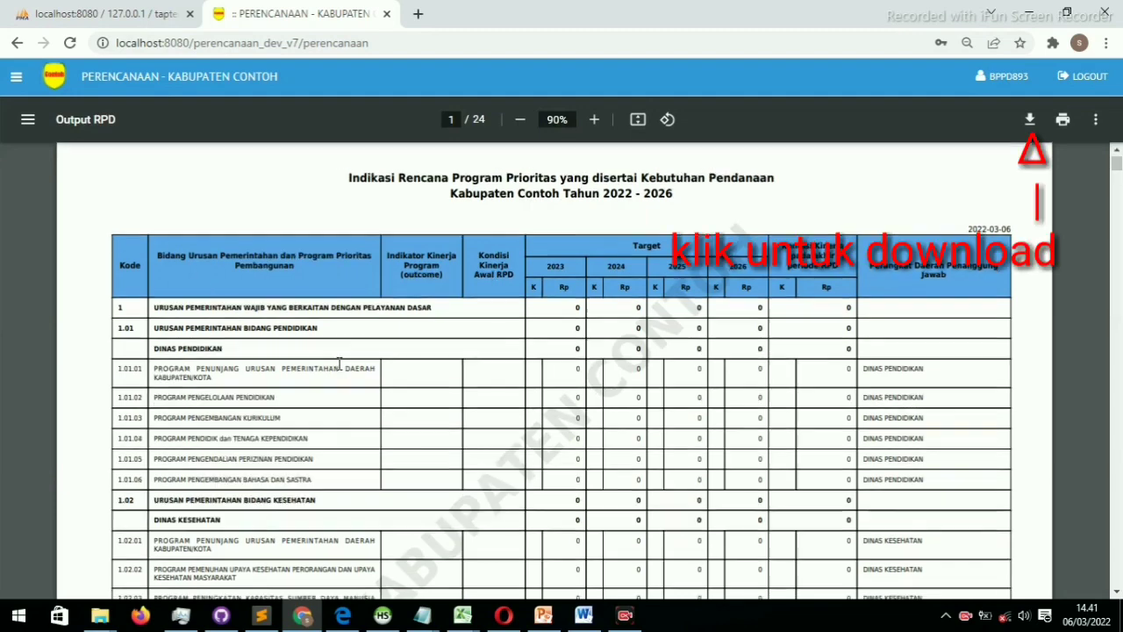
scroll(338, 362, "down", 2)
scroll(339, 361, "down", 12)
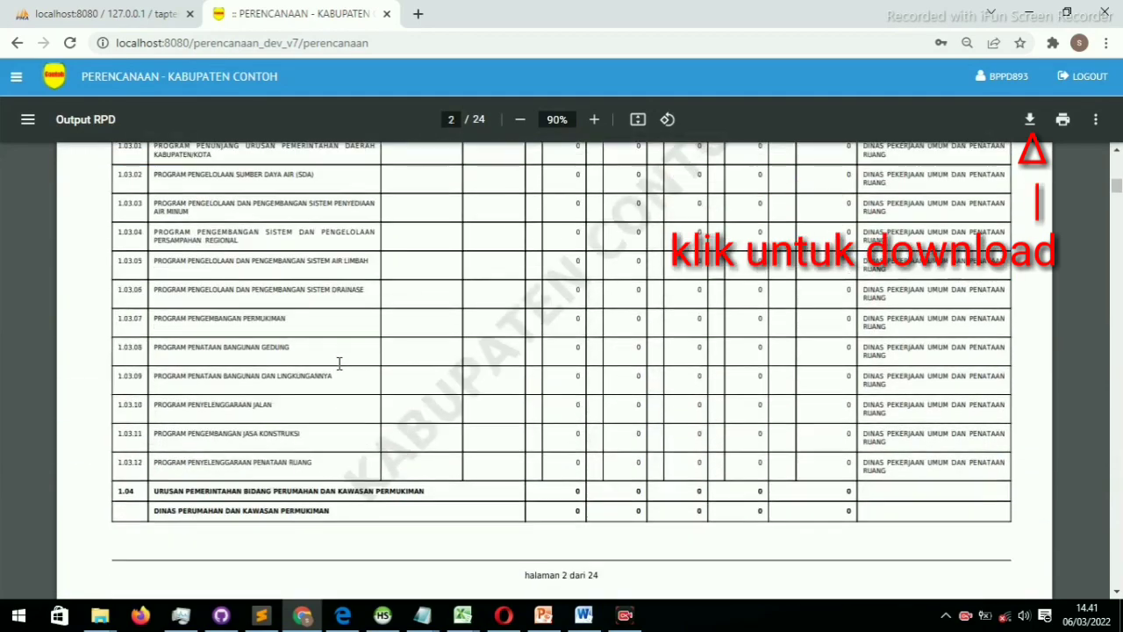
scroll(339, 364, "up", 14)
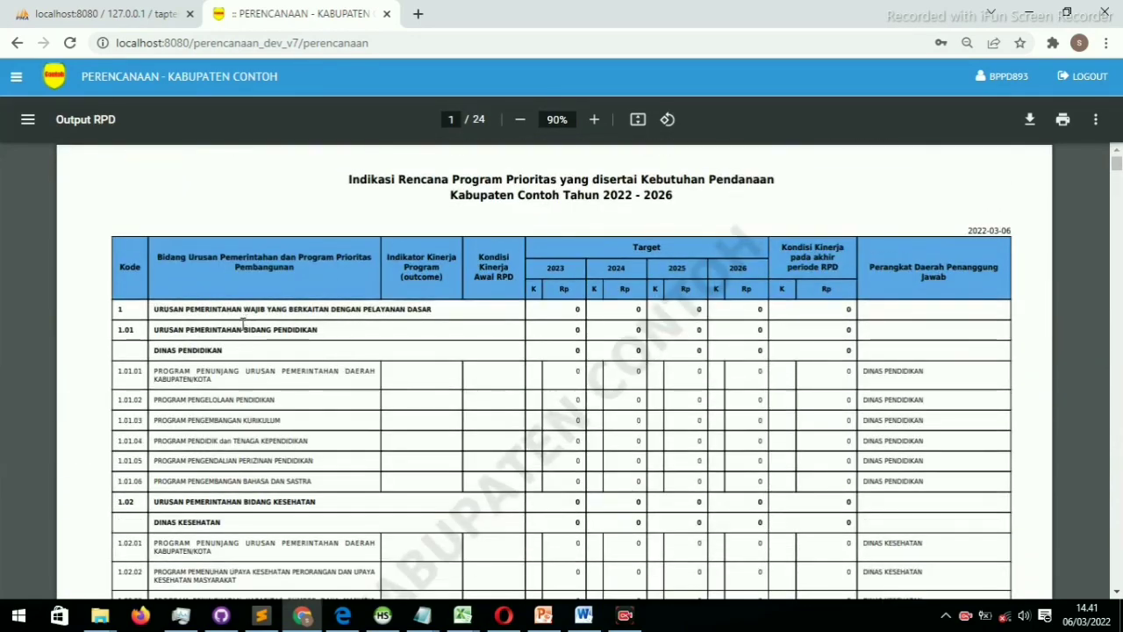
scroll(484, 427, "down", 14)
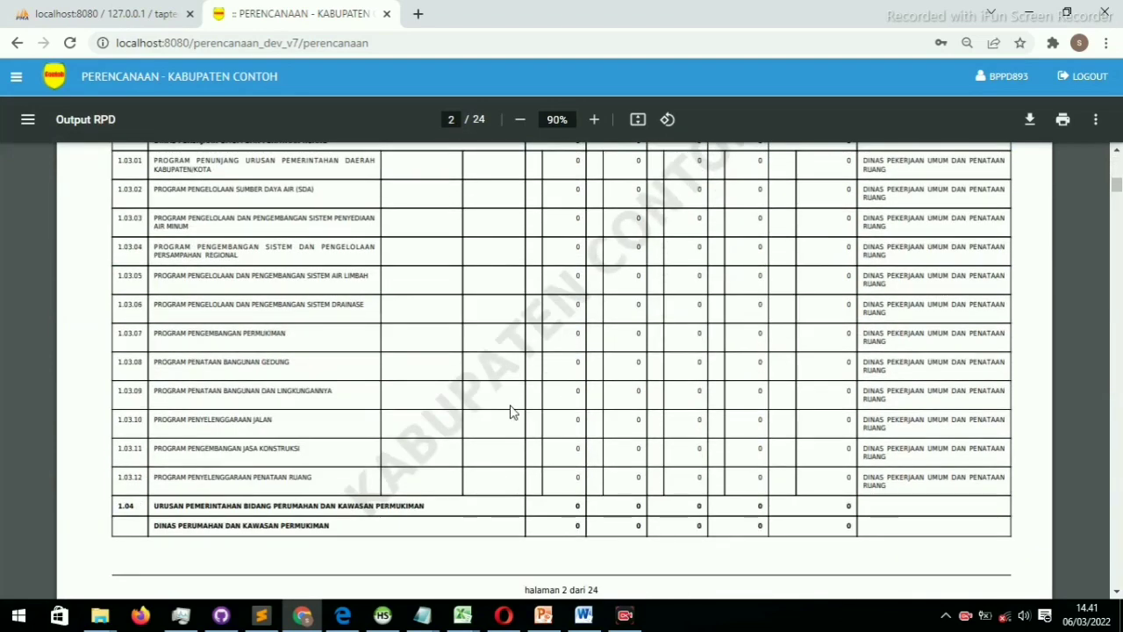
Review the 24-page Output RPD preview, then bring up the navigation sidebar
scroll(514, 411, "up", 12)
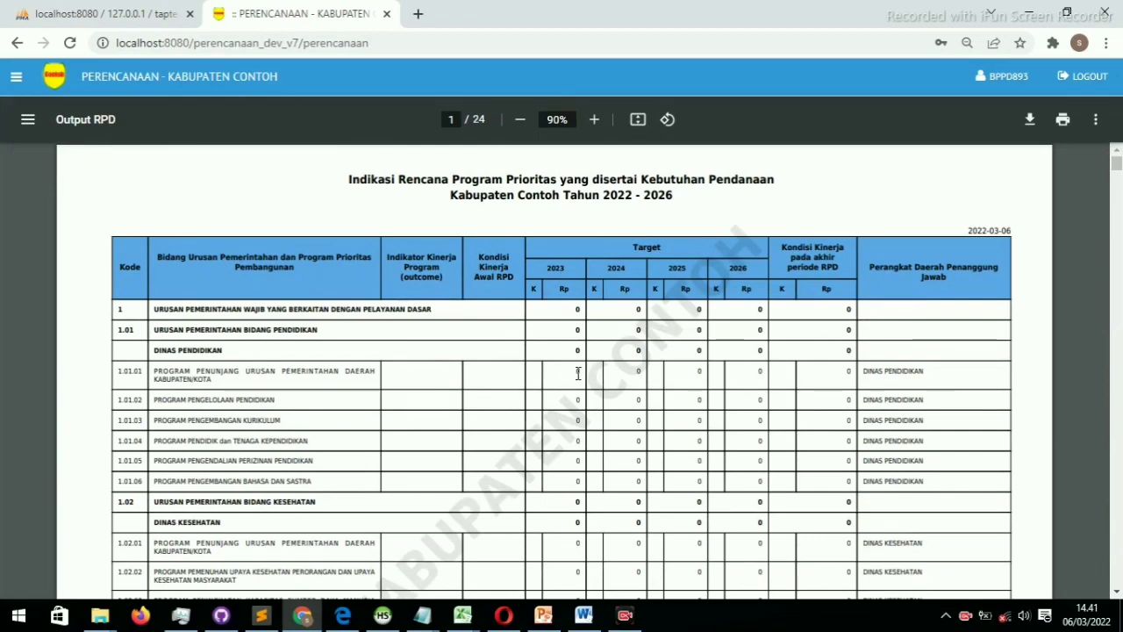
scroll(687, 434, "down", 12)
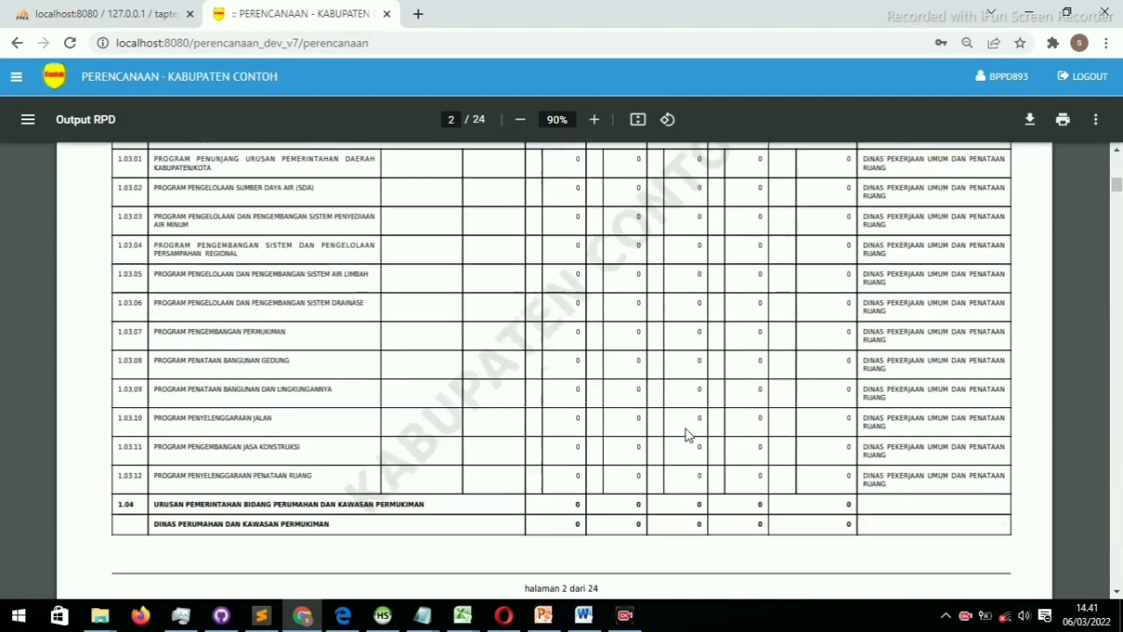
scroll(687, 434, "down", 15)
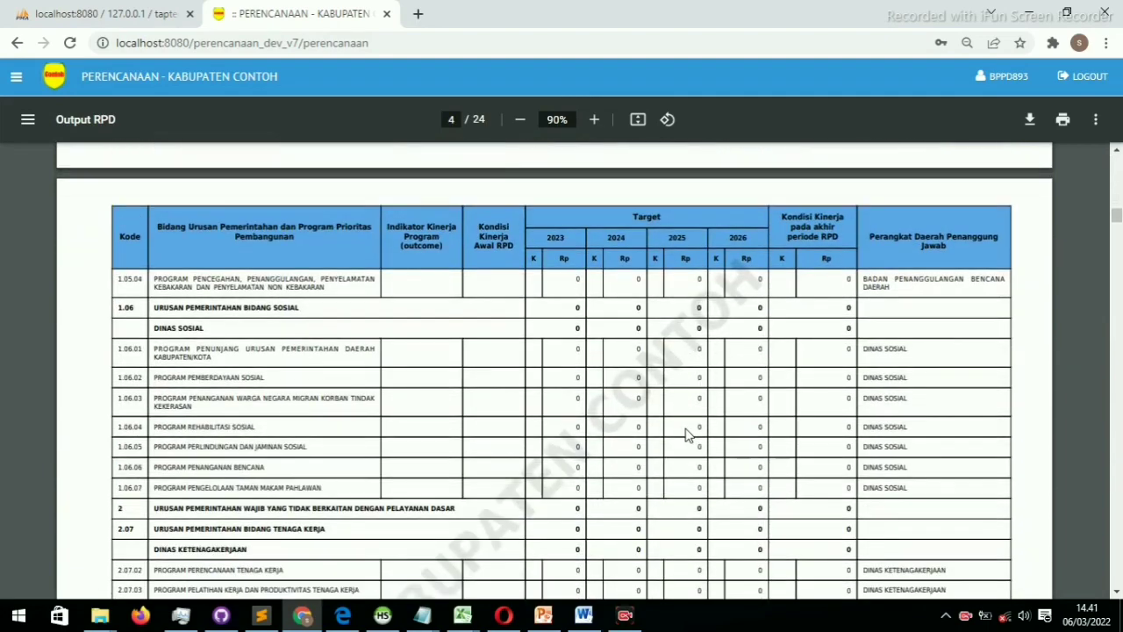
scroll(687, 434, "down", 15)
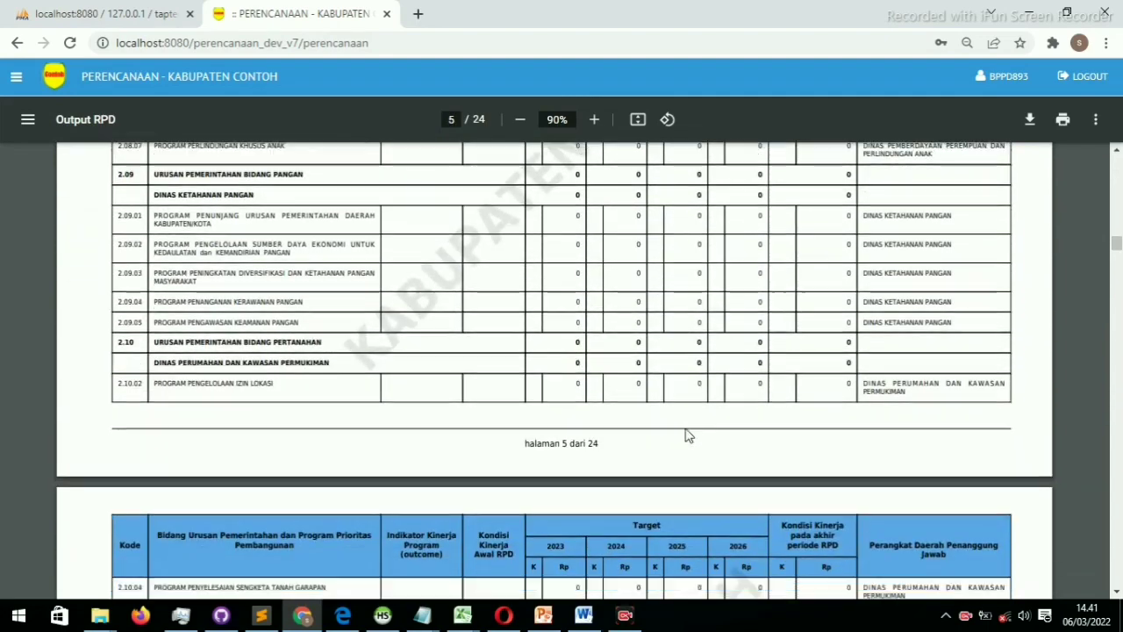
scroll(687, 434, "down", 10)
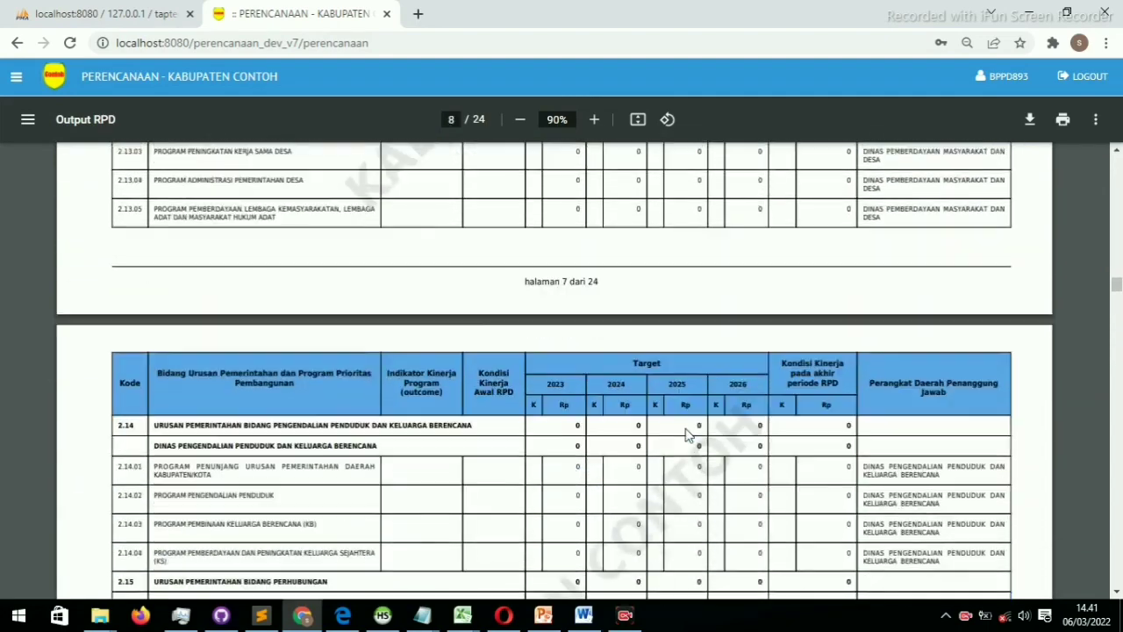
scroll(687, 434, "down", 20)
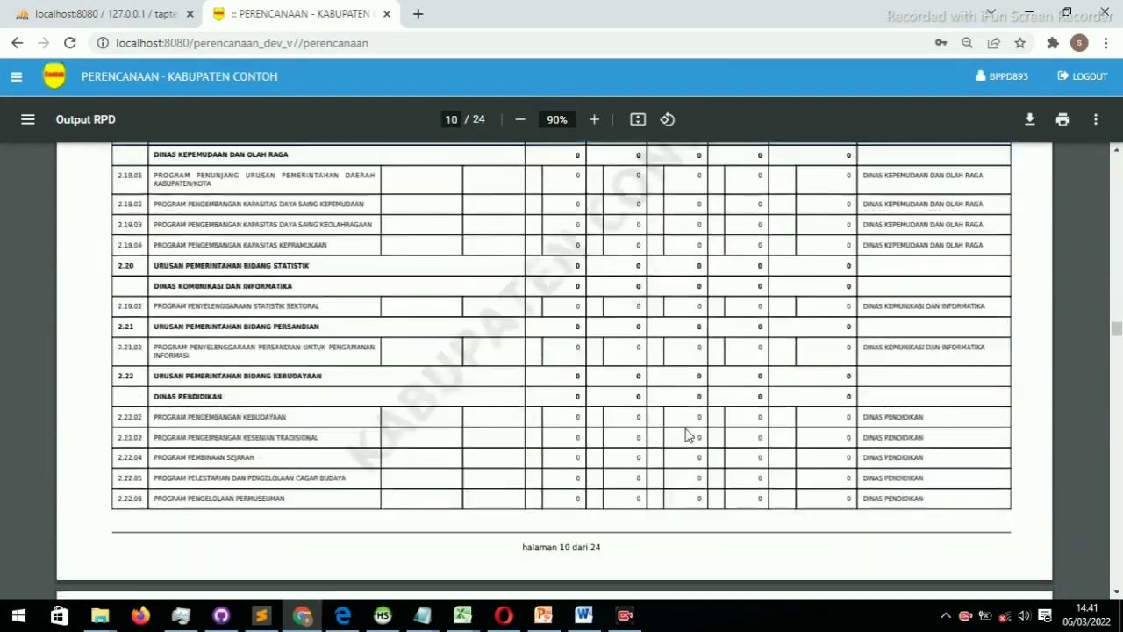
scroll(687, 434, "down", 20)
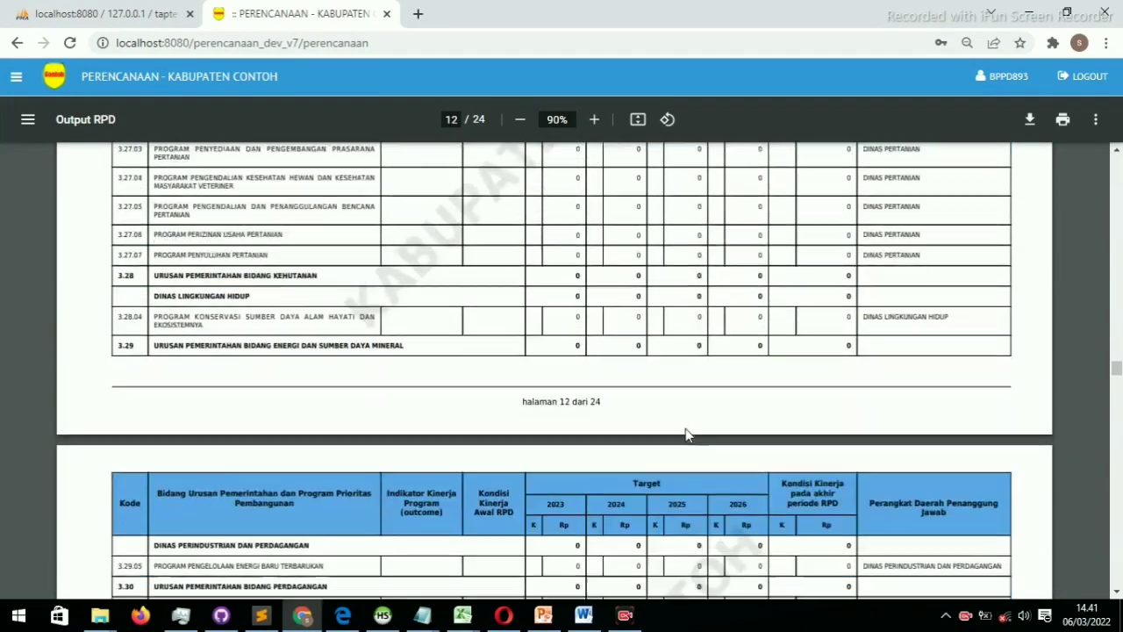
scroll(687, 435, "down", 5)
scroll(687, 435, "up", 1)
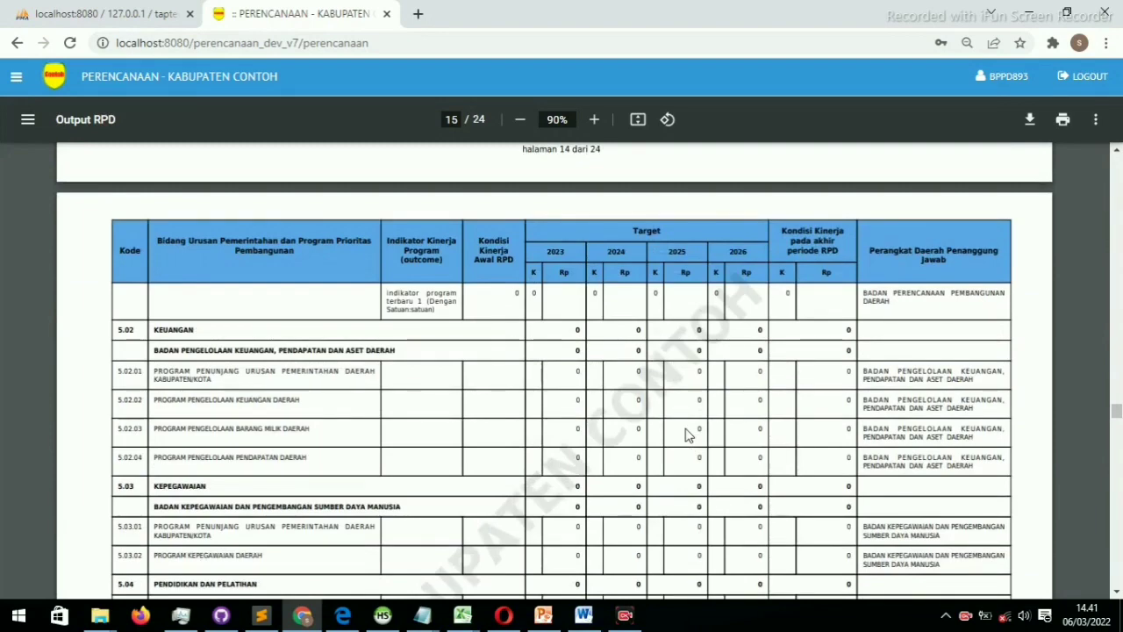
scroll(687, 434, "down", 2)
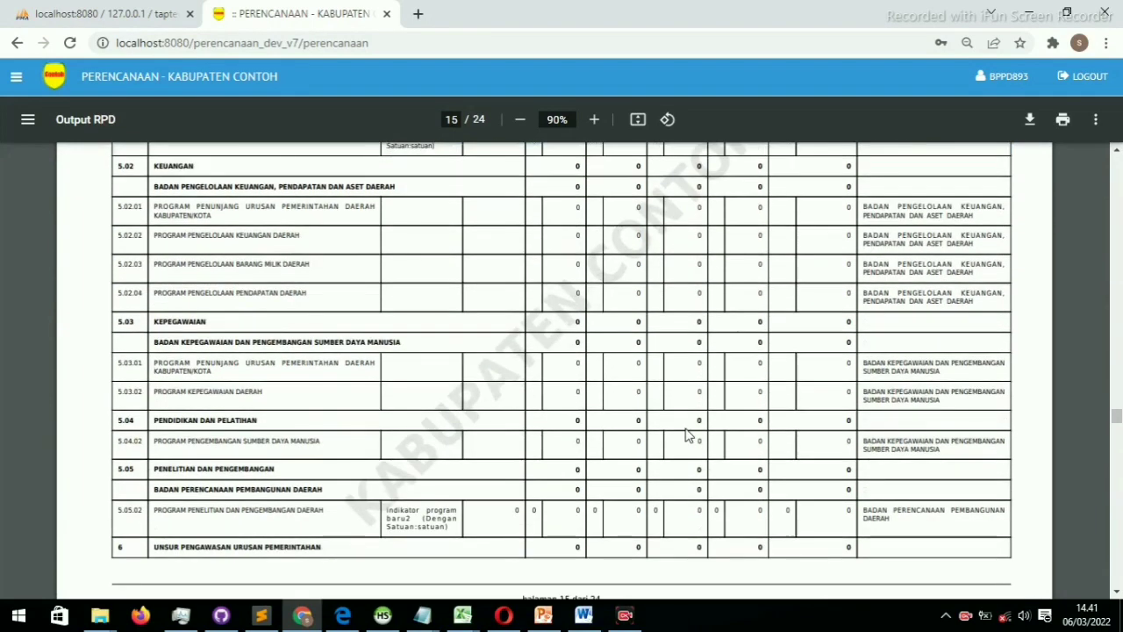
scroll(687, 434, "down", 1)
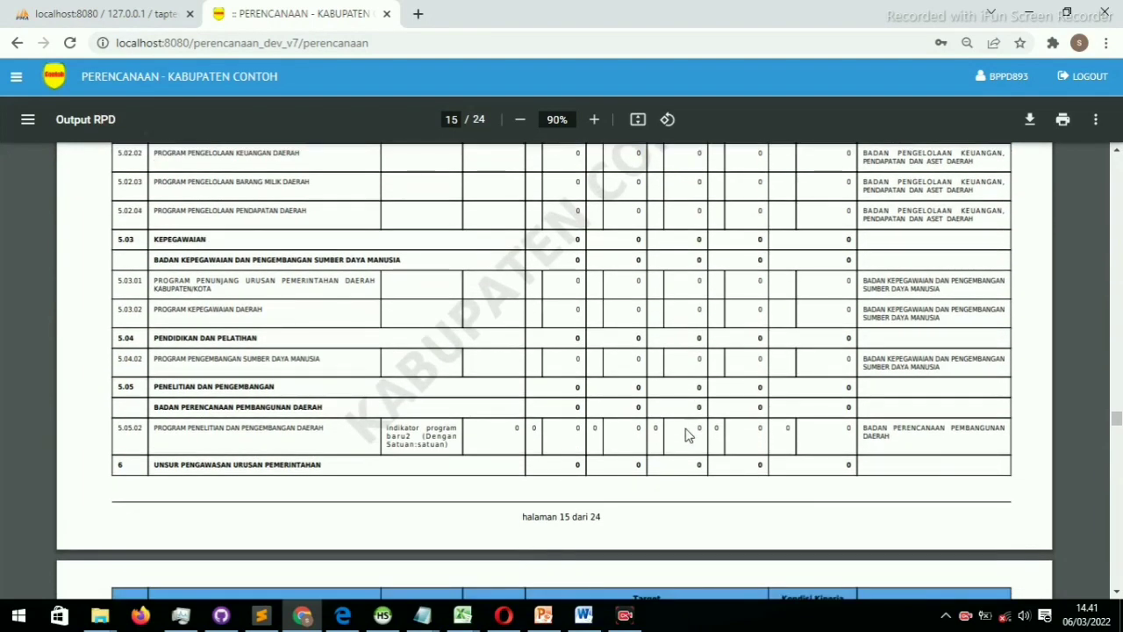
scroll(687, 435, "up", 10)
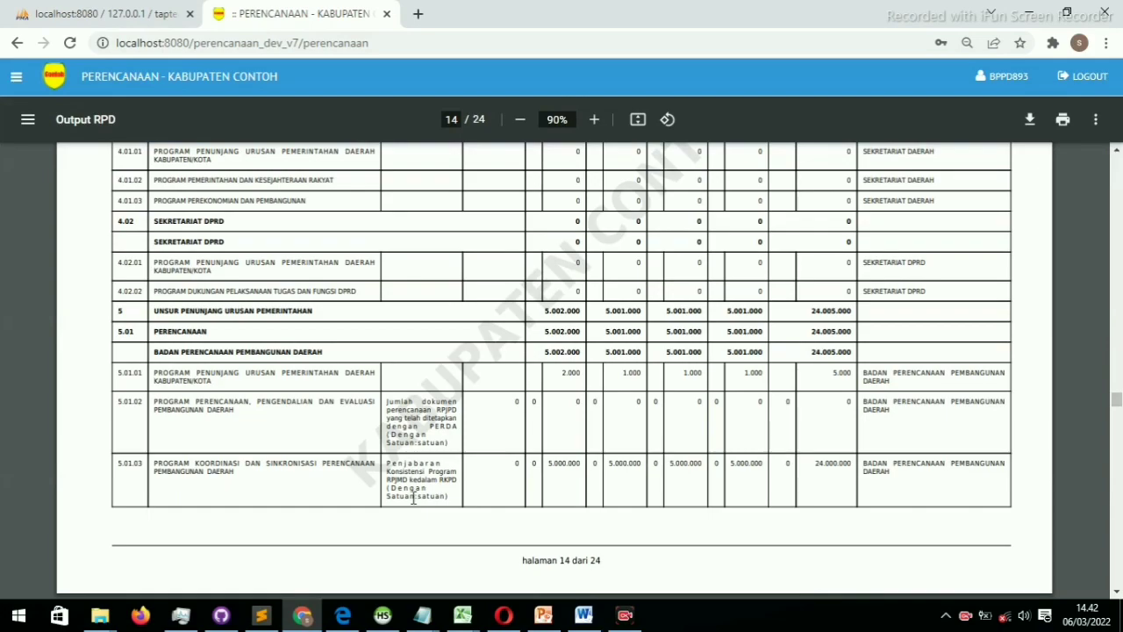
scroll(414, 498, "down", 3)
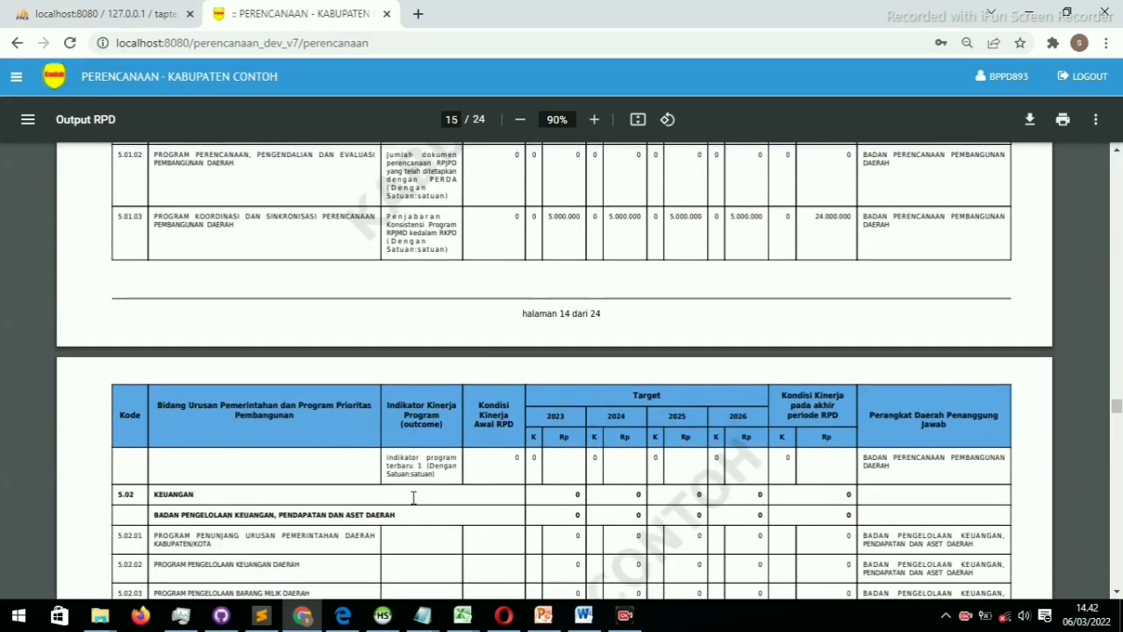
scroll(413, 498, "up", 10)
scroll(413, 497, "up", 20)
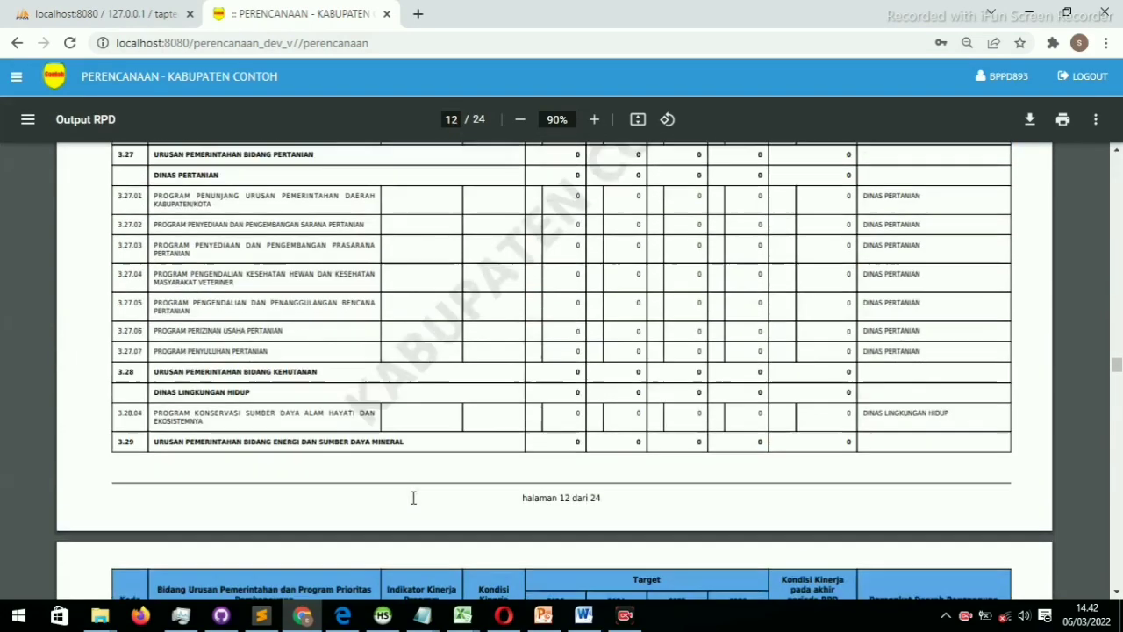
scroll(414, 497, "up", 20)
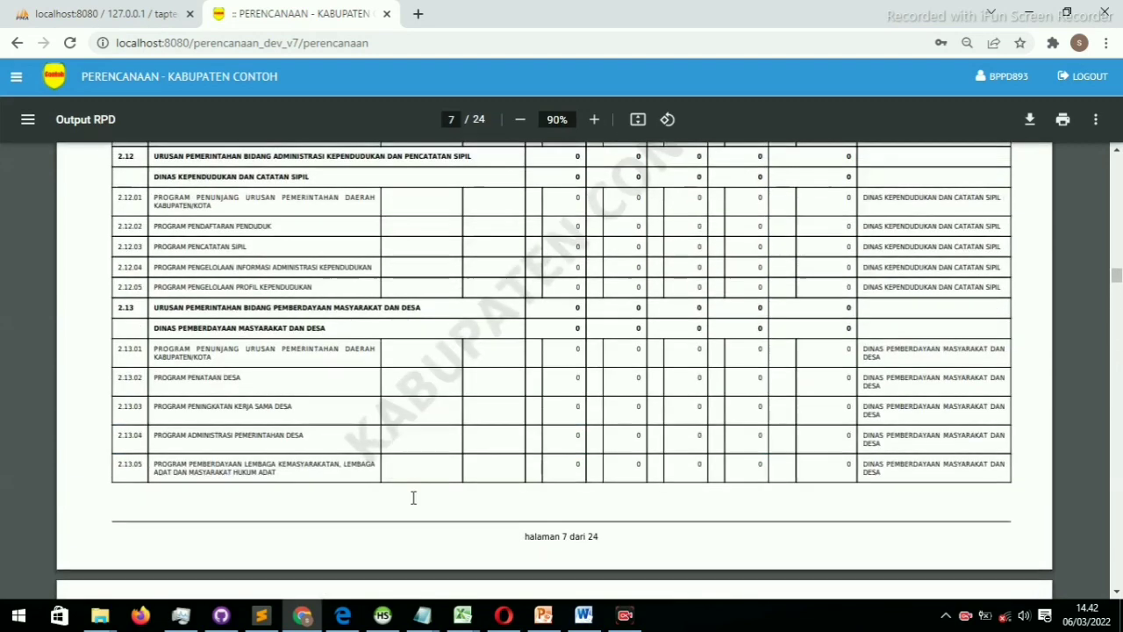
left_click(15, 80)
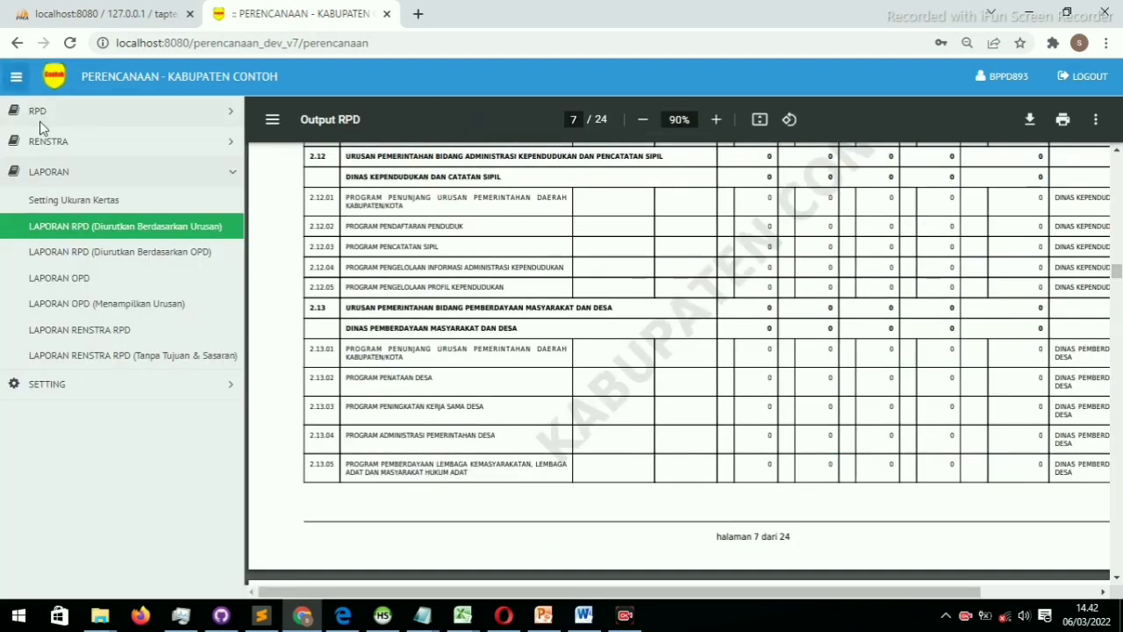
Change the report paper size setting from Legal-L to A4-L and confirm it
left_click(65, 186)
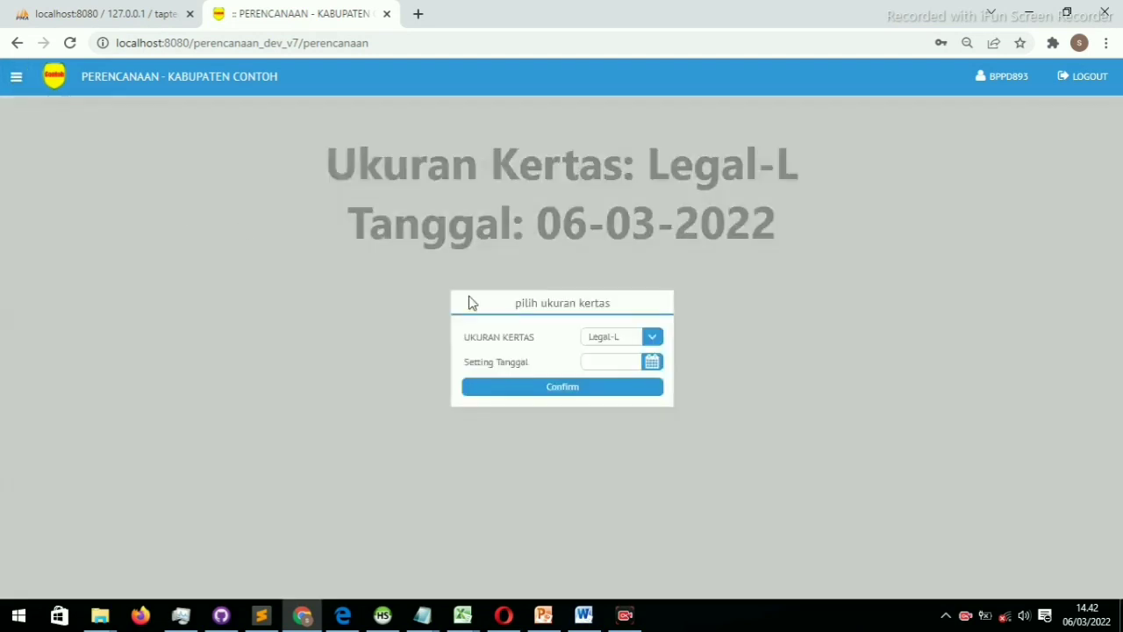
left_click(653, 337)
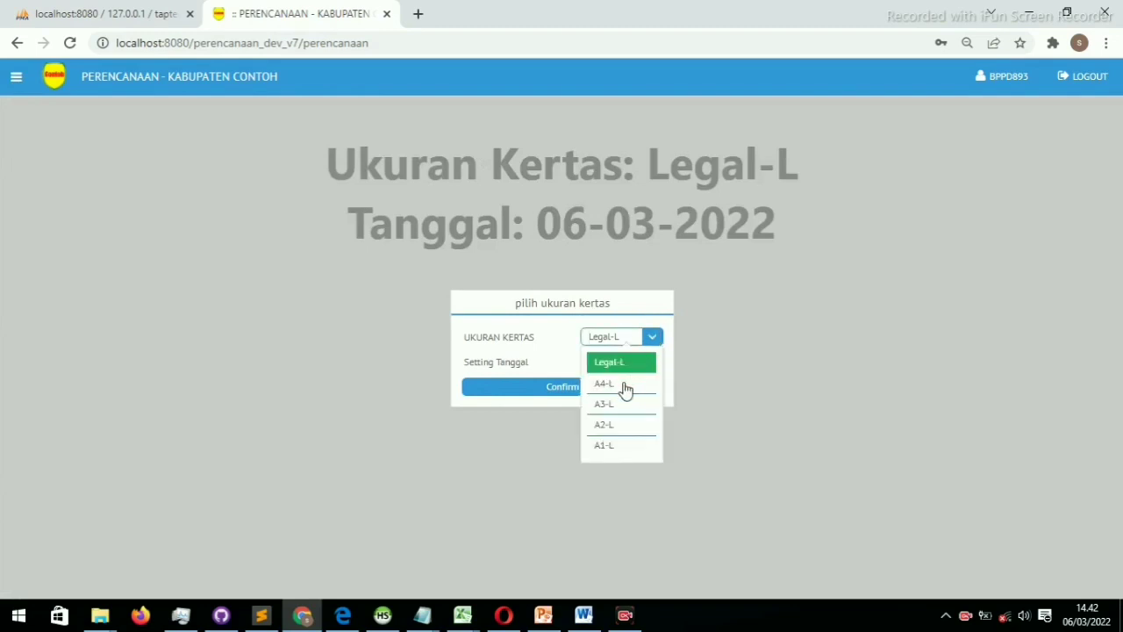
left_click(623, 384)
left_click(659, 343)
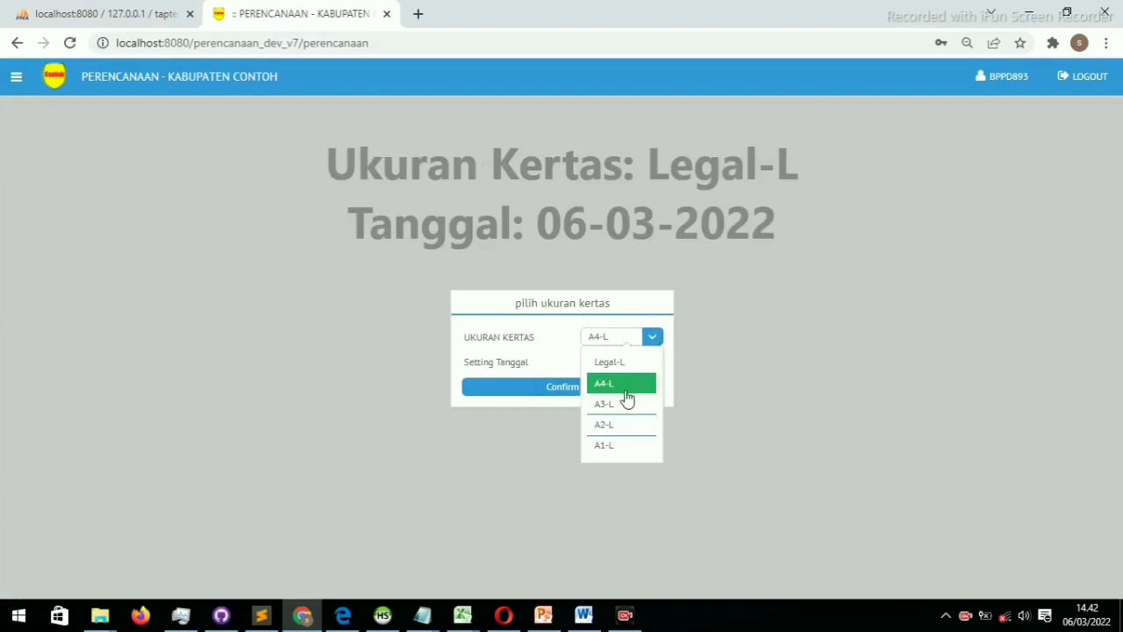
left_click(624, 388)
left_click(652, 339)
left_click(612, 407)
left_click(650, 343)
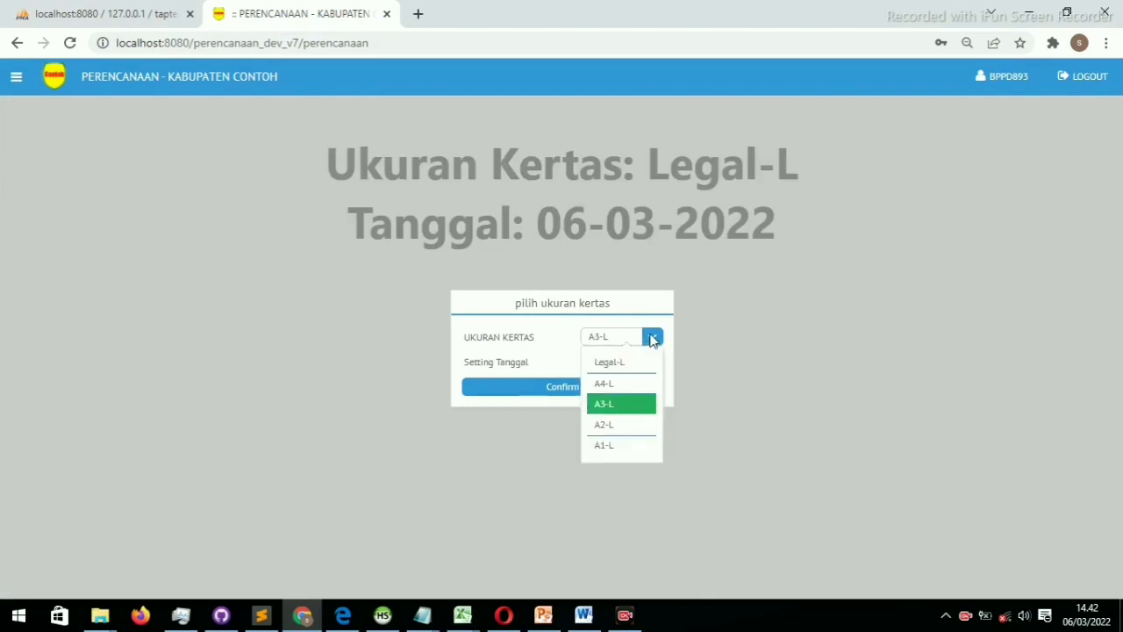
left_click(609, 383)
left_click(600, 391)
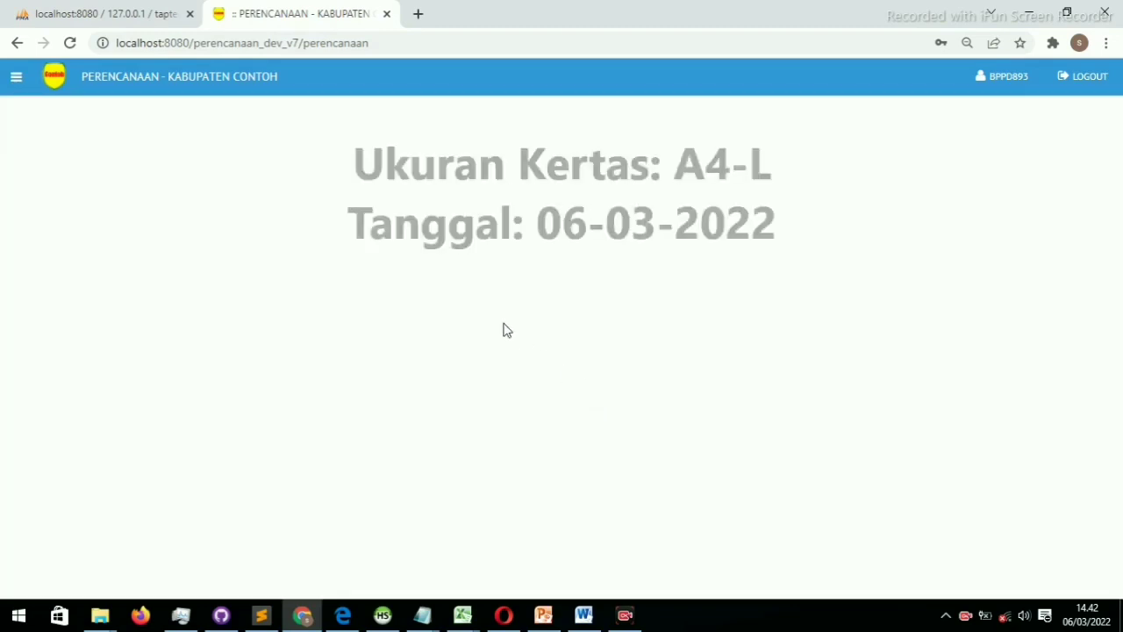
left_click(17, 74)
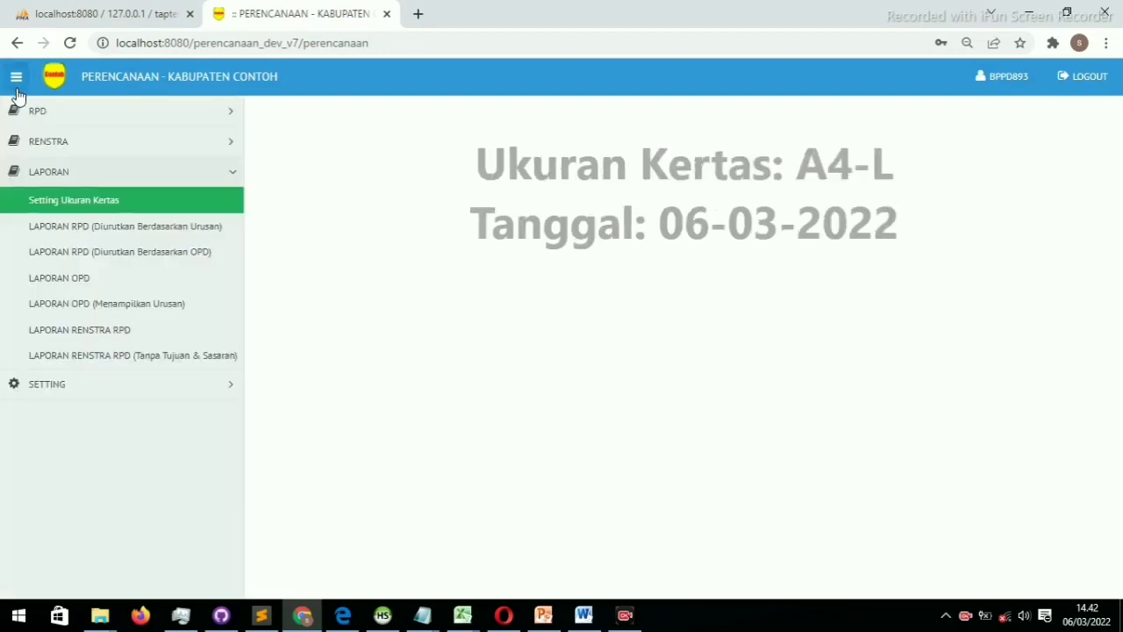
Regenerate the Renstra RPD report and check its 8-page A4-L preview
left_click(91, 332)
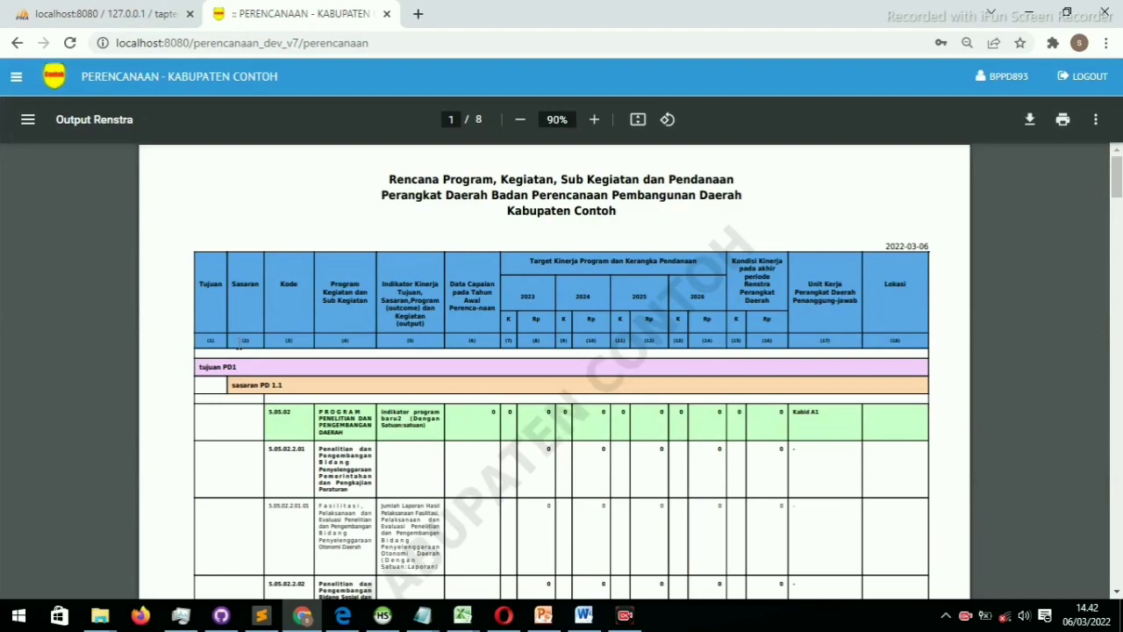
scroll(294, 364, "down", 12)
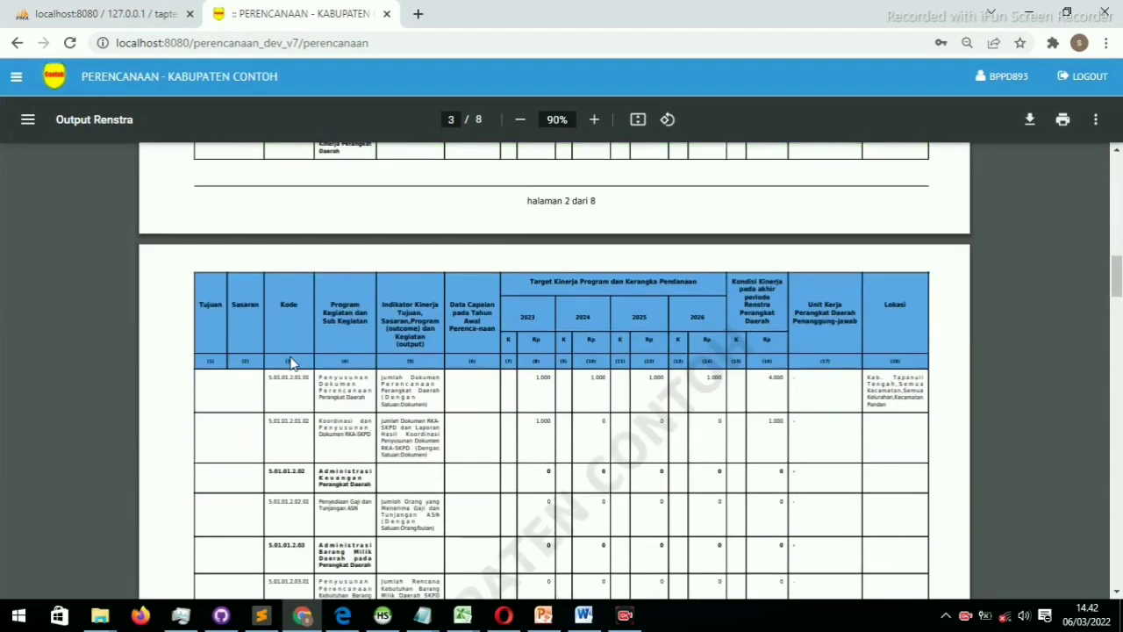
scroll(294, 364, "up", 10)
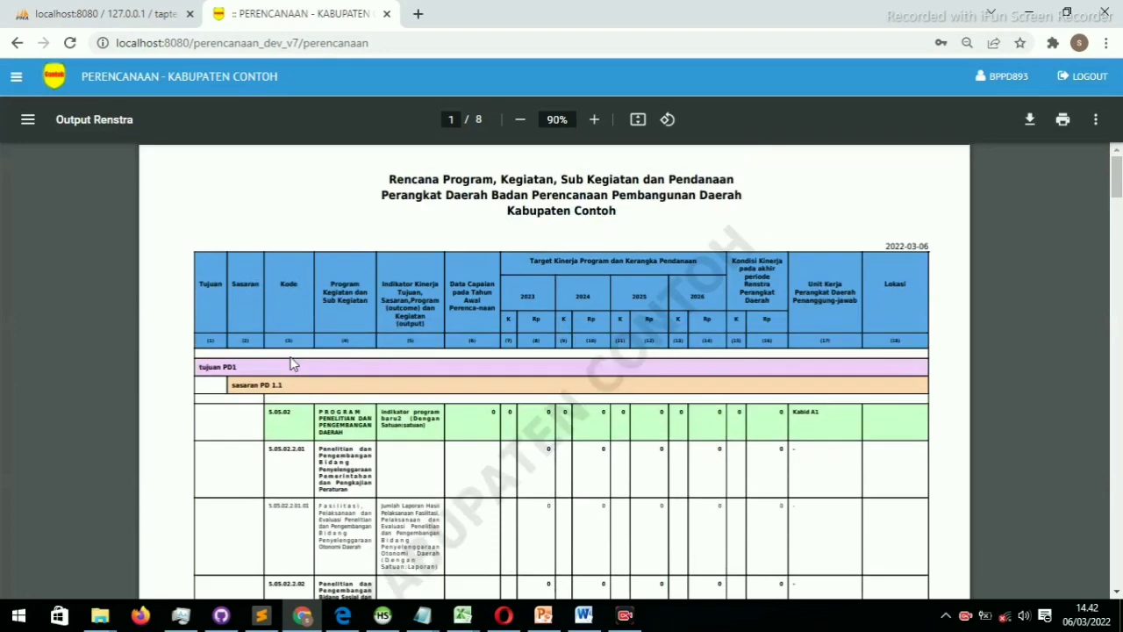
Expand and collapse the Reports, Settings and Renstra sections in the navigation sidebar
left_click(15, 77)
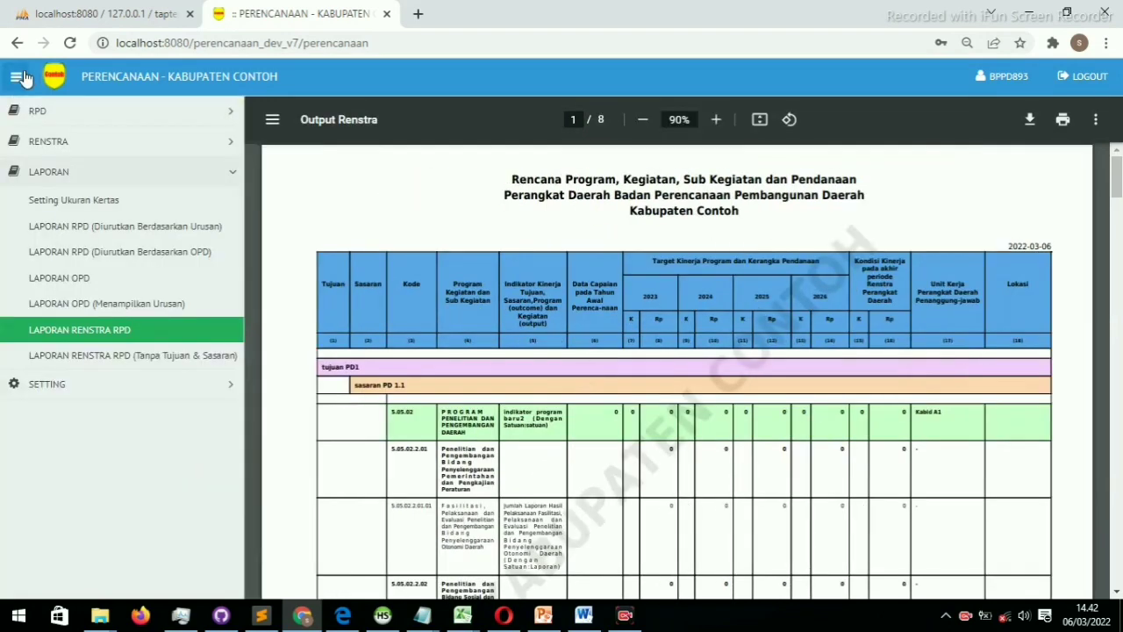
left_click(136, 176)
left_click(109, 203)
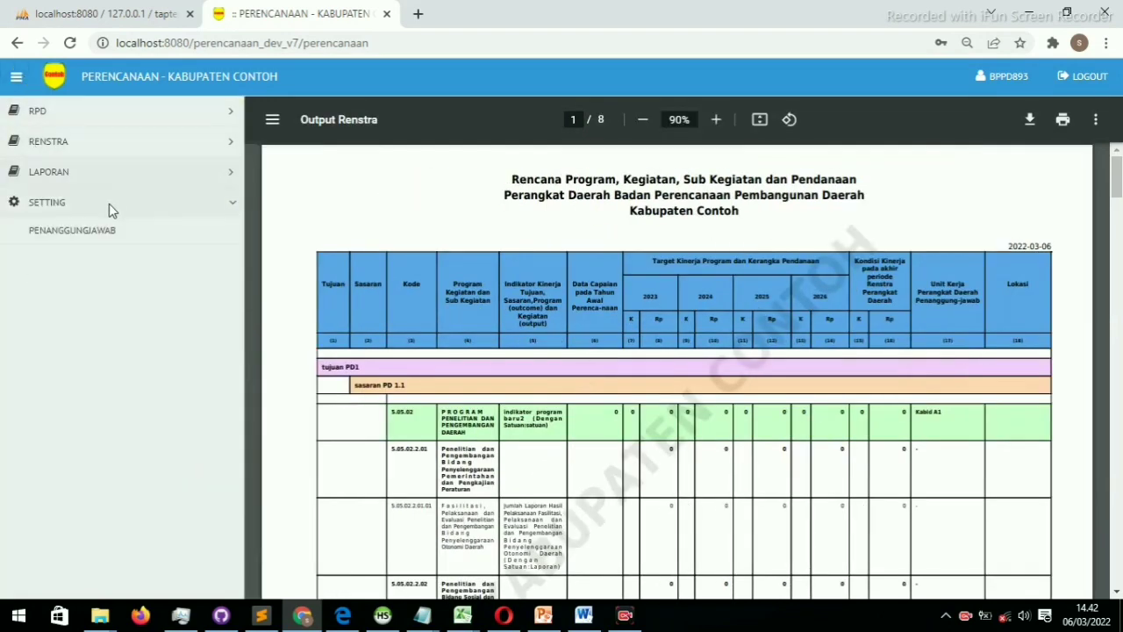
left_click(129, 175)
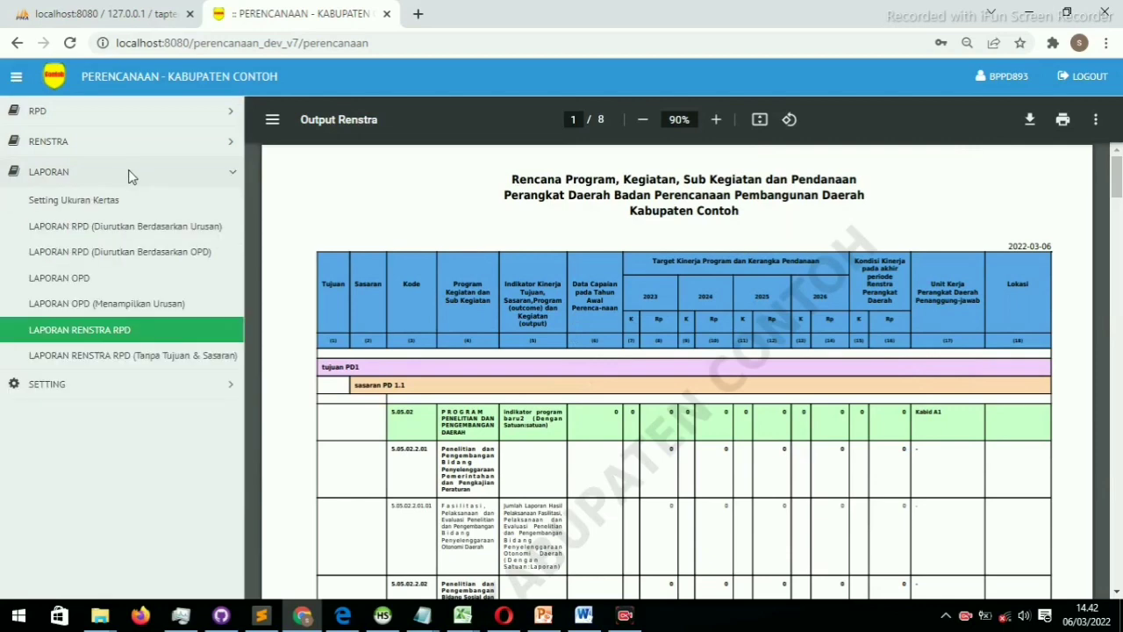
left_click(129, 175)
left_click(159, 146)
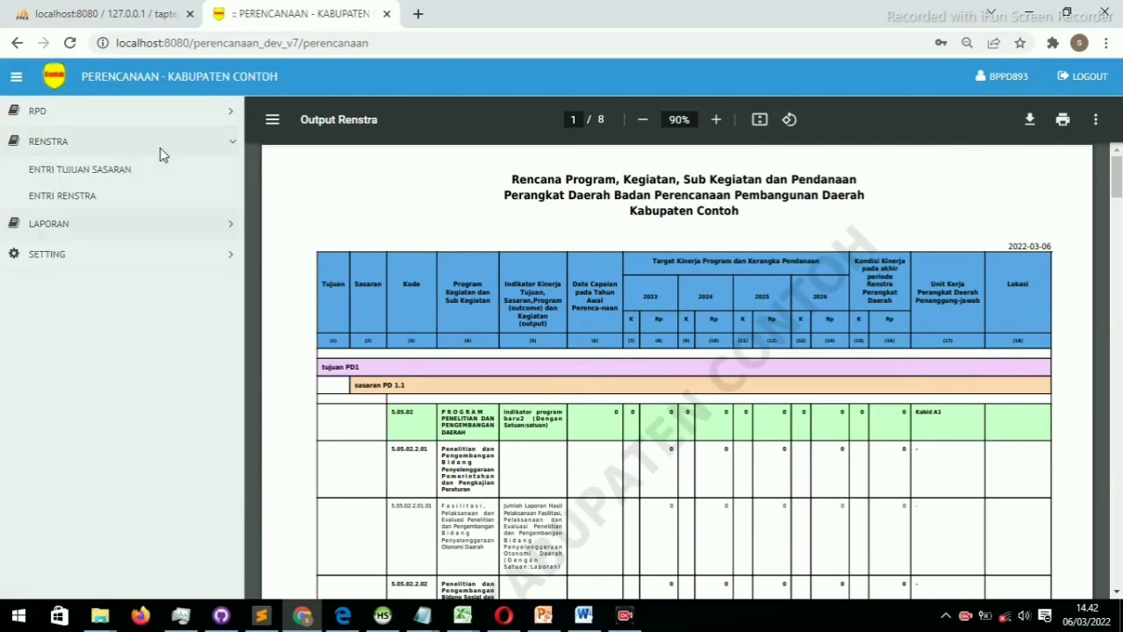
left_click(160, 154)
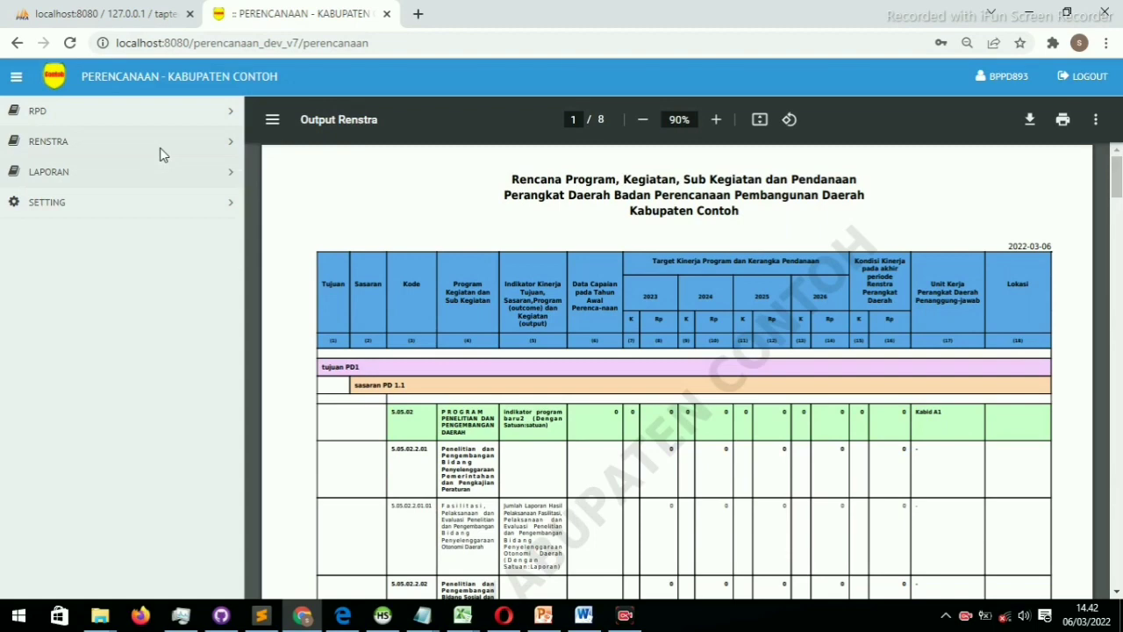